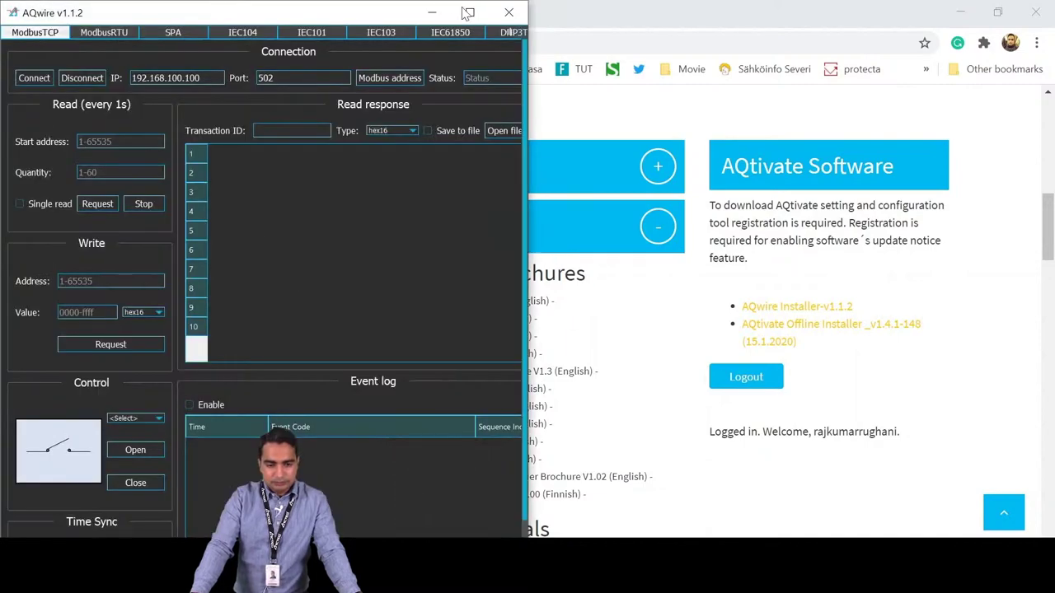
- Launch AQwire v1.1.2 maximized, showing the ModbusTCP tab with IP 192.168.100.100 and port 502
{"action": "double_click", "coordinate": [470, 10]}
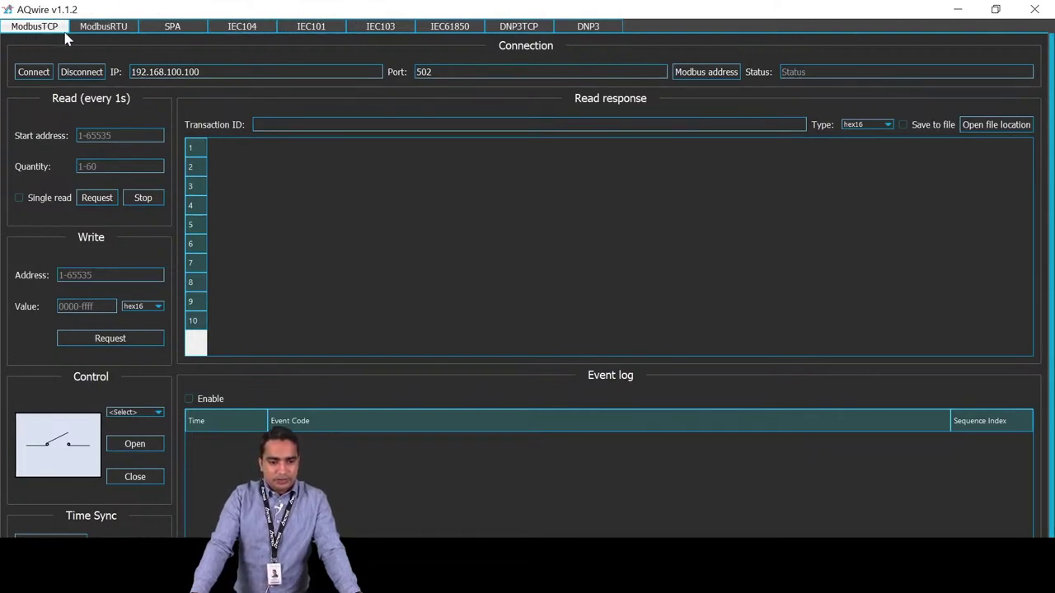
- Step through the ModbusRTU, SPA, IEC104, IEC101 and IEC103 test pages, ending on IEC103
{"action": "left_click", "coordinate": [89, 27]}
{"action": "left_click", "coordinate": [172, 27]}
{"action": "left_click", "coordinate": [242, 26]}
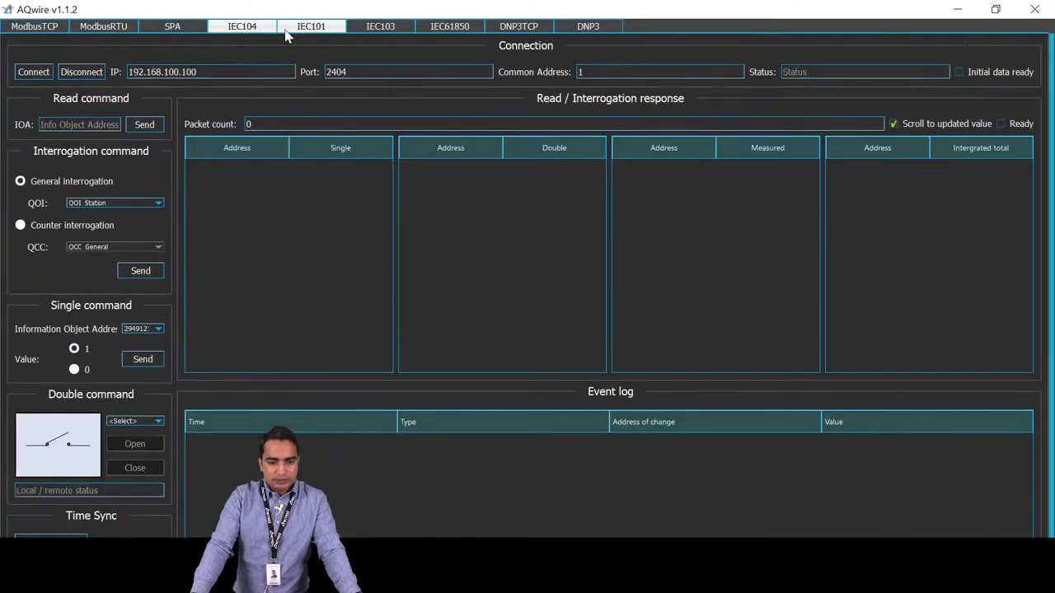
{"action": "left_click", "coordinate": [310, 26]}
{"action": "left_click", "coordinate": [371, 26]}
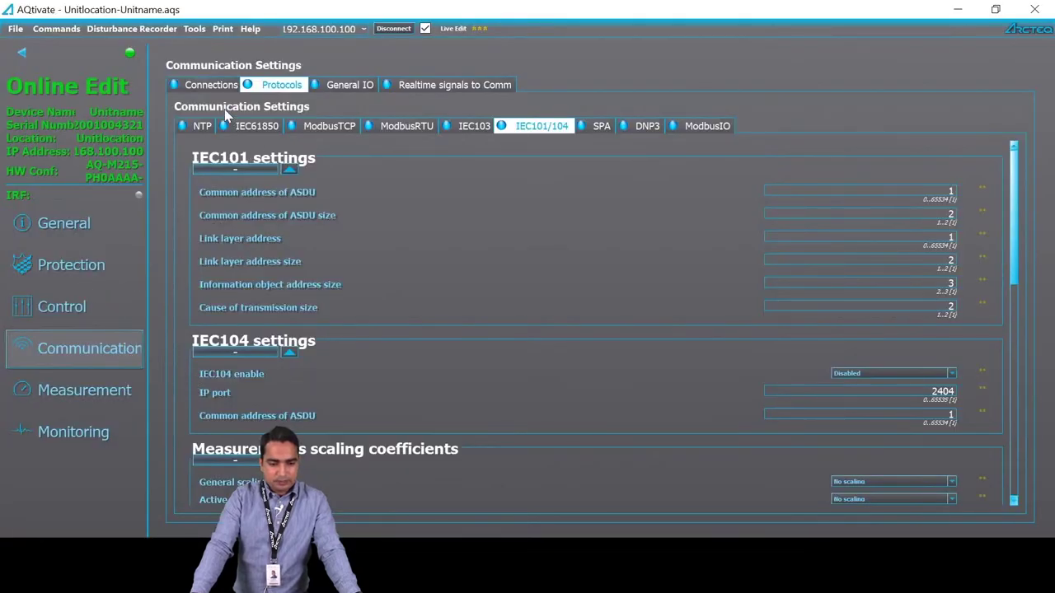
- Set ModbusTCP enable to Enabled on the ModbusTCP protocol tab, keeping IP port 502
{"action": "left_click", "coordinate": [321, 130]}
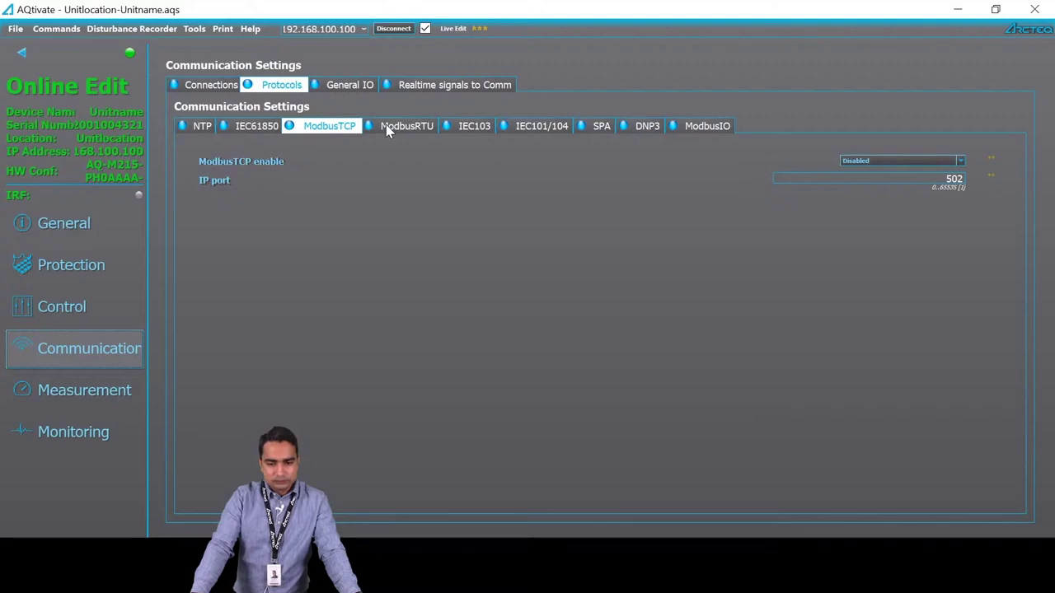
{"action": "left_click", "coordinate": [862, 161]}
{"action": "left_click", "coordinate": [872, 176]}
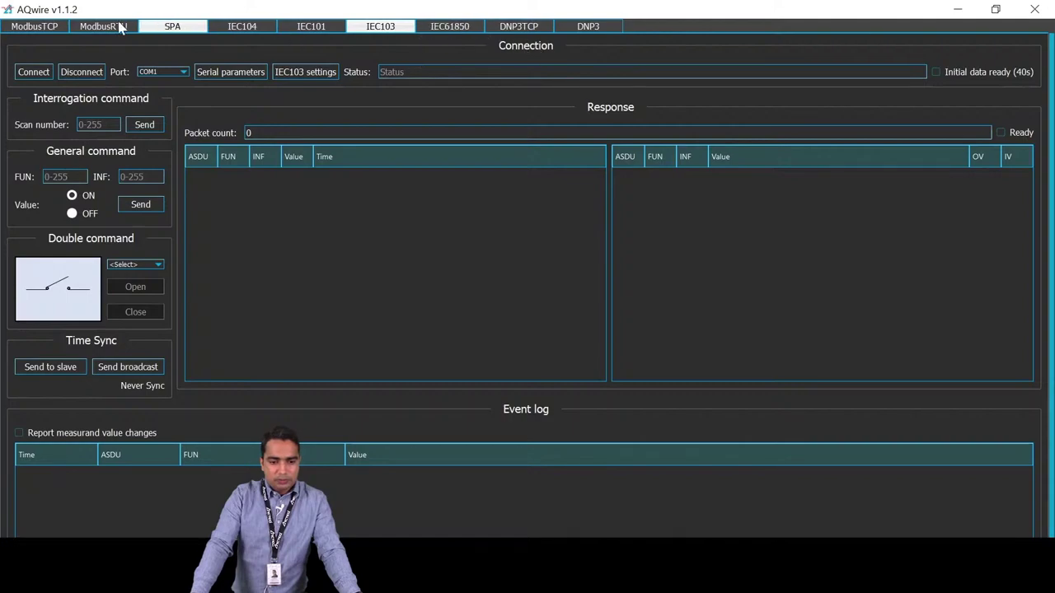
- On the ModbusTCP page, verify IP 192.168.100.100, port 502 and the Modbus object address table
{"action": "left_click", "coordinate": [51, 26]}
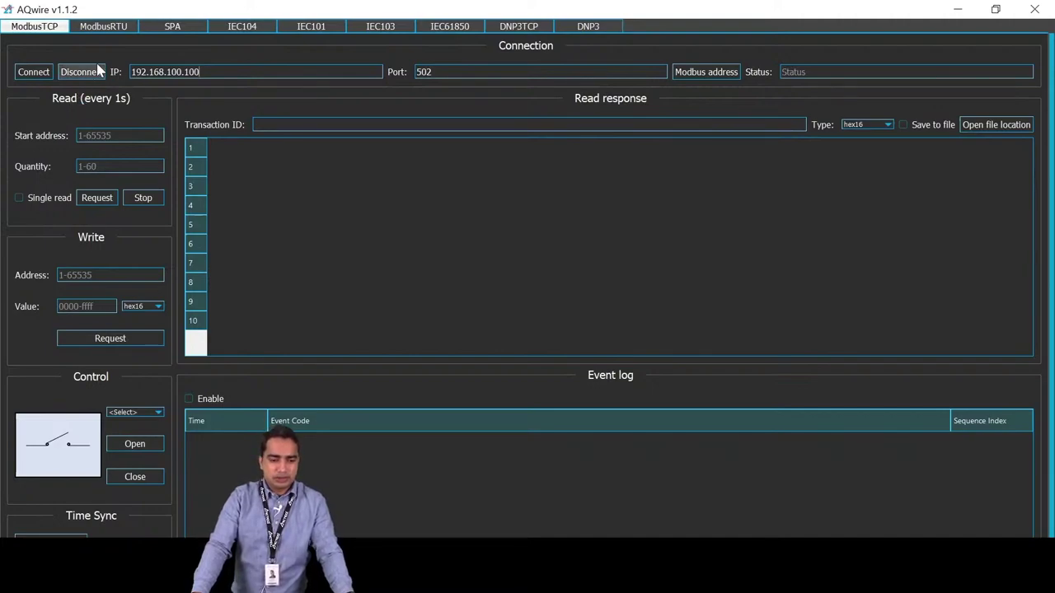
{"action": "double_click", "coordinate": [165, 72]}
{"action": "key", "text": "Tab"}
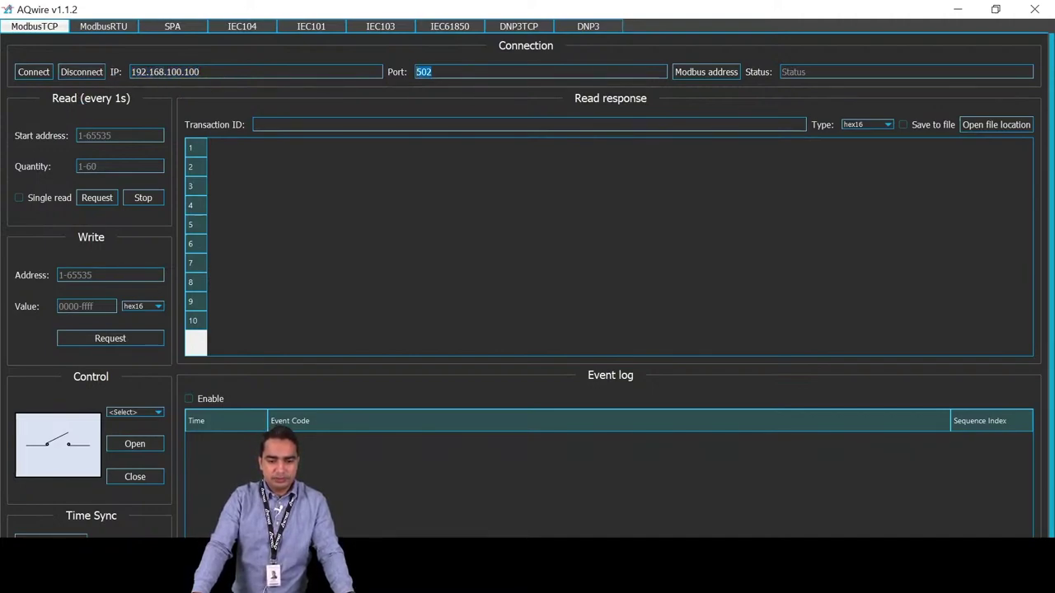
{"action": "left_click", "coordinate": [705, 73]}
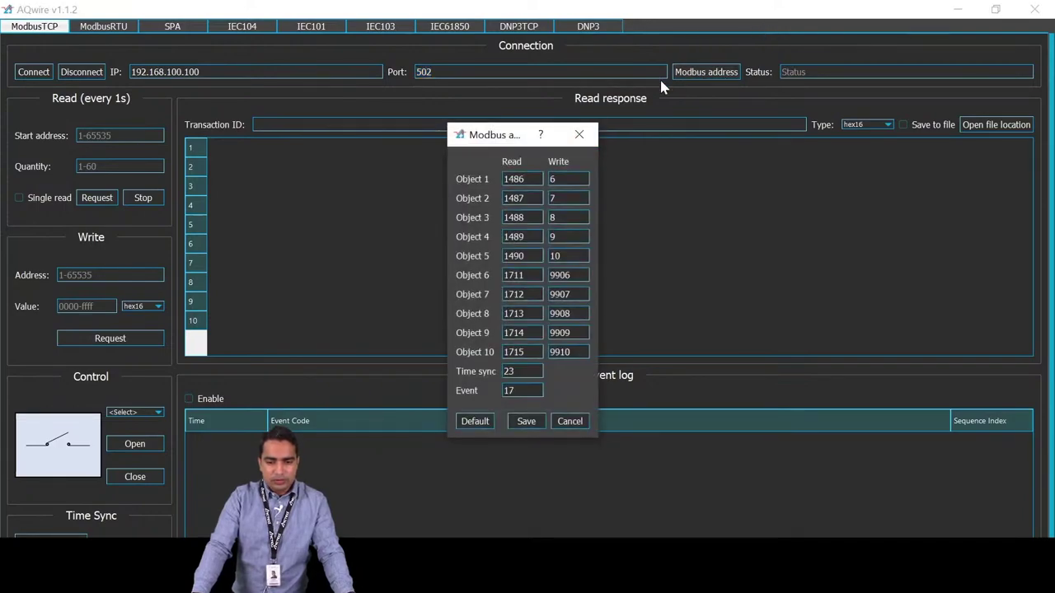
{"action": "left_click", "coordinate": [579, 134]}
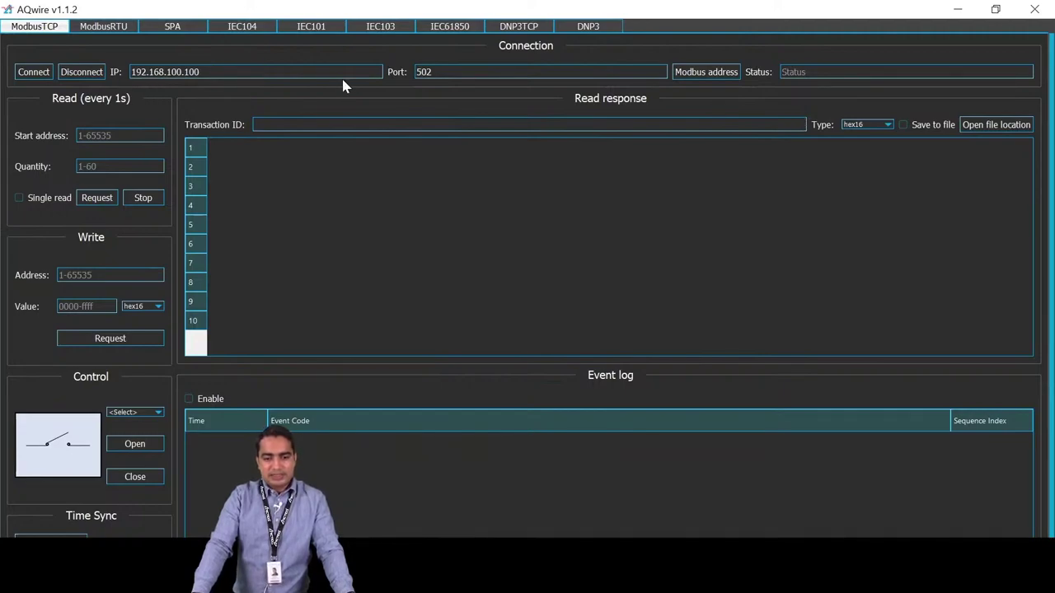
{"action": "left_click_drag", "start_coordinate": [216, 73], "coordinate": [130, 73]}
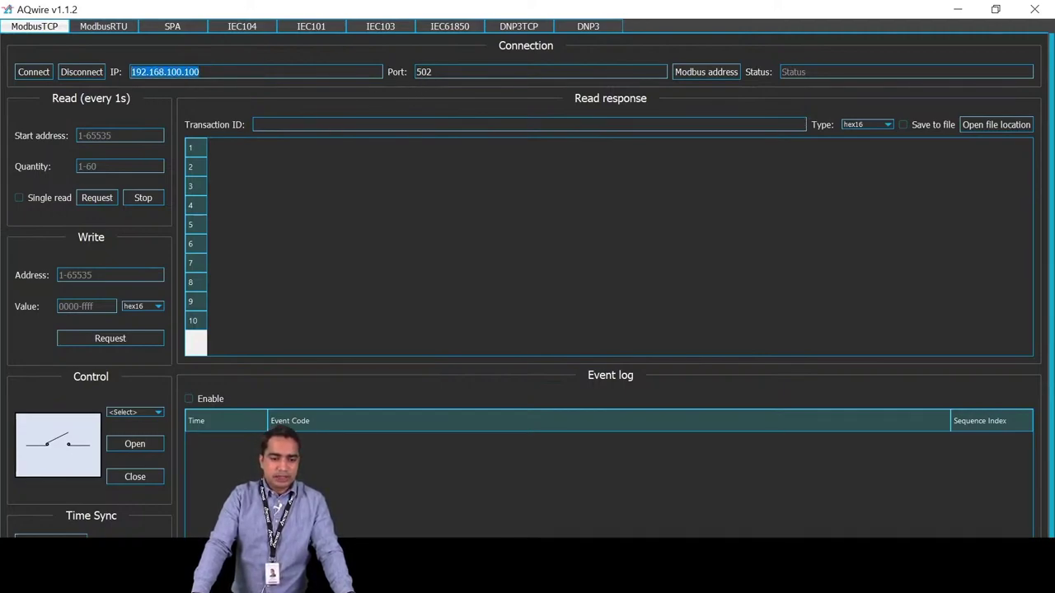
{"action": "key", "text": "alt+Tab"}
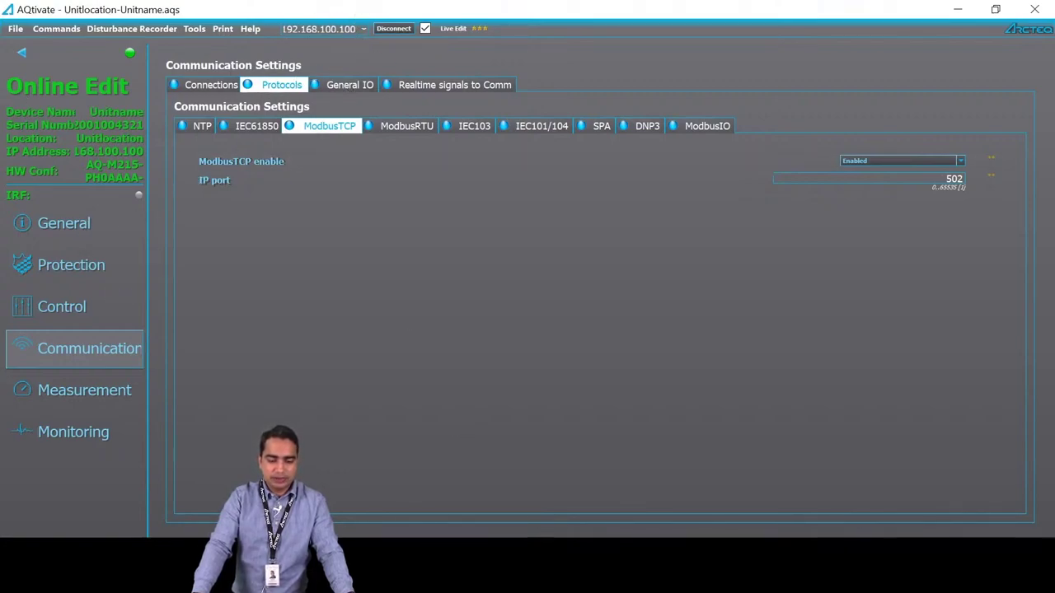
- Connect AQwire to the relay over Modbus TCP until the status shows ConnectedState
{"action": "key", "text": "alt+Tab"}
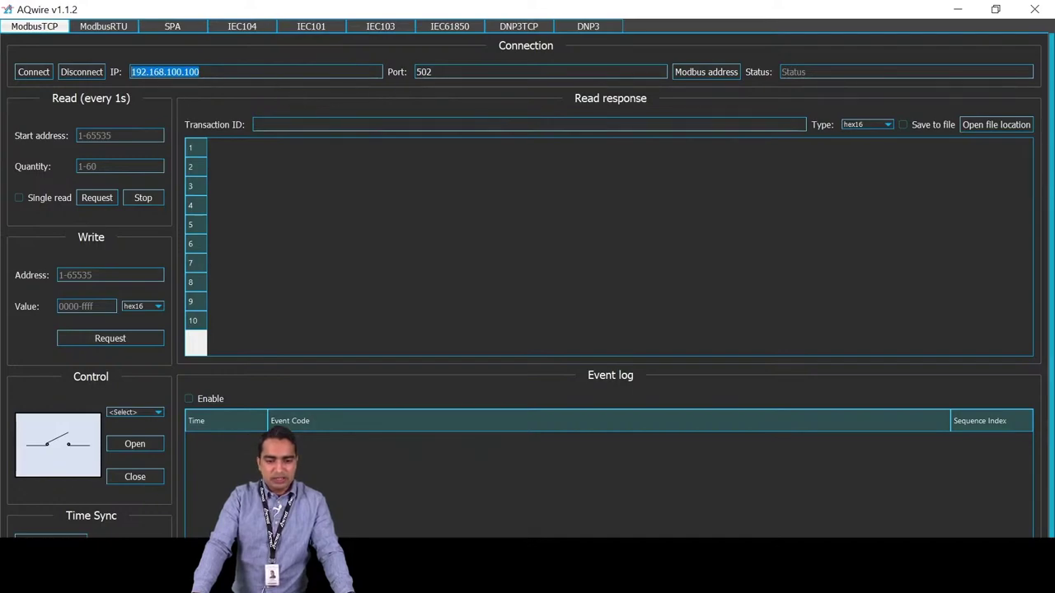
{"action": "left_click", "coordinate": [33, 73]}
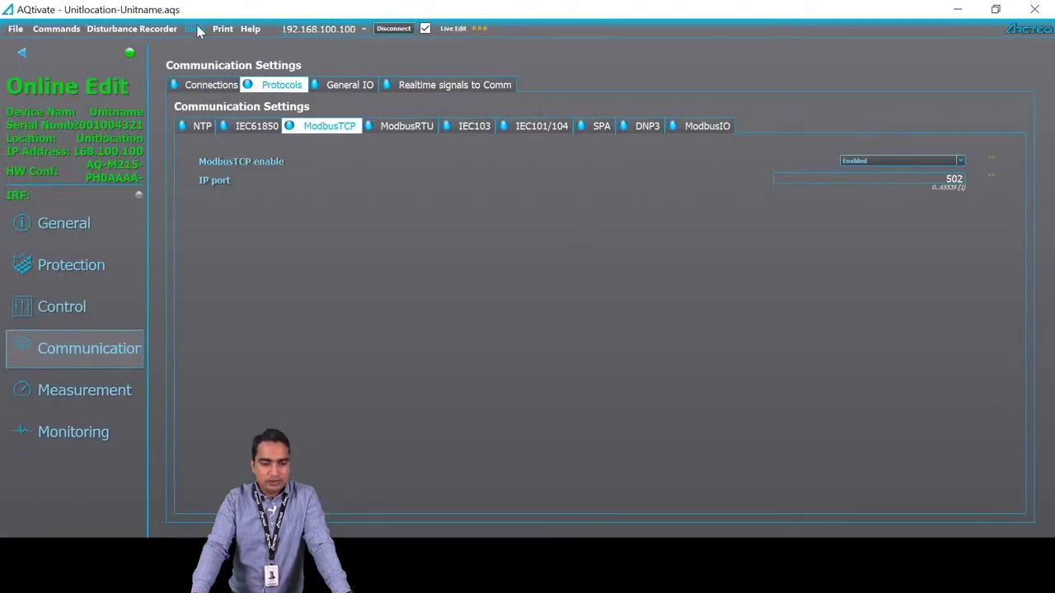
- Open the relay's Modbus Map from Tools > Communication in AQtivate
{"action": "left_click", "coordinate": [193, 29]}
{"action": "mouse_move", "coordinate": [234, 170]}
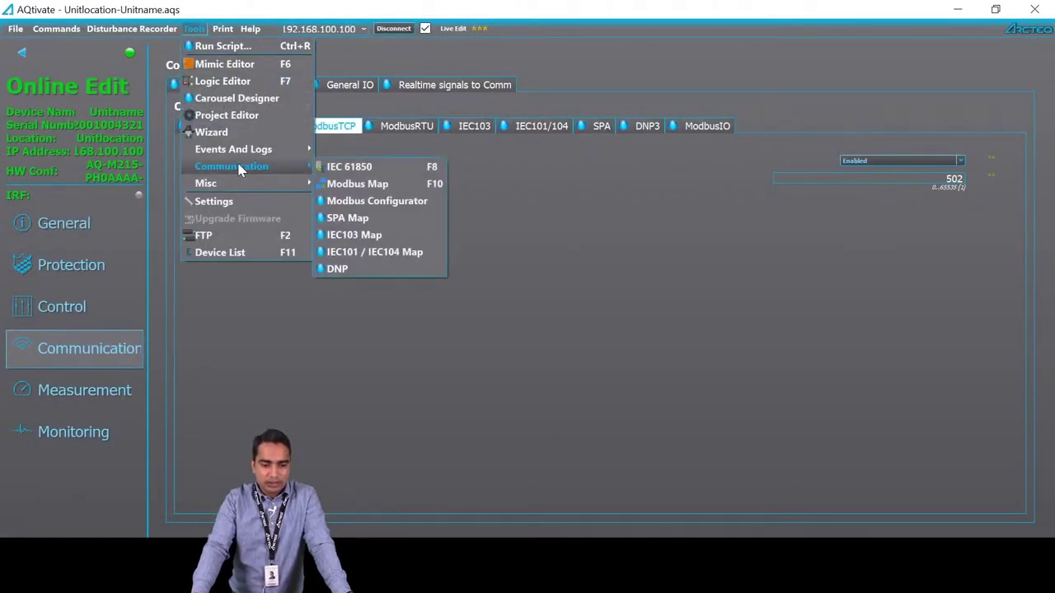
{"action": "left_click", "coordinate": [372, 190]}
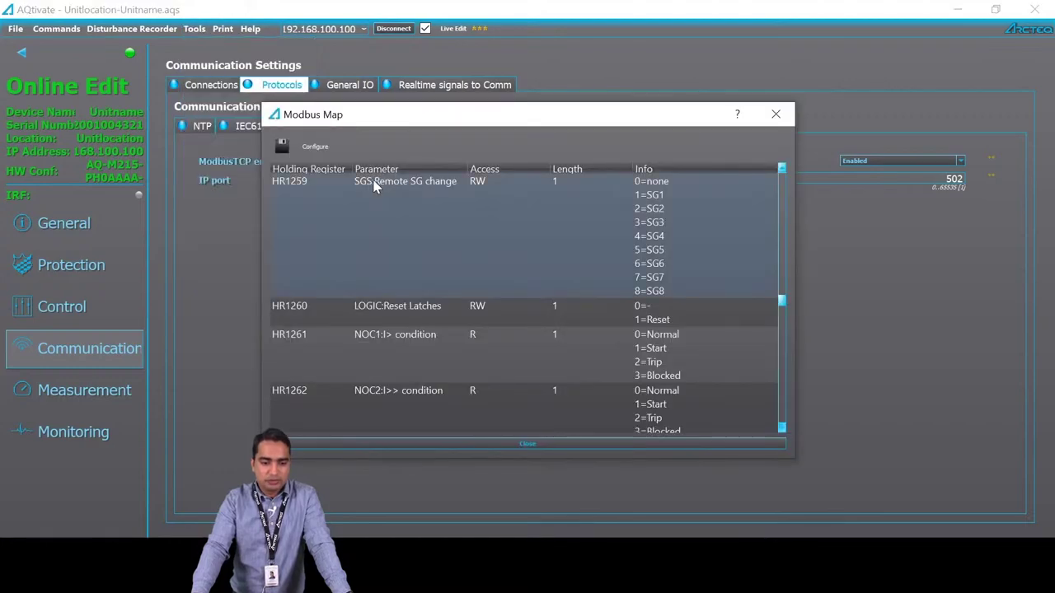
- Browse the holding registers such as HR1211–HR1227 for POW1 power and FLTREG fault values
{"action": "scroll", "coordinate": [450, 255], "scroll_direction": "up", "scroll_amount": 5}
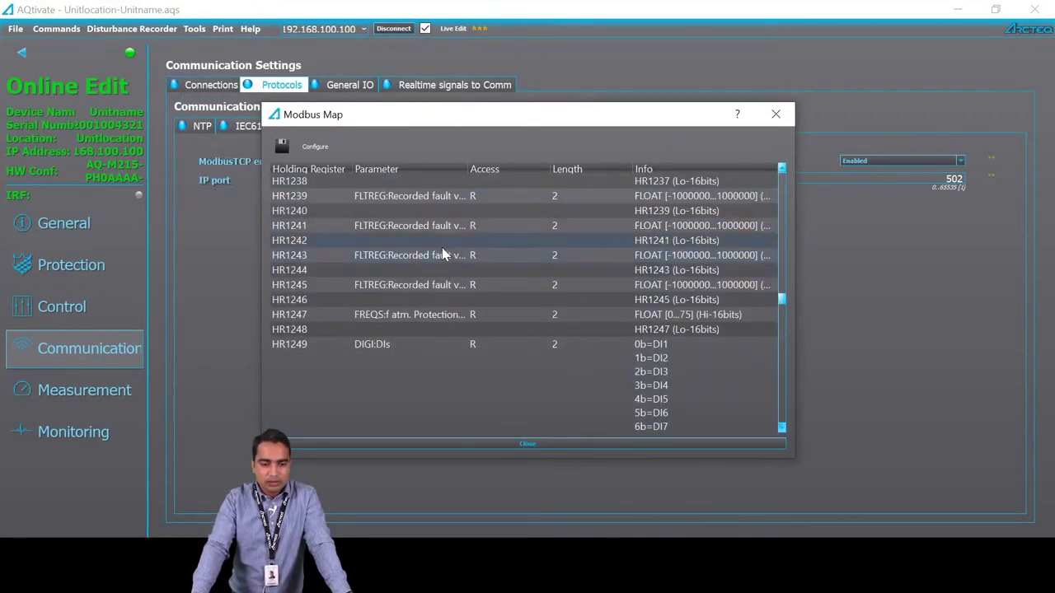
{"action": "scroll", "coordinate": [442, 251], "scroll_direction": "down", "scroll_amount": 2}
{"action": "scroll", "coordinate": [437, 253], "scroll_direction": "down", "scroll_amount": 1}
{"action": "scroll", "coordinate": [436, 254], "scroll_direction": "up", "scroll_amount": 7}
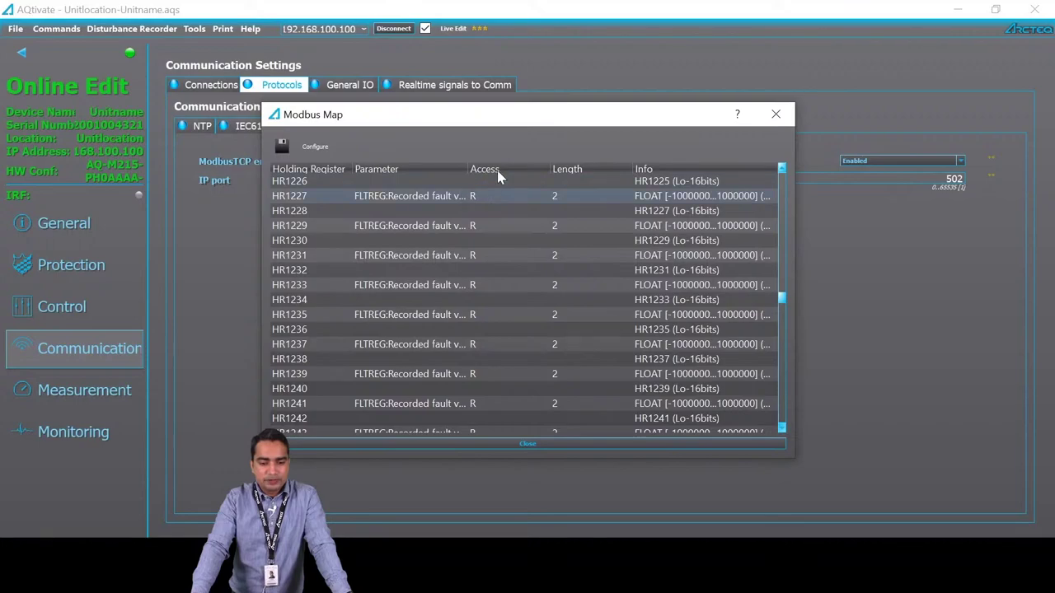
{"action": "scroll", "coordinate": [481, 246], "scroll_direction": "down", "scroll_amount": 10}
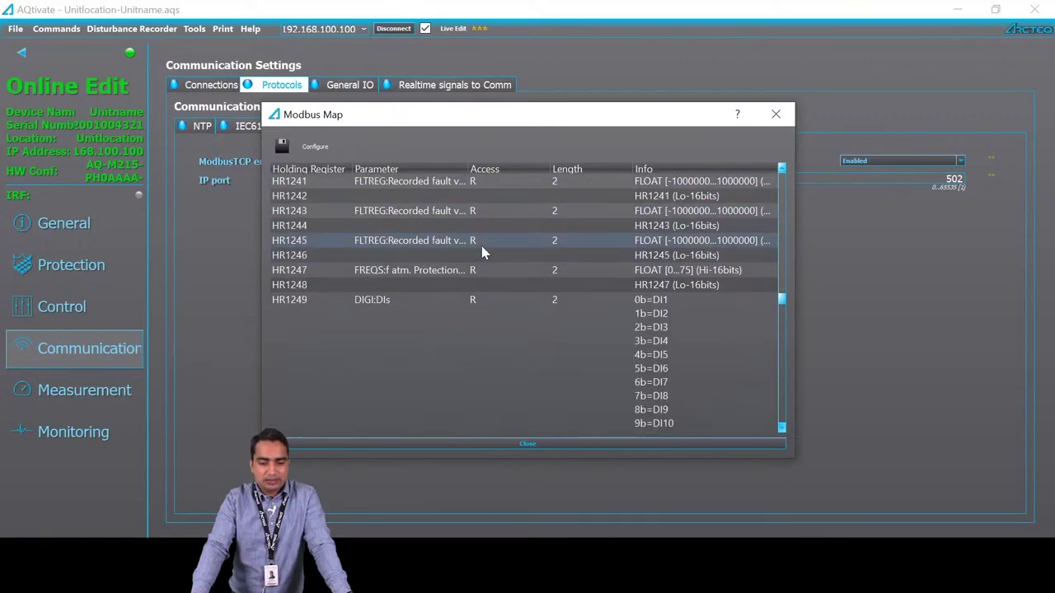
{"action": "scroll", "coordinate": [481, 249], "scroll_direction": "down", "scroll_amount": 3}
{"action": "scroll", "coordinate": [500, 260], "scroll_direction": "up", "scroll_amount": 4}
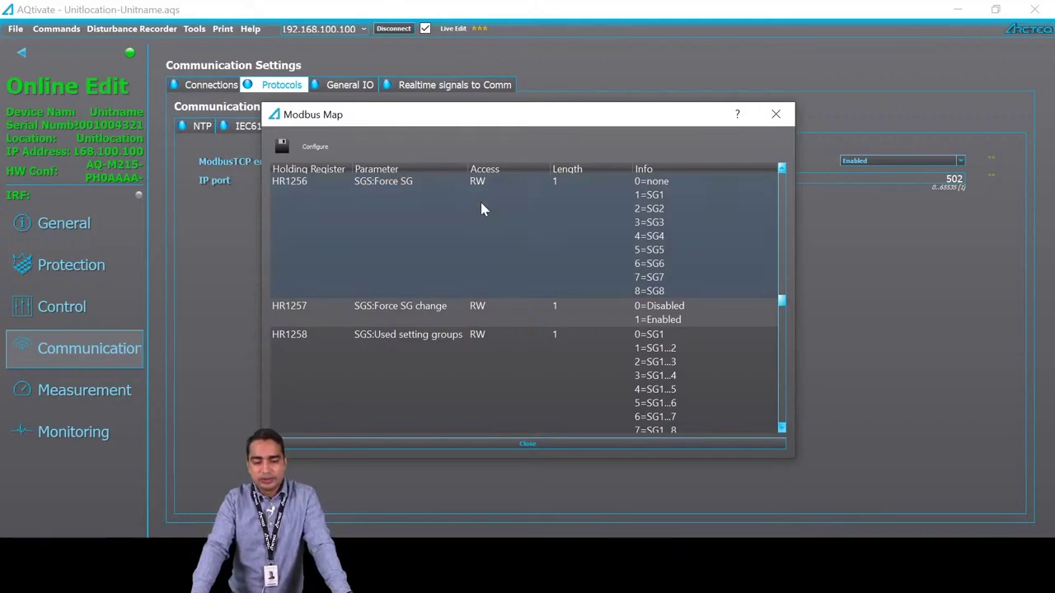
{"action": "scroll", "coordinate": [482, 210], "scroll_direction": "up", "scroll_amount": 2}
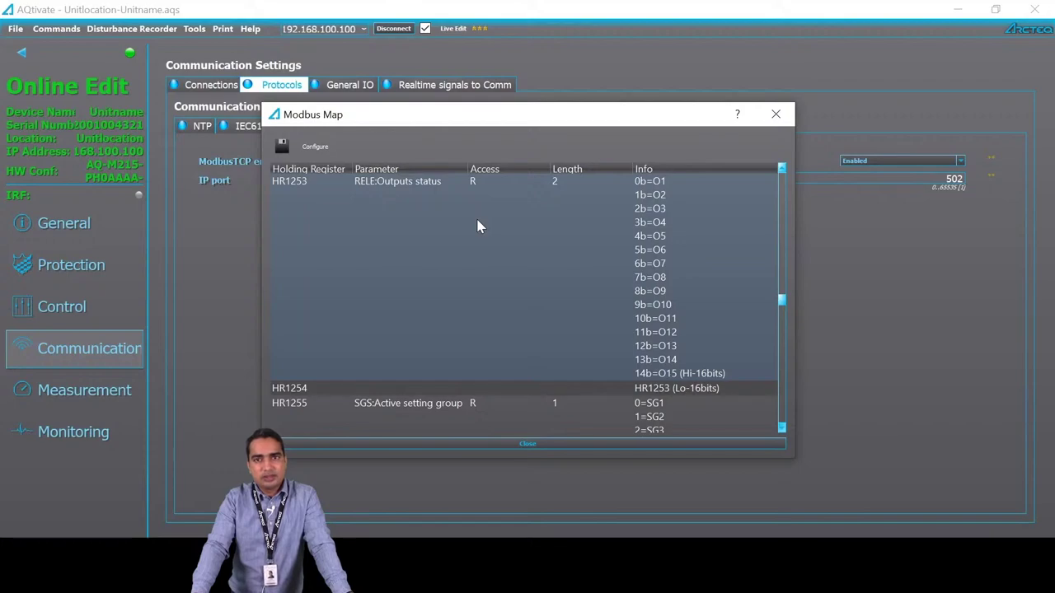
{"action": "scroll", "coordinate": [484, 219], "scroll_direction": "down", "scroll_amount": 3}
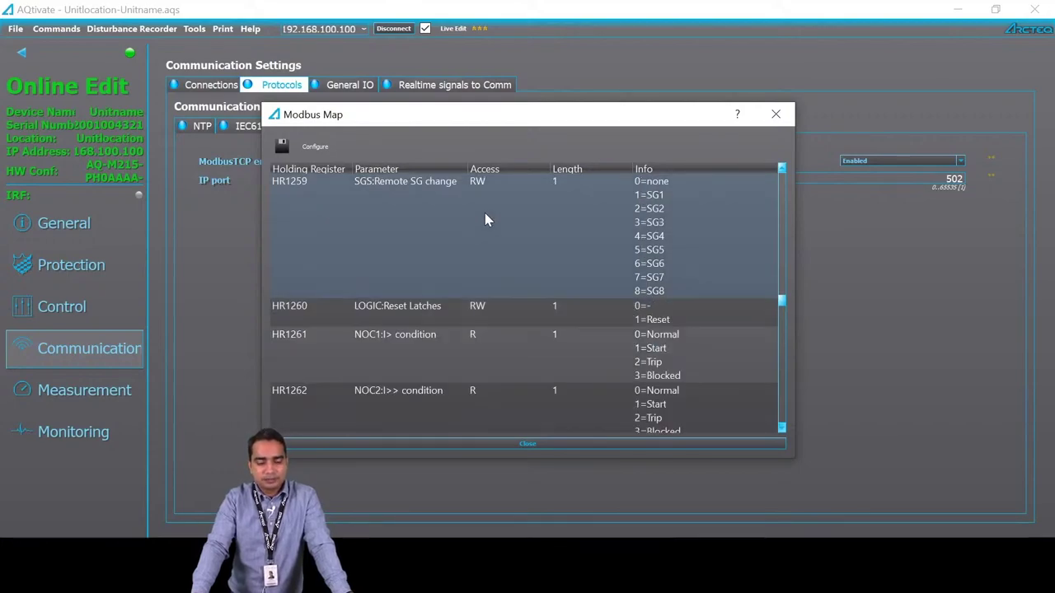
{"action": "scroll", "coordinate": [466, 219], "scroll_direction": "up", "scroll_amount": 1}
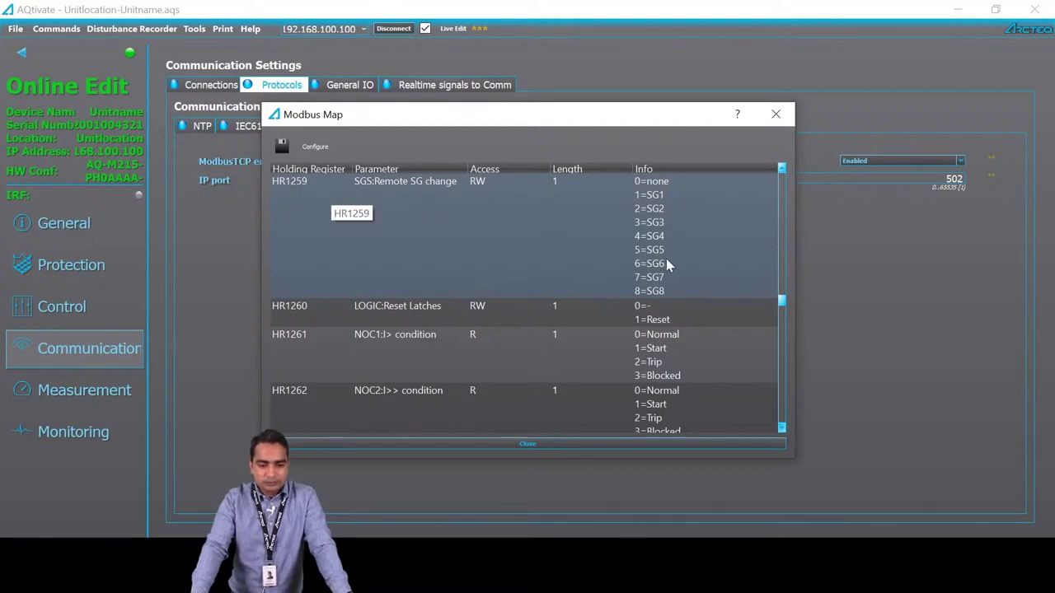
{"action": "scroll", "coordinate": [552, 247], "scroll_direction": "up", "scroll_amount": 10}
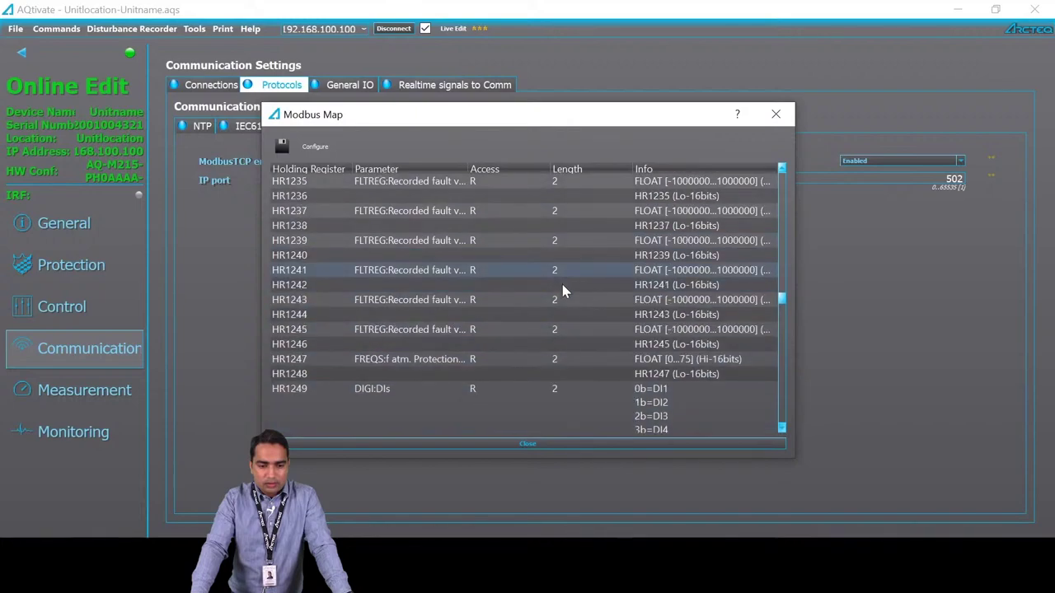
{"action": "scroll", "coordinate": [563, 288], "scroll_direction": "up", "scroll_amount": 10}
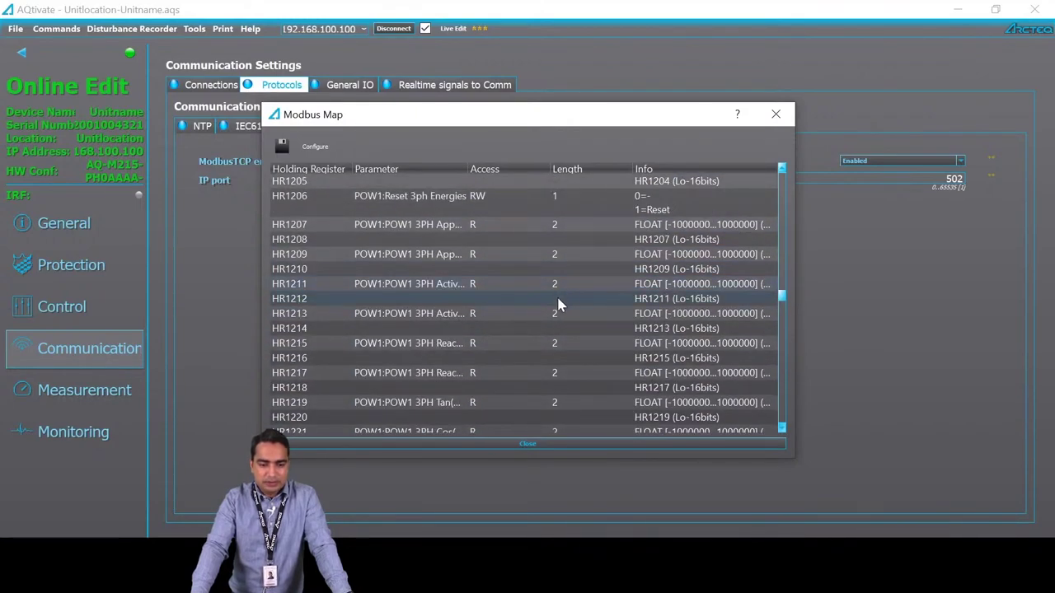
{"action": "scroll", "coordinate": [531, 292], "scroll_direction": "up", "scroll_amount": 1}
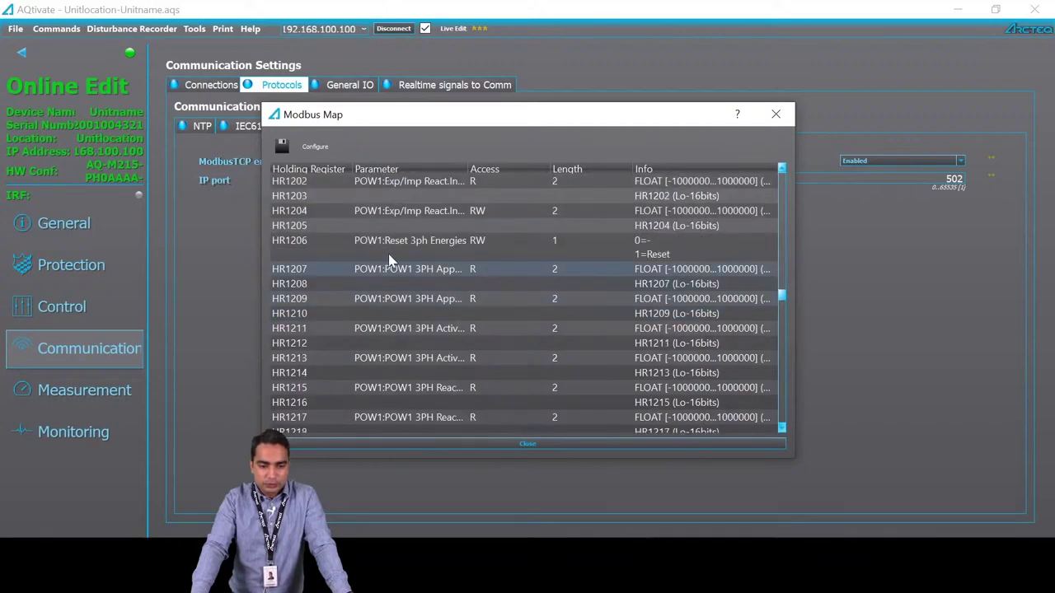
{"action": "scroll", "coordinate": [435, 251], "scroll_direction": "down", "scroll_amount": 3}
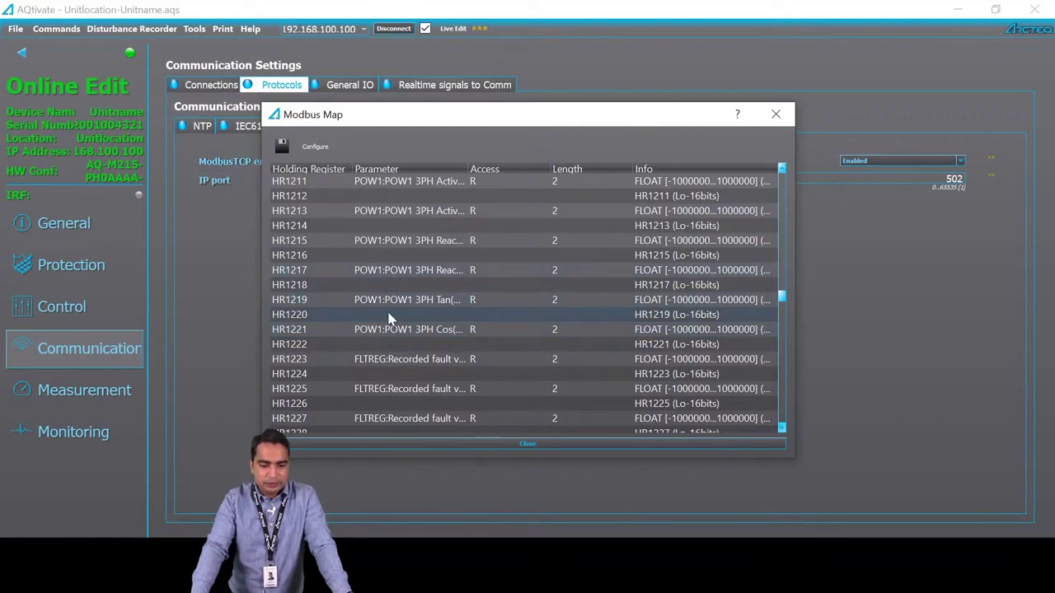
{"action": "scroll", "coordinate": [327, 263], "scroll_direction": "up", "scroll_amount": 1}
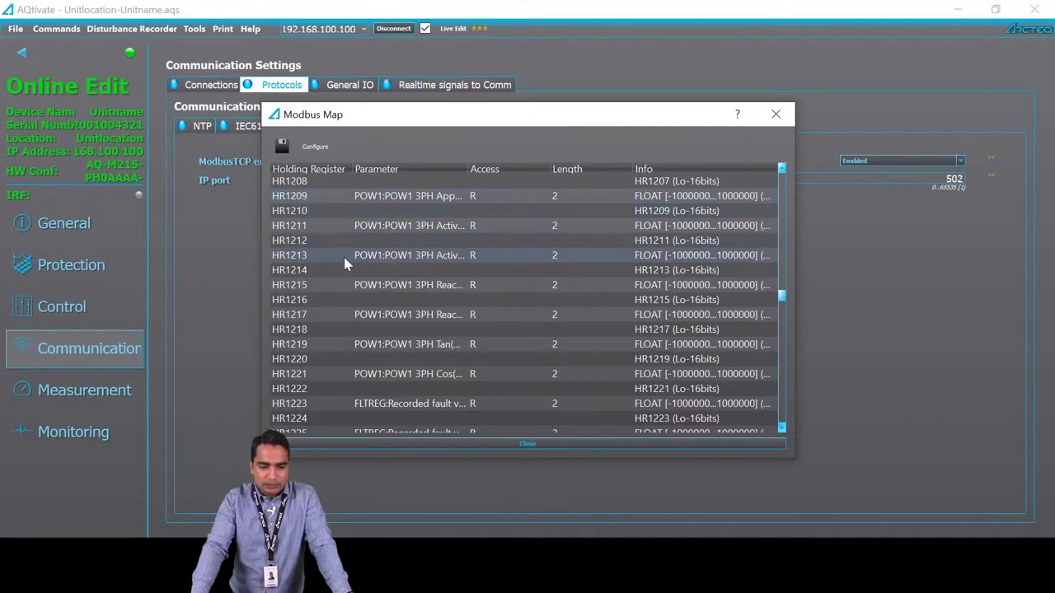
{"action": "scroll", "coordinate": [347, 263], "scroll_direction": "down", "scroll_amount": 2}
{"action": "scroll", "coordinate": [351, 274], "scroll_direction": "up", "scroll_amount": 1}
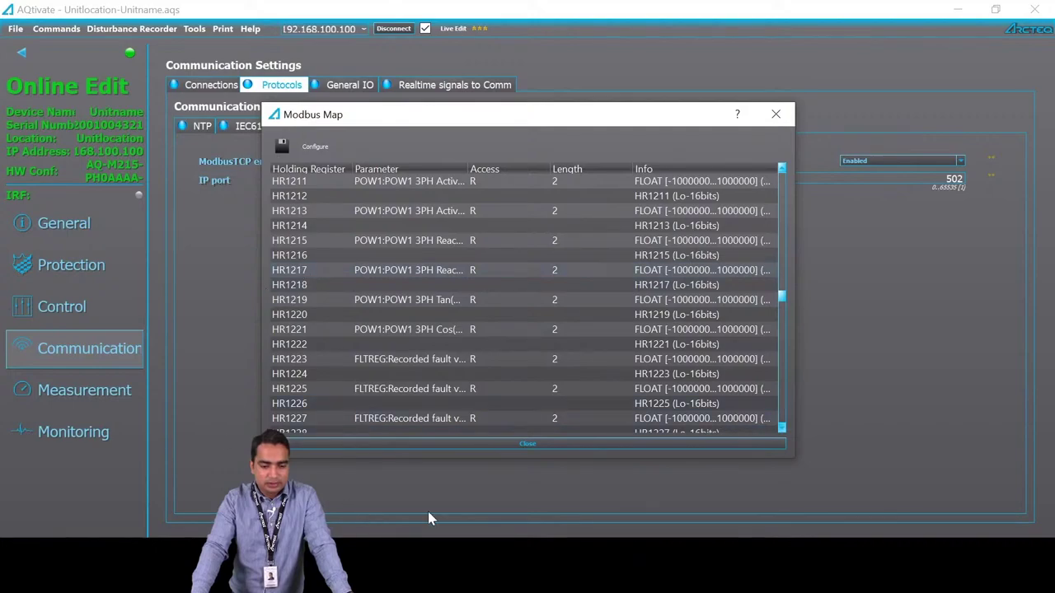
- Request ten holding registers from start address 1209, reading HR1209–HR1218 as zeros
{"action": "key", "text": "alt+Tab"}
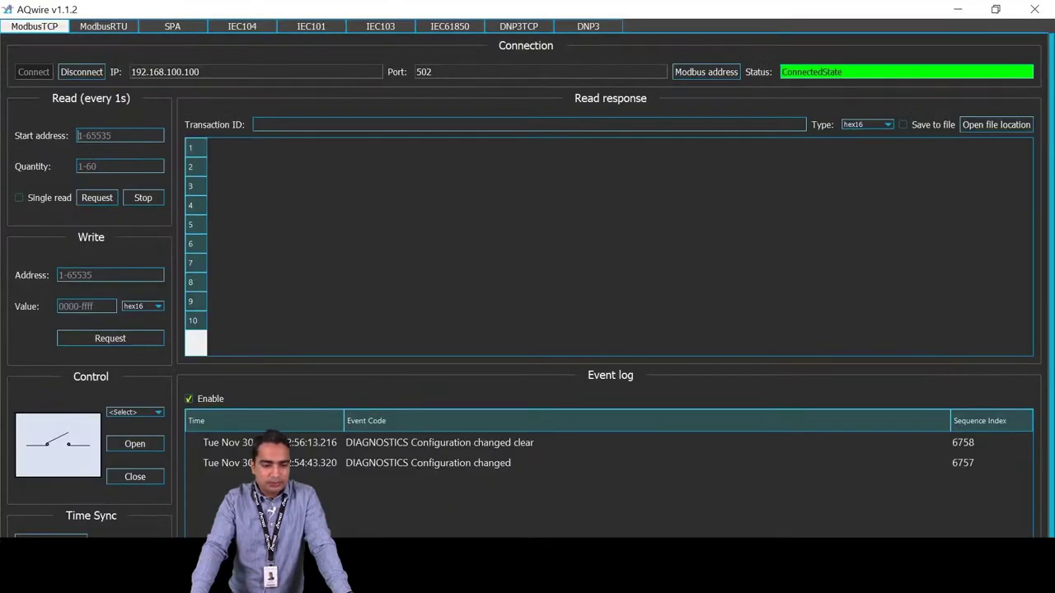
{"action": "type", "text": "120"}
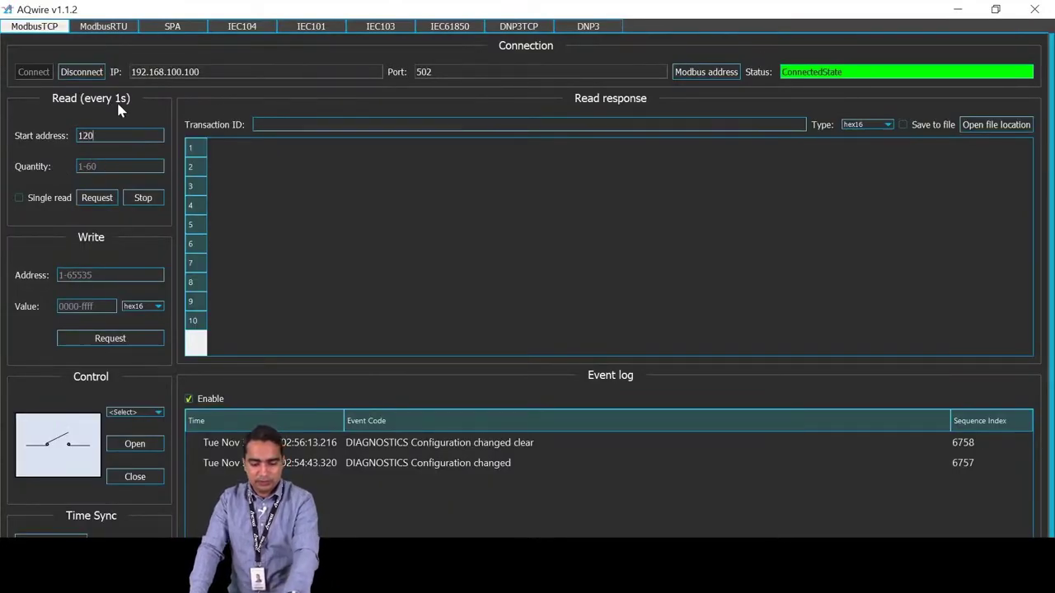
{"action": "type", "text": "9"}
{"action": "key", "text": "Tab"}
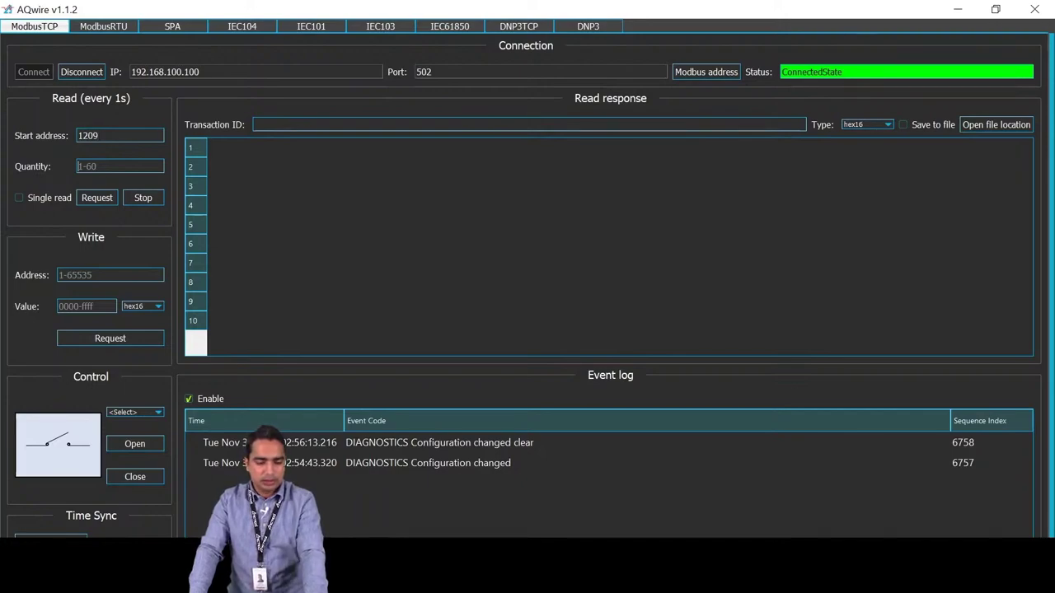
{"action": "type", "text": "10"}
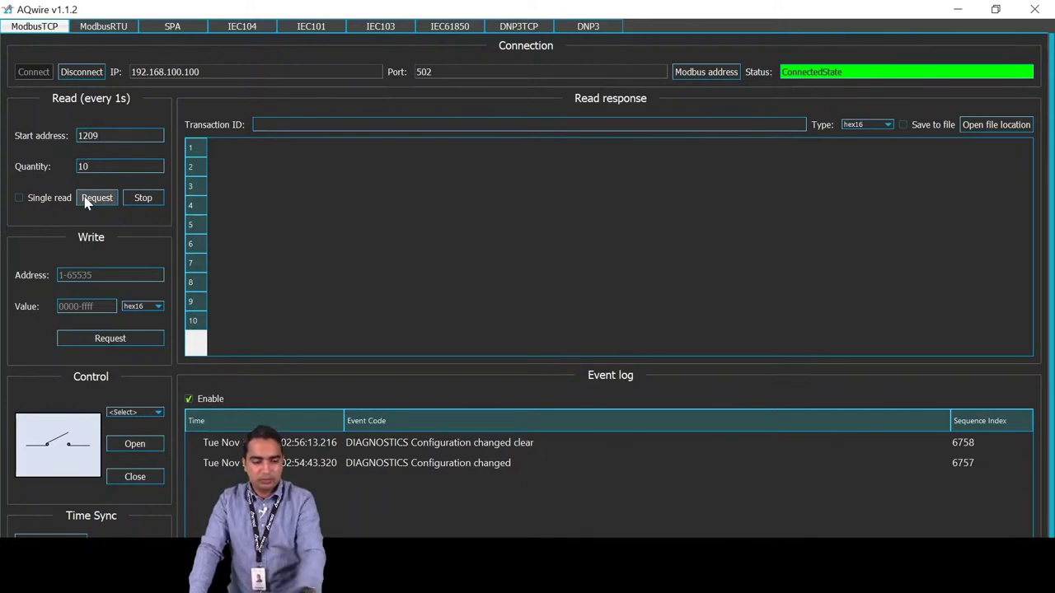
{"action": "left_click", "coordinate": [89, 198]}
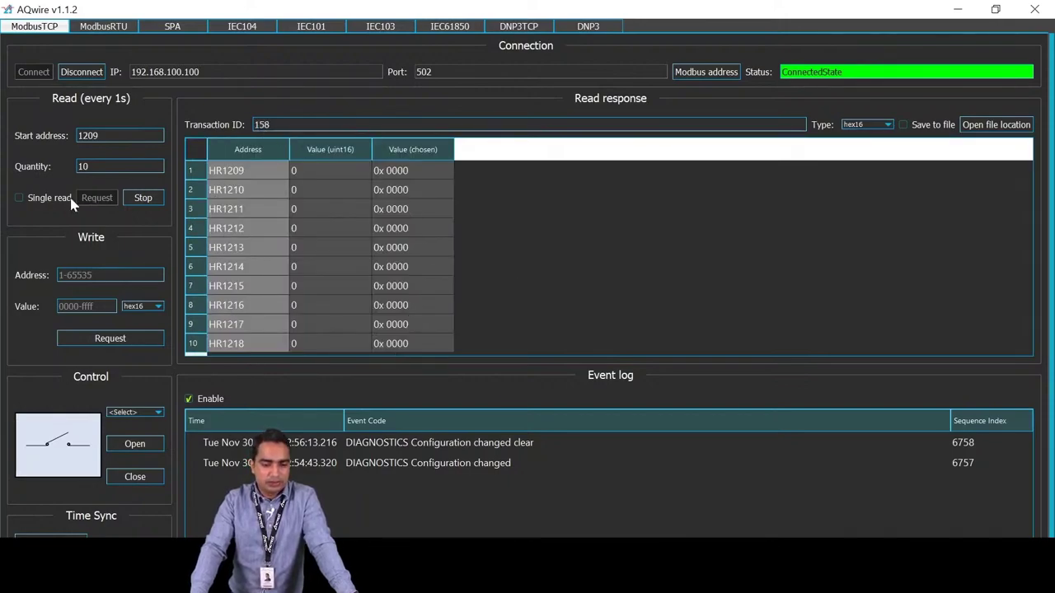
{"action": "key", "text": "alt+Tab"}
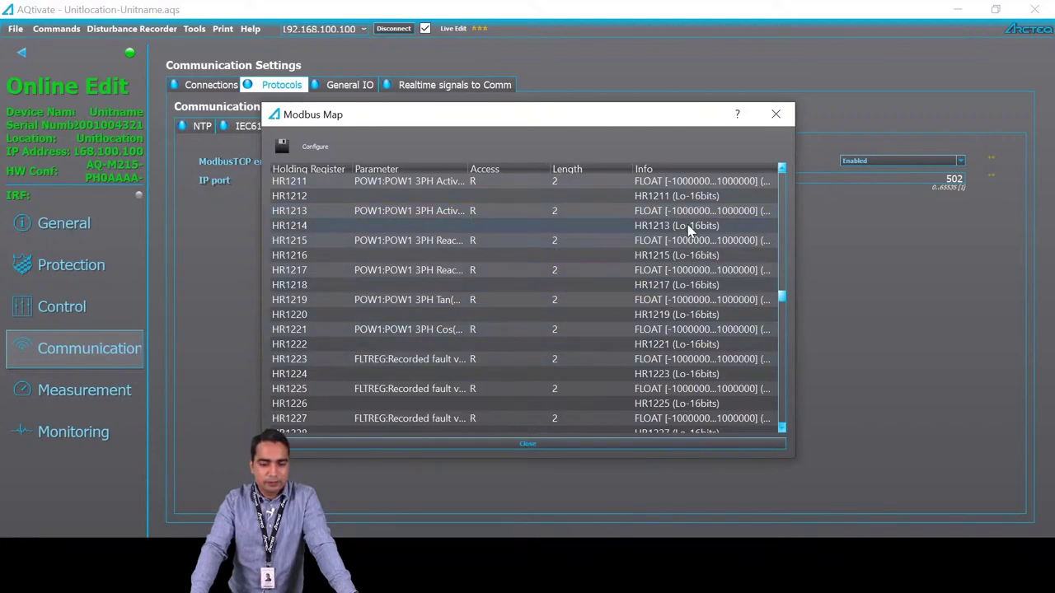
- Decode the HR1209–HR1218 values as float32, each pair reading 0.000
{"action": "key", "text": "alt+Tab"}
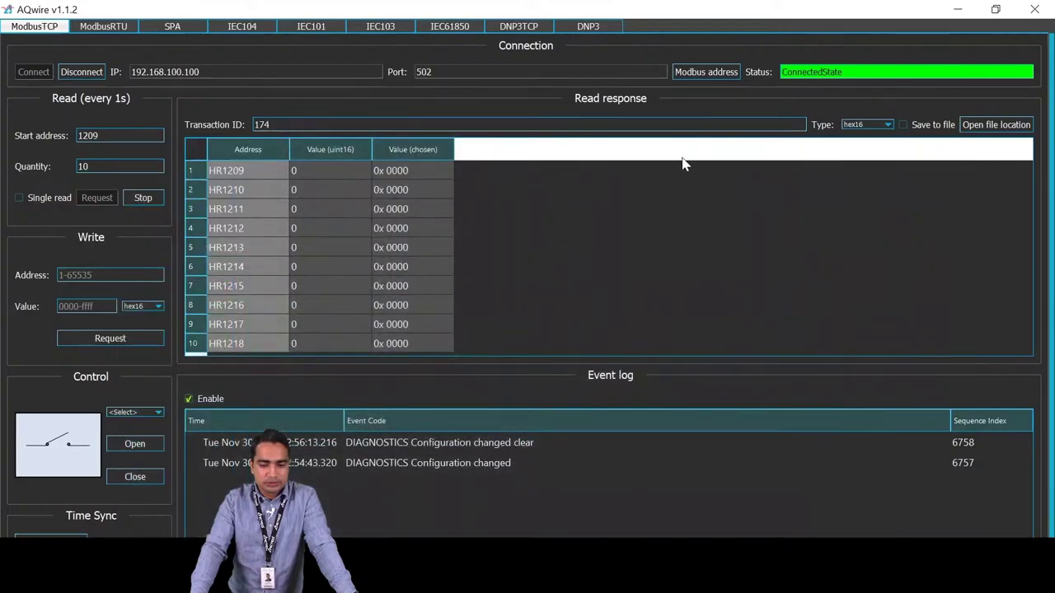
{"action": "left_click", "coordinate": [865, 125]}
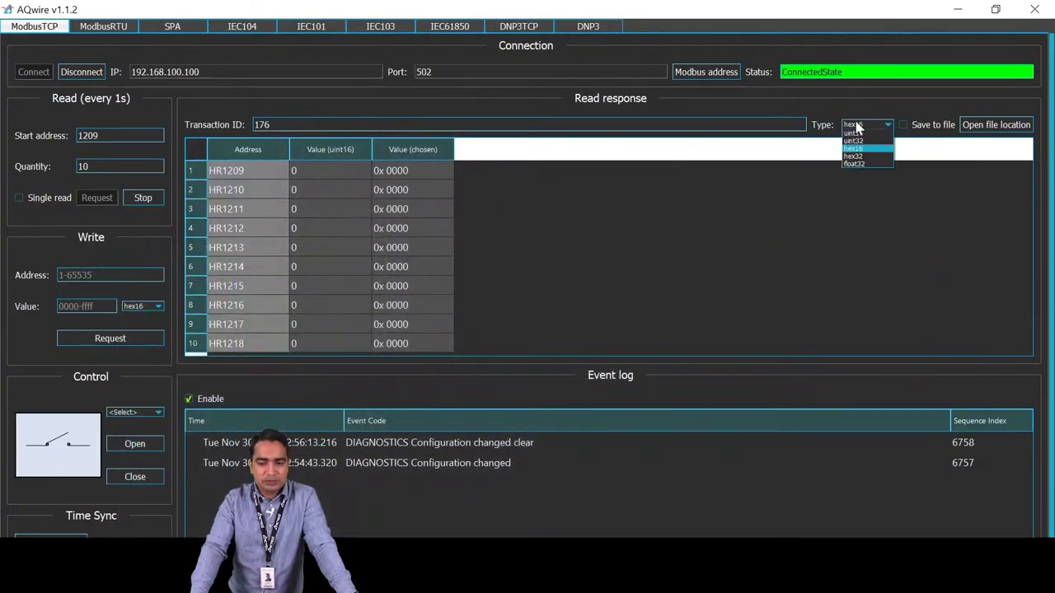
{"action": "left_click", "coordinate": [859, 167]}
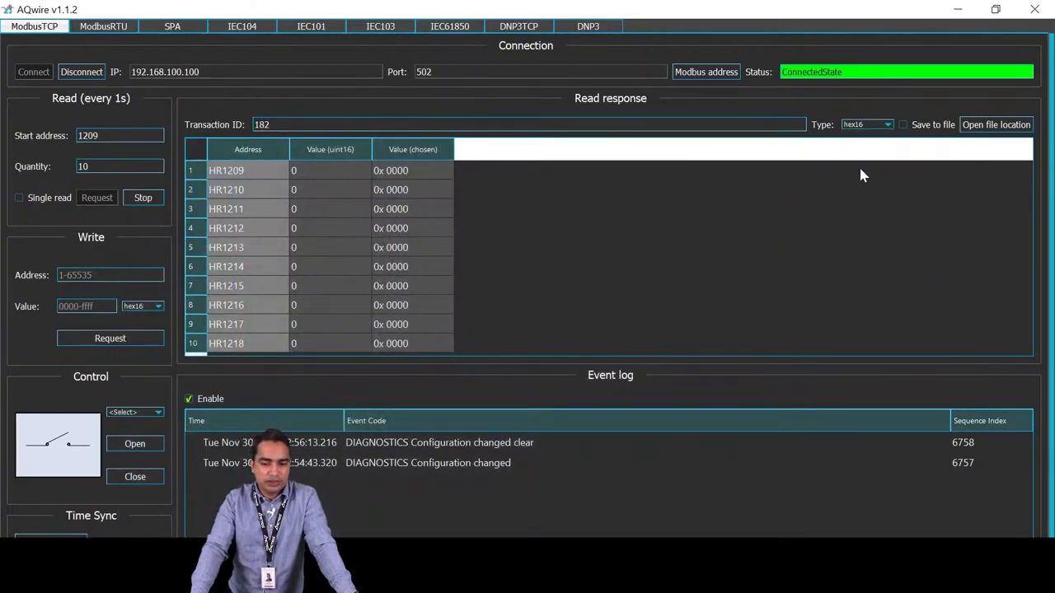
{"action": "left_click", "coordinate": [861, 125]}
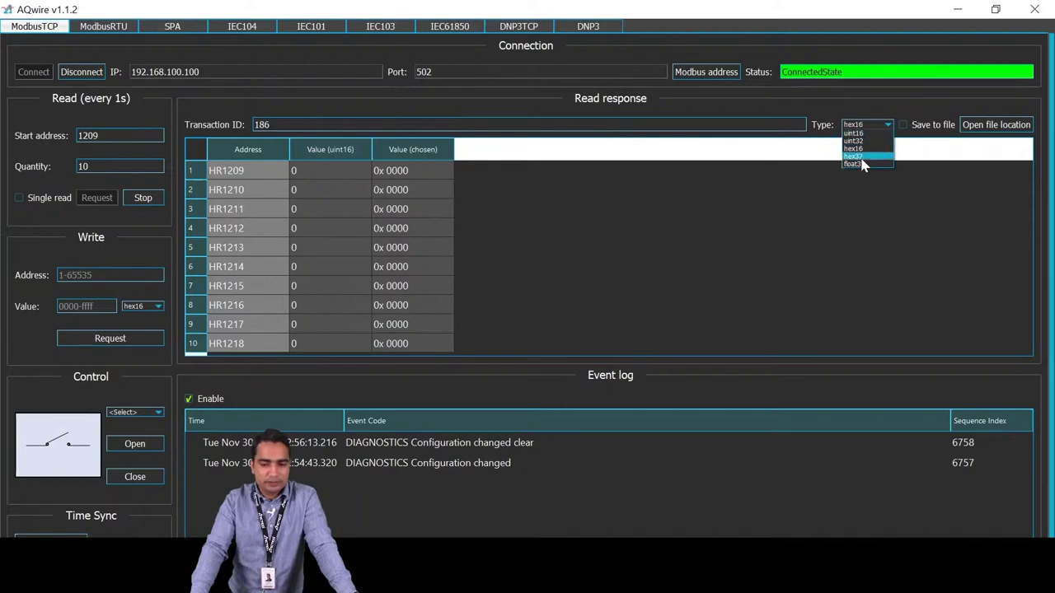
{"action": "left_click", "coordinate": [860, 167]}
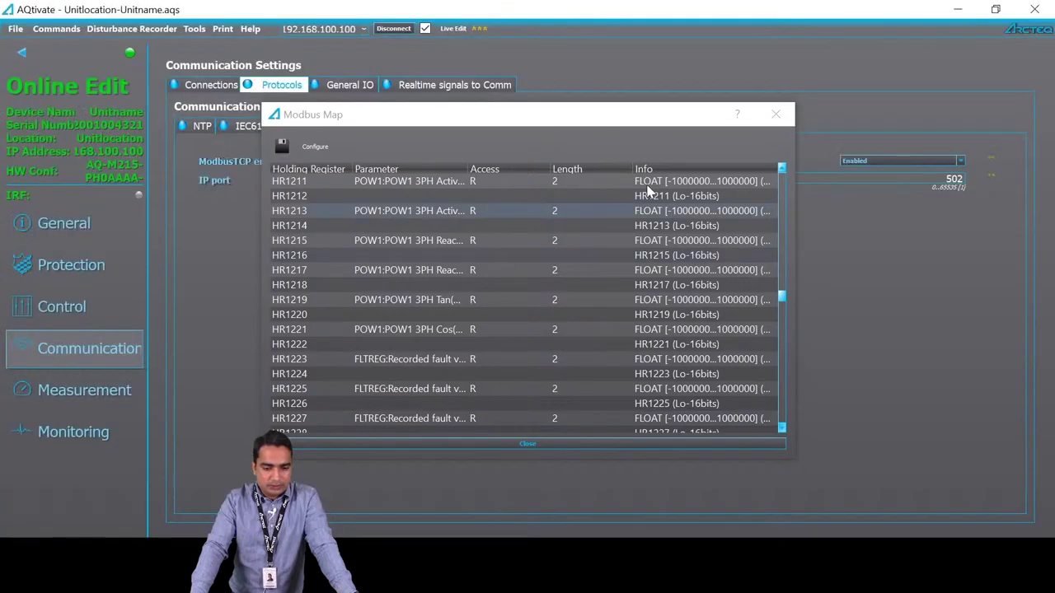
- Reopen the Modbus Map at HR1259–HR1262 for NOC1/NOC2 conditions and shrink the window
{"action": "left_click", "coordinate": [776, 113]}
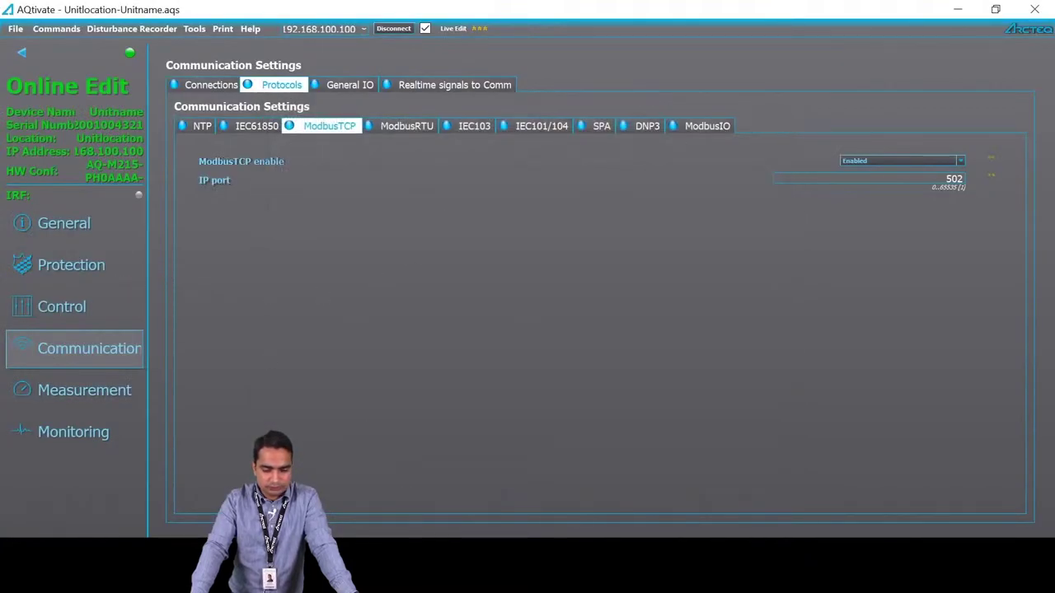
{"action": "left_click", "coordinate": [195, 29]}
{"action": "mouse_move", "coordinate": [274, 165]}
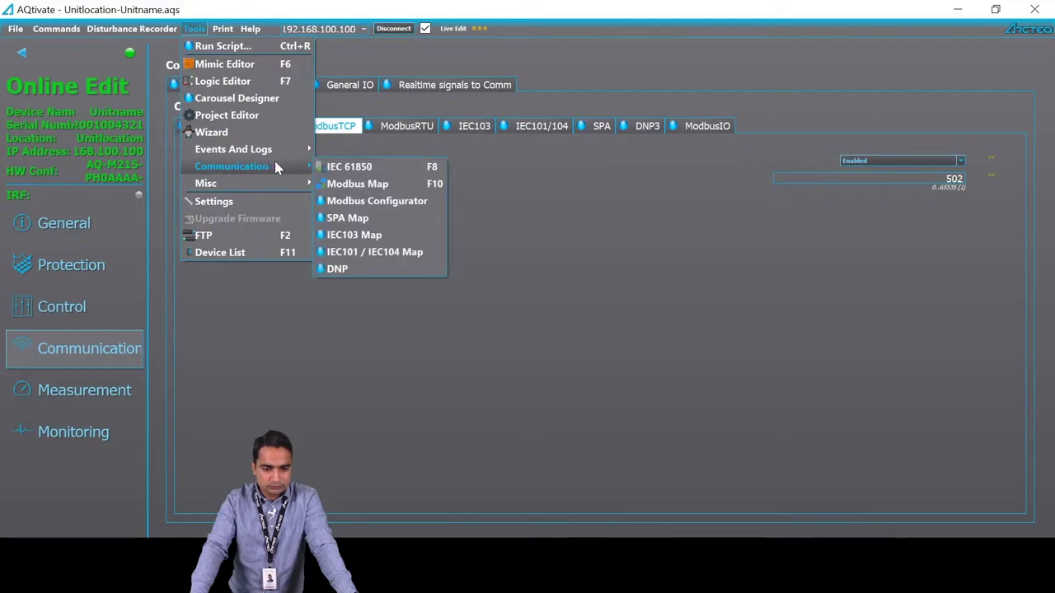
{"action": "left_click", "coordinate": [350, 184]}
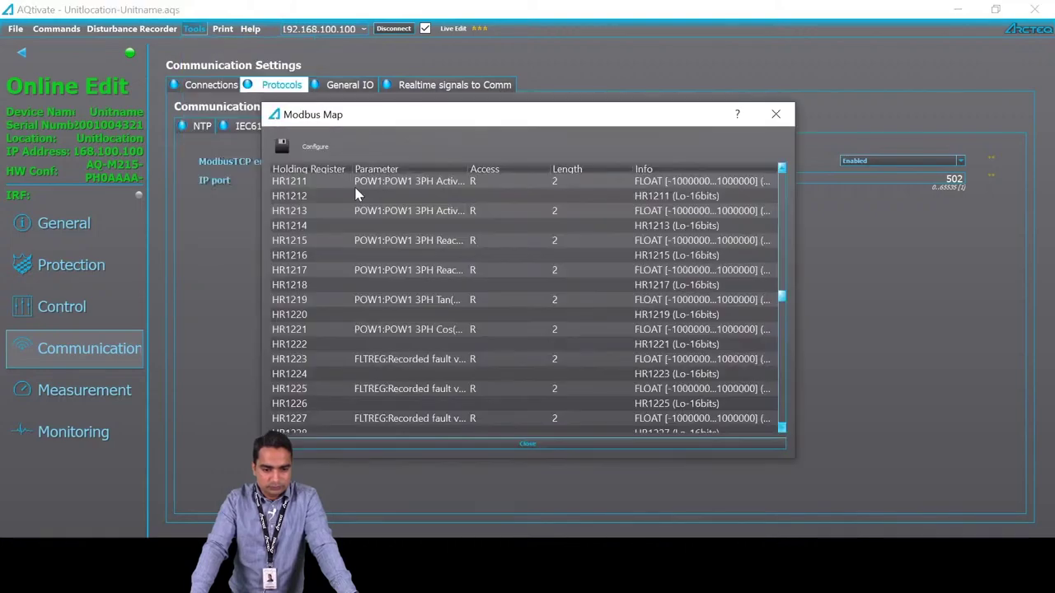
{"action": "scroll", "coordinate": [504, 281], "scroll_direction": "down", "scroll_amount": 3}
{"action": "scroll", "coordinate": [504, 284], "scroll_direction": "down", "scroll_amount": 10}
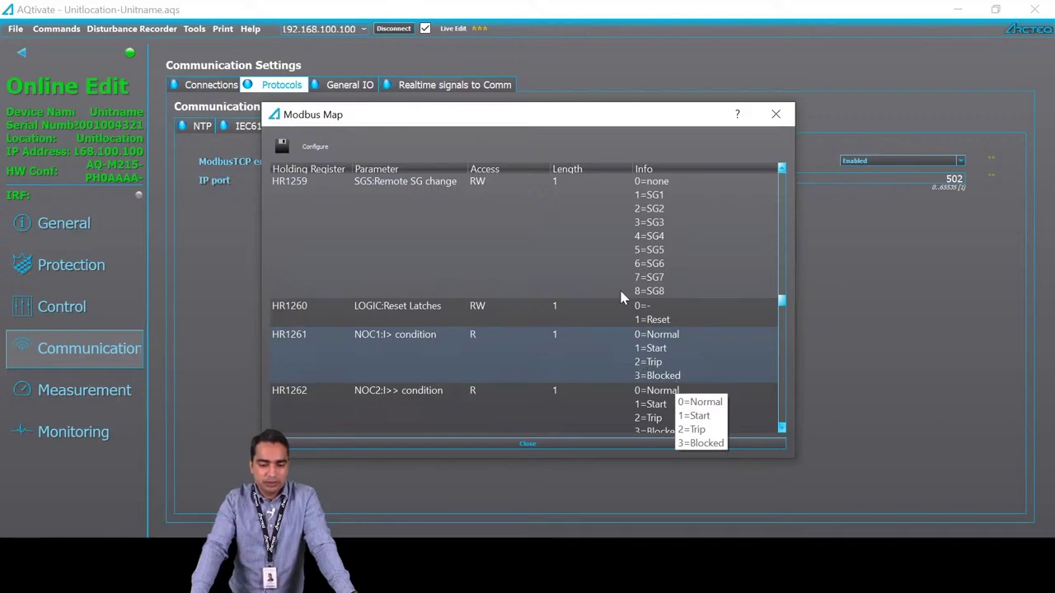
{"action": "left_click", "coordinate": [994, 9]}
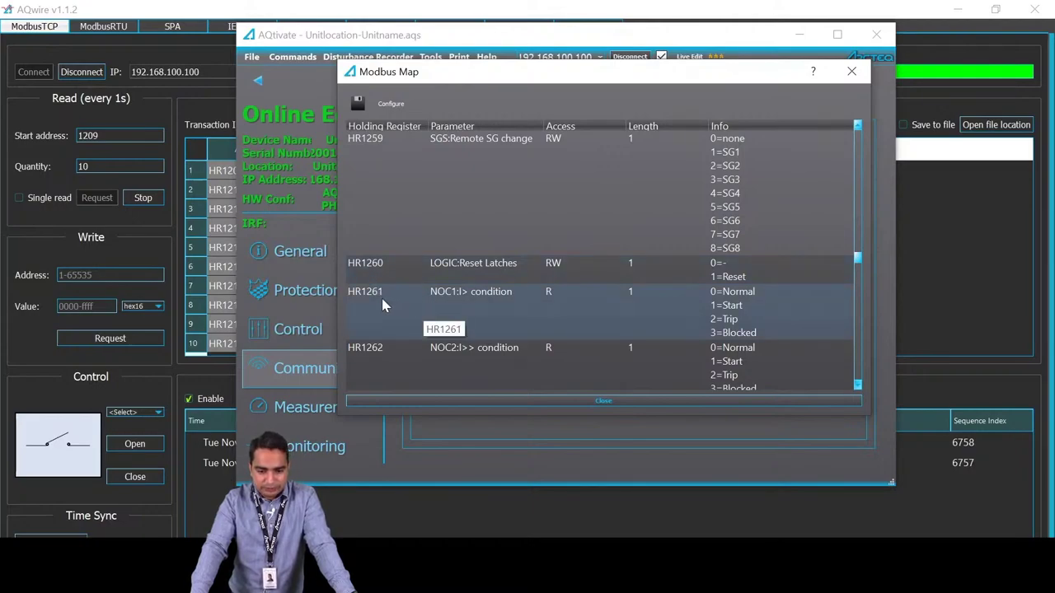
- Stop polling and read only register HR1261, the I> condition, which returns 0
{"action": "left_click", "coordinate": [102, 140]}
{"action": "left_click", "coordinate": [152, 200]}
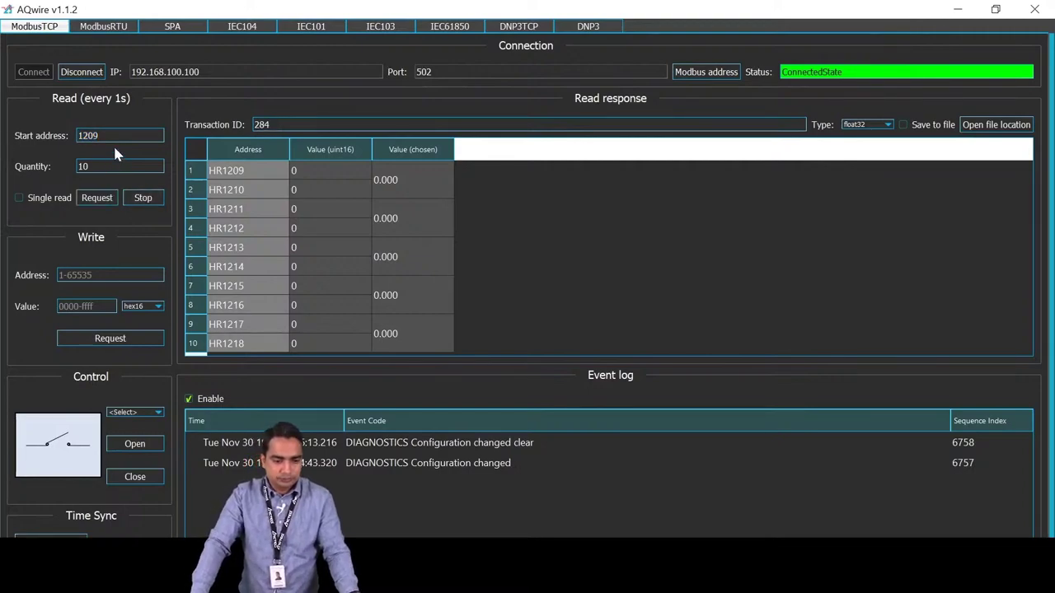
{"action": "left_click_drag", "start_coordinate": [114, 140], "coordinate": [21, 139]}
{"action": "type", "text": "126"}
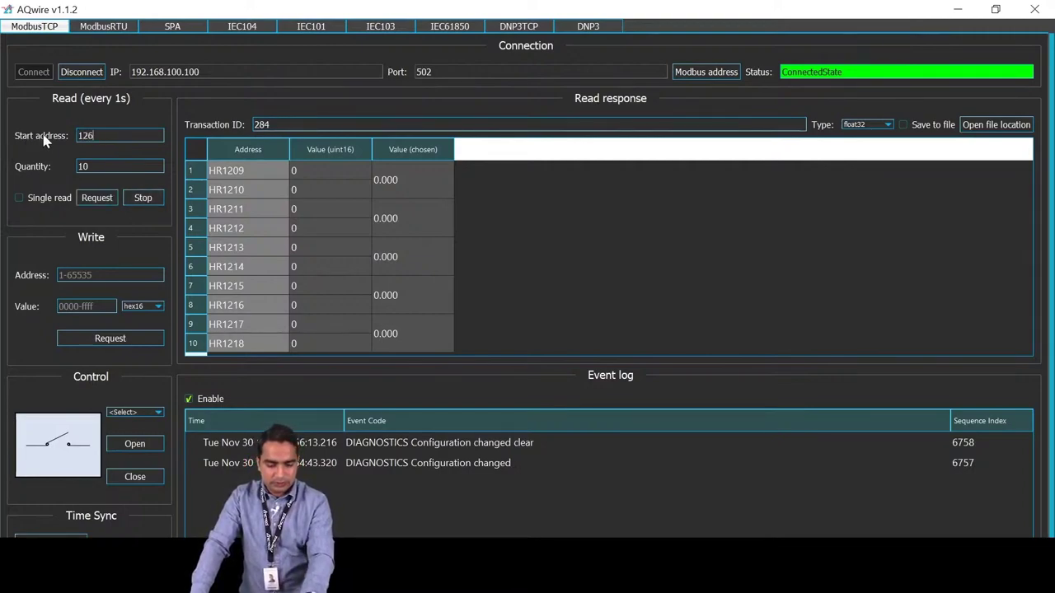
{"action": "type", "text": "1"}
{"action": "type", "text": "1"}
{"action": "left_click", "coordinate": [100, 198]}
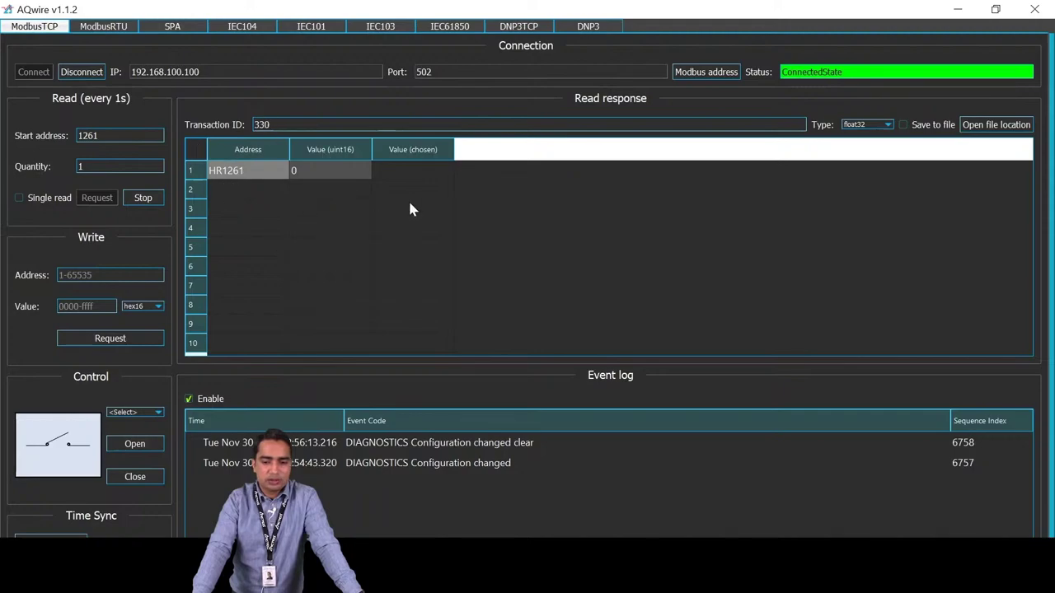
- Close the Modbus map and tile AQwire on the left and AQtivate on the right
{"action": "left_click", "coordinate": [1000, 17]}
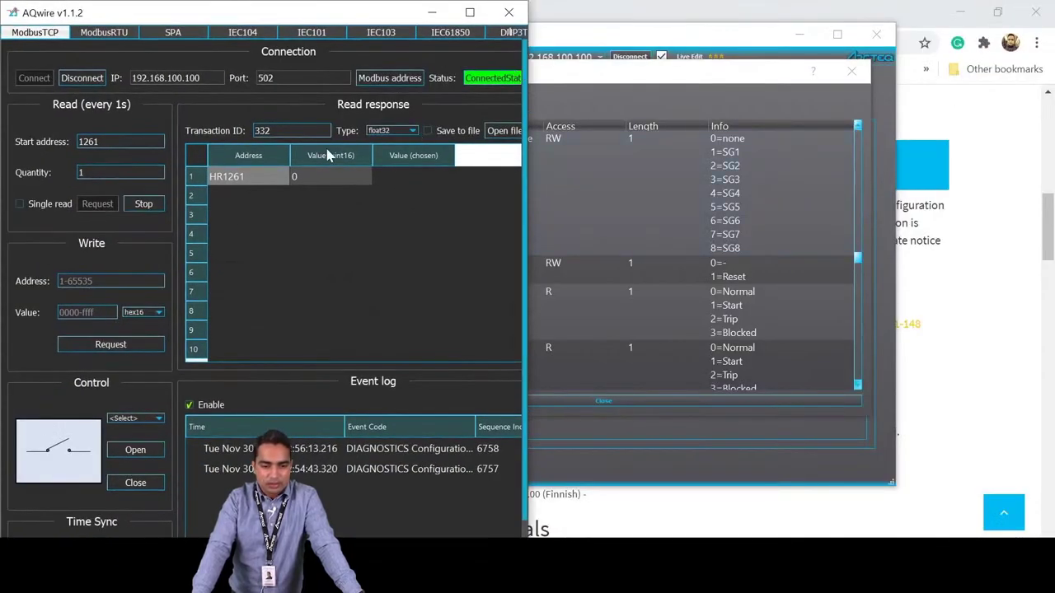
{"action": "left_click_drag", "start_coordinate": [334, 25], "coordinate": [503, 35]}
{"action": "left_click", "coordinate": [847, 74]}
{"action": "left_click_drag", "start_coordinate": [330, 36], "coordinate": [530, 77]}
{"action": "left_click", "coordinate": [455, 29]}
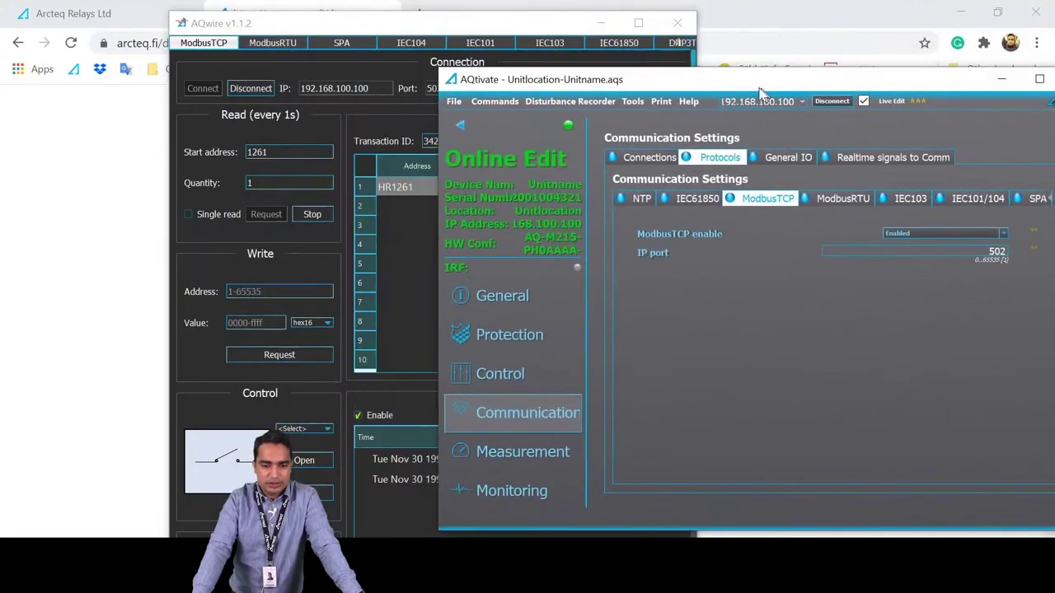
{"action": "left_click_drag", "start_coordinate": [456, 29], "coordinate": [299, 18]}
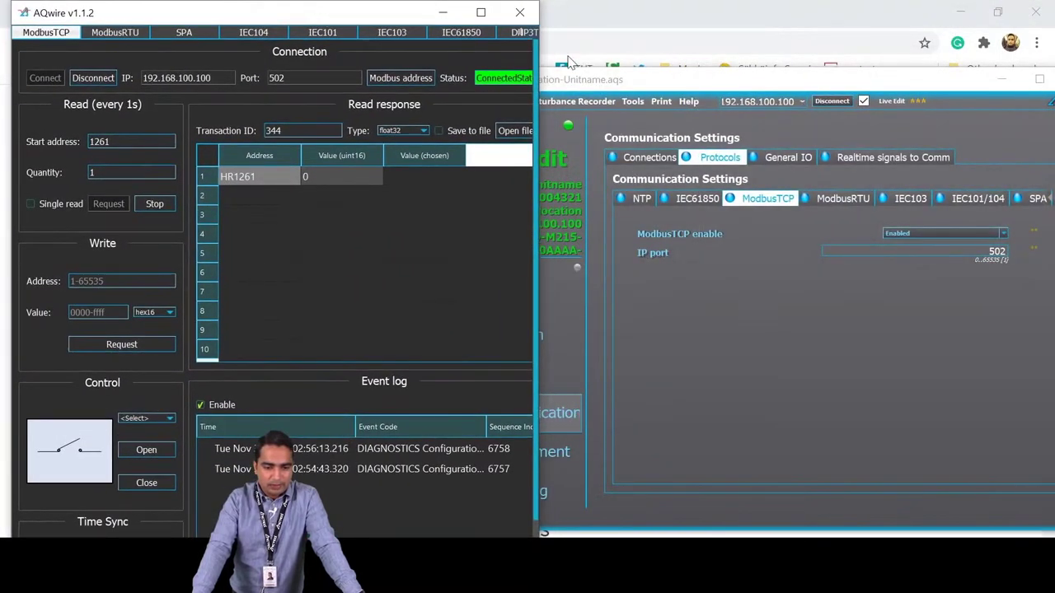
{"action": "left_click", "coordinate": [705, 79]}
{"action": "left_click_drag", "start_coordinate": [546, 294], "coordinate": [660, 259]}
- Show the I> [50/51] current stage information page under Protection
{"action": "left_click", "coordinate": [618, 296]}
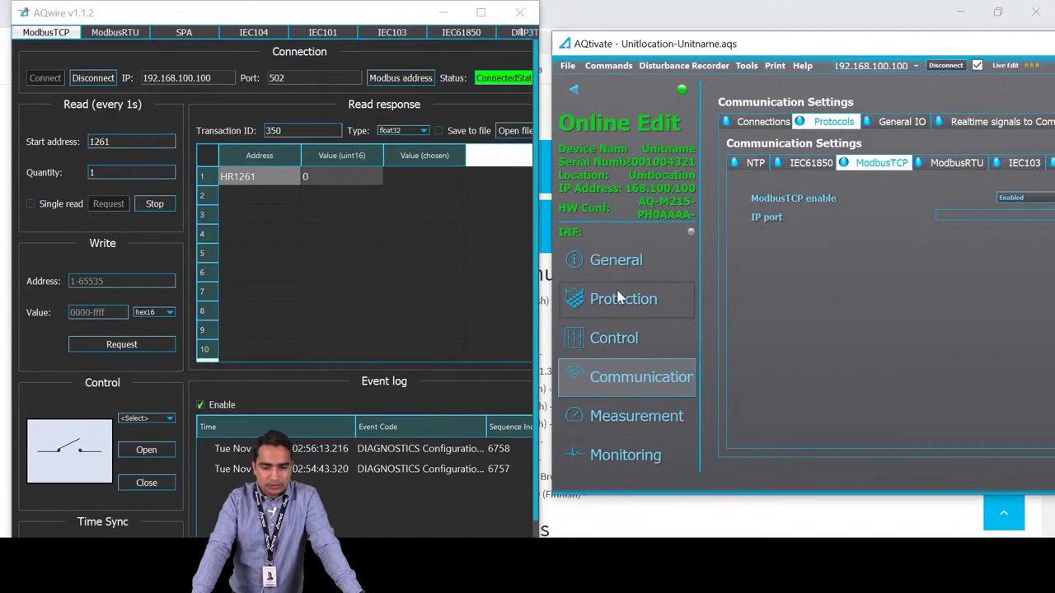
{"action": "left_click", "coordinate": [918, 124]}
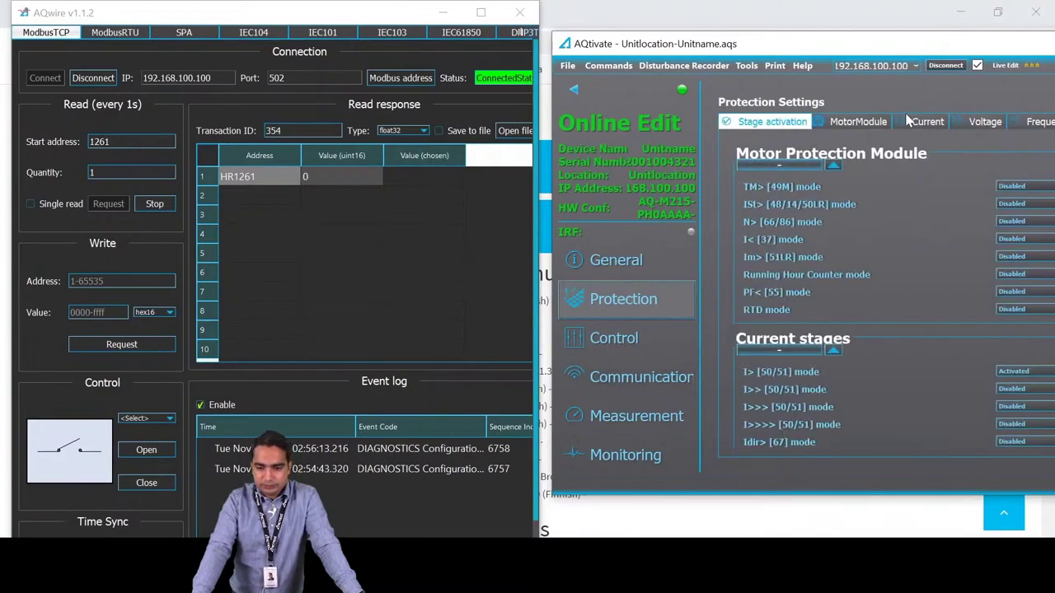
{"action": "left_click_drag", "start_coordinate": [854, 51], "coordinate": [689, 119]}
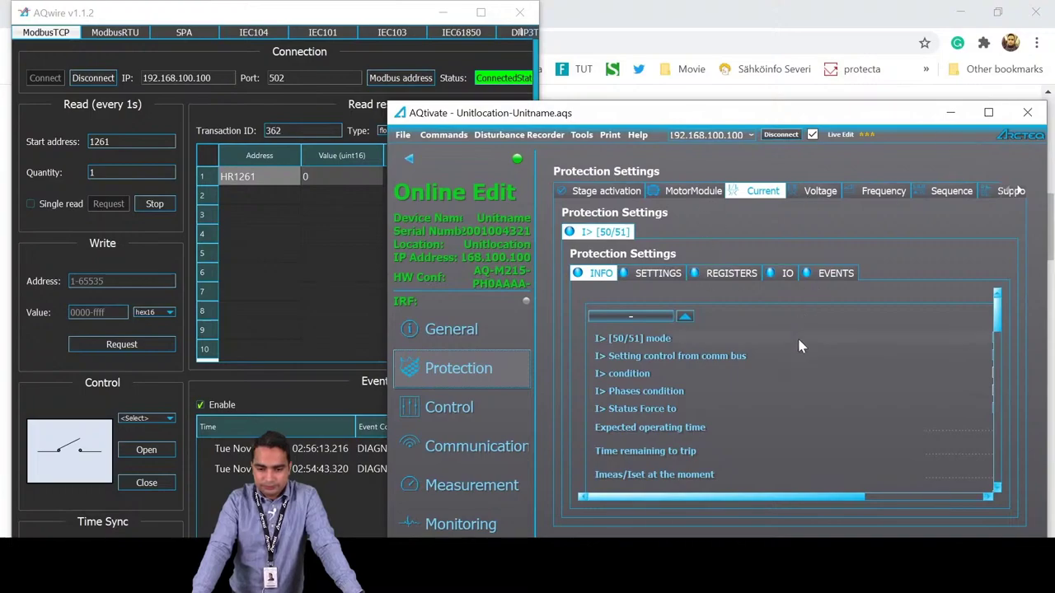
- Force the I> stage status to Start, then to Trip
{"action": "scroll", "coordinate": [798, 345], "scroll_direction": "down", "scroll_amount": 1}
{"action": "left_click_drag", "start_coordinate": [754, 493], "coordinate": [907, 498]}
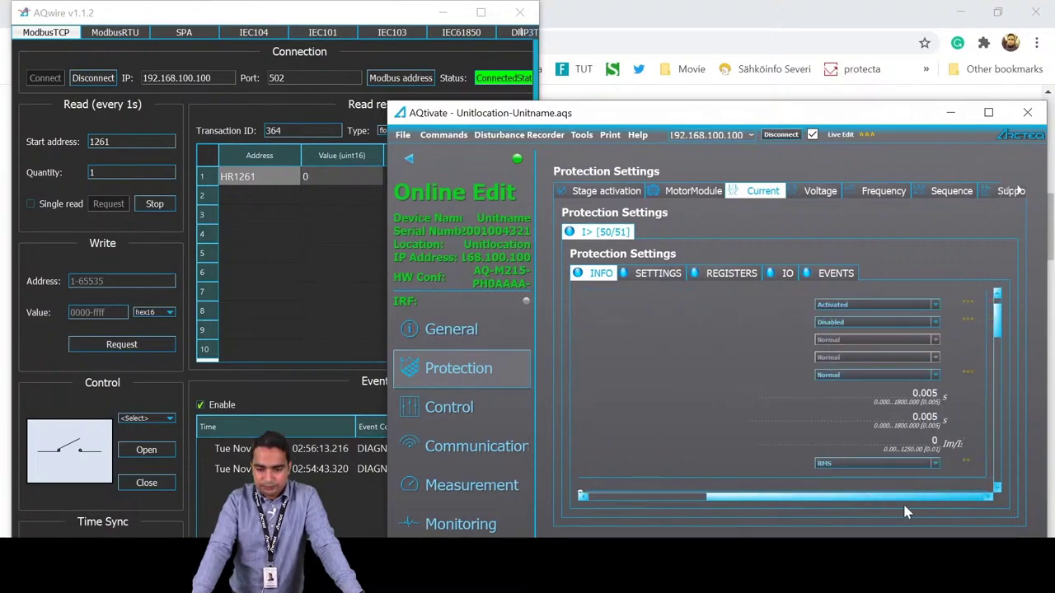
{"action": "left_click", "coordinate": [835, 377]}
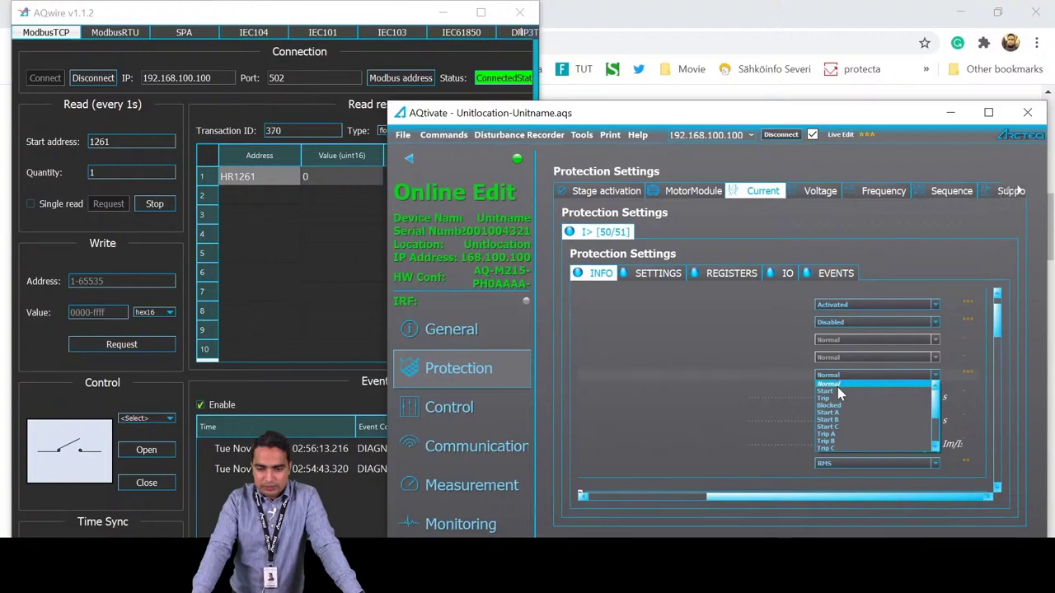
{"action": "left_click", "coordinate": [841, 385]}
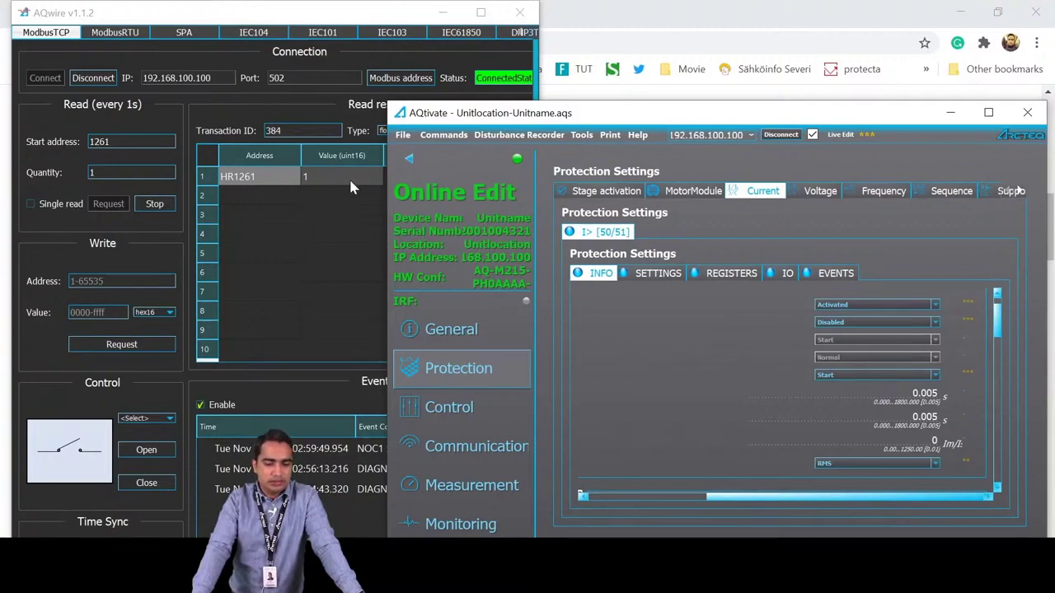
{"action": "left_click", "coordinate": [841, 379]}
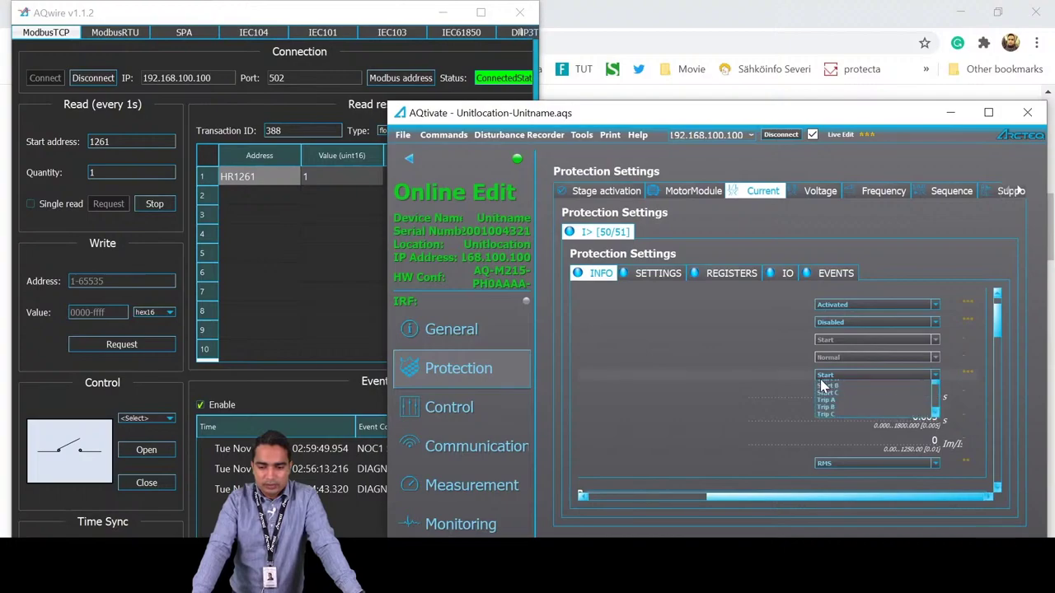
{"action": "left_click", "coordinate": [830, 399]}
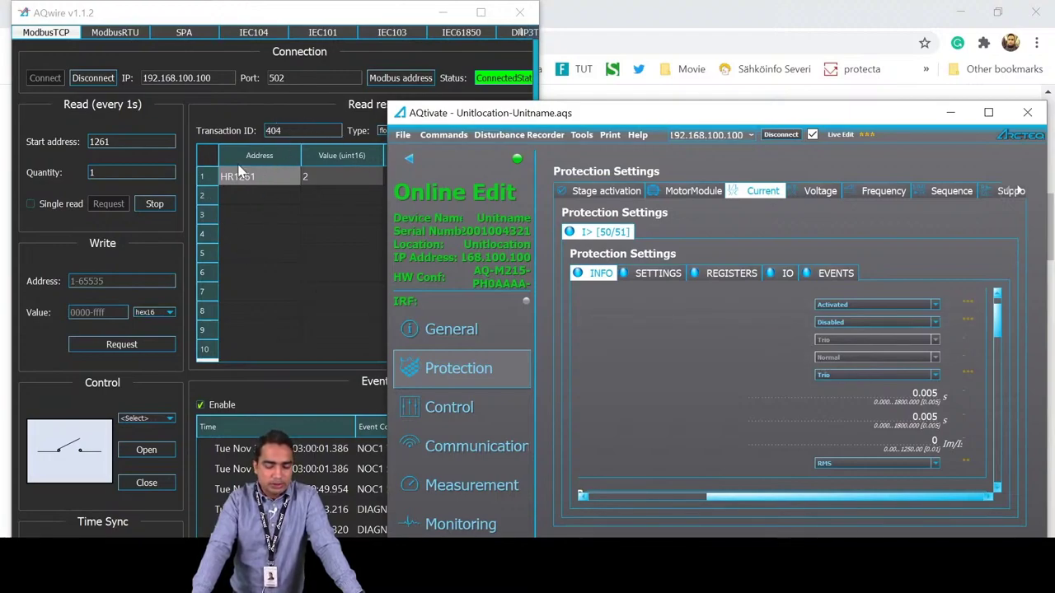
- Force the I> stage status to Blocked, then set it back to Normal
{"action": "left_click", "coordinate": [829, 375]}
{"action": "left_click", "coordinate": [834, 404]}
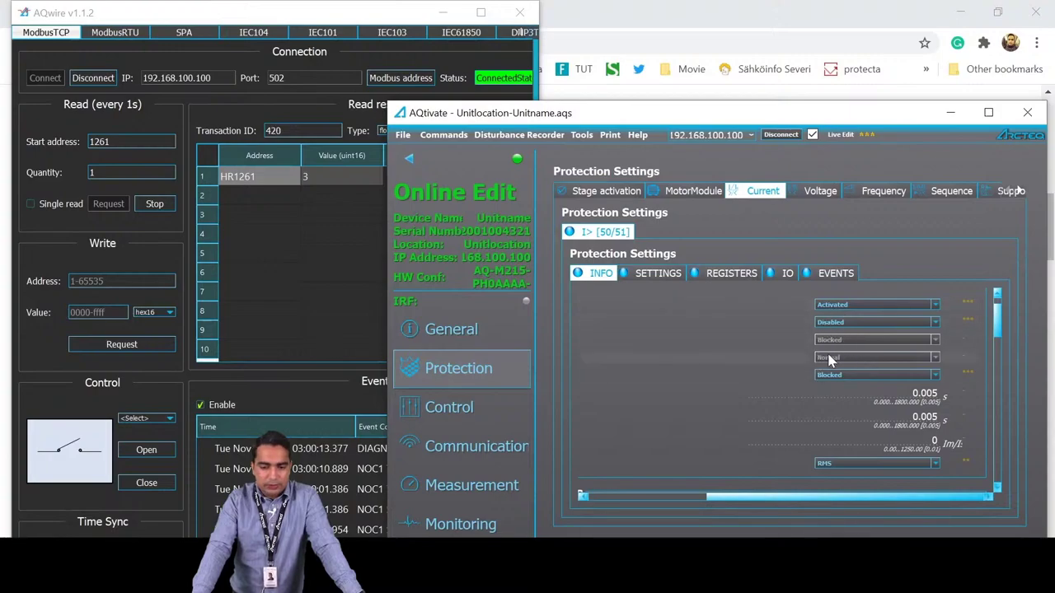
{"action": "left_click", "coordinate": [836, 376]}
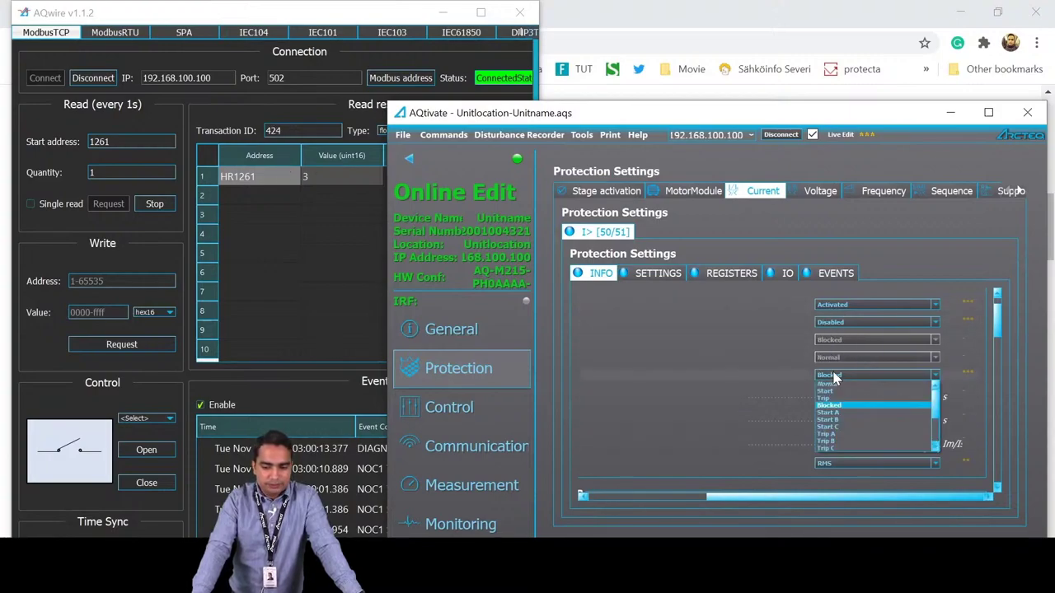
{"action": "left_click", "coordinate": [833, 384]}
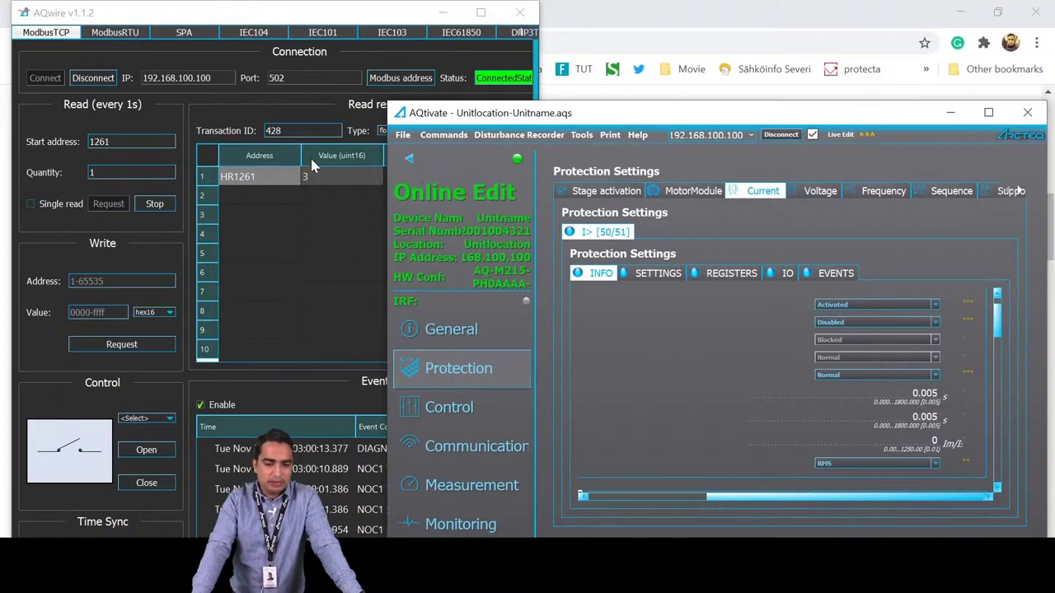
{"action": "left_click_drag", "start_coordinate": [627, 113], "coordinate": [674, 59]}
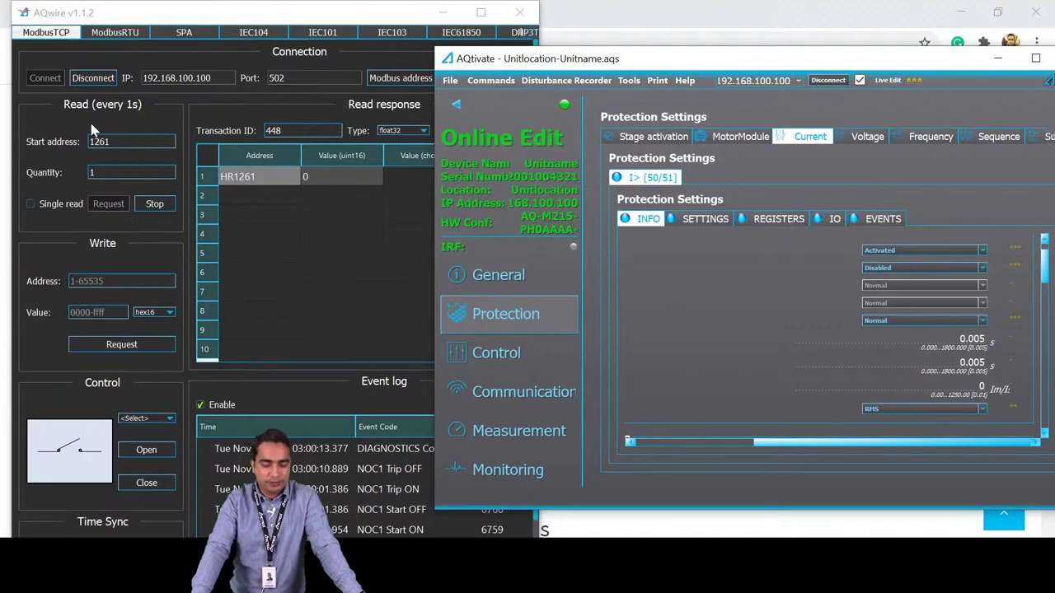
- Stop AQwire's repeated reading of HR1261 and bring AQtivate back
{"action": "key", "text": "super+Down"}
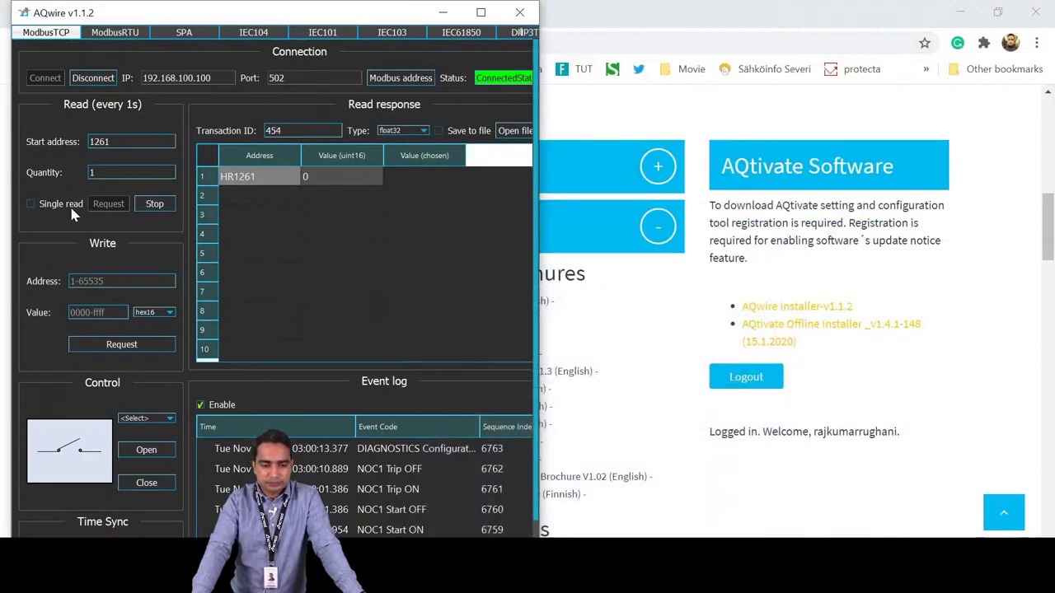
{"action": "left_click", "coordinate": [154, 203]}
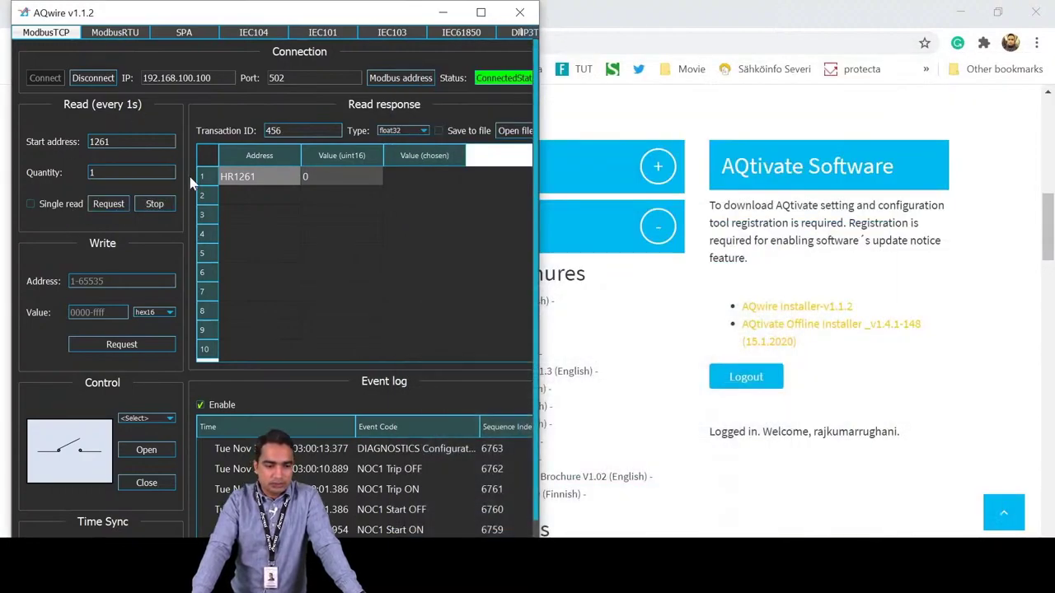
{"action": "key", "text": "alt+Tab"}
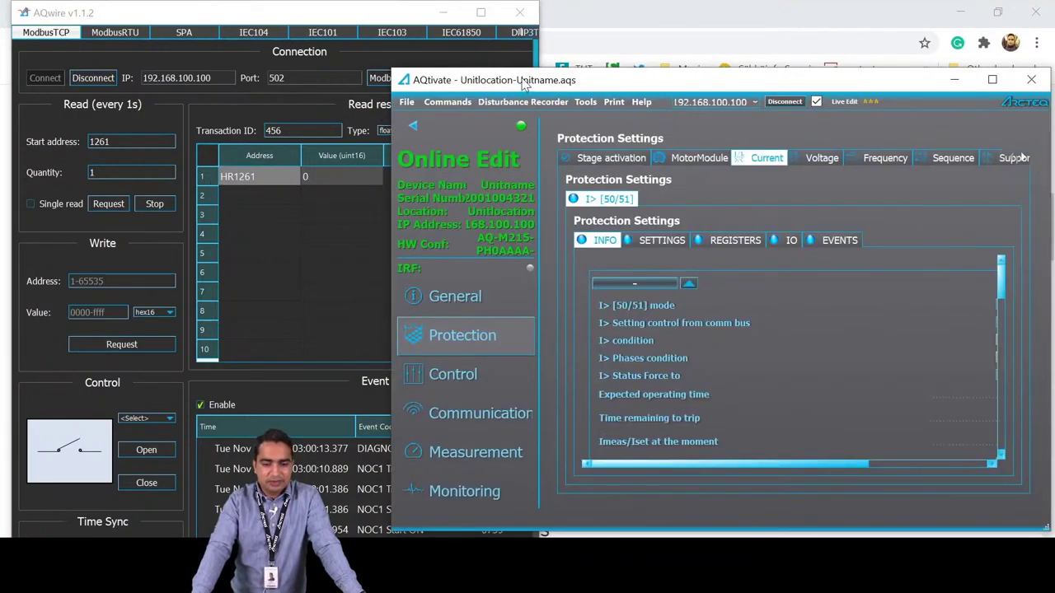
{"action": "left_click_drag", "start_coordinate": [519, 80], "coordinate": [456, 12]}
- Open the Modbus Map and browse the holding registers, including HR1259 Remote SG change
{"action": "left_click", "coordinate": [521, 35]}
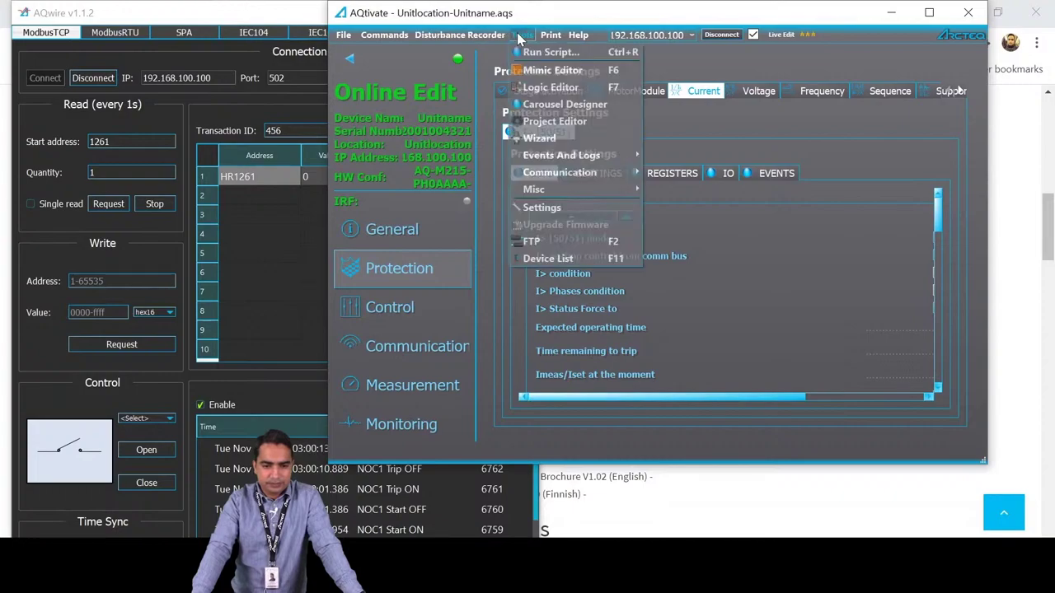
{"action": "mouse_move", "coordinate": [566, 168]}
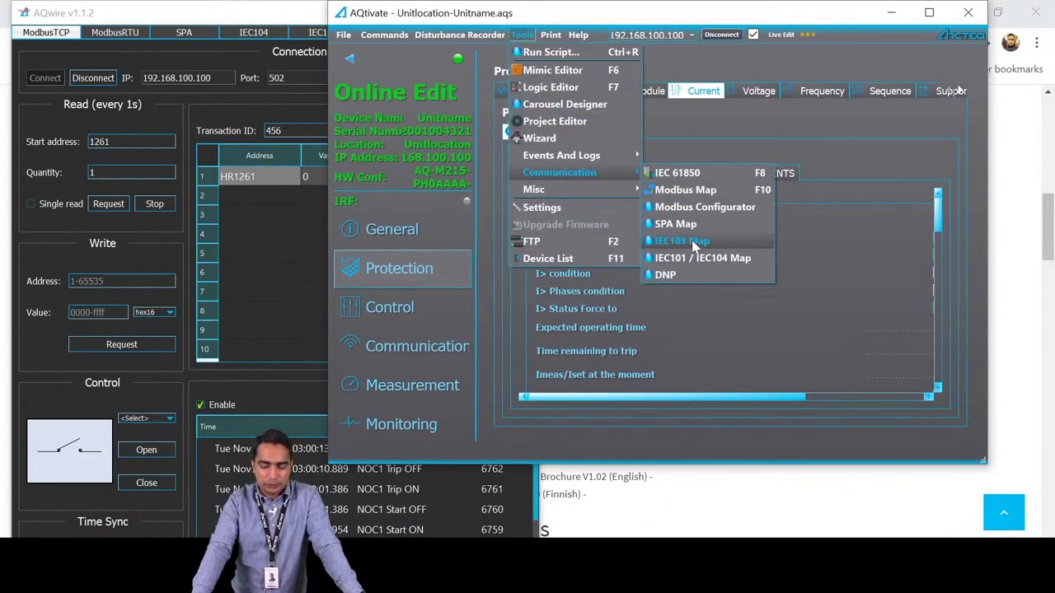
{"action": "left_click", "coordinate": [694, 190]}
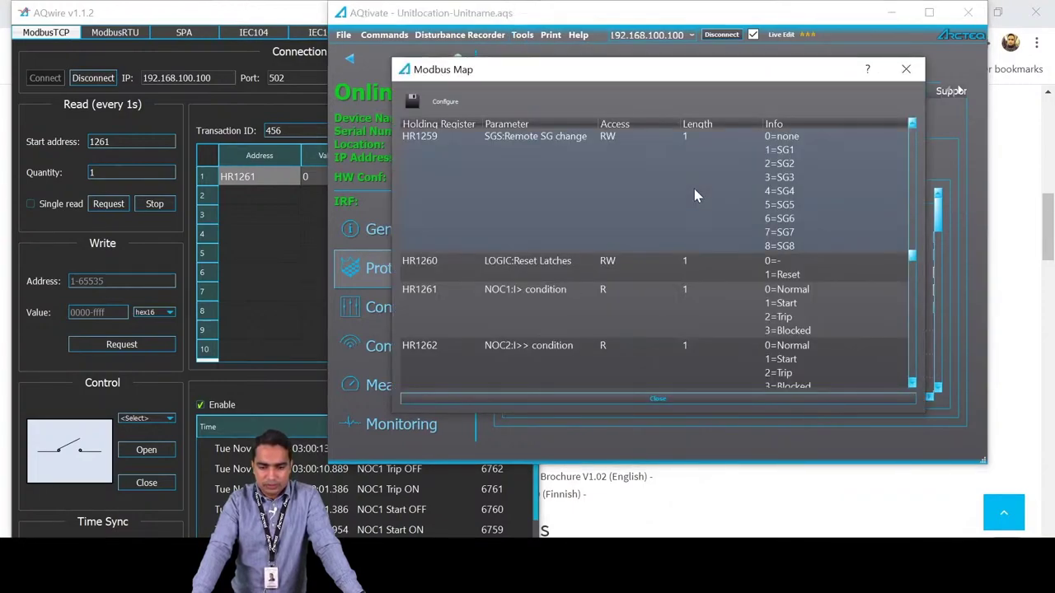
{"action": "scroll", "coordinate": [662, 234], "scroll_direction": "down", "scroll_amount": 4}
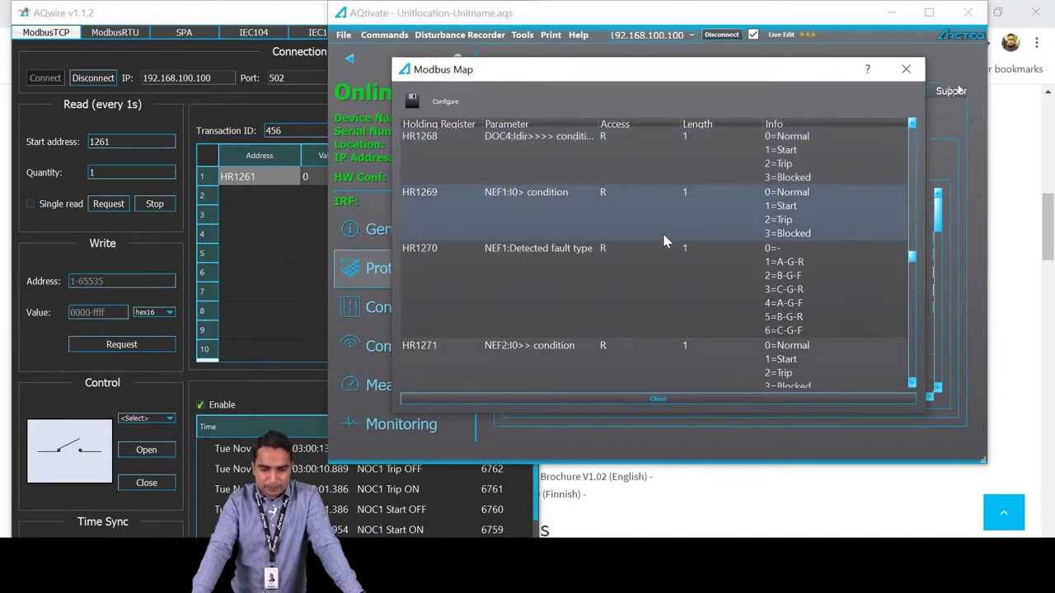
{"action": "scroll", "coordinate": [648, 270], "scroll_direction": "up", "scroll_amount": 2}
{"action": "scroll", "coordinate": [648, 270], "scroll_direction": "up", "scroll_amount": 3}
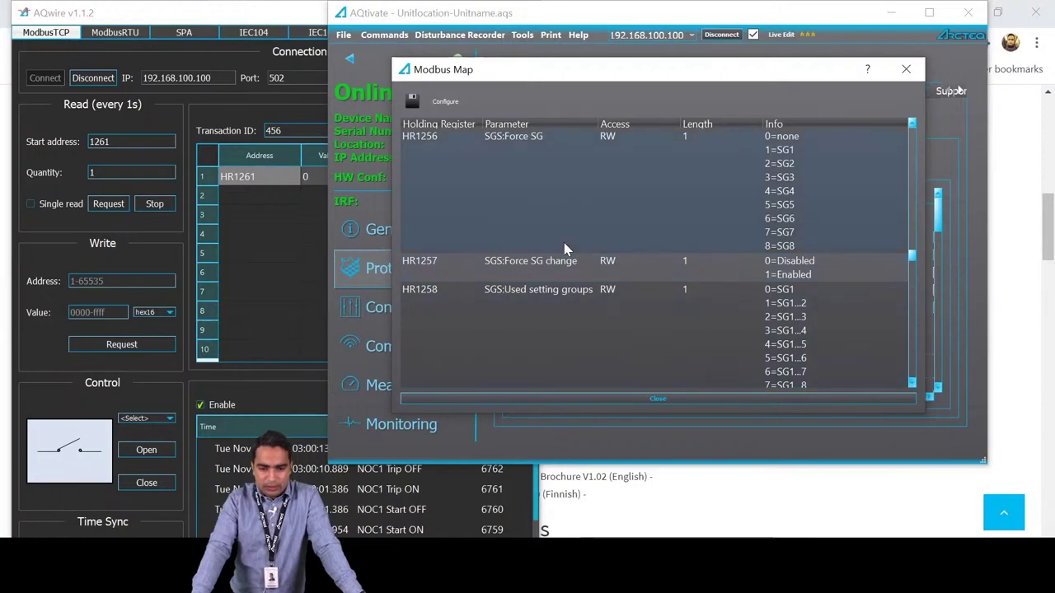
{"action": "scroll", "coordinate": [662, 277], "scroll_direction": "down", "scroll_amount": 1}
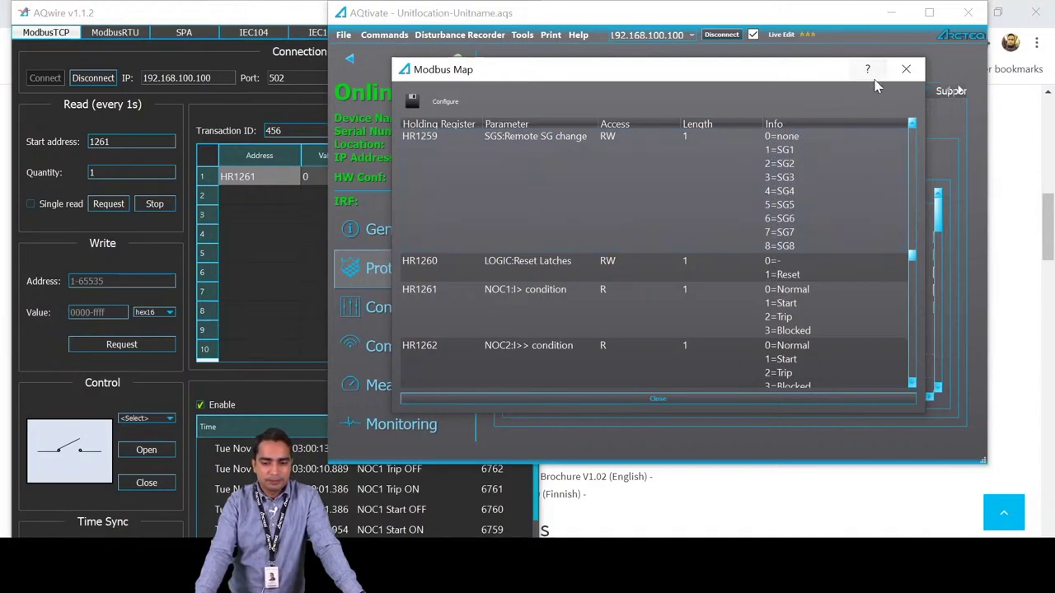
- Close the Modbus map and show Control's Setting Groups page, where Remote SG change reads none
{"action": "left_click", "coordinate": [904, 70]}
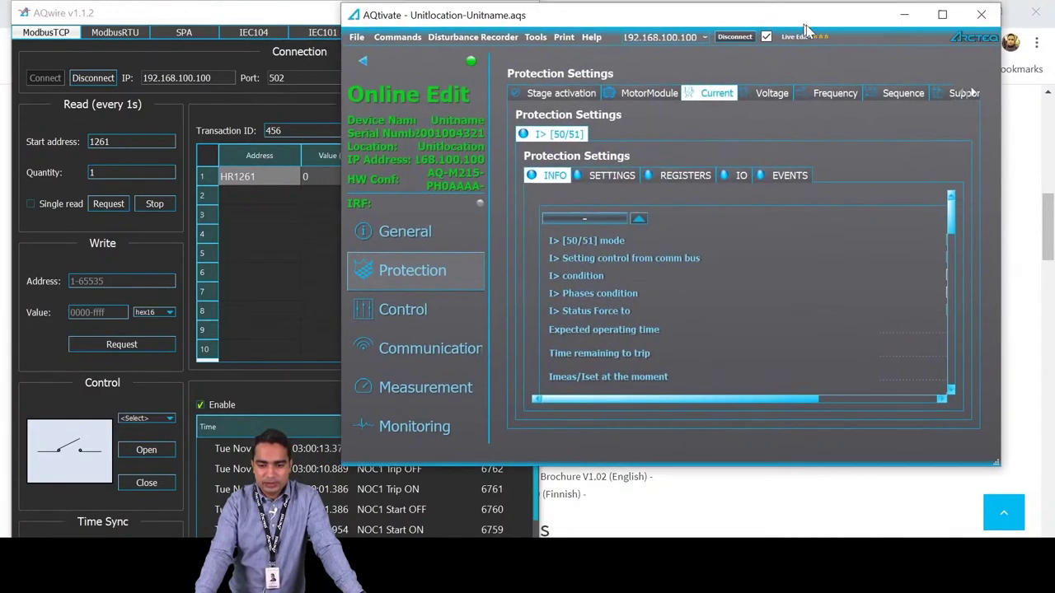
{"action": "left_click", "coordinate": [448, 329]}
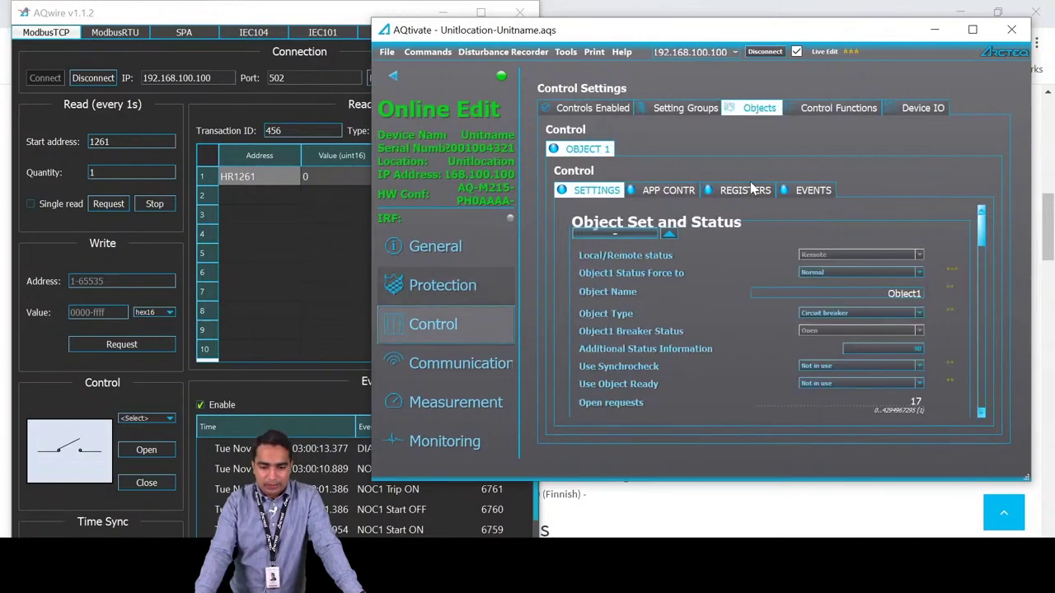
{"action": "left_click", "coordinate": [683, 108]}
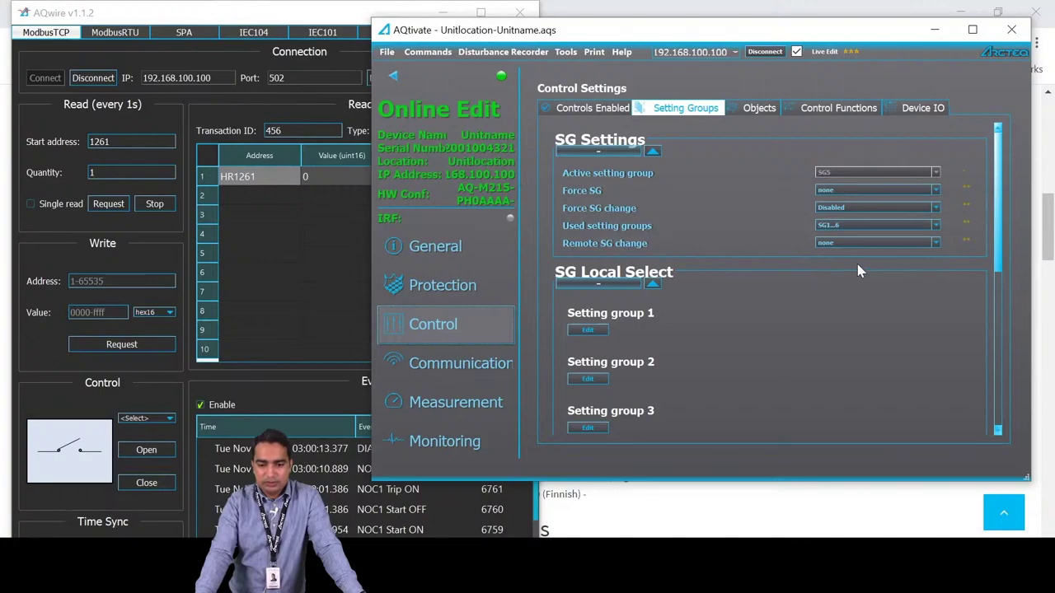
{"action": "left_click_drag", "start_coordinate": [576, 29], "coordinate": [748, 12]}
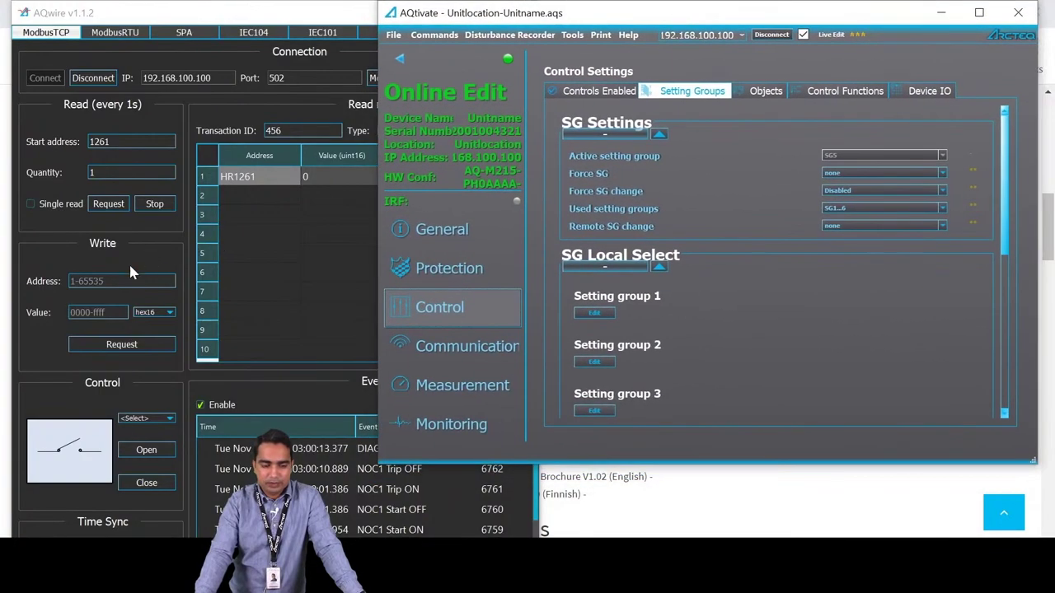
{"action": "left_click", "coordinate": [108, 269]}
- Write value 1 to address 1261 from AQwire's Write panel, logging DIAGNOSTICS event 6764
{"action": "left_click", "coordinate": [111, 280]}
{"action": "type", "text": "1"}
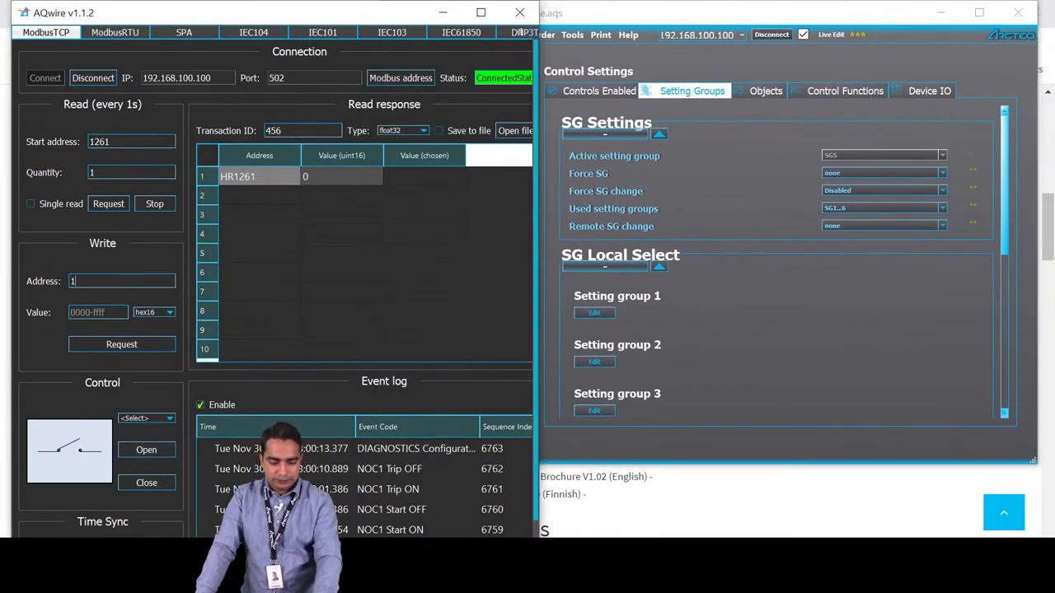
{"action": "type", "text": "261"}
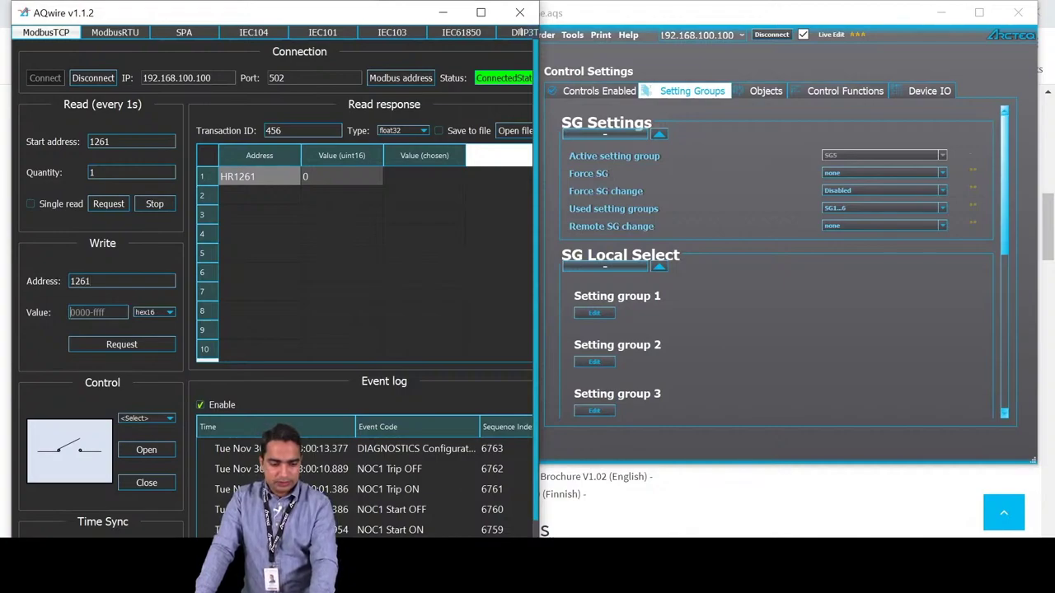
{"action": "left_click", "coordinate": [119, 312]}
{"action": "type", "text": "1"}
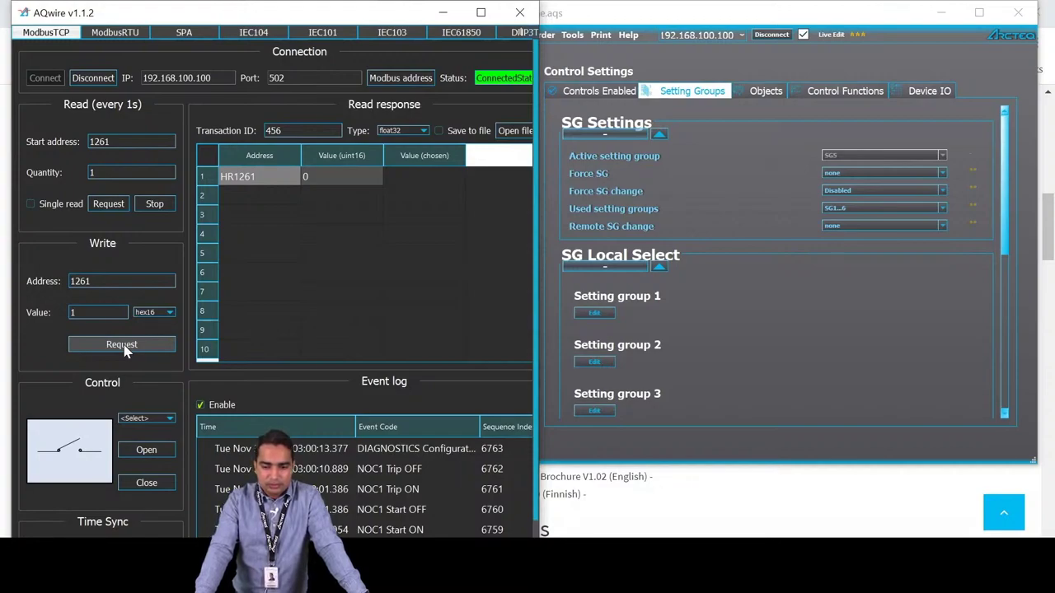
{"action": "left_click", "coordinate": [122, 346]}
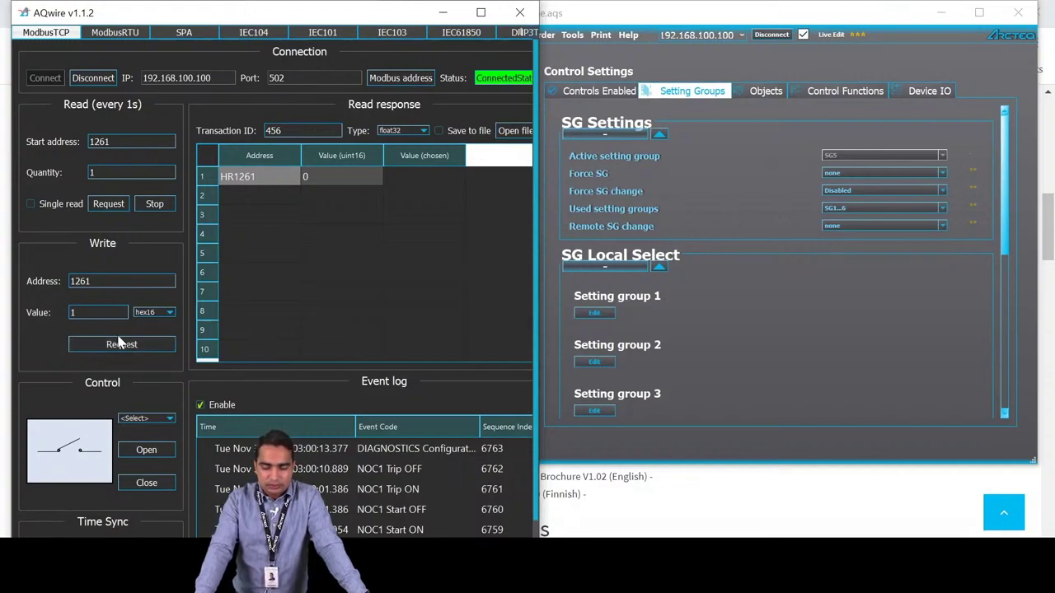
{"action": "left_click", "coordinate": [127, 350]}
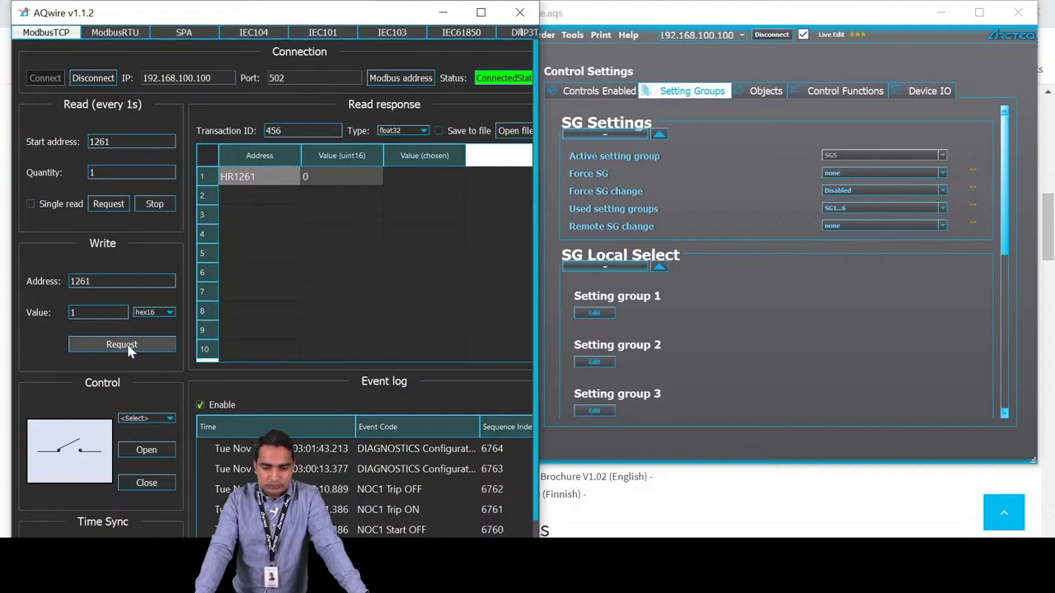
{"action": "left_click", "coordinate": [705, 17]}
{"action": "left_click", "coordinate": [572, 35]}
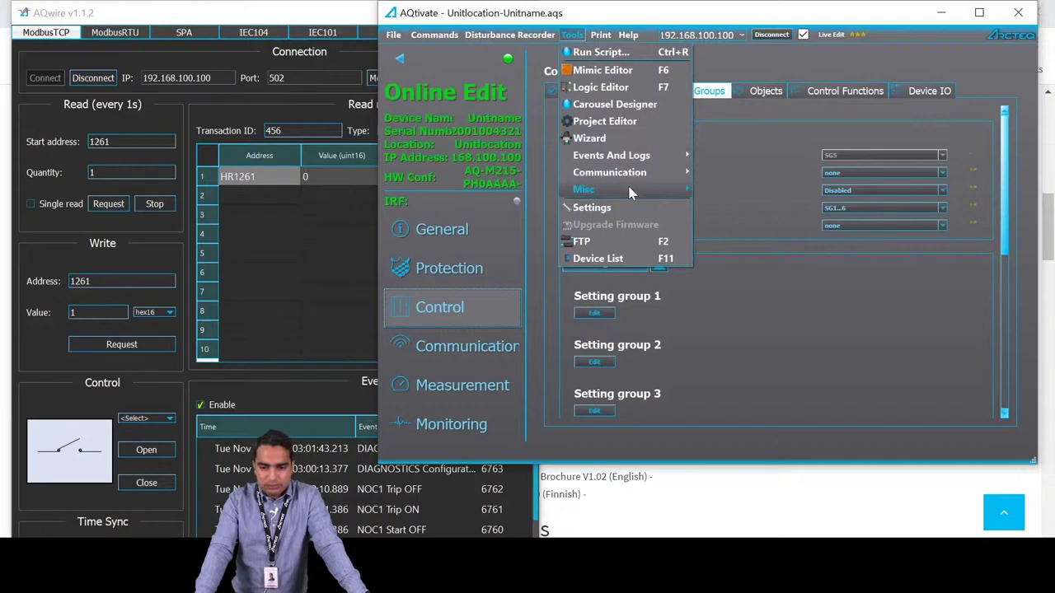
{"action": "mouse_move", "coordinate": [642, 172]}
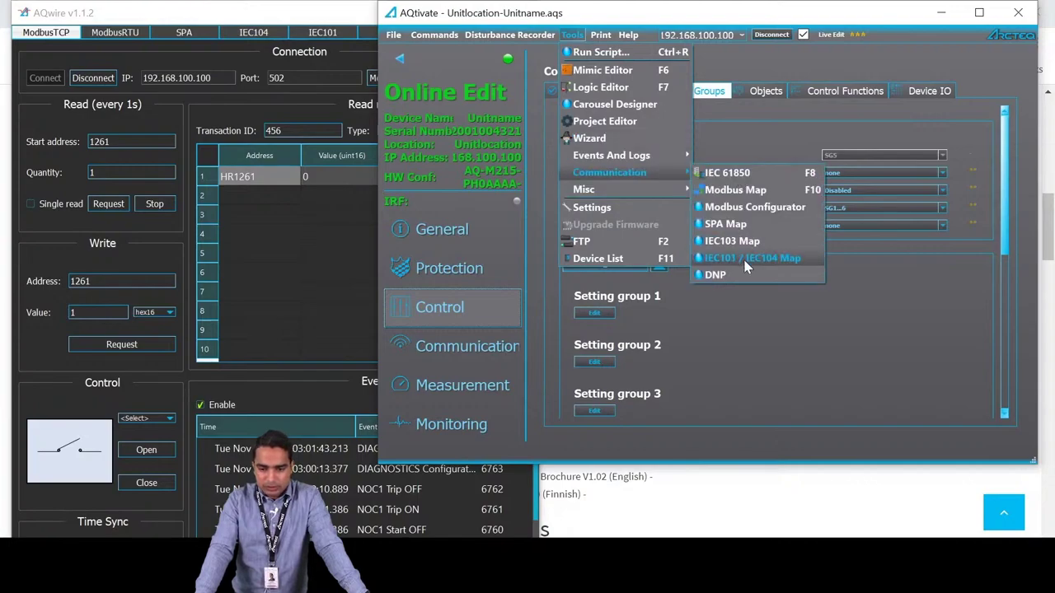
{"action": "left_click", "coordinate": [749, 191]}
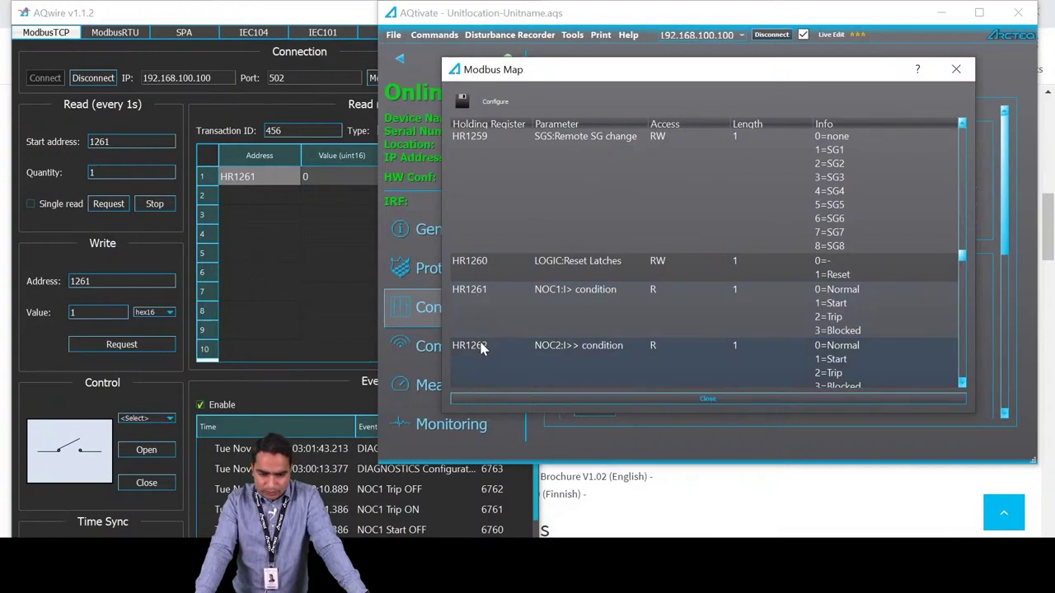
{"action": "scroll", "coordinate": [527, 295], "scroll_direction": "down", "scroll_amount": 5}
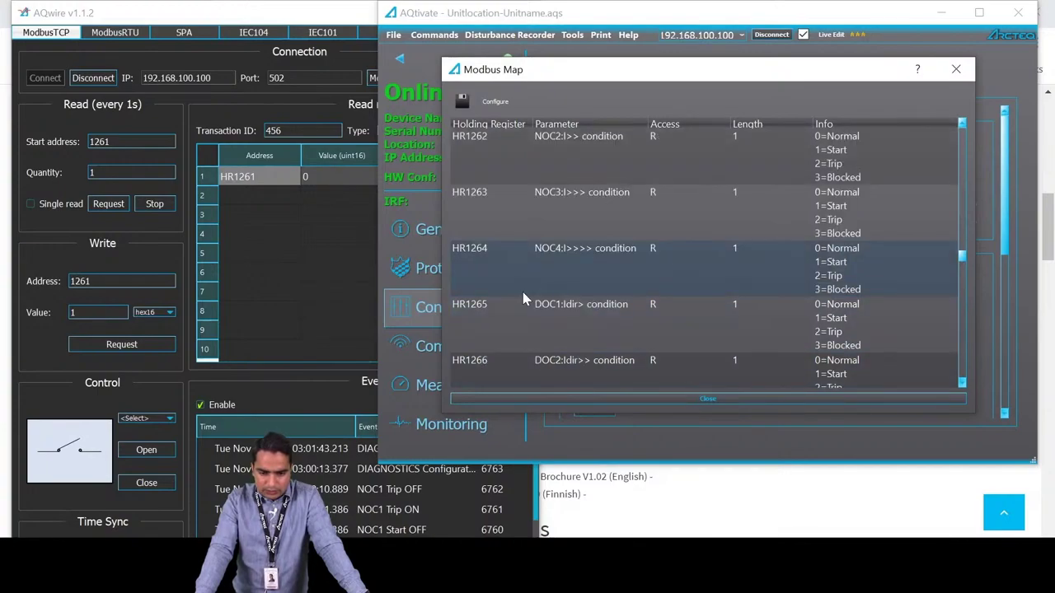
{"action": "scroll", "coordinate": [523, 294], "scroll_direction": "up", "scroll_amount": 4}
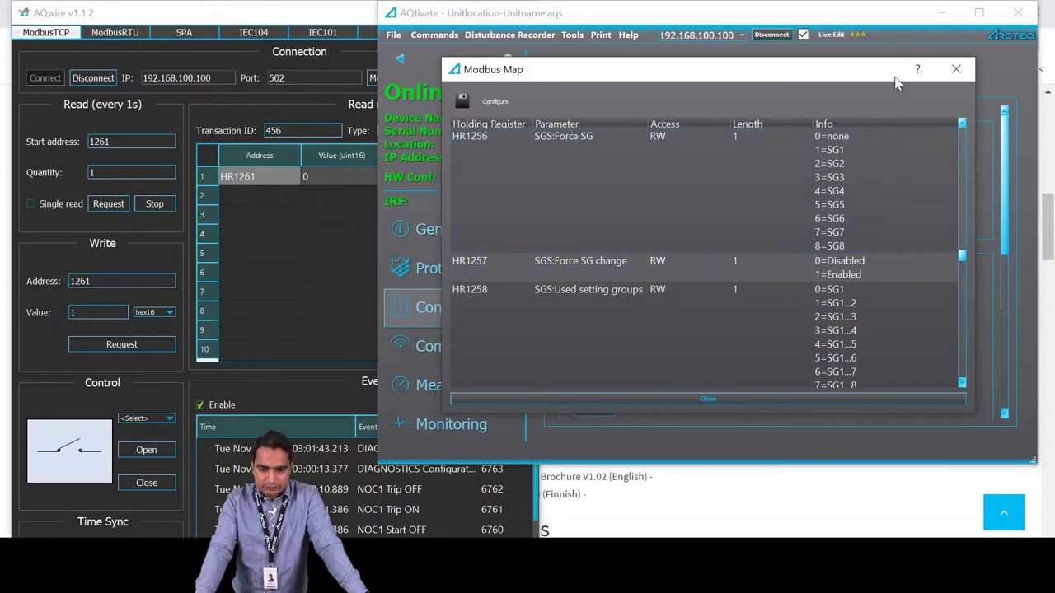
{"action": "left_click", "coordinate": [955, 70]}
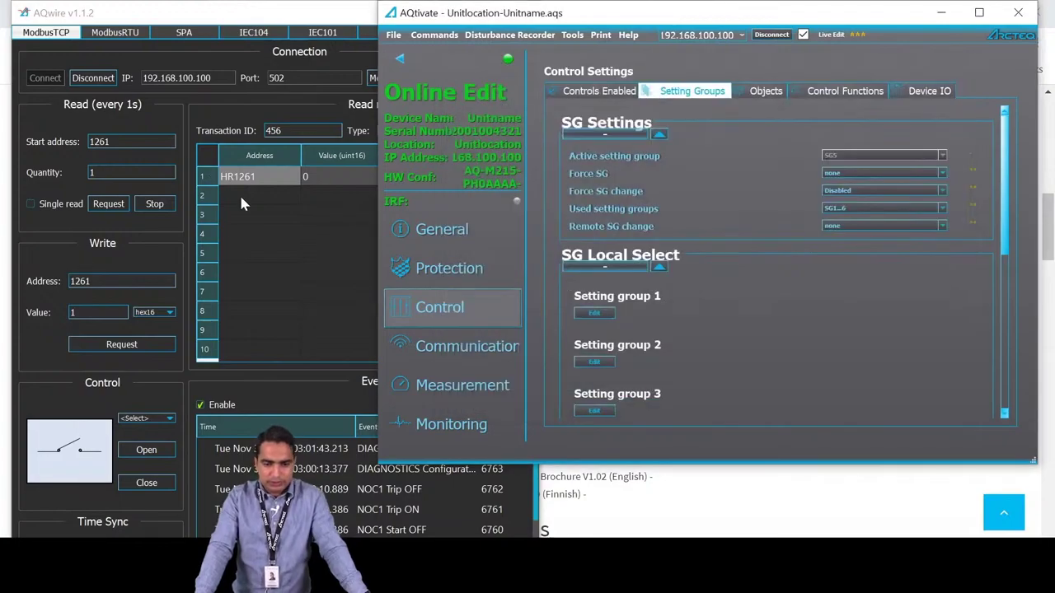
- Change the write address to 1259 and write 1 (SG1), then 8 (SG8)
{"action": "left_click", "coordinate": [116, 288]}
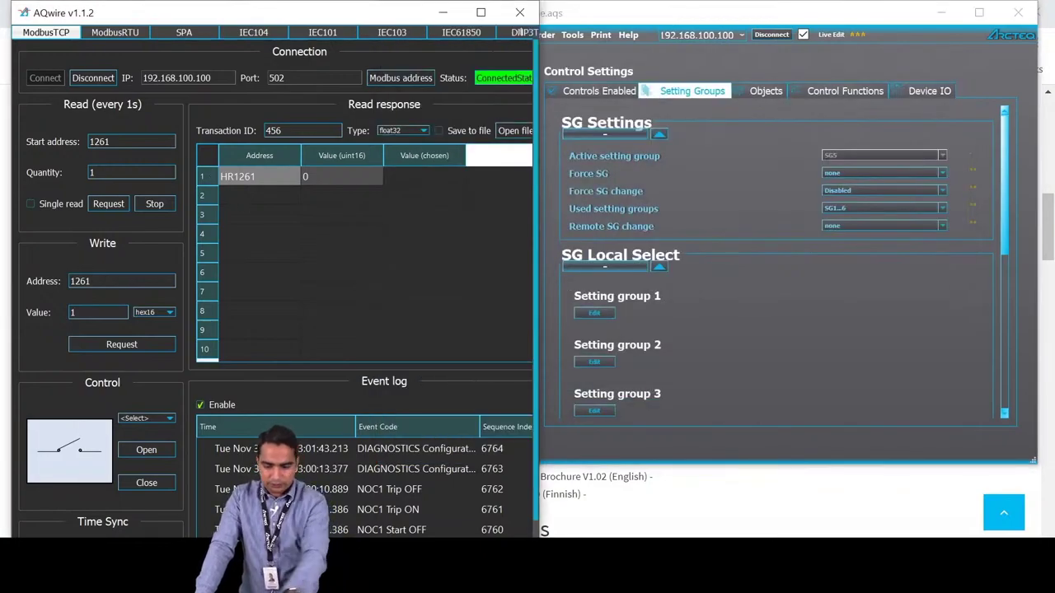
{"action": "key", "text": "BackSpace"}
{"action": "key", "text": "BackSpace"}
{"action": "type", "text": "59"}
{"action": "left_click", "coordinate": [109, 346]}
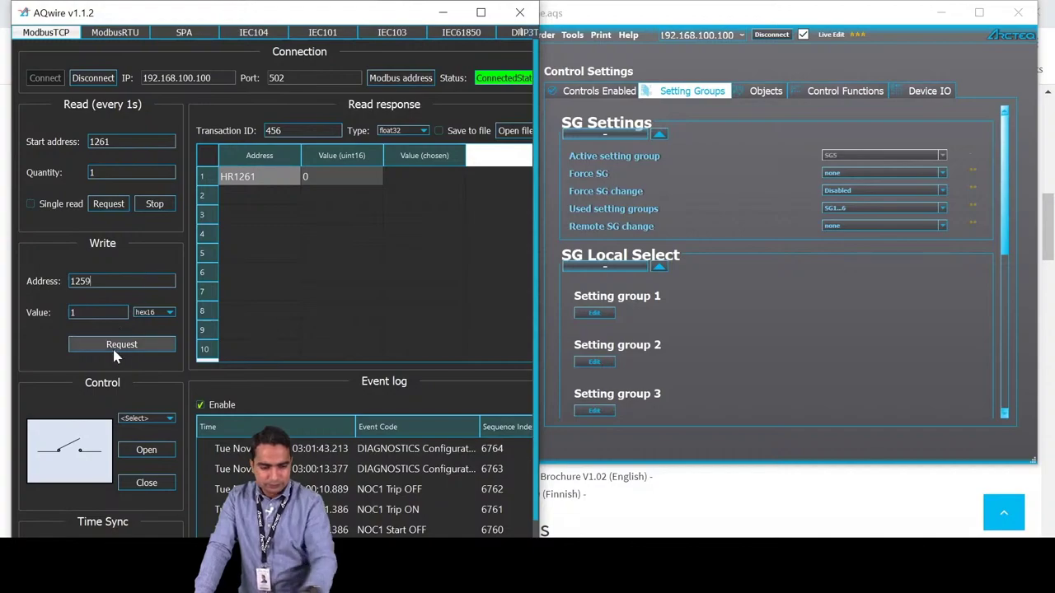
{"action": "left_click", "coordinate": [115, 345]}
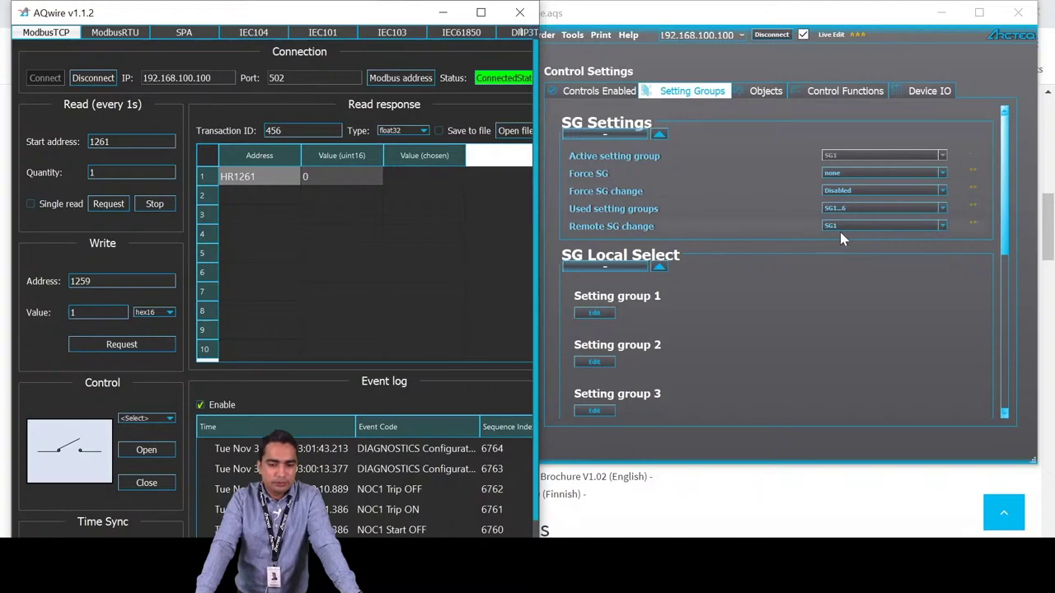
{"action": "type", "text": "8"}
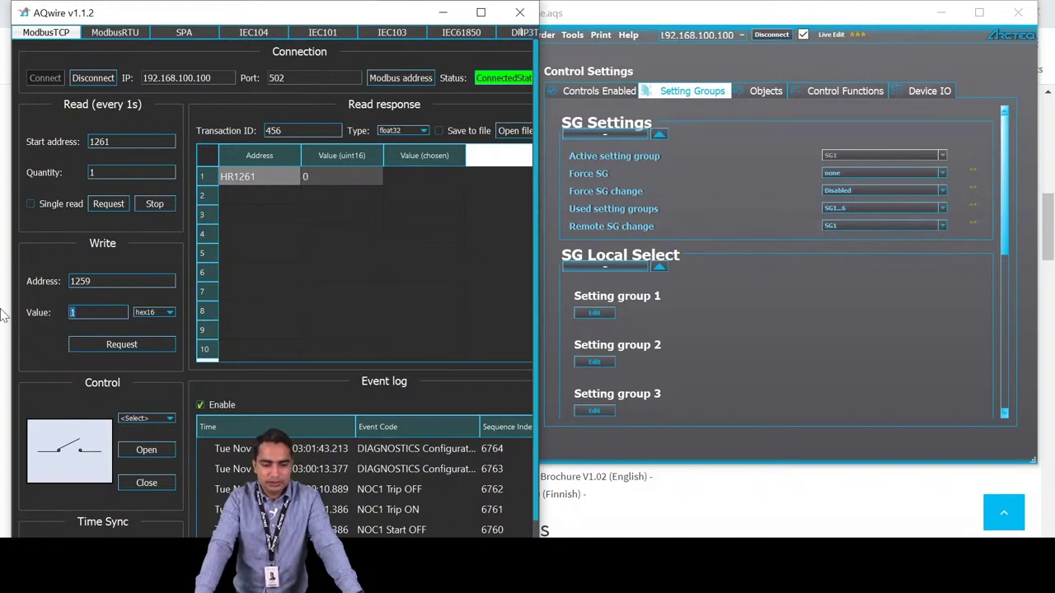
{"action": "left_click", "coordinate": [121, 345]}
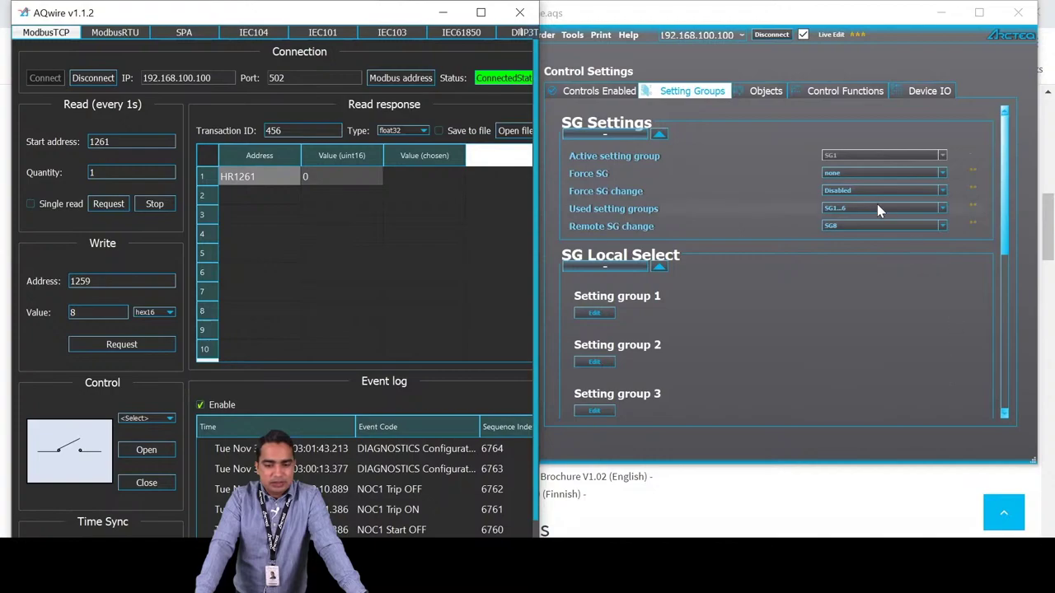
- Poll register 1259 continuously by setting it as the read start address
{"action": "left_click_drag", "start_coordinate": [124, 142], "coordinate": [24, 142]}
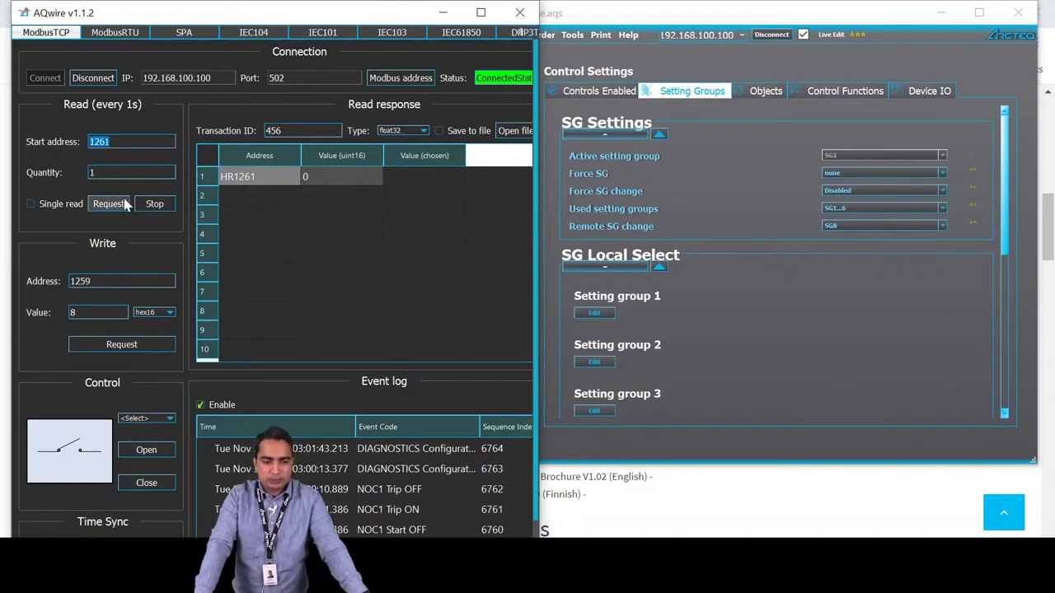
{"action": "type", "text": "125"}
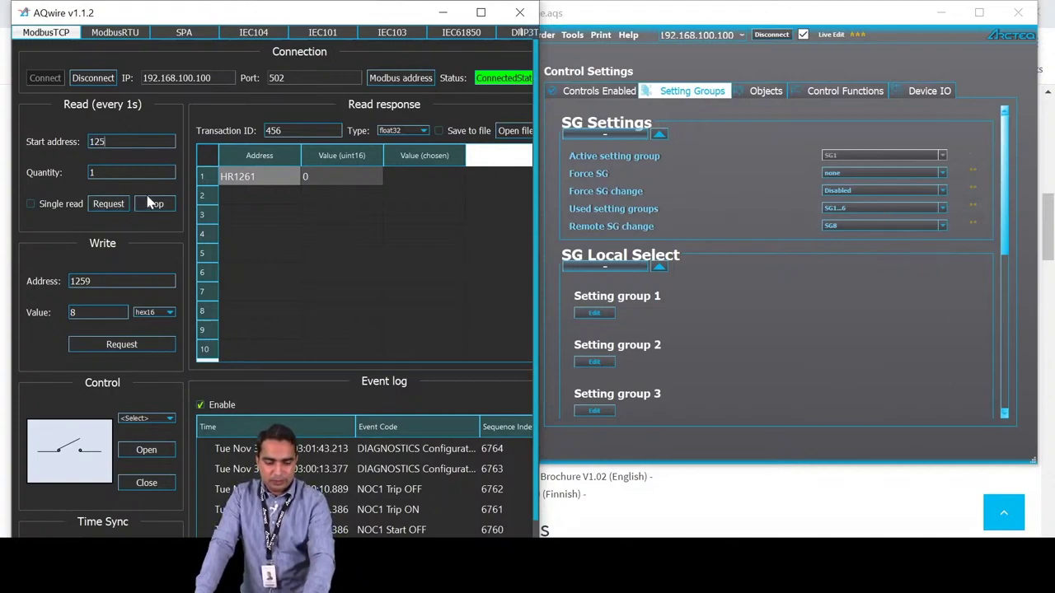
{"action": "type", "text": "9"}
{"action": "left_click", "coordinate": [109, 203]}
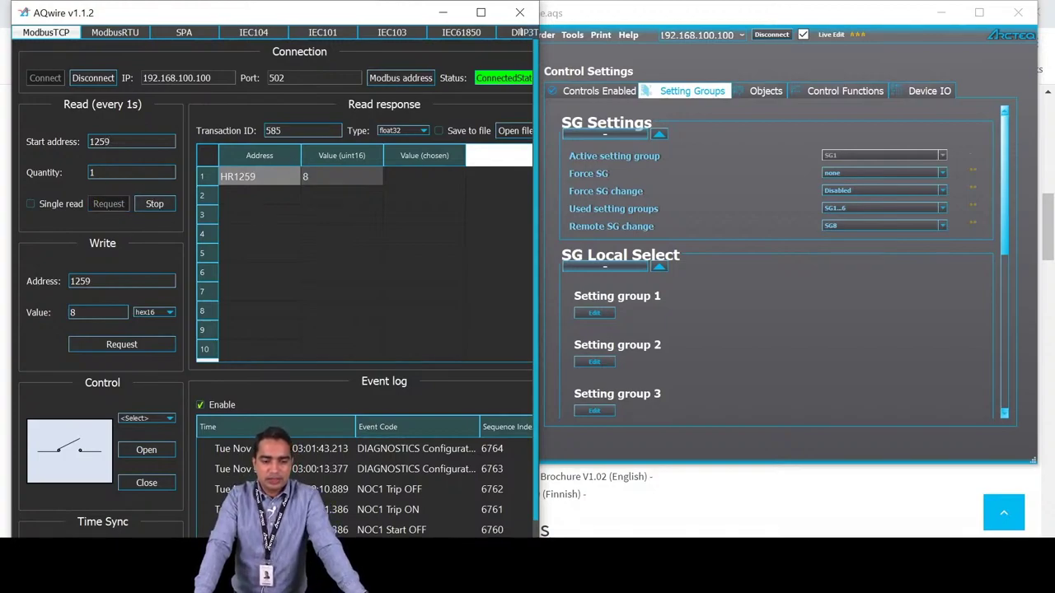
- Write 7 (SG7) and then 0 to register 1259, returning Remote SG change to none
{"action": "key", "text": "Tab"}
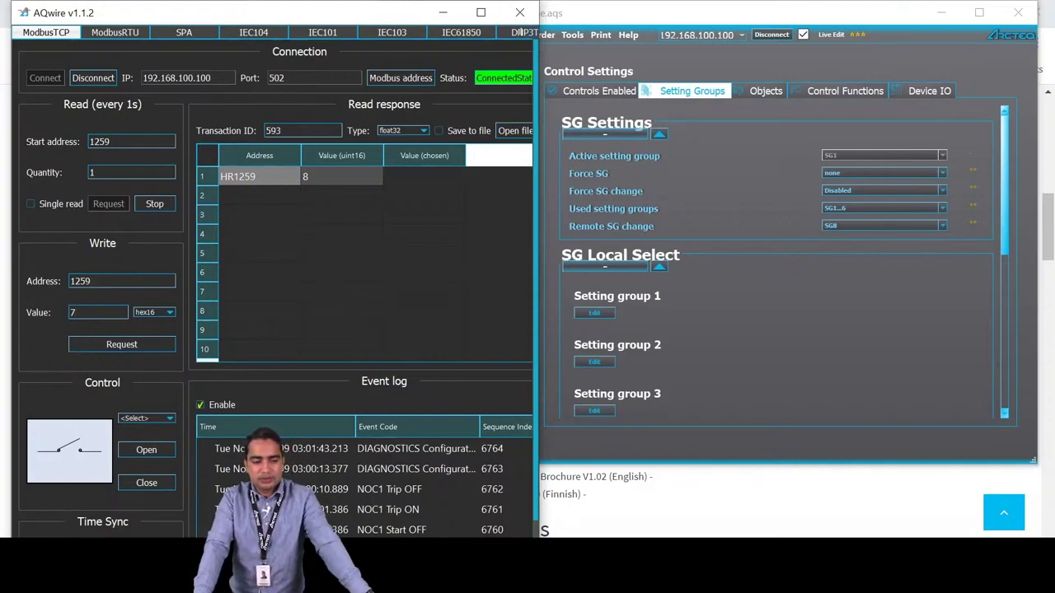
{"action": "type", "text": "7"}
{"action": "left_click", "coordinate": [132, 344]}
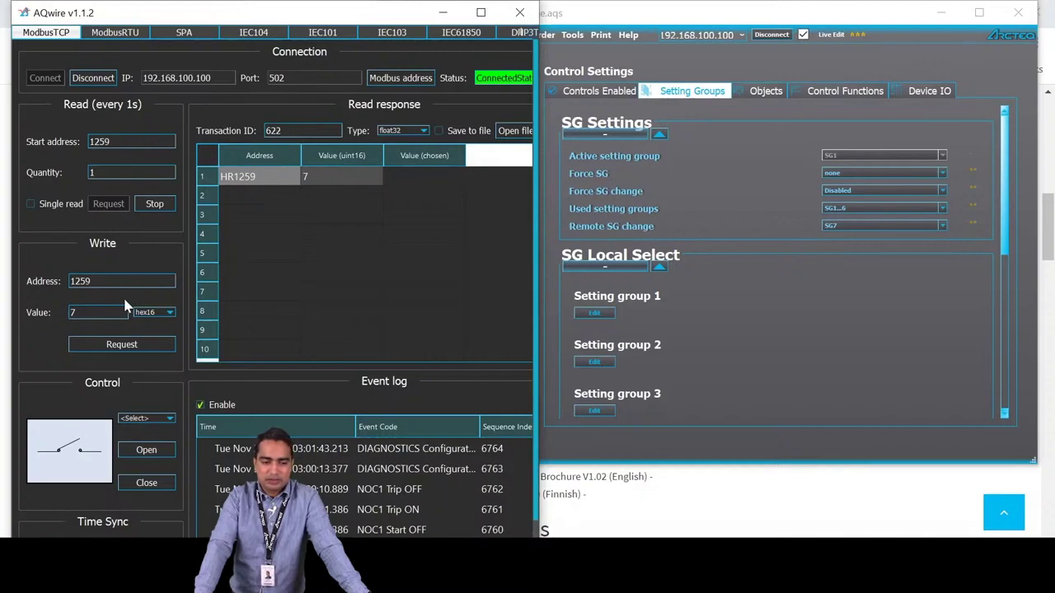
{"action": "key", "text": "BackSpace"}
{"action": "type", "text": "0"}
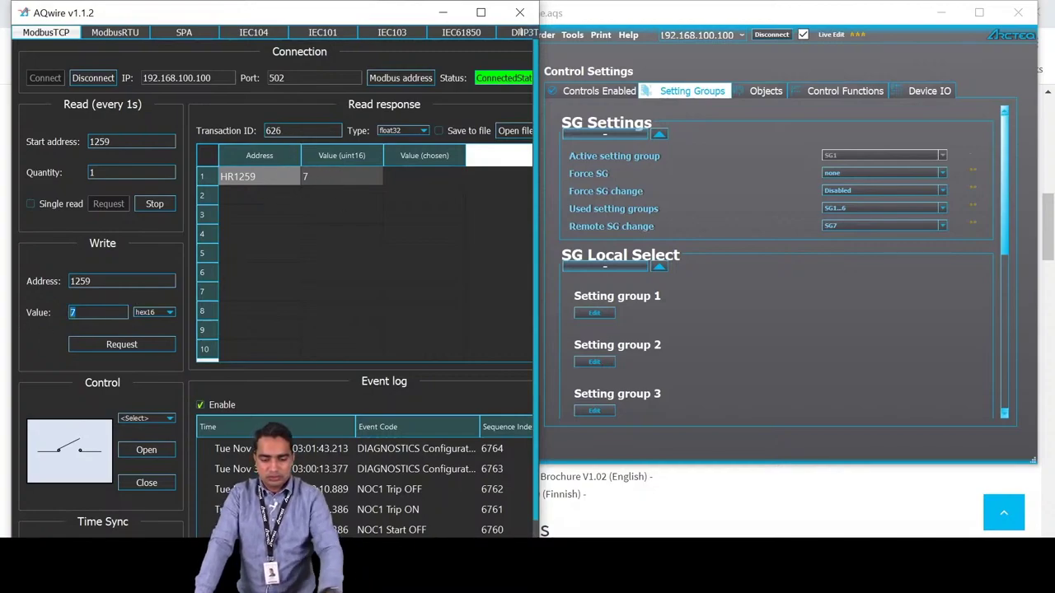
{"action": "left_click", "coordinate": [132, 345]}
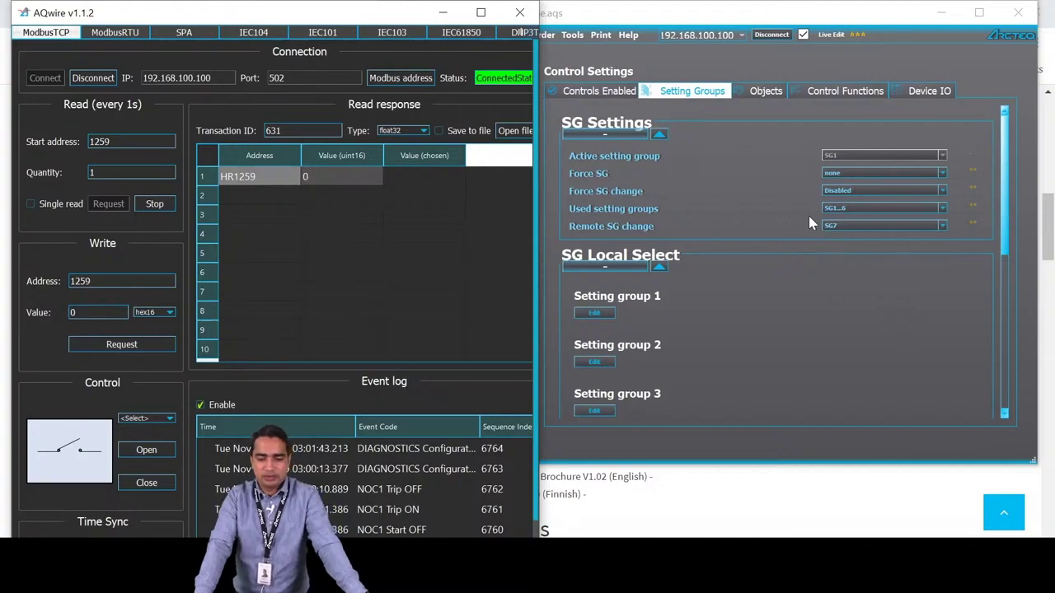
{"action": "left_click", "coordinate": [940, 12]}
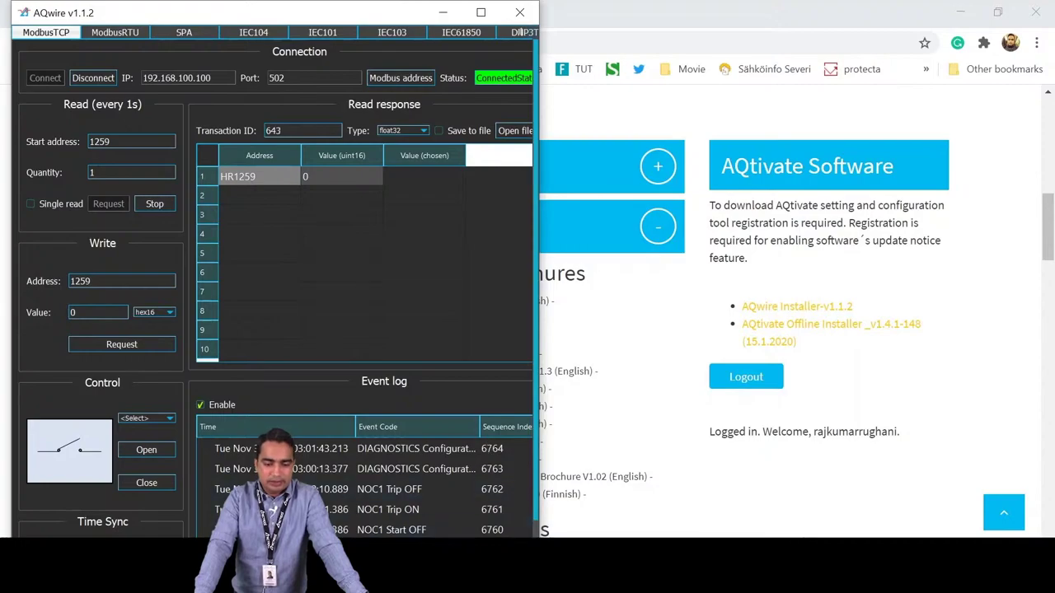
{"action": "key", "text": "alt+Tab"}
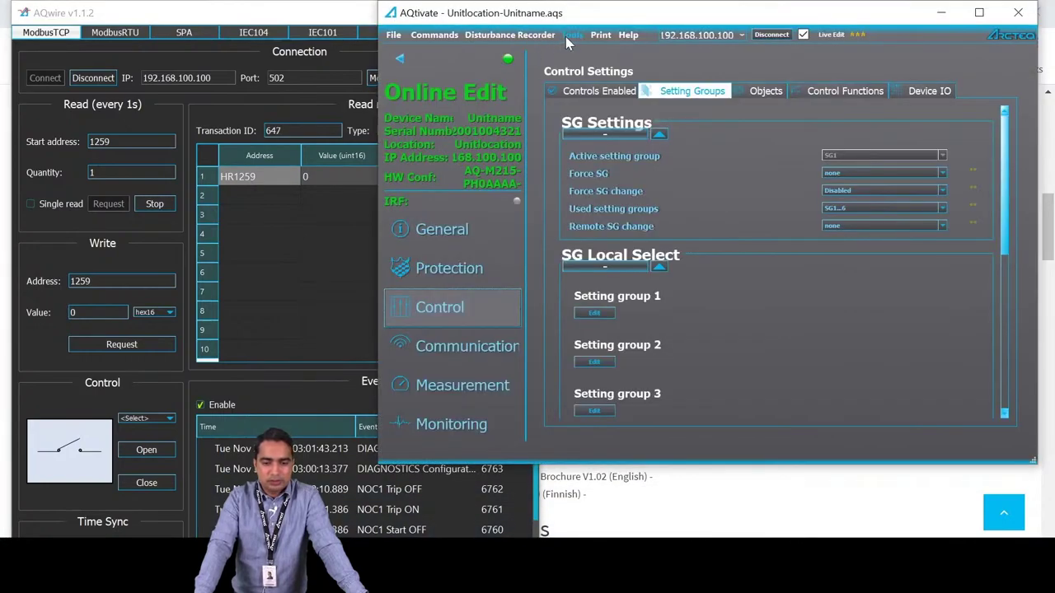
- Browse the Modbus register map, close it, then hide AQtivate and maximize AQwire
{"action": "left_click", "coordinate": [569, 36]}
{"action": "mouse_move", "coordinate": [647, 187]}
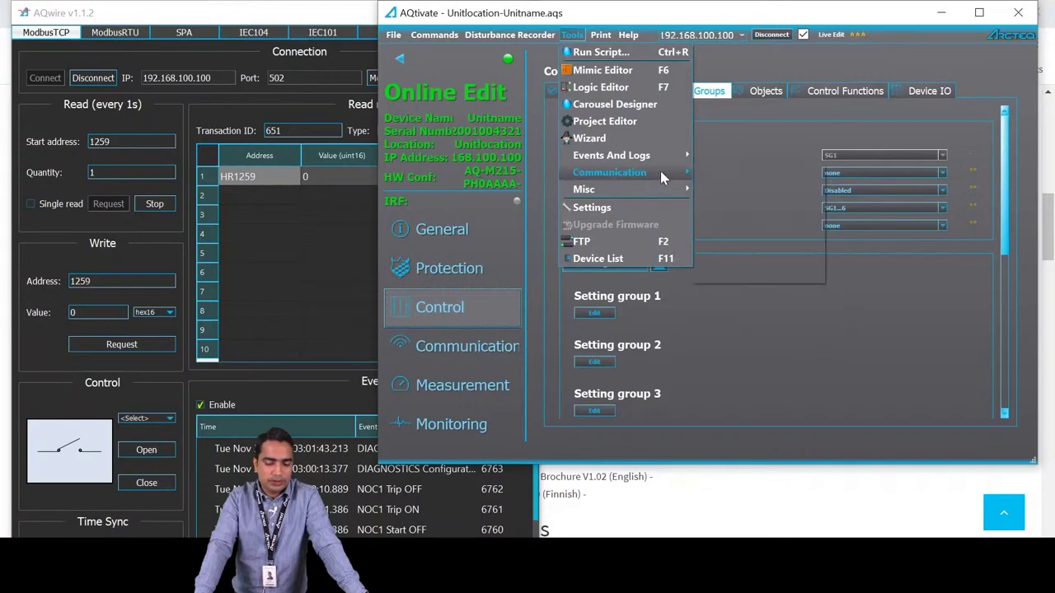
{"action": "mouse_move", "coordinate": [661, 171]}
{"action": "left_click", "coordinate": [732, 190]}
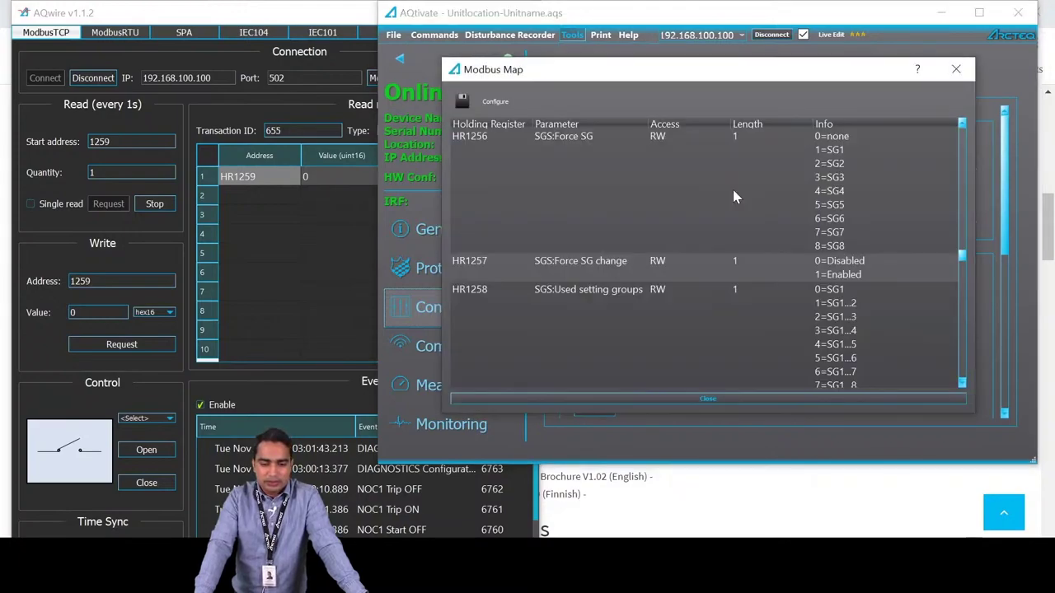
{"action": "scroll", "coordinate": [662, 185], "scroll_direction": "down", "scroll_amount": 5}
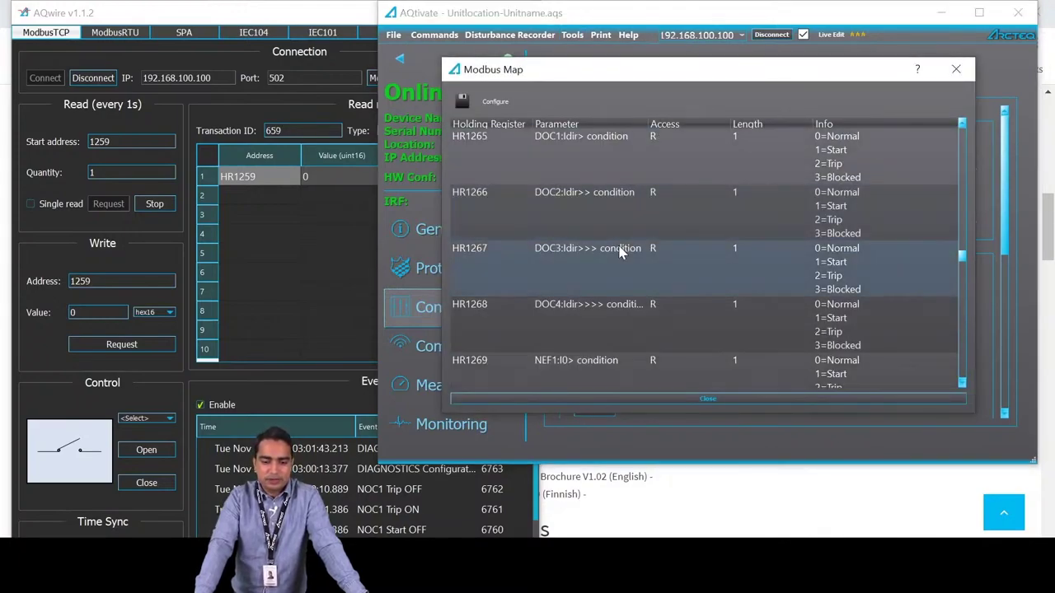
{"action": "scroll", "coordinate": [650, 219], "scroll_direction": "up", "scroll_amount": 5}
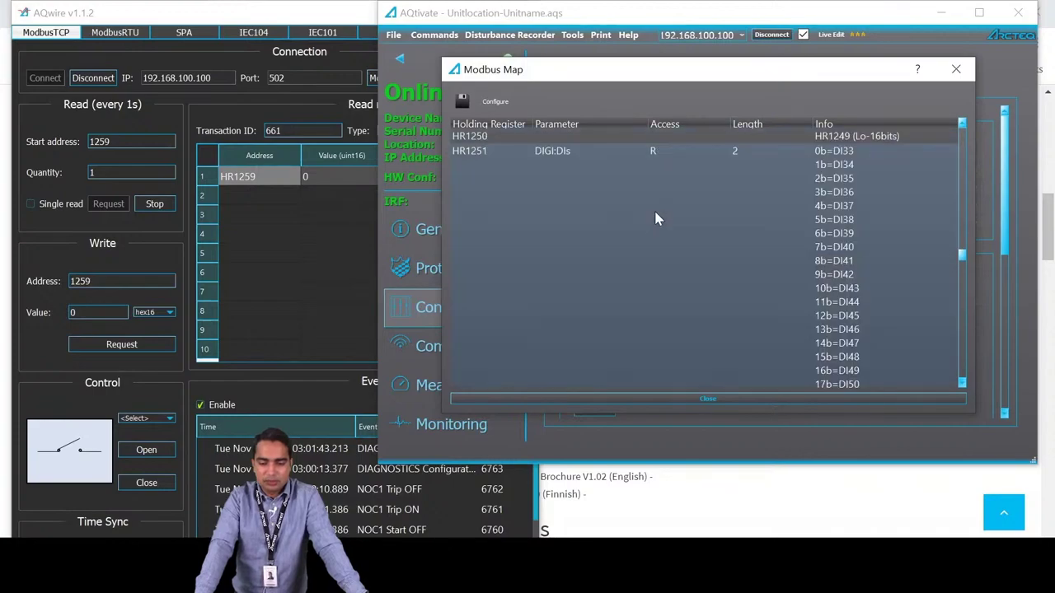
{"action": "left_click", "coordinate": [956, 69]}
{"action": "left_click", "coordinate": [940, 13]}
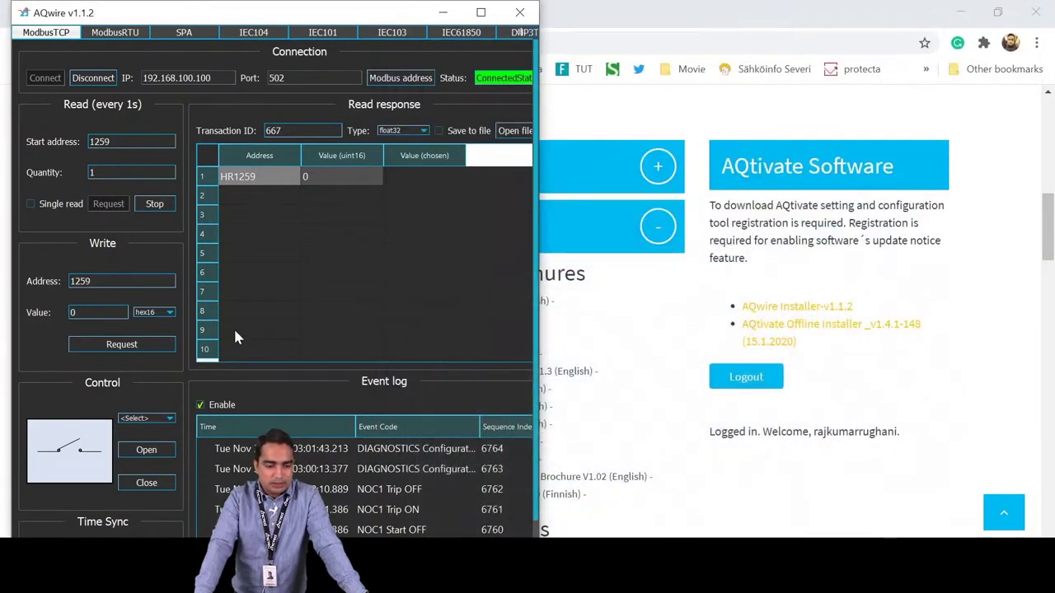
{"action": "left_click", "coordinate": [481, 13]}
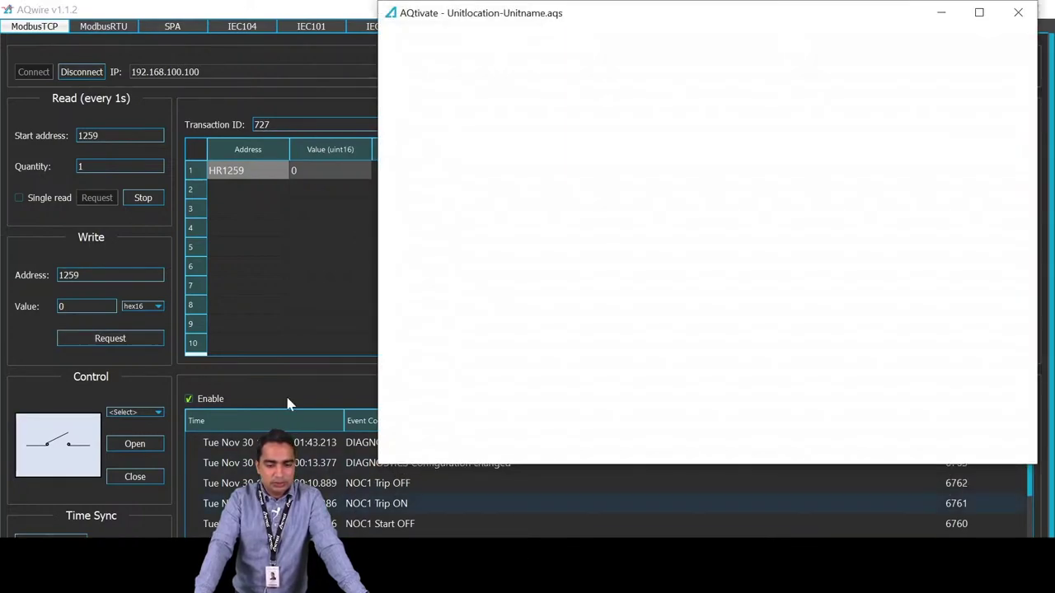
- Maximize AQtivate, view the object open/close logic in the Logic Editor, then return to Control
{"action": "left_click", "coordinate": [979, 13]}
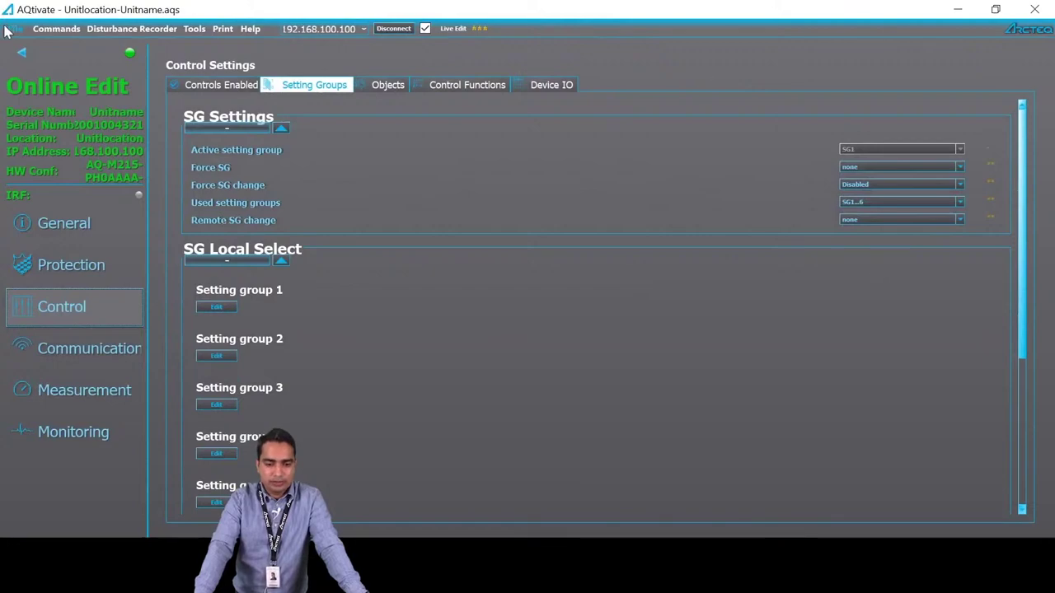
{"action": "left_click", "coordinate": [194, 29]}
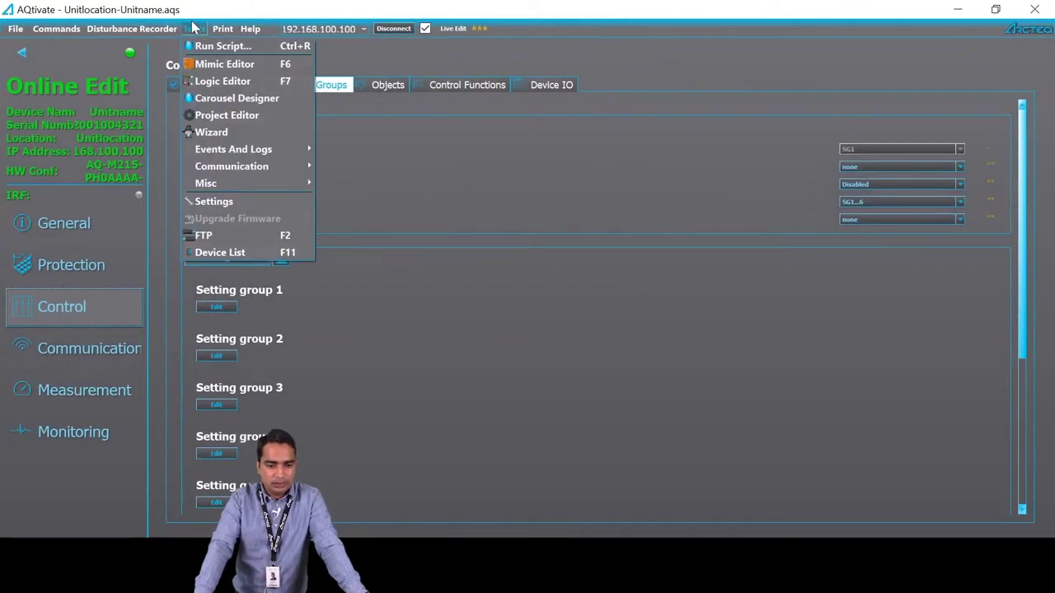
{"action": "left_click", "coordinate": [221, 83]}
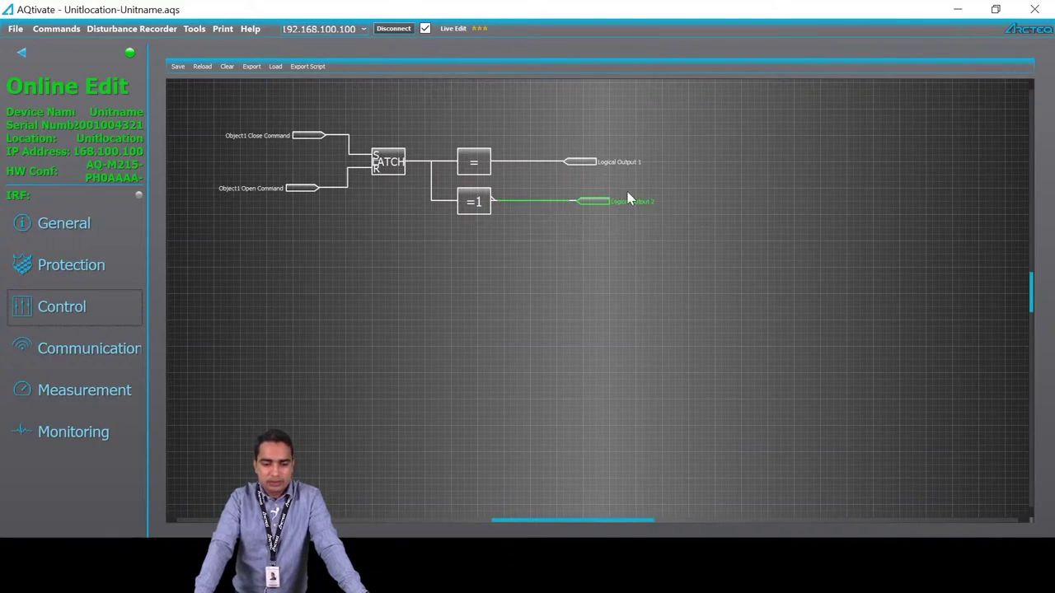
{"action": "left_click", "coordinate": [61, 305]}
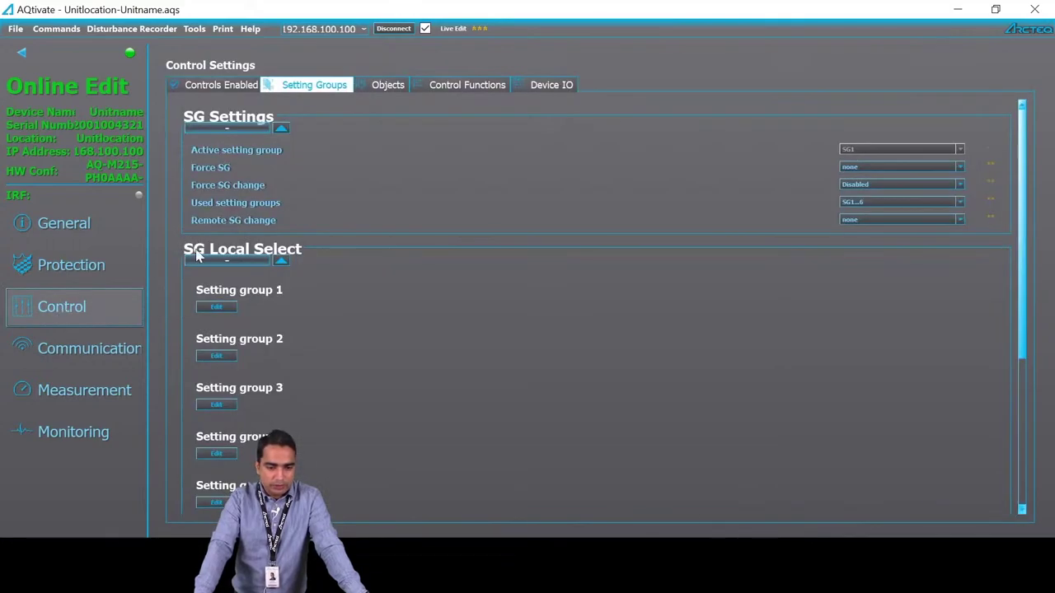
- Browse Object1's settings, status and IO on the Objects tab, then switch to AQwire
{"action": "left_click", "coordinate": [383, 85]}
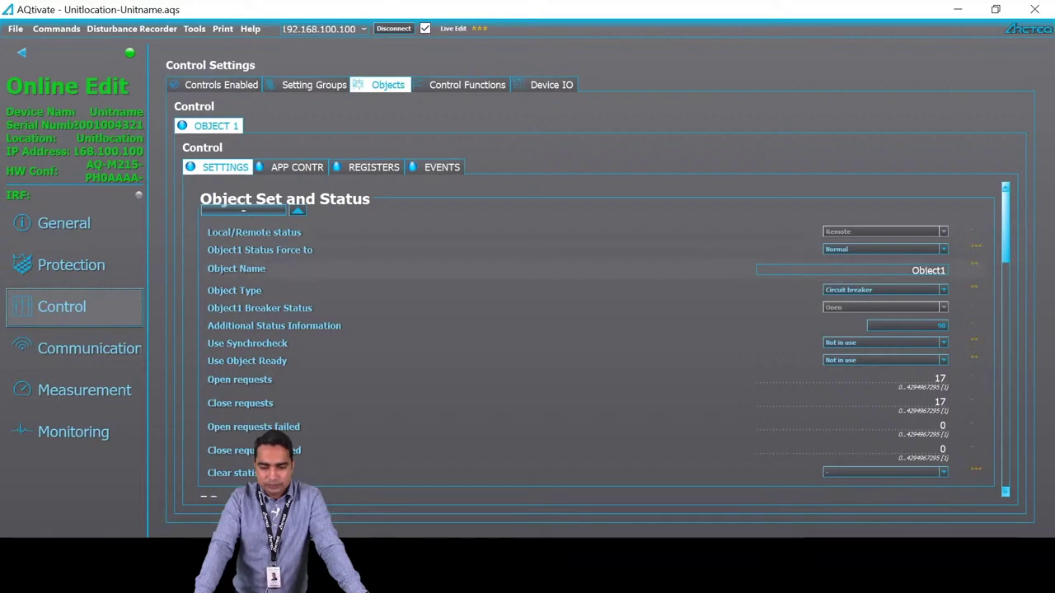
{"action": "scroll", "coordinate": [672, 317], "scroll_direction": "down", "scroll_amount": 1}
{"action": "scroll", "coordinate": [666, 323], "scroll_direction": "up", "scroll_amount": 1}
{"action": "scroll", "coordinate": [651, 330], "scroll_direction": "down", "scroll_amount": 3}
{"action": "scroll", "coordinate": [642, 335], "scroll_direction": "down", "scroll_amount": 1}
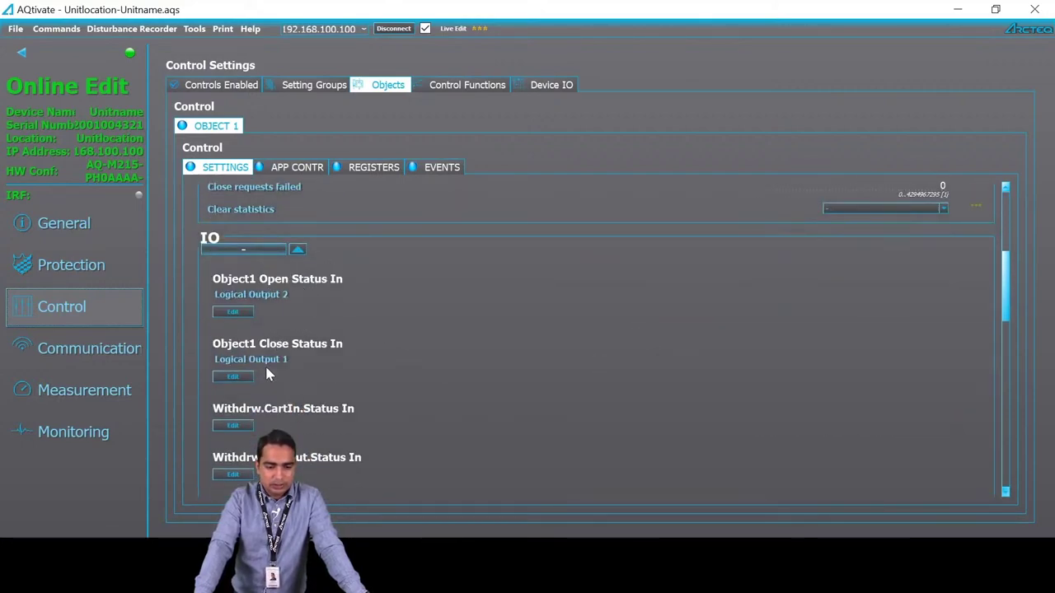
{"action": "scroll", "coordinate": [543, 297], "scroll_direction": "up", "scroll_amount": 3}
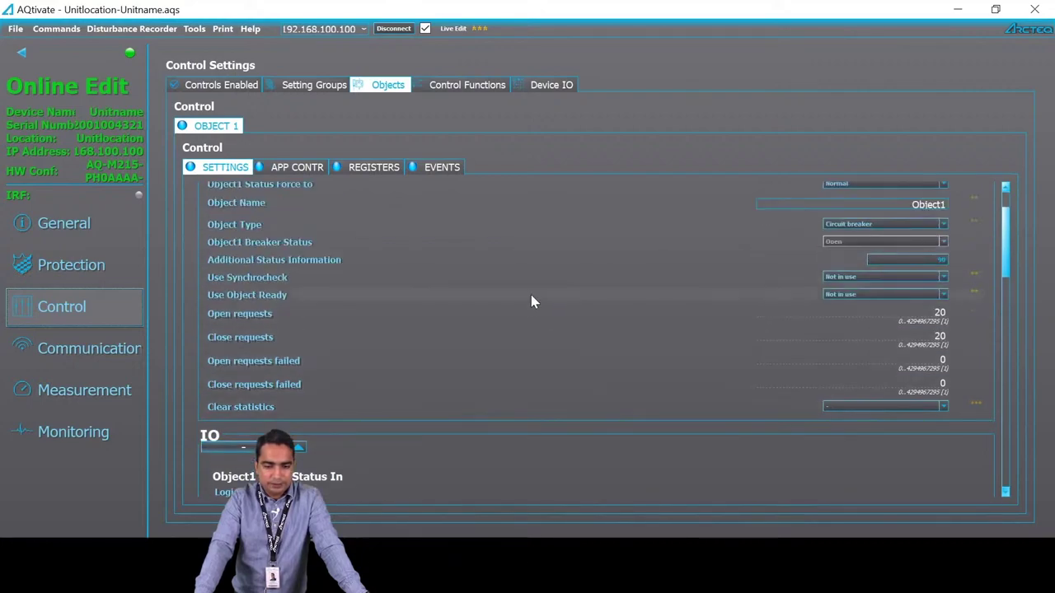
{"action": "scroll", "coordinate": [676, 264], "scroll_direction": "up", "scroll_amount": 1}
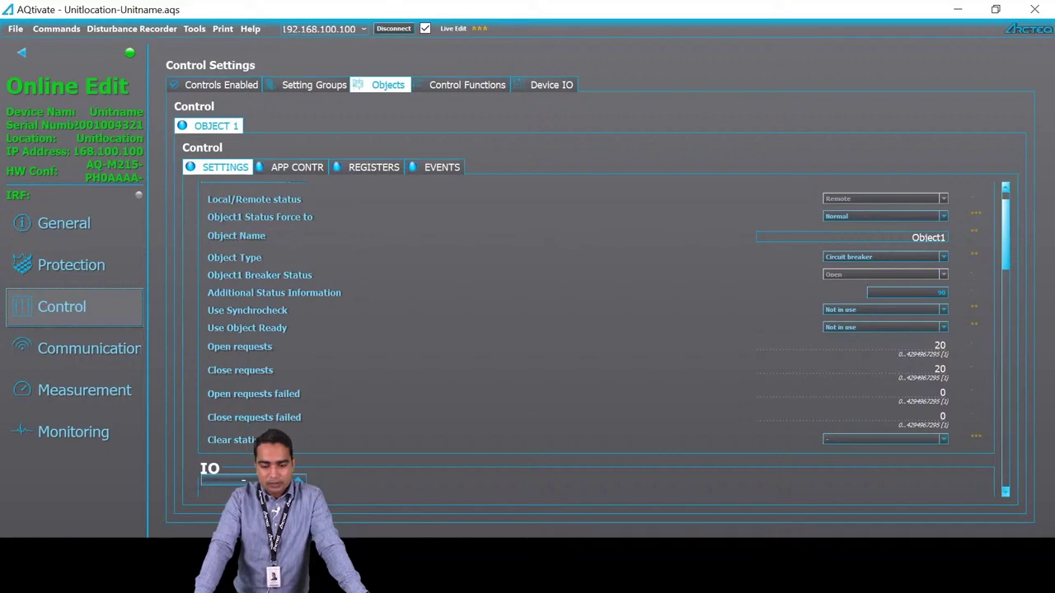
{"action": "key", "text": "alt+Tab"}
- Try Object 2 and Object 3 as the control target, settle on Object 1, and restore AQwire's window size
{"action": "left_click", "coordinate": [134, 413]}
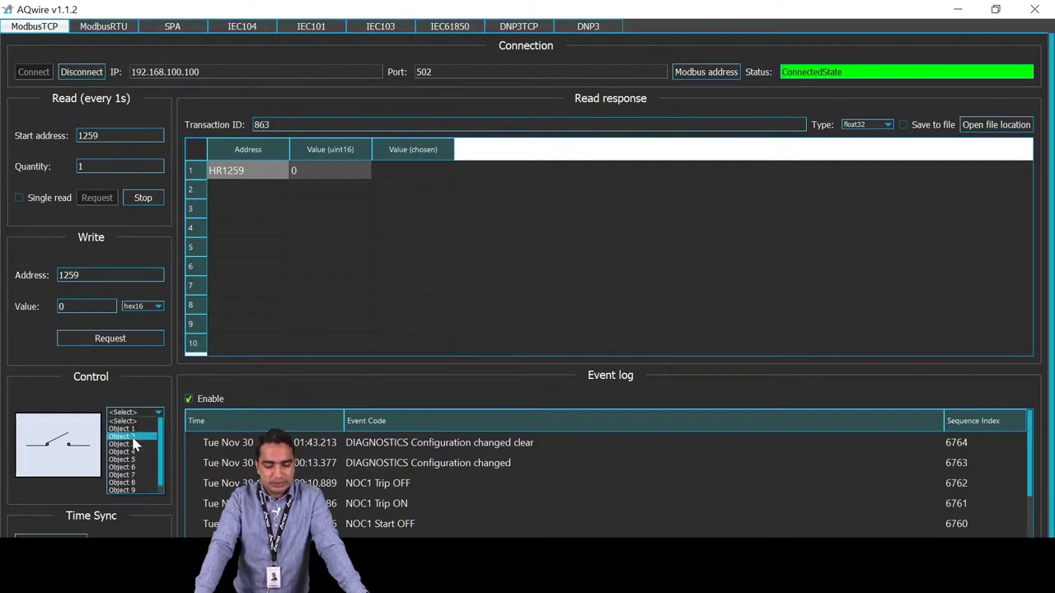
{"action": "left_click", "coordinate": [134, 436]}
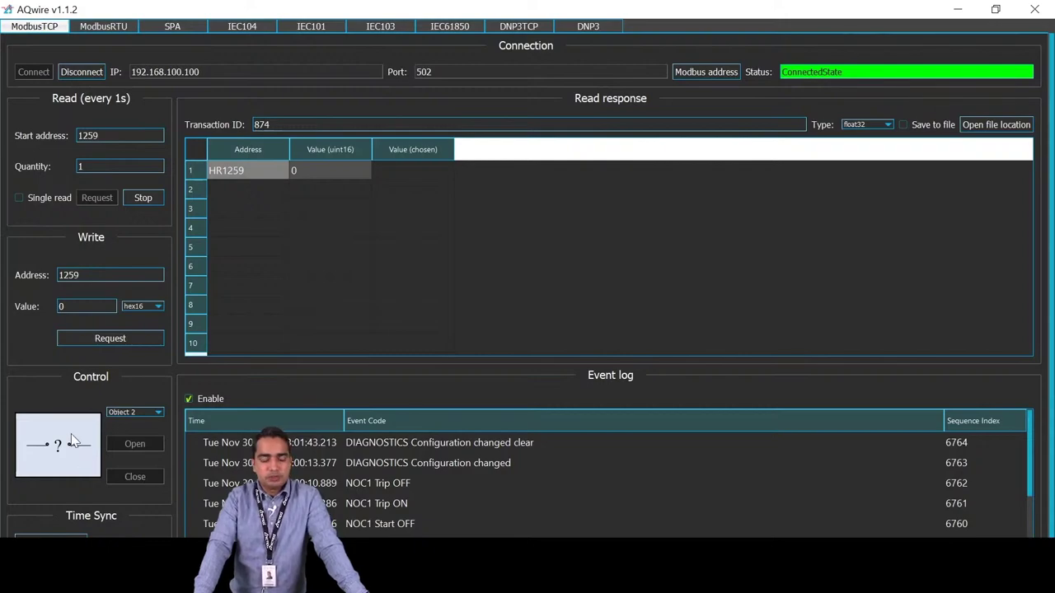
{"action": "left_click", "coordinate": [128, 412]}
{"action": "left_click", "coordinate": [127, 444]}
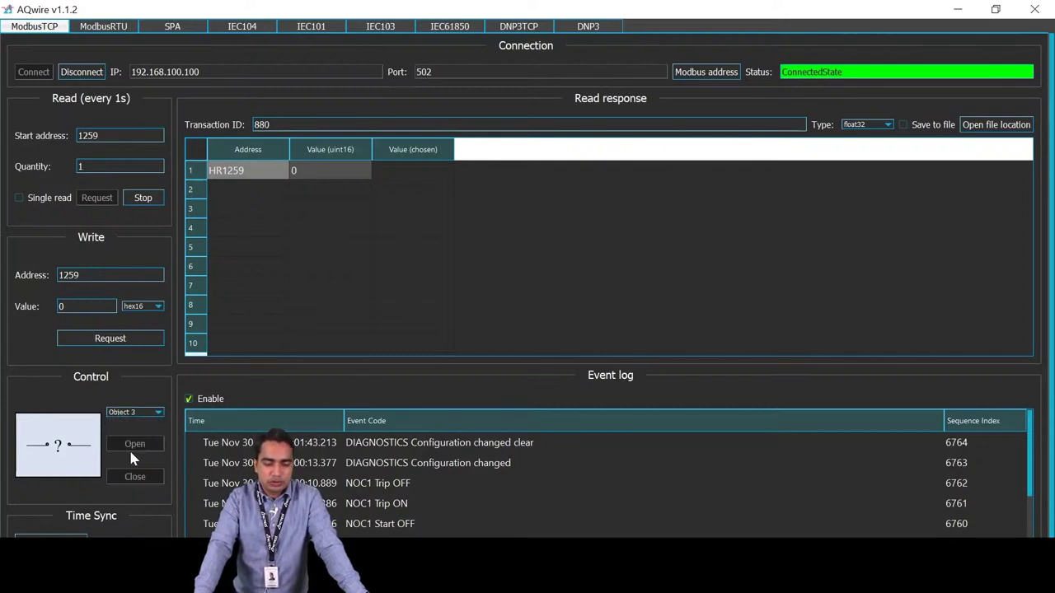
{"action": "left_click", "coordinate": [137, 413]}
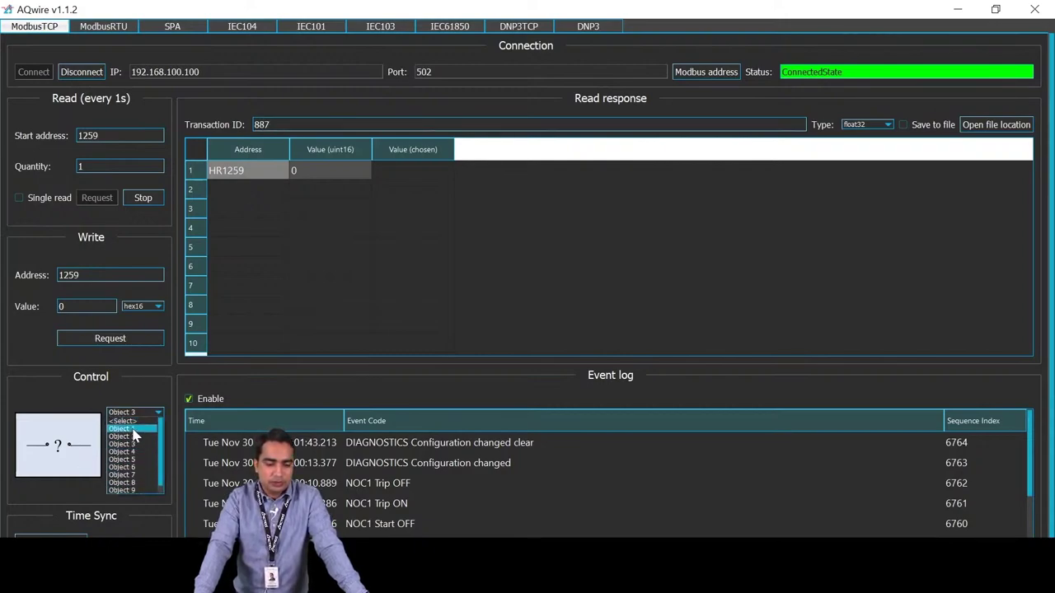
{"action": "left_click", "coordinate": [132, 417]}
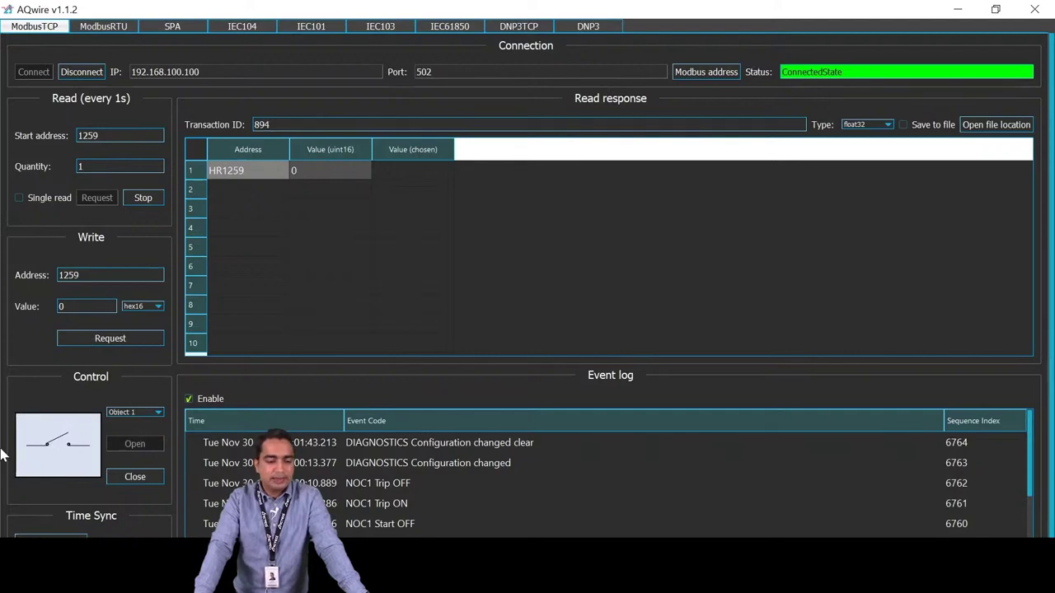
{"action": "left_click", "coordinate": [983, 15]}
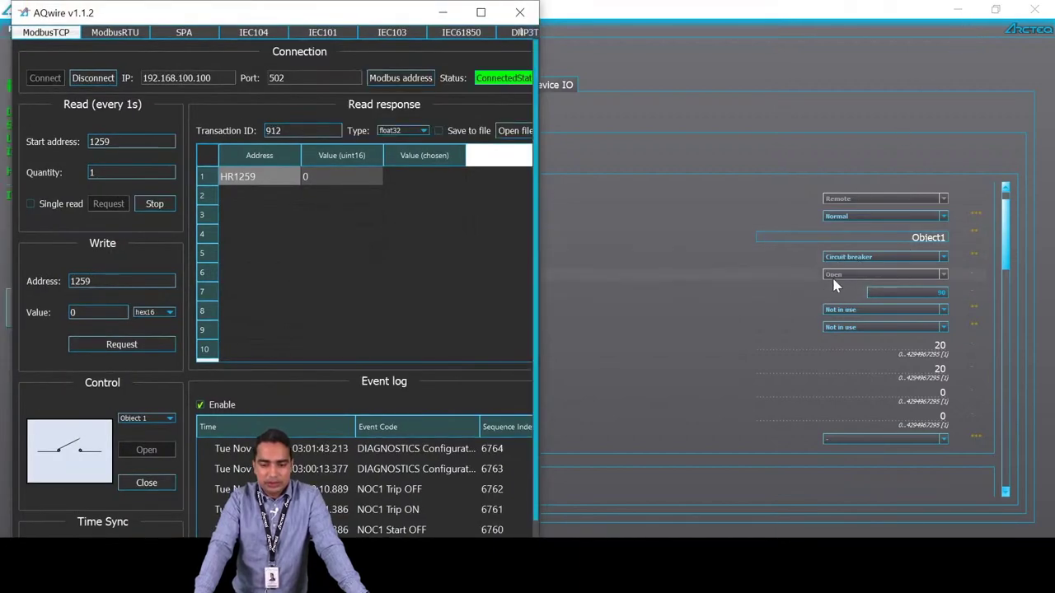
- Send Close then Open to Object 1's breaker, logged up to OBJ1 Object Open (6772), and maximize AQwire
{"action": "left_click", "coordinate": [148, 488]}
{"action": "scroll", "coordinate": [95, 458], "scroll_direction": "down", "scroll_amount": 1}
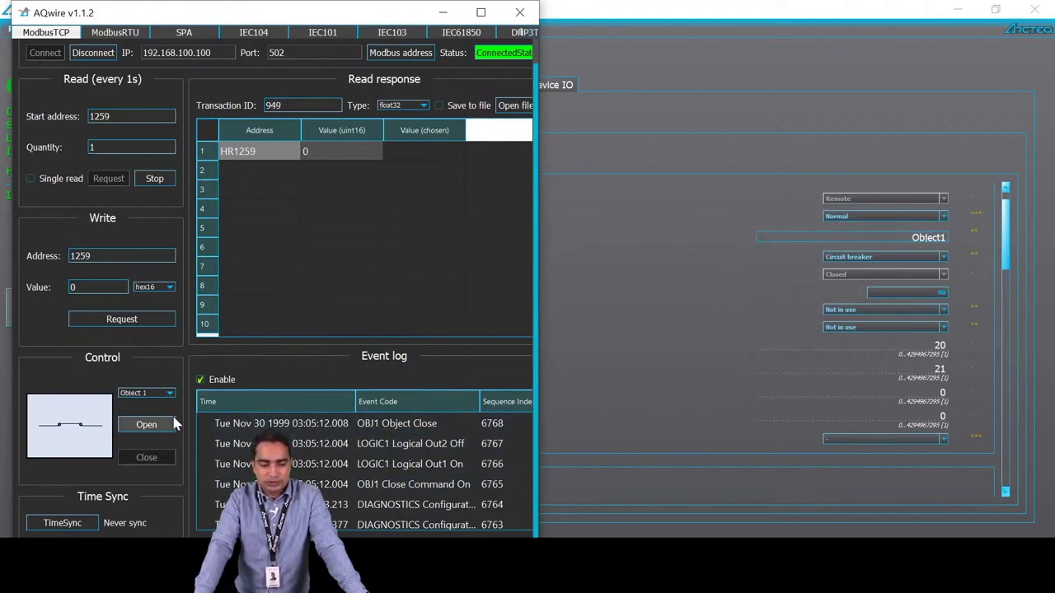
{"action": "left_click", "coordinate": [146, 426]}
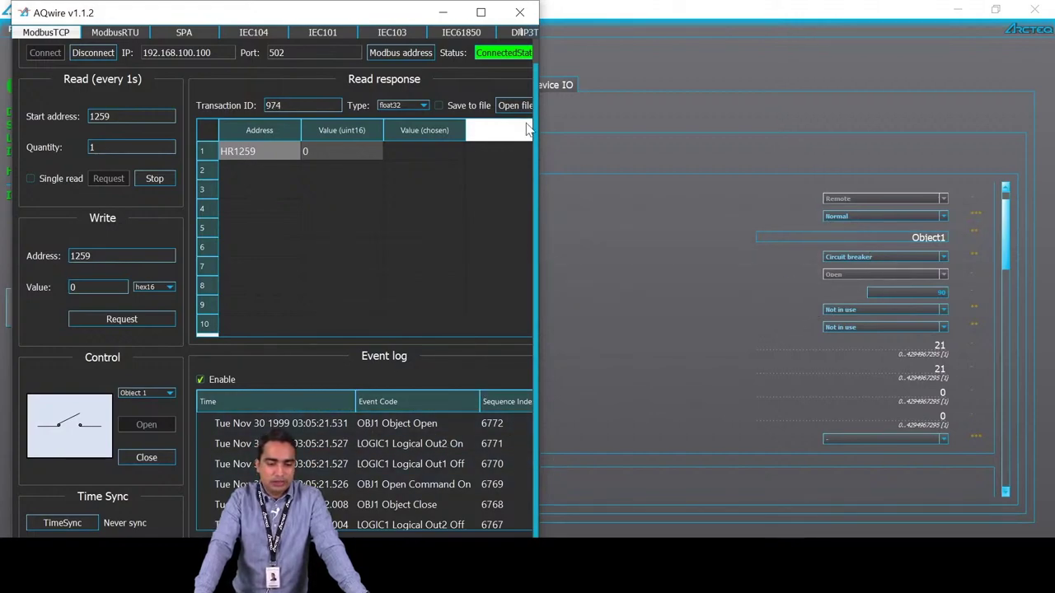
{"action": "left_click", "coordinate": [485, 18]}
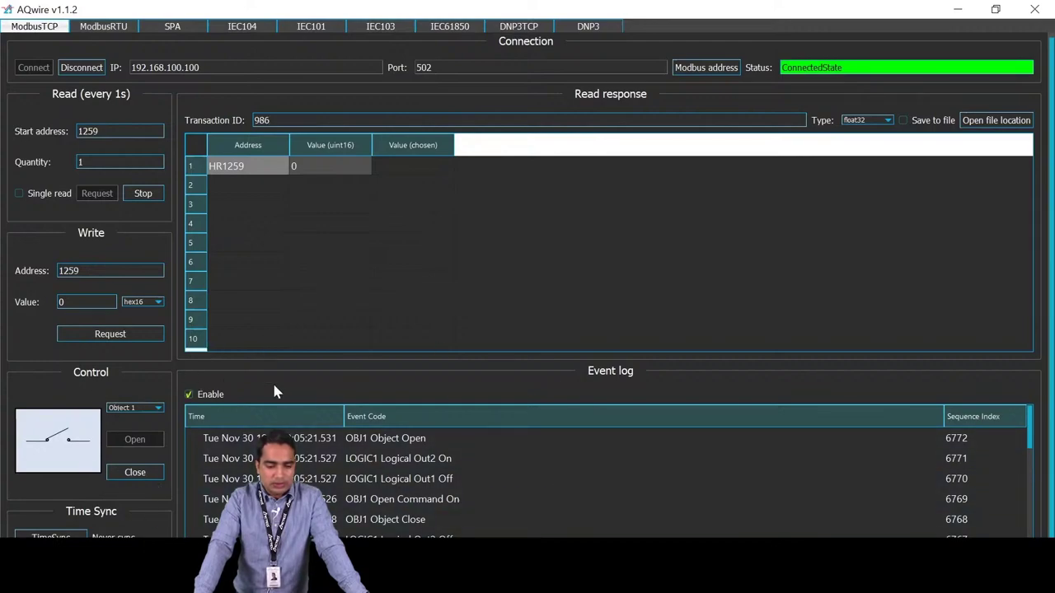
- Poll HR1261 as uint16 with Save to file ticked, and snap AQwire to the left half
{"action": "left_click", "coordinate": [860, 122]}
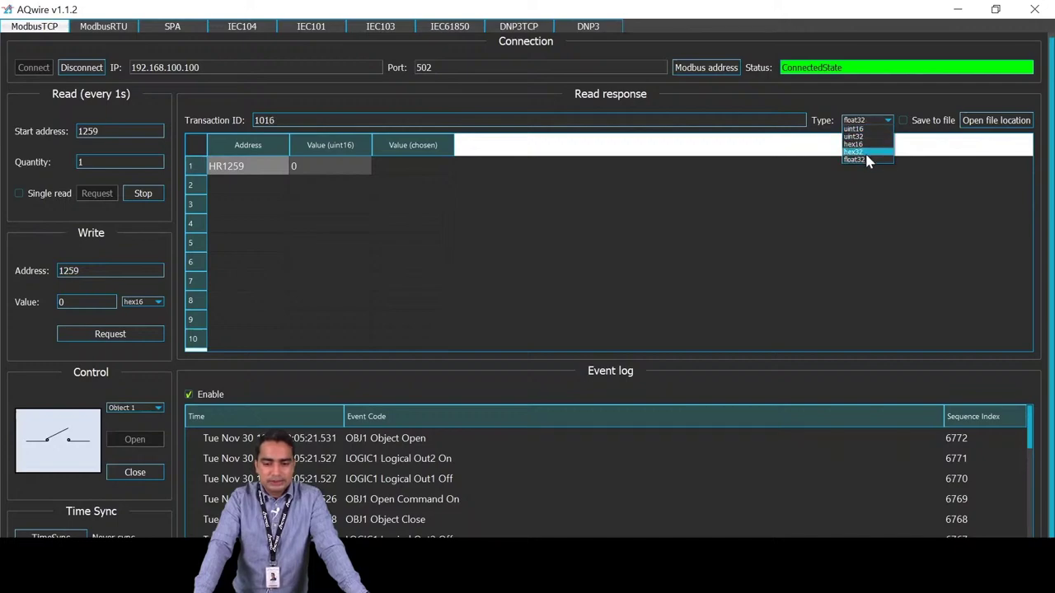
{"action": "left_click", "coordinate": [862, 124]}
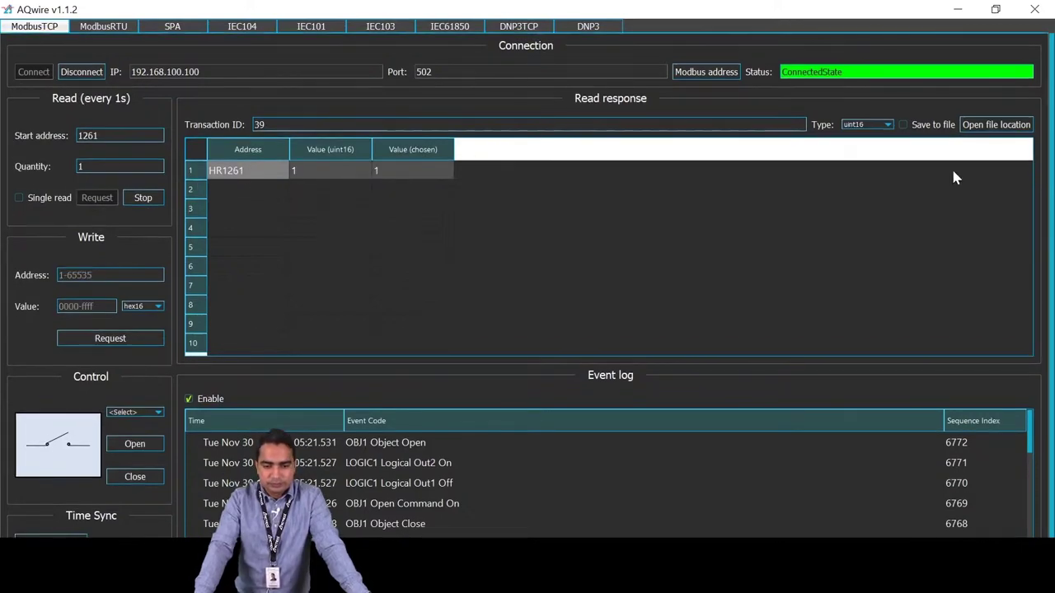
{"action": "left_click", "coordinate": [902, 124]}
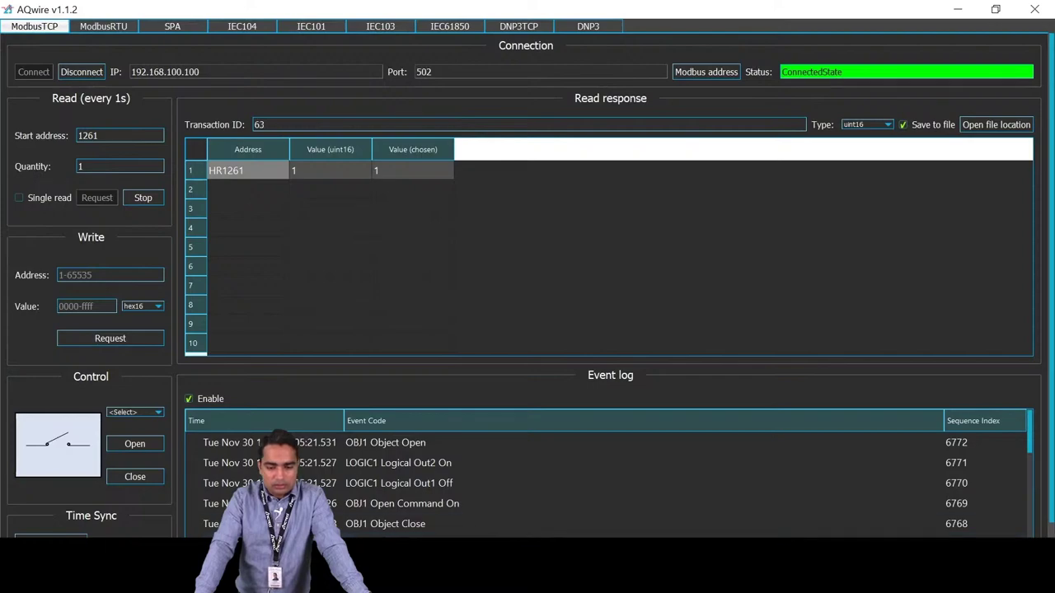
{"action": "key", "text": "super+Left"}
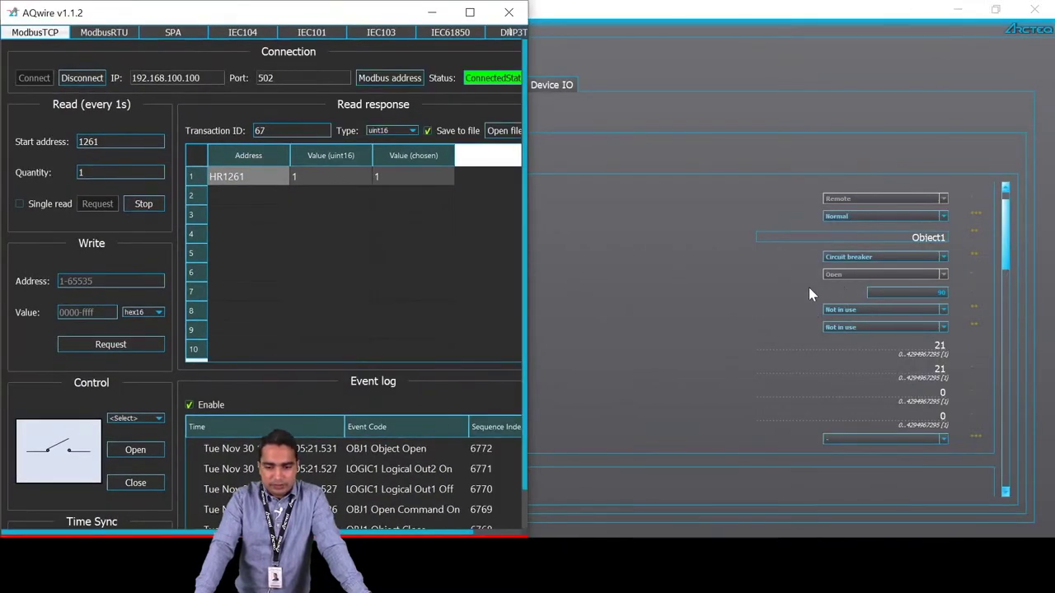
- On AQtivate's Protection page, set the I> [50/51] Status Force to option to Trip
{"action": "left_click", "coordinate": [670, 18]}
{"action": "left_click", "coordinate": [75, 265]}
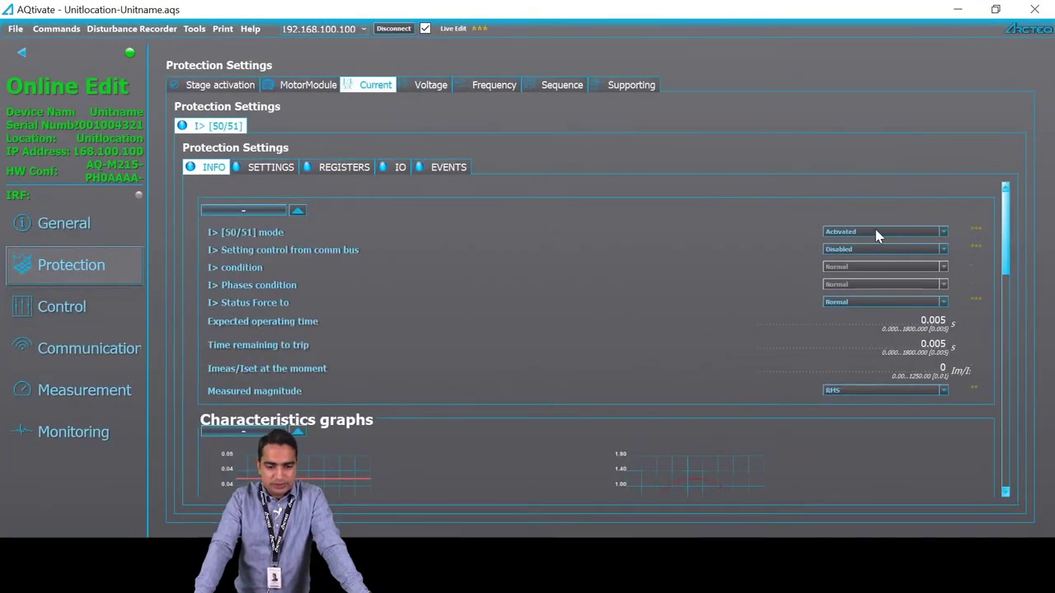
{"action": "left_click", "coordinate": [854, 302]}
{"action": "left_click", "coordinate": [849, 319]}
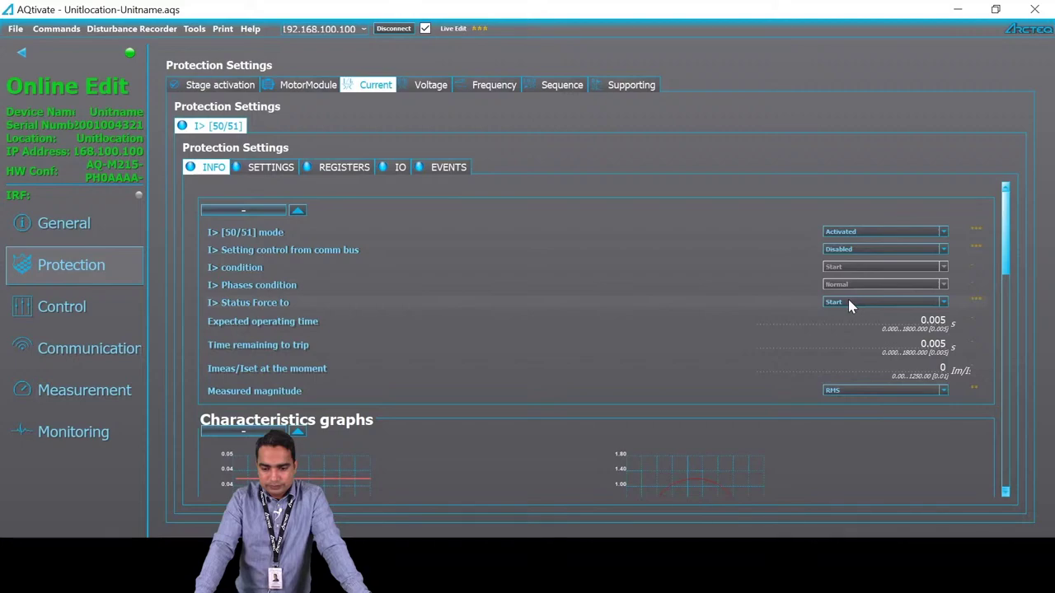
{"action": "left_click", "coordinate": [848, 301]}
{"action": "left_click", "coordinate": [853, 327]}
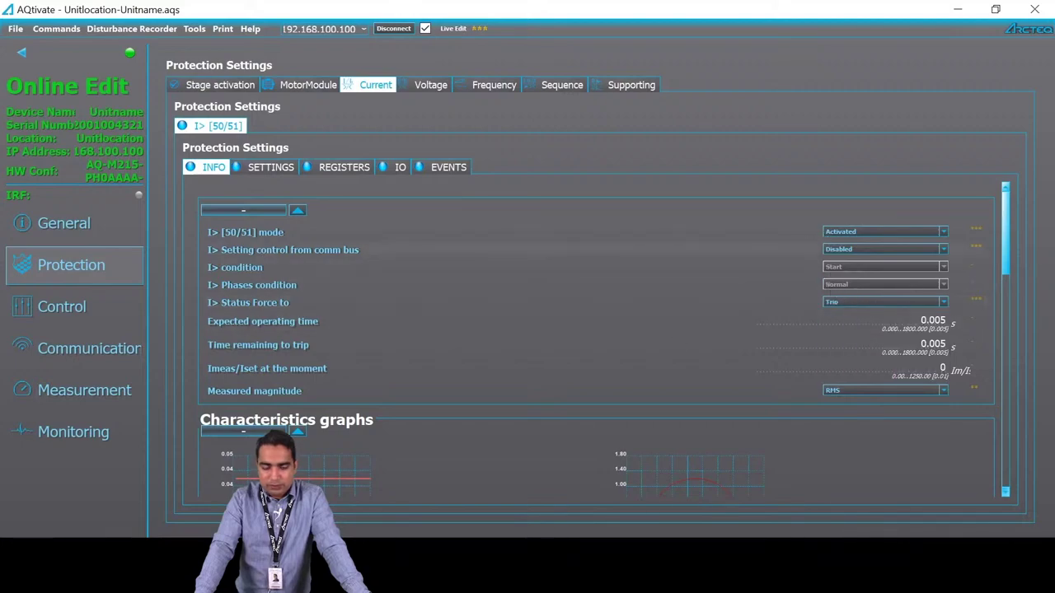
{"action": "mouse_move", "coordinate": [439, 576]}
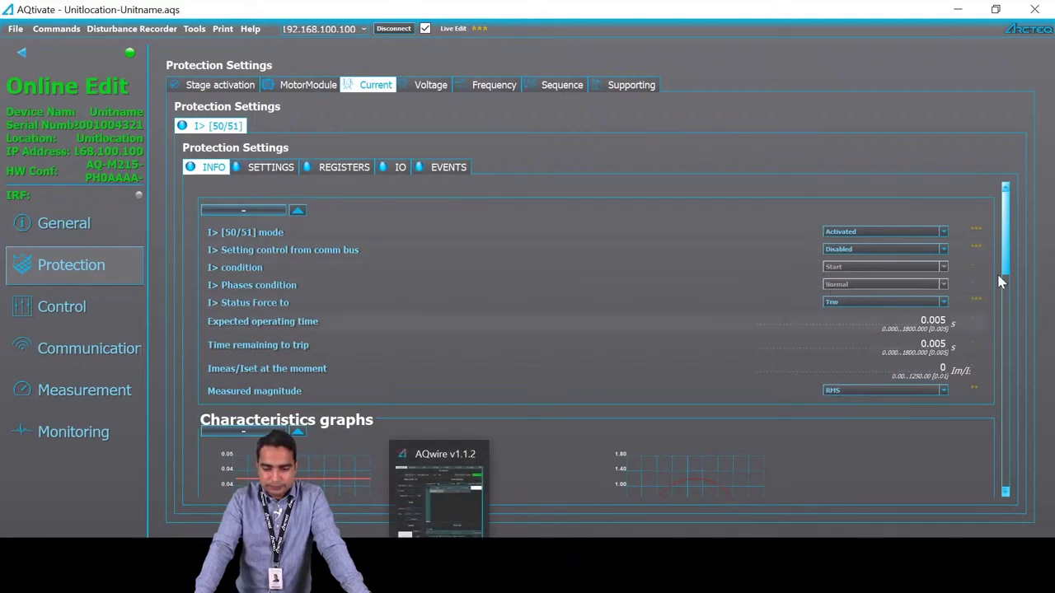
{"action": "left_click", "coordinate": [198, 580]}
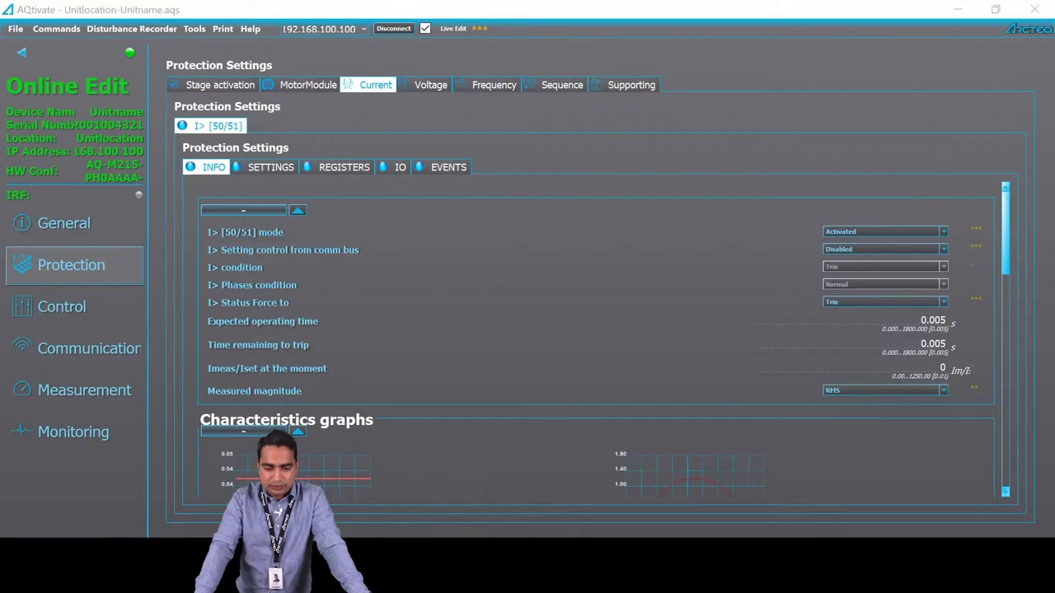
- Disconnect AQwire's Modbus TCP session and open the Documents\AQwire-log ModbusTCP folder
{"action": "left_click", "coordinate": [469, 12]}
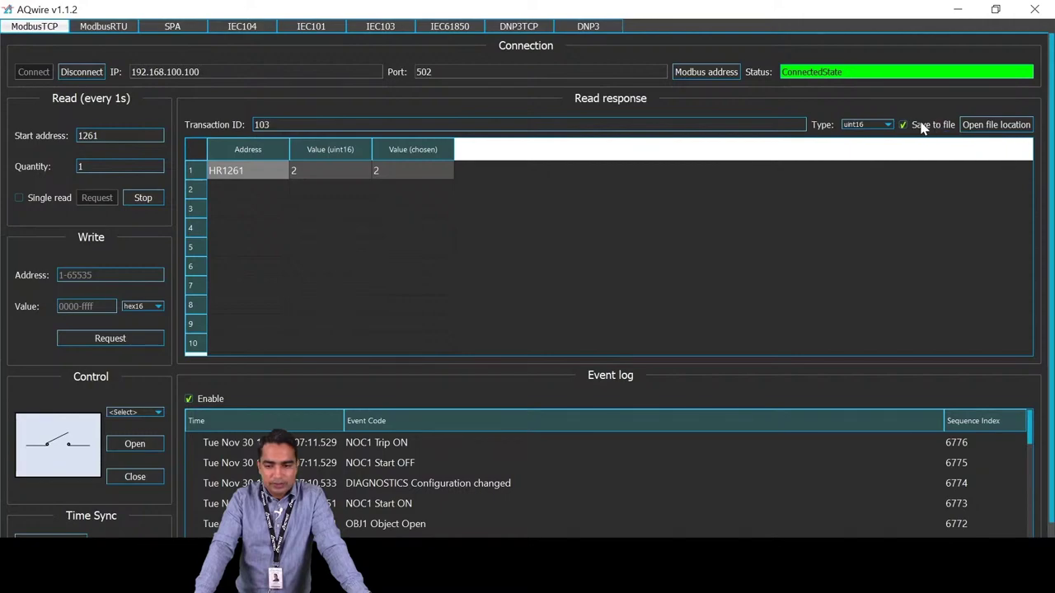
{"action": "left_click", "coordinate": [82, 72]}
{"action": "left_click", "coordinate": [567, 306]}
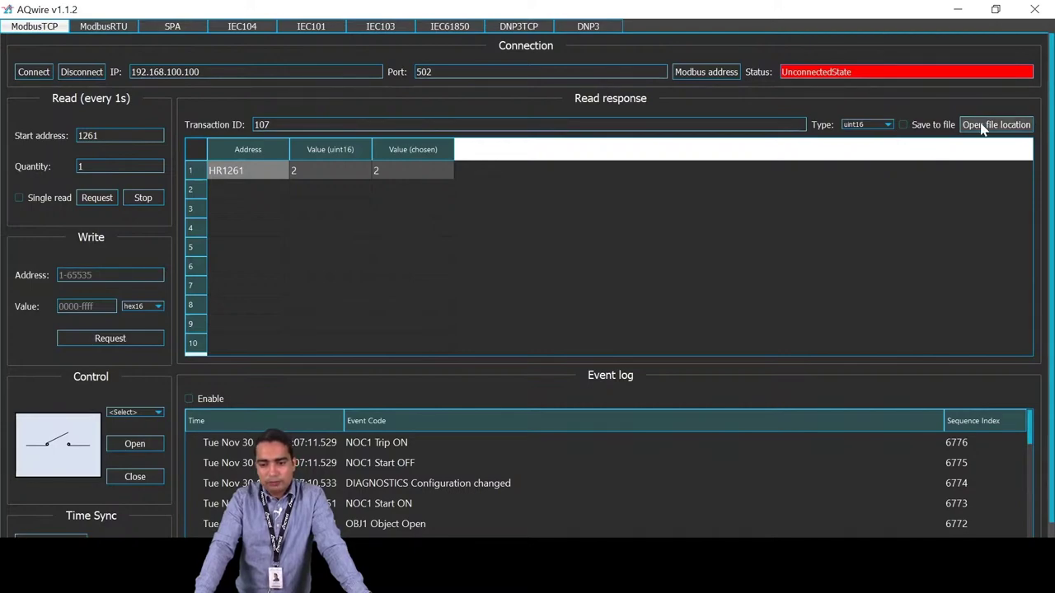
{"action": "left_click", "coordinate": [983, 125]}
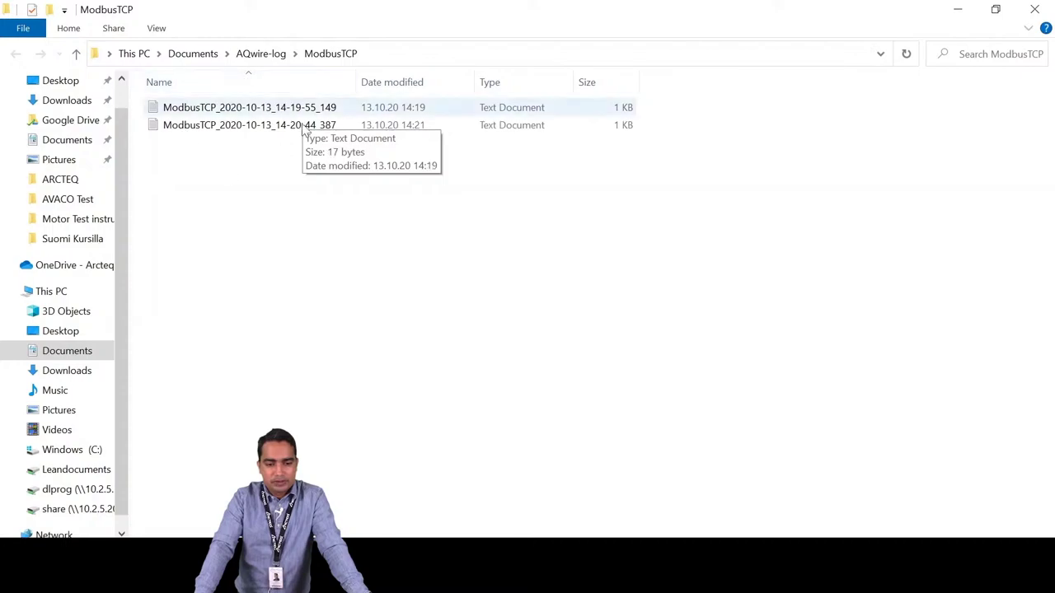
- Review both ModbusTCP log files in Notepad, confirming HR1261 readings rise from 1 to 2, then close it
{"action": "double_click", "coordinate": [208, 107]}
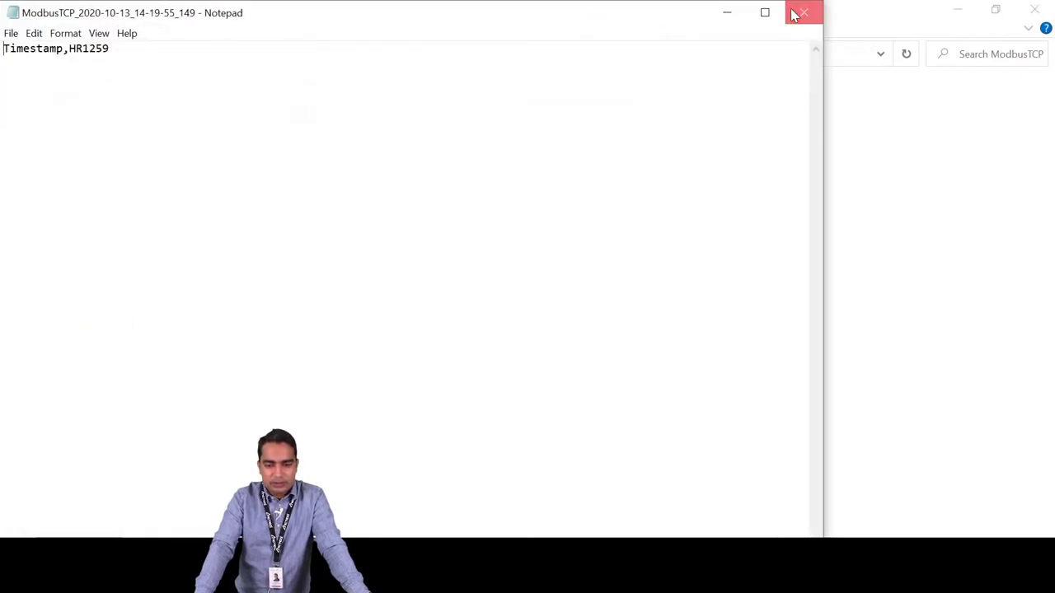
{"action": "left_click", "coordinate": [804, 12]}
{"action": "double_click", "coordinate": [311, 125]}
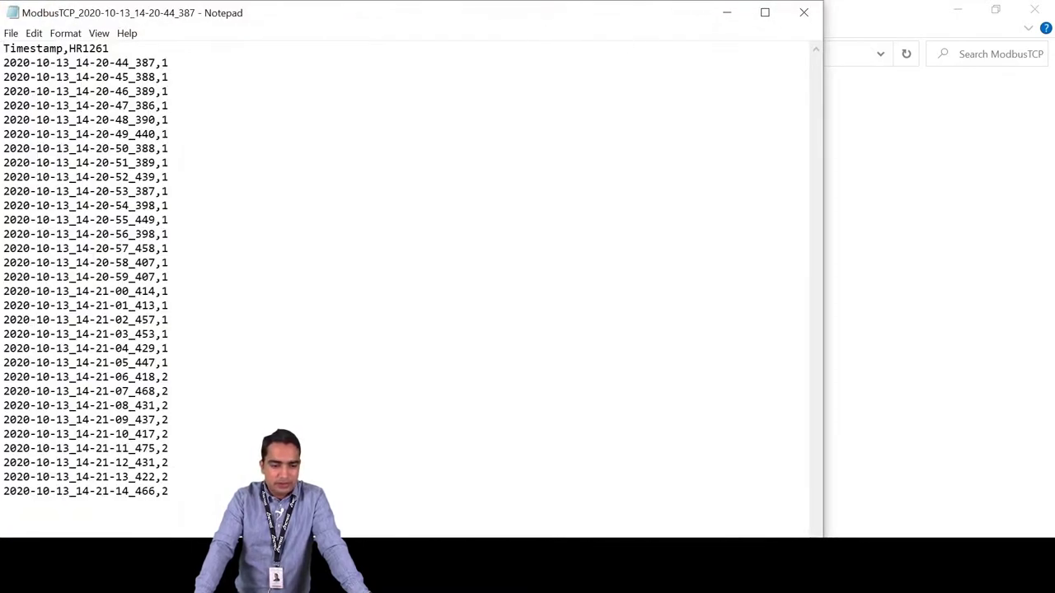
{"action": "left_click_drag", "start_coordinate": [3, 63], "coordinate": [96, 49]}
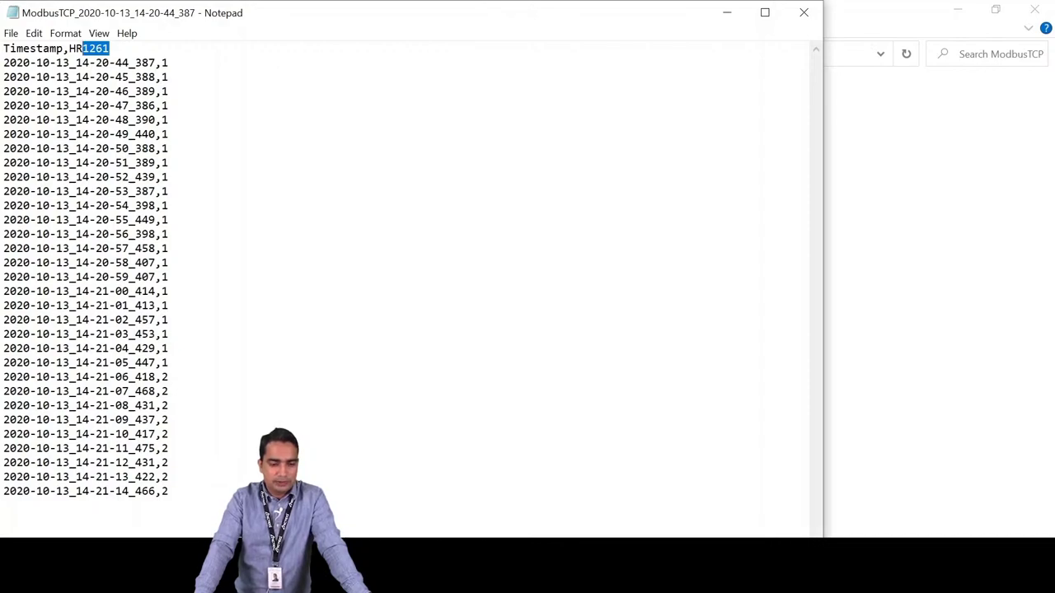
{"action": "left_click_drag", "start_coordinate": [162, 62], "coordinate": [161, 133]}
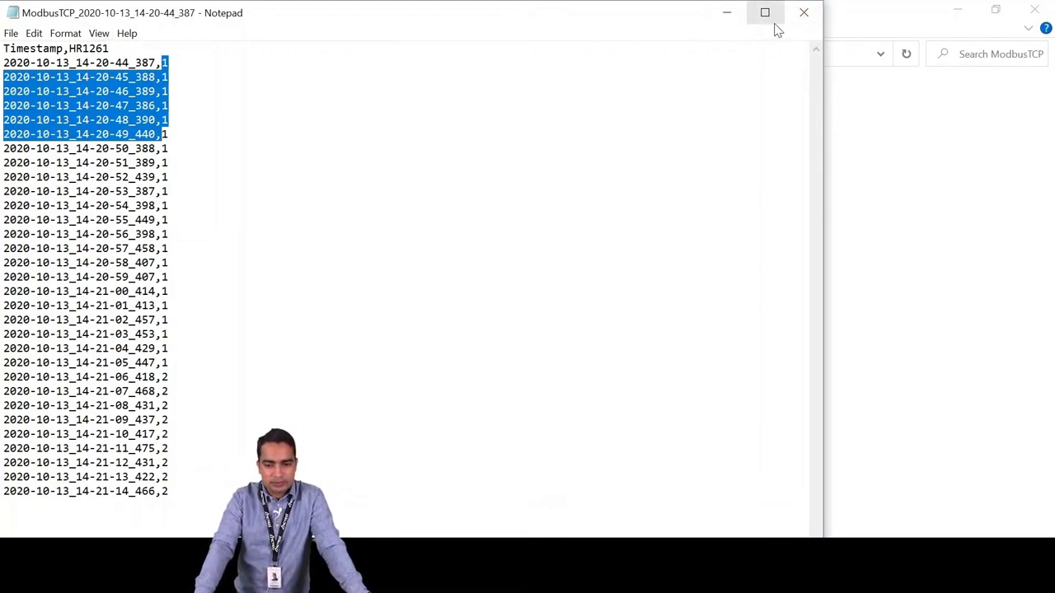
{"action": "left_click", "coordinate": [801, 13]}
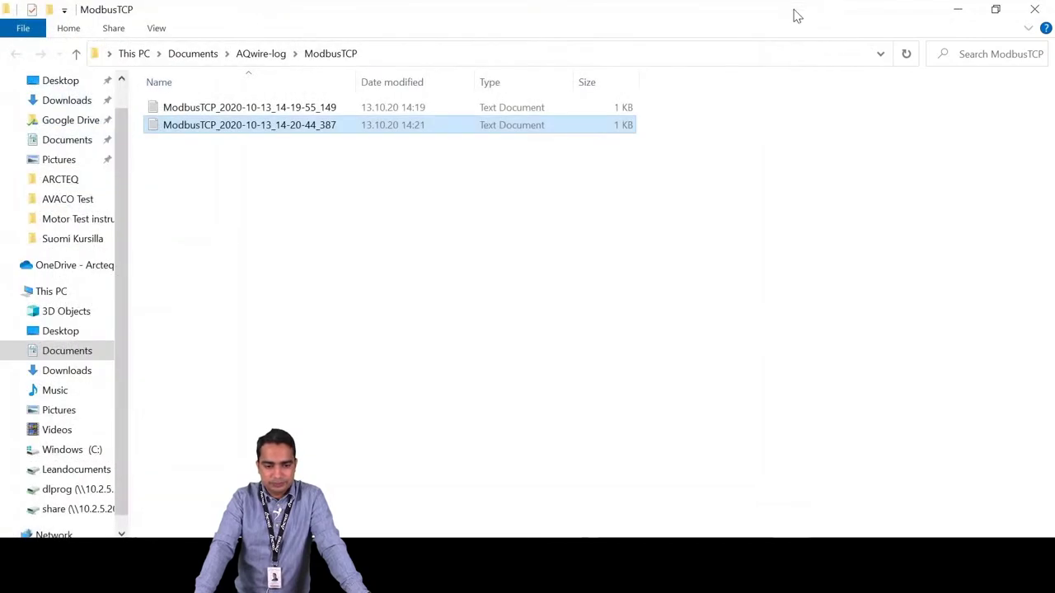
- Close the log folder and bring up the PowerPoint presentation on the Modbus TCP slide
{"action": "left_click", "coordinate": [1035, 10]}
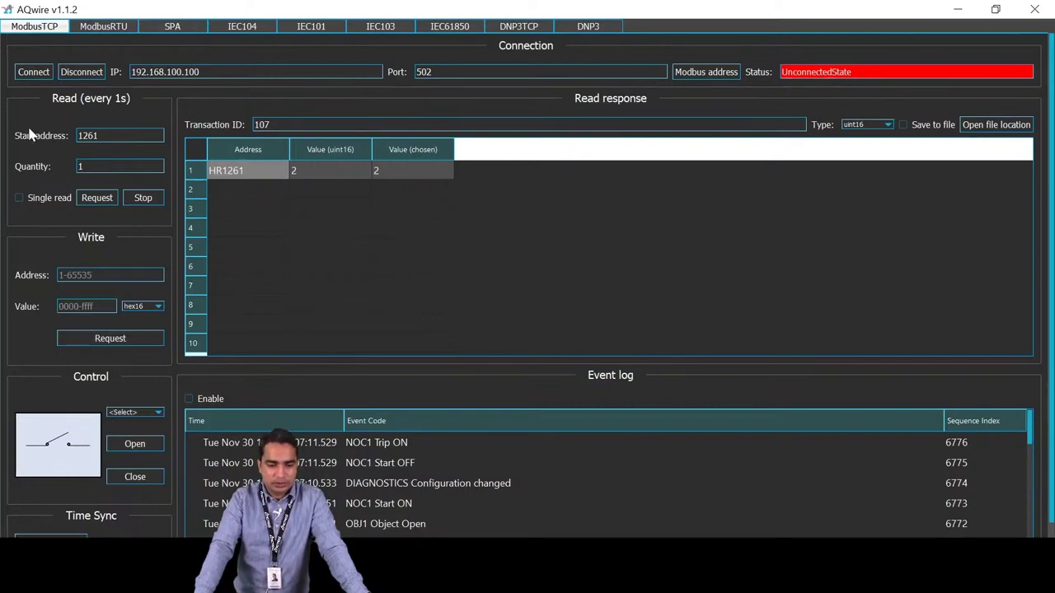
{"action": "left_click", "coordinate": [475, 577]}
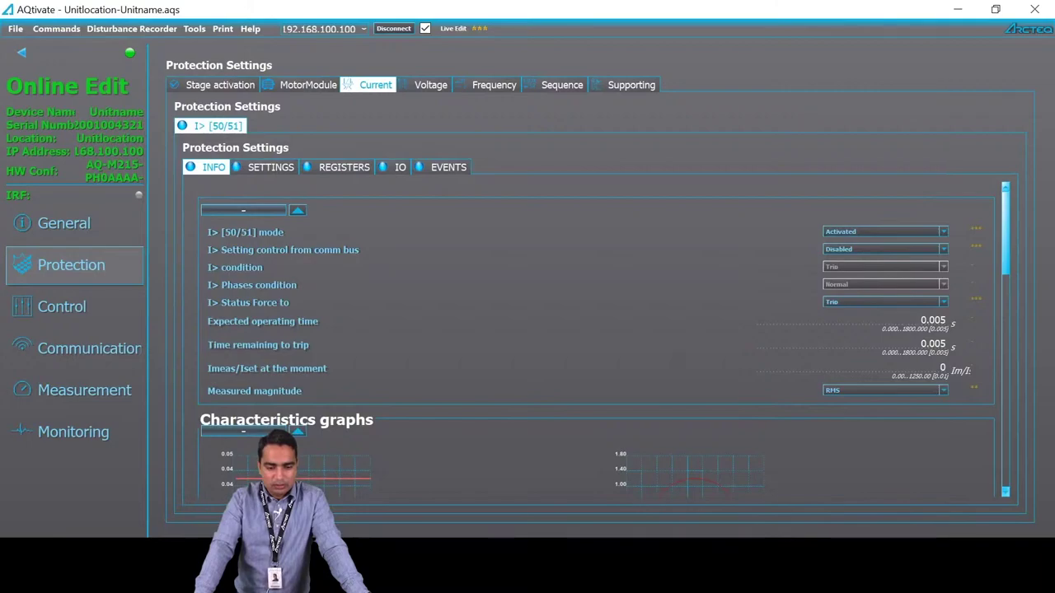
{"action": "mouse_move", "coordinate": [794, 577]}
{"action": "left_click", "coordinate": [792, 499]}
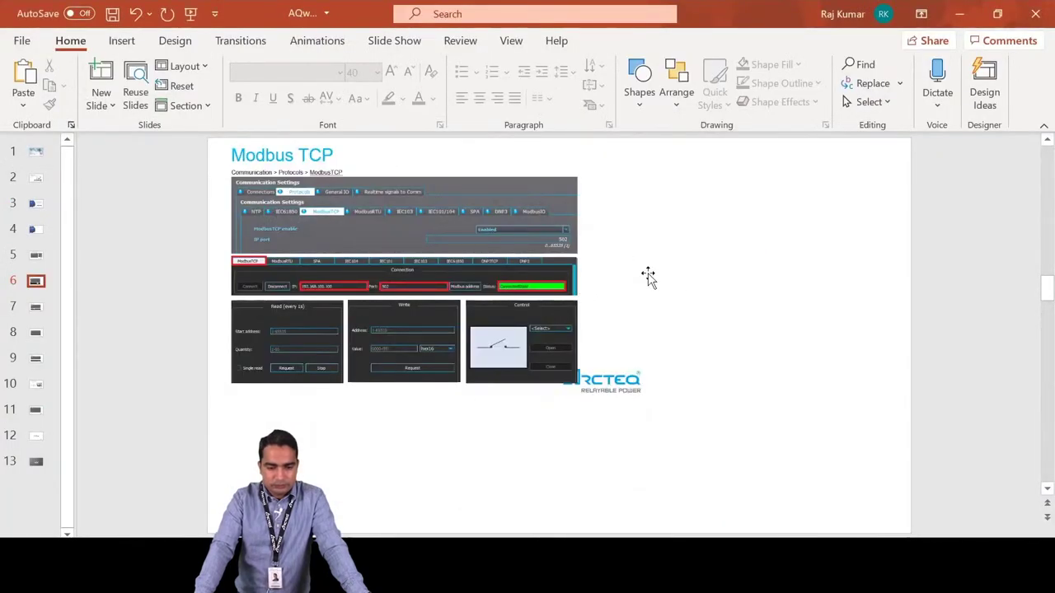
{"action": "left_click", "coordinate": [39, 302]}
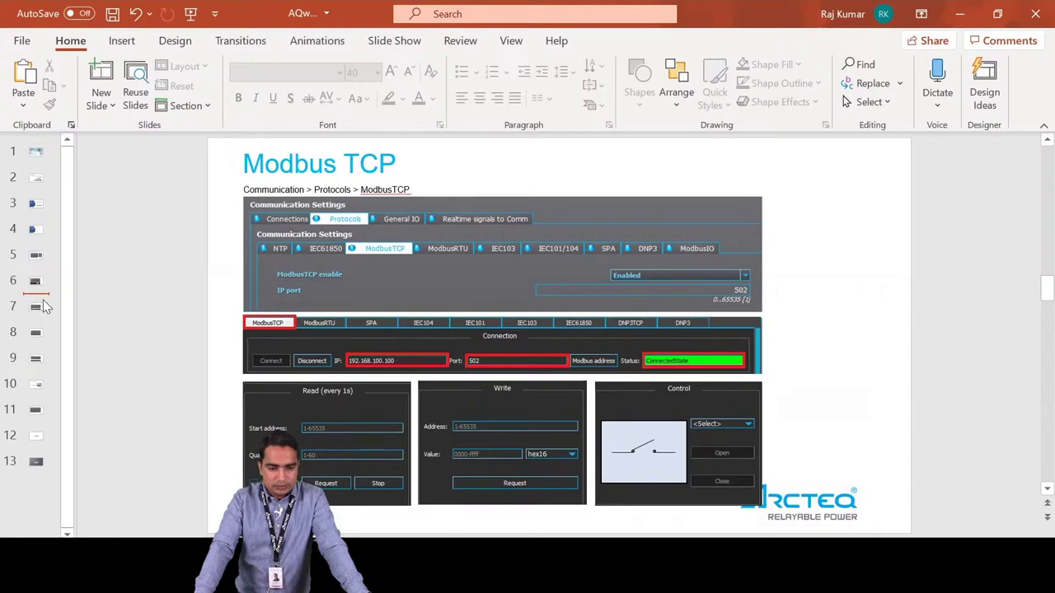
- Advance to the IEC104 slide, then return to AQtivate's I> stage info page
{"action": "left_click_drag", "start_coordinate": [43, 306], "coordinate": [37, 283]}
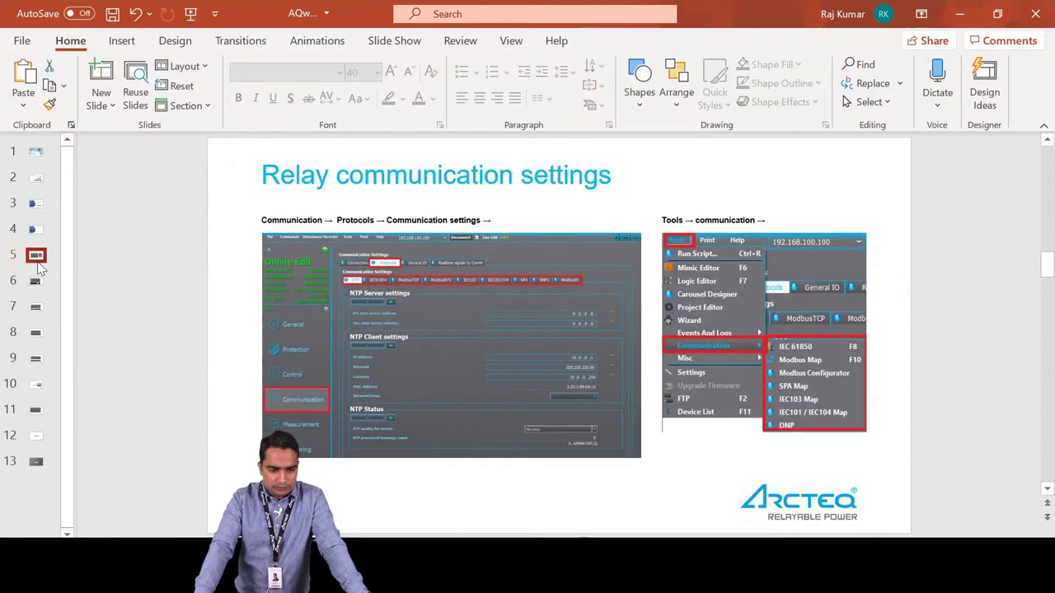
{"action": "left_click", "coordinate": [37, 283]}
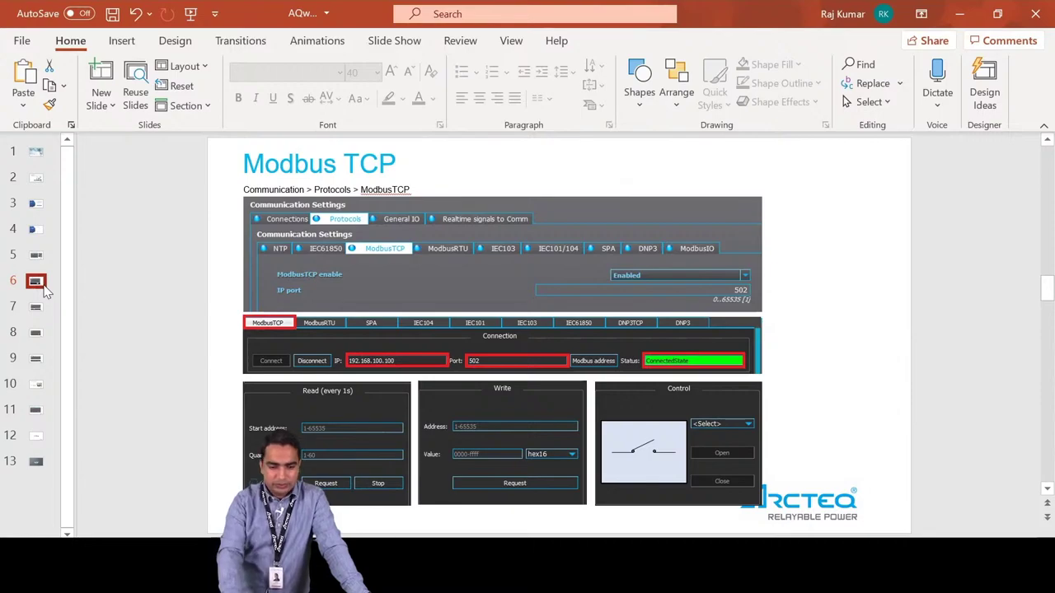
{"action": "key", "text": "Down"}
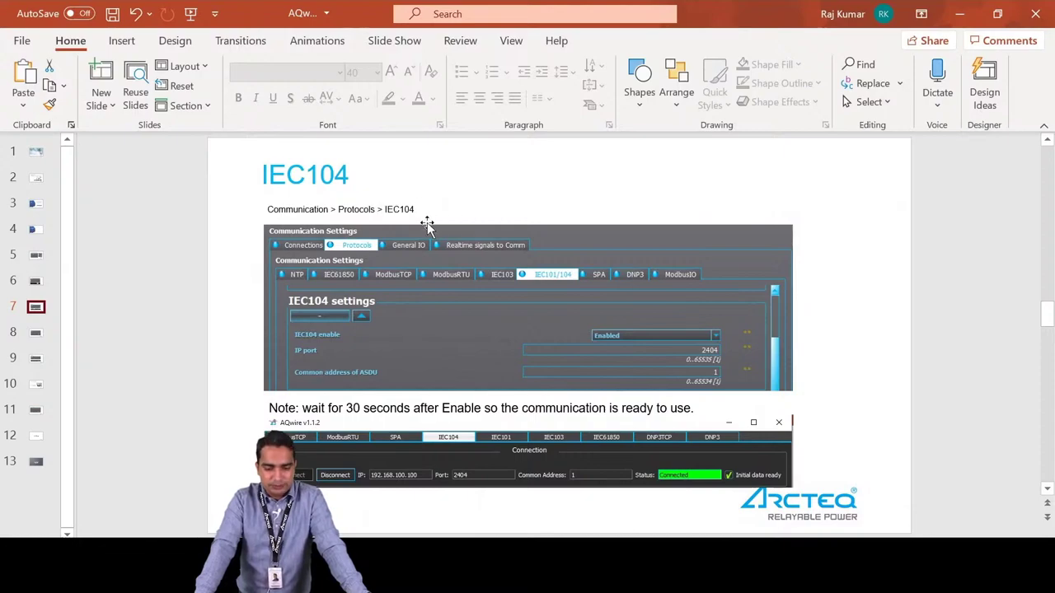
{"action": "key", "text": "alt+Tab"}
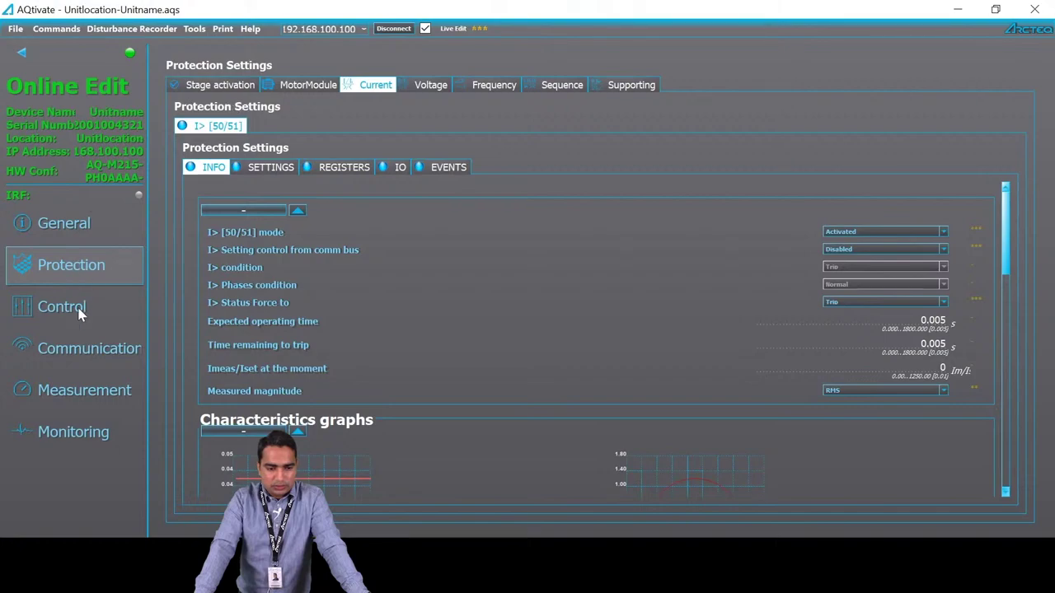
- Set ModbusTCP enable to Disabled in AQtivate's communication protocol settings
{"action": "left_click", "coordinate": [87, 342]}
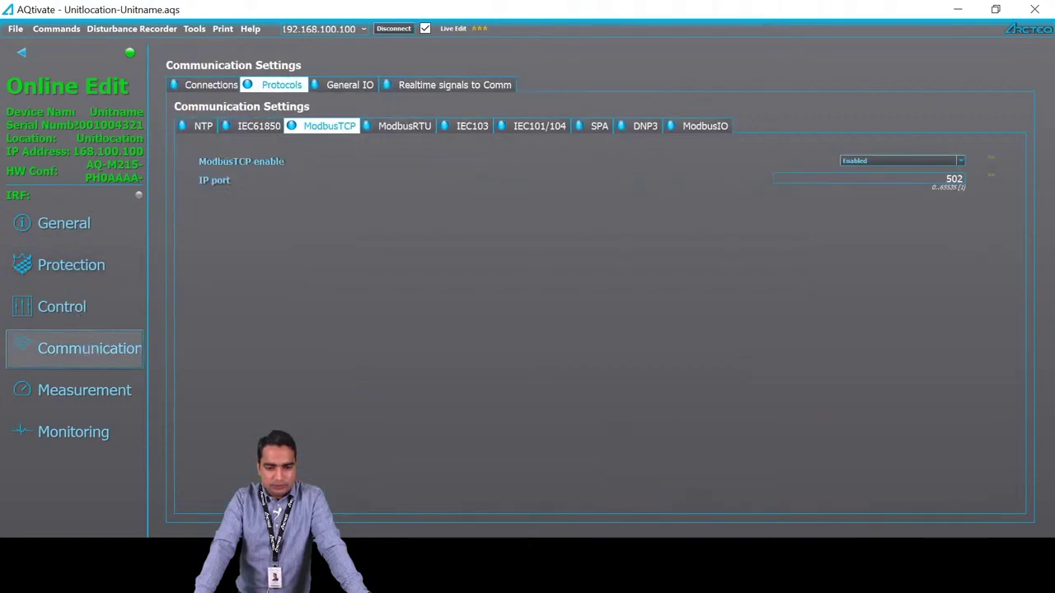
{"action": "left_click", "coordinate": [868, 162]}
{"action": "left_click", "coordinate": [864, 171]}
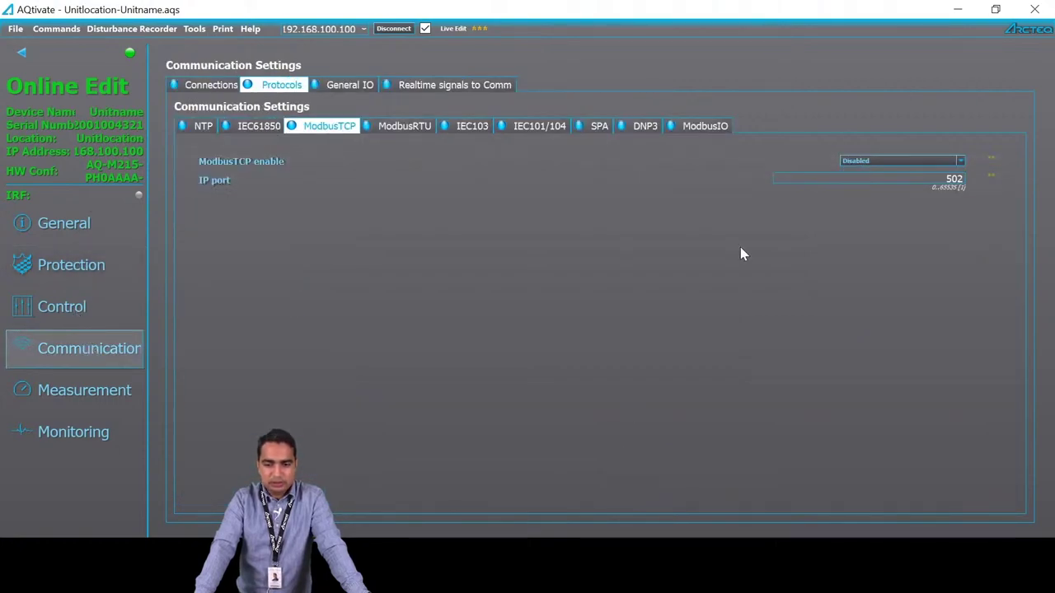
- Set IEC104 enable to Enabled on port 2404 under the IEC101/104 settings
{"action": "left_click", "coordinate": [475, 125]}
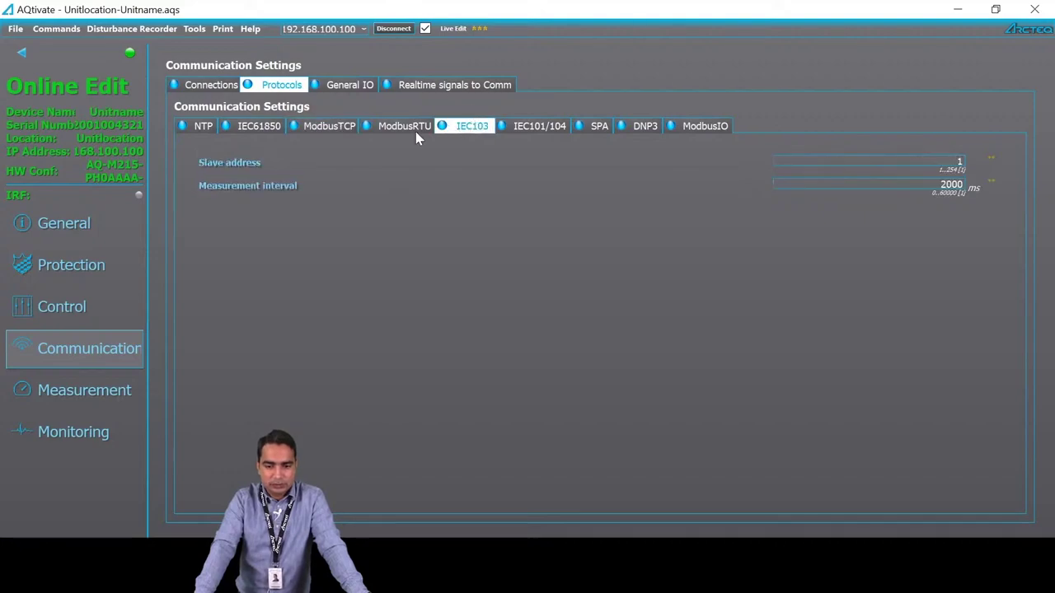
{"action": "left_click", "coordinate": [525, 130]}
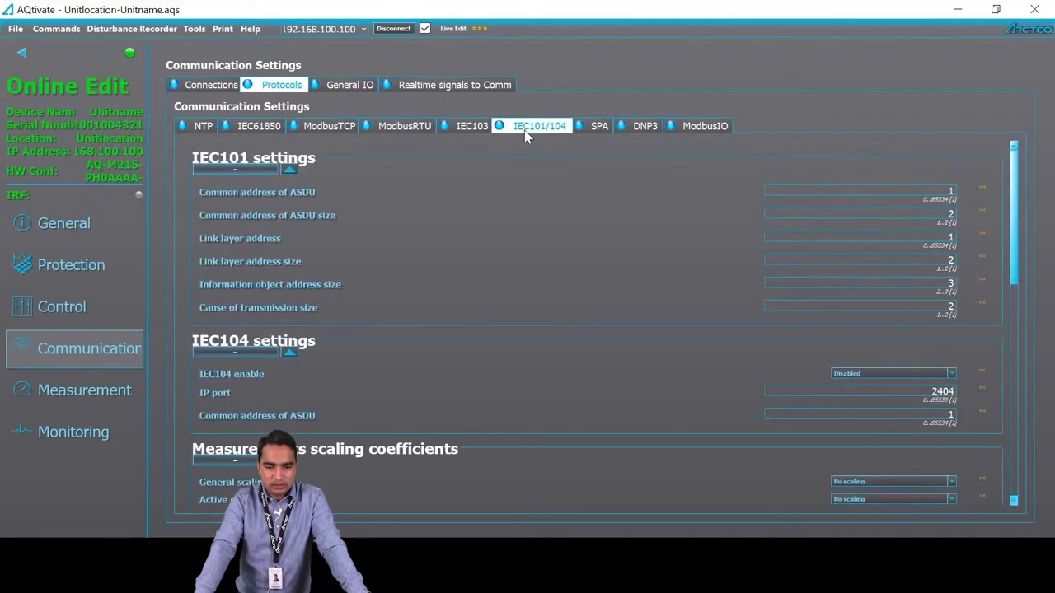
{"action": "left_click", "coordinate": [854, 375]}
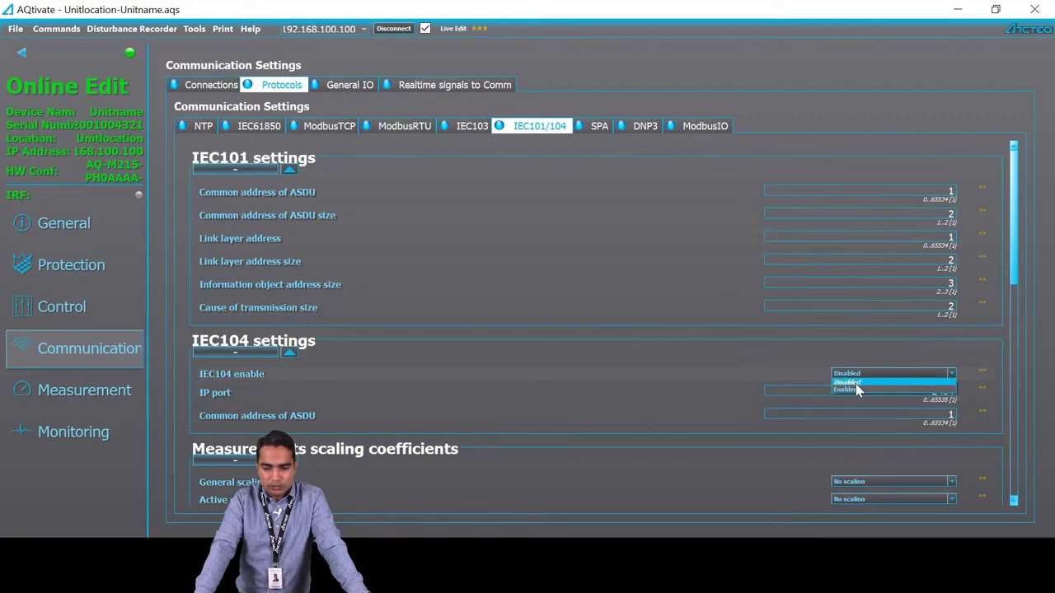
{"action": "left_click", "coordinate": [853, 389]}
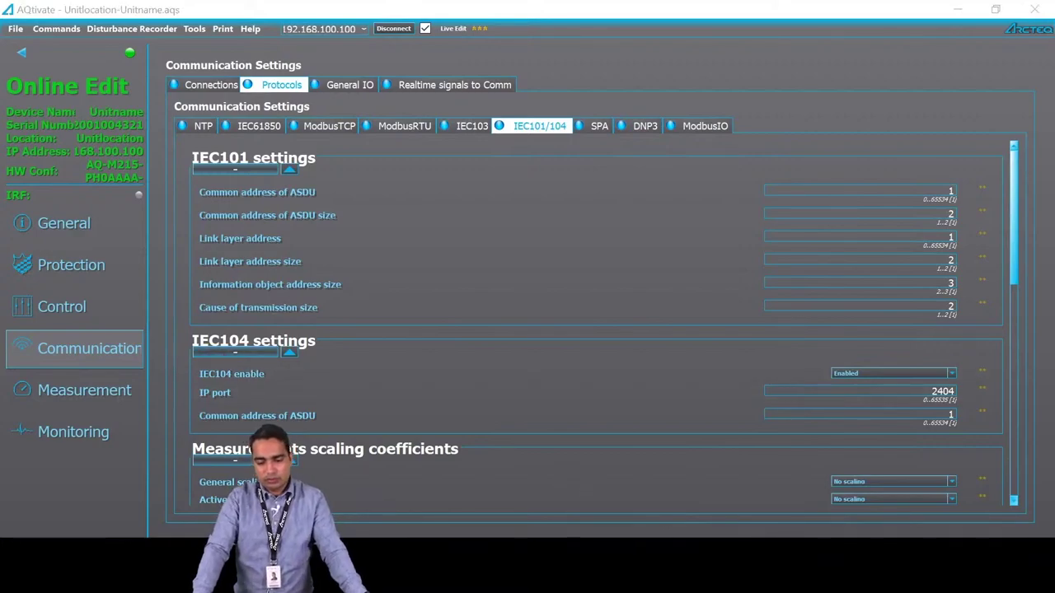
{"action": "key", "text": "alt+Tab"}
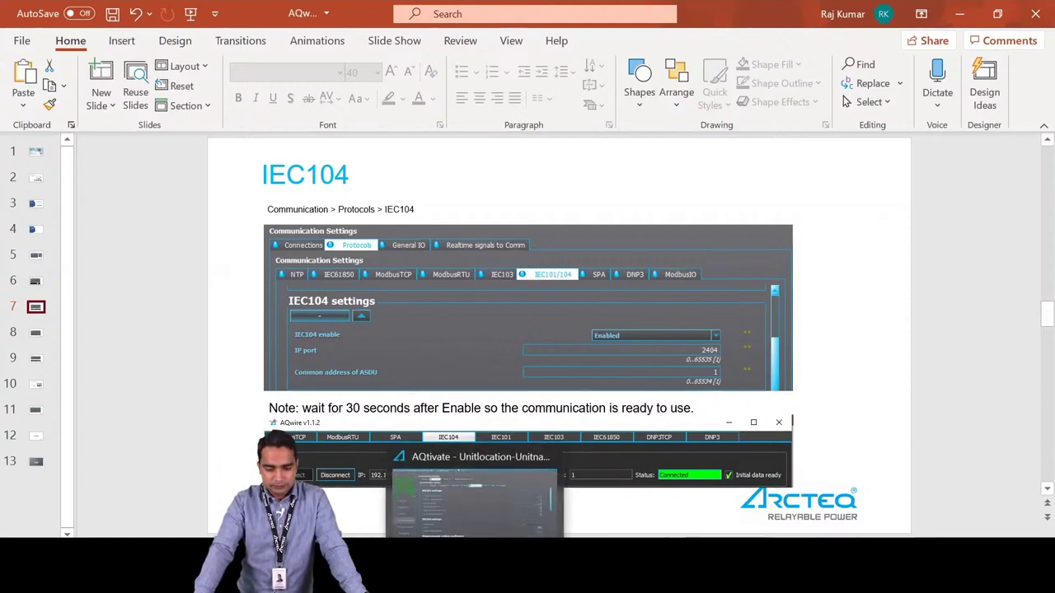
- Bring AQwire forward and open its IEC104 test page
{"action": "mouse_move", "coordinate": [475, 569]}
{"action": "left_click", "coordinate": [475, 498]}
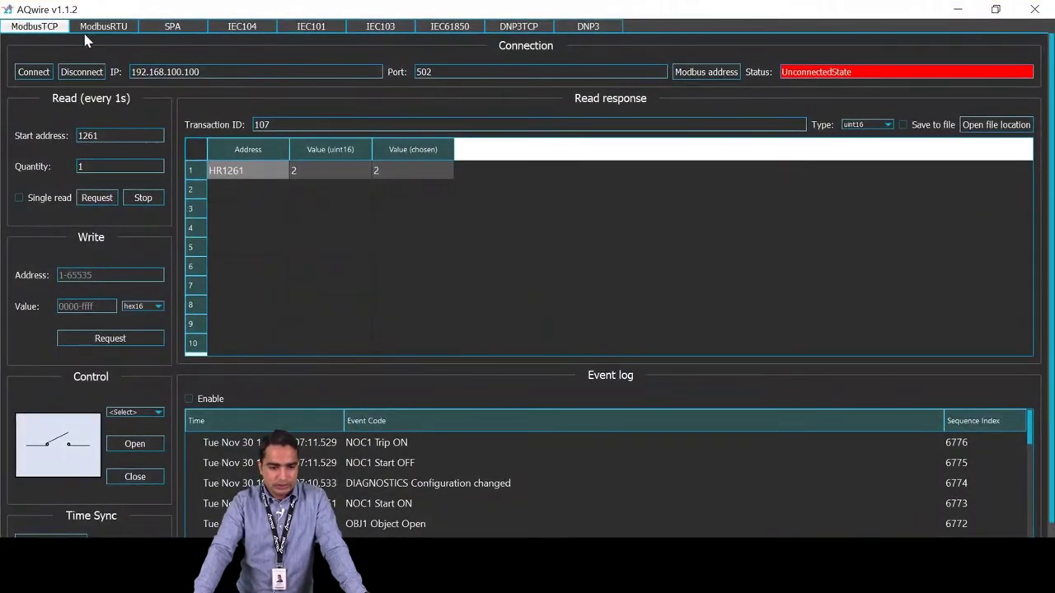
{"action": "left_click", "coordinate": [115, 29]}
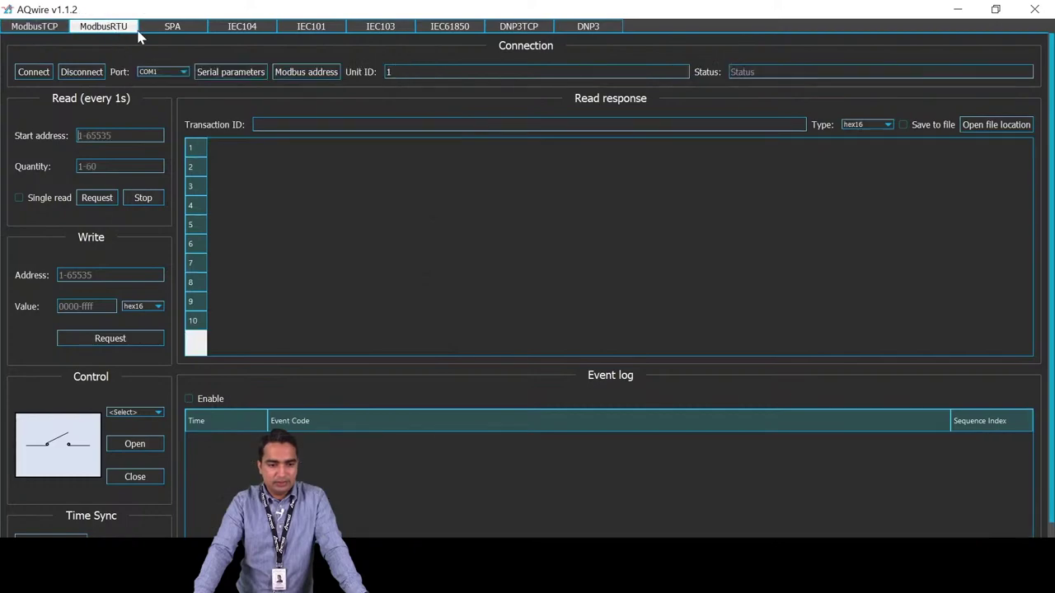
{"action": "left_click", "coordinate": [173, 30]}
{"action": "left_click", "coordinate": [242, 29]}
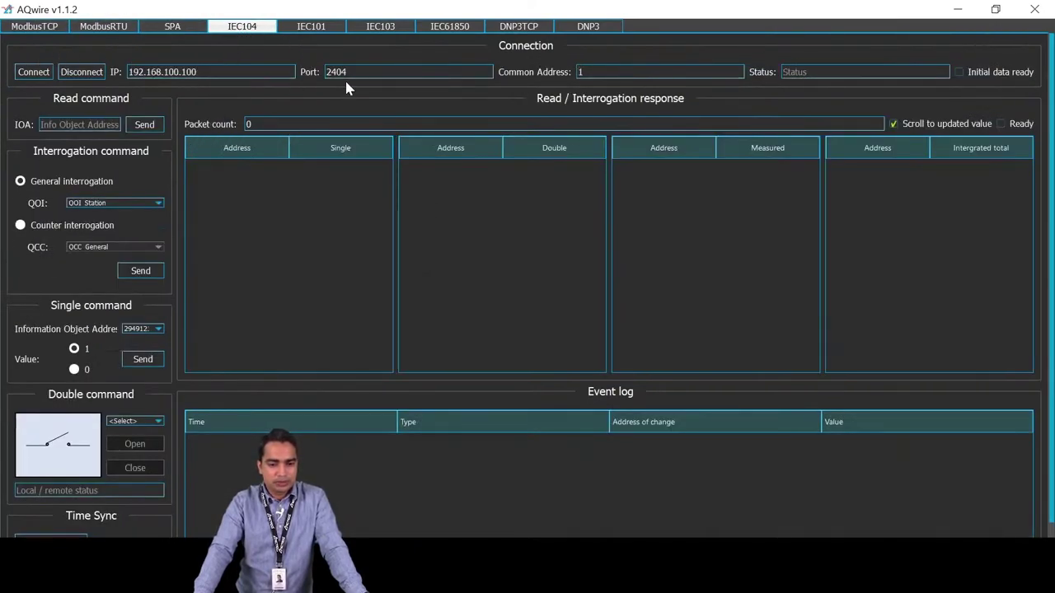
- Check AQwire's IP 192.168.100.100, port 2404 and common address 1 against AQtivate's IEC104 settings
{"action": "key", "text": "alt+Tab"}
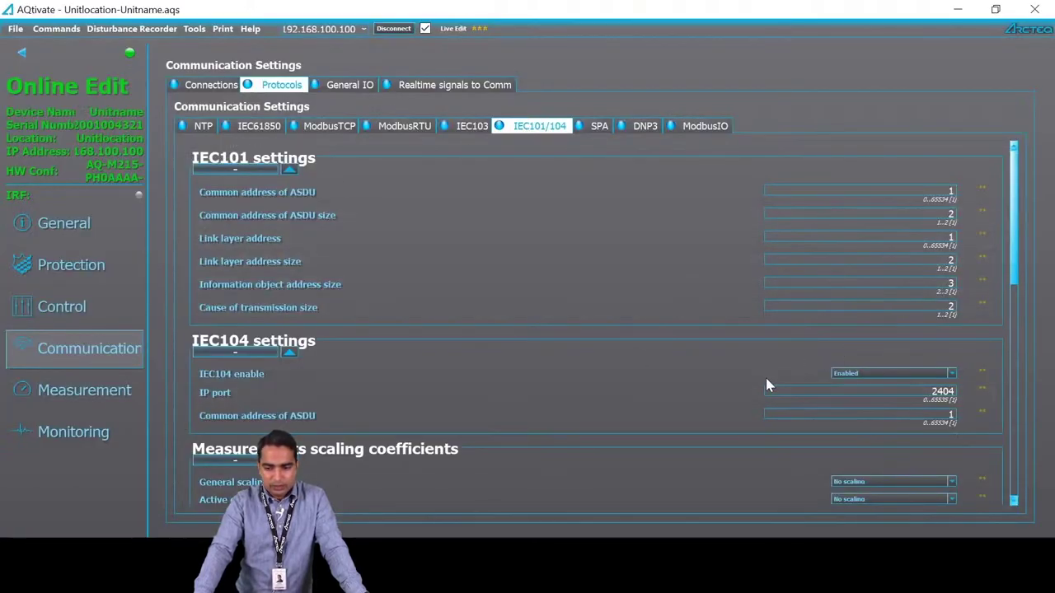
{"action": "double_click", "coordinate": [943, 392]}
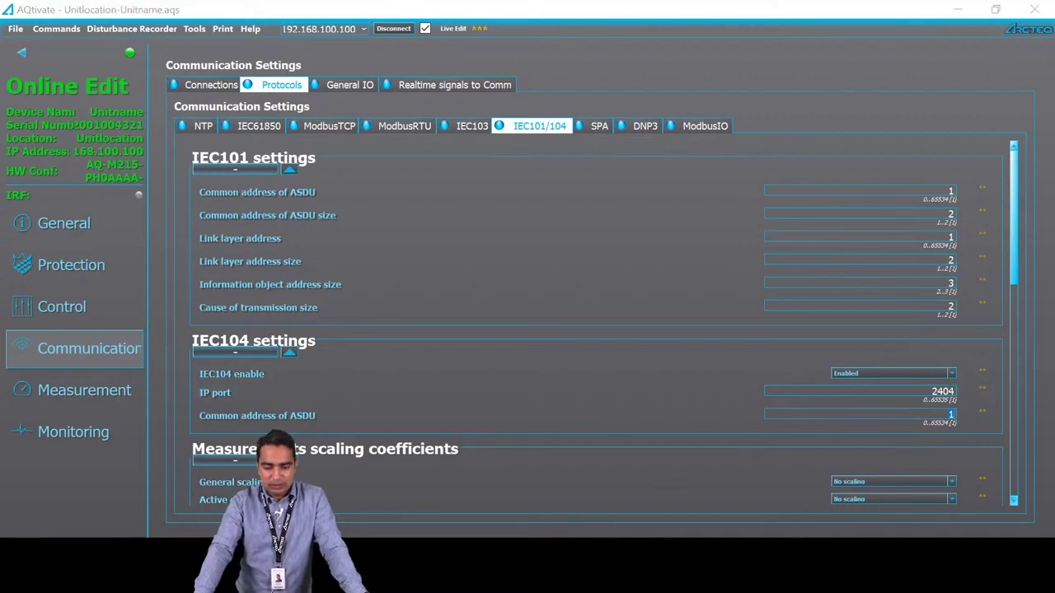
{"action": "key", "text": "alt+Tab"}
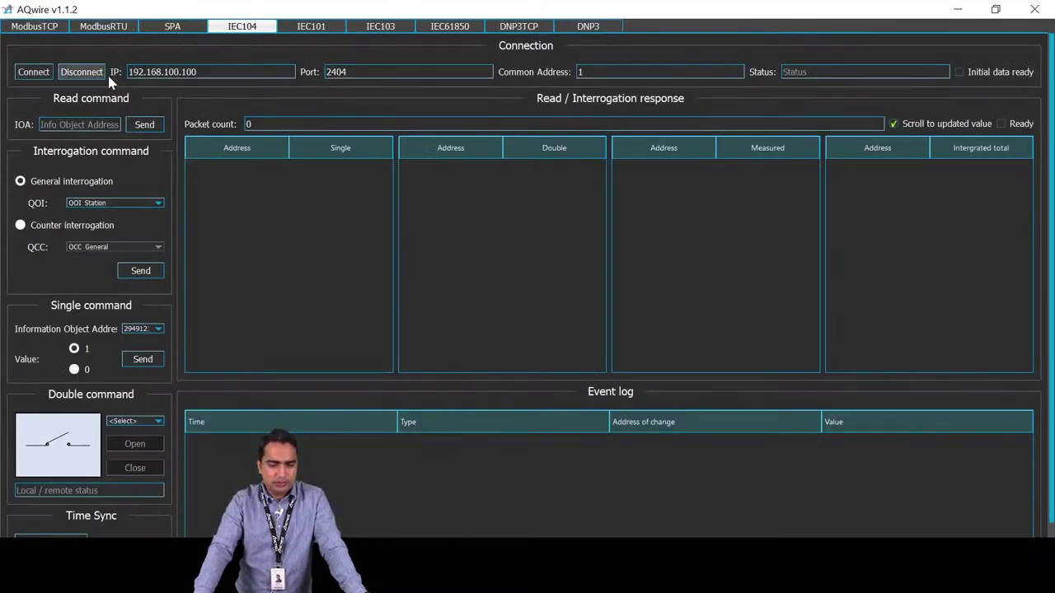
{"action": "double_click", "coordinate": [191, 72]}
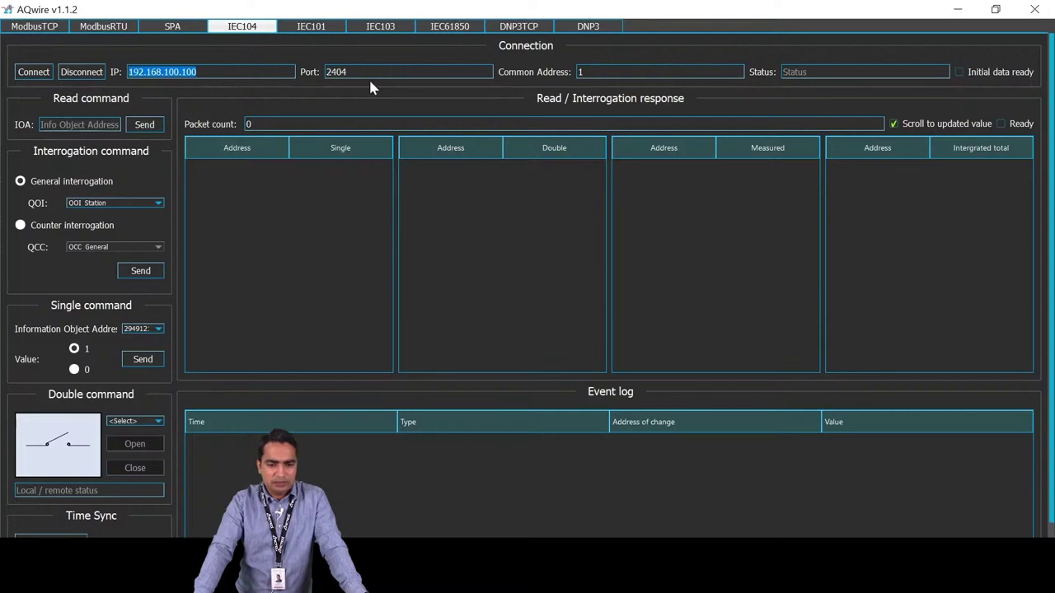
{"action": "key", "text": "Tab"}
{"action": "key", "text": "Tab"}
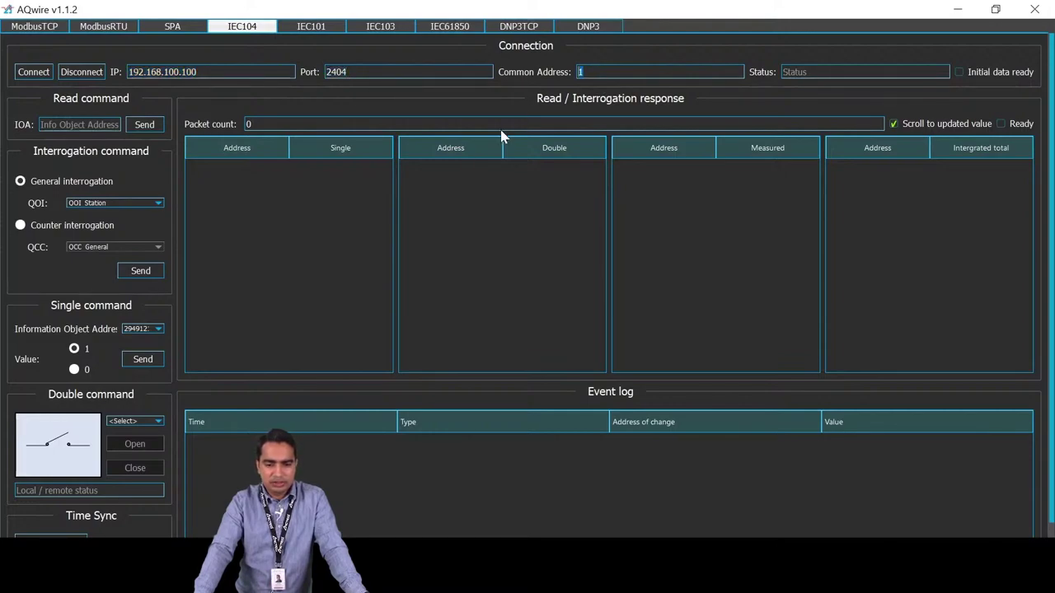
- Connect over IEC104 until Status shows Connected with initial data, then return to AQtivate
{"action": "left_click", "coordinate": [33, 72]}
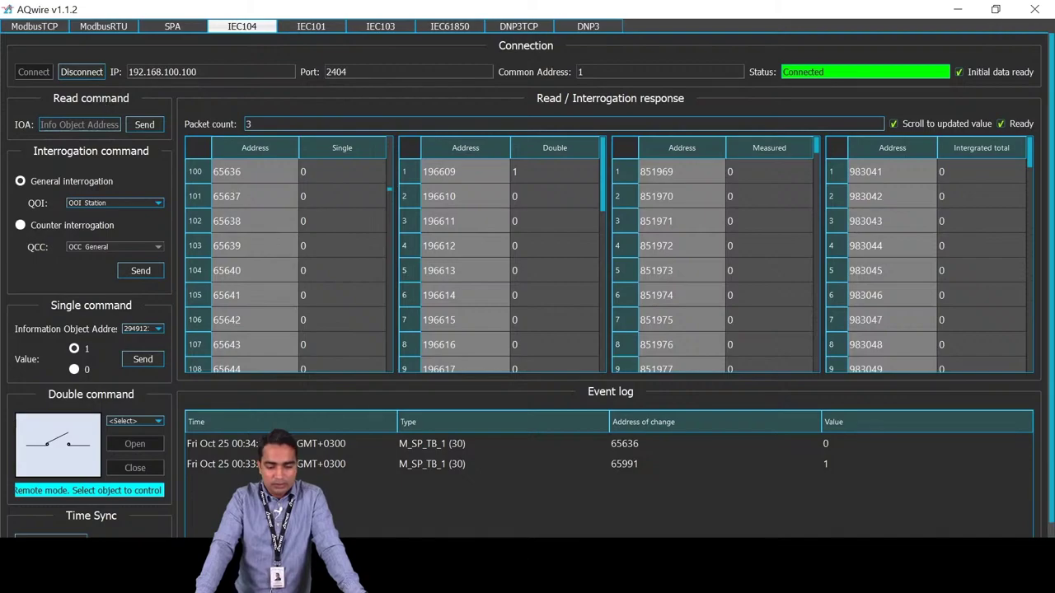
{"action": "key", "text": "alt+Tab"}
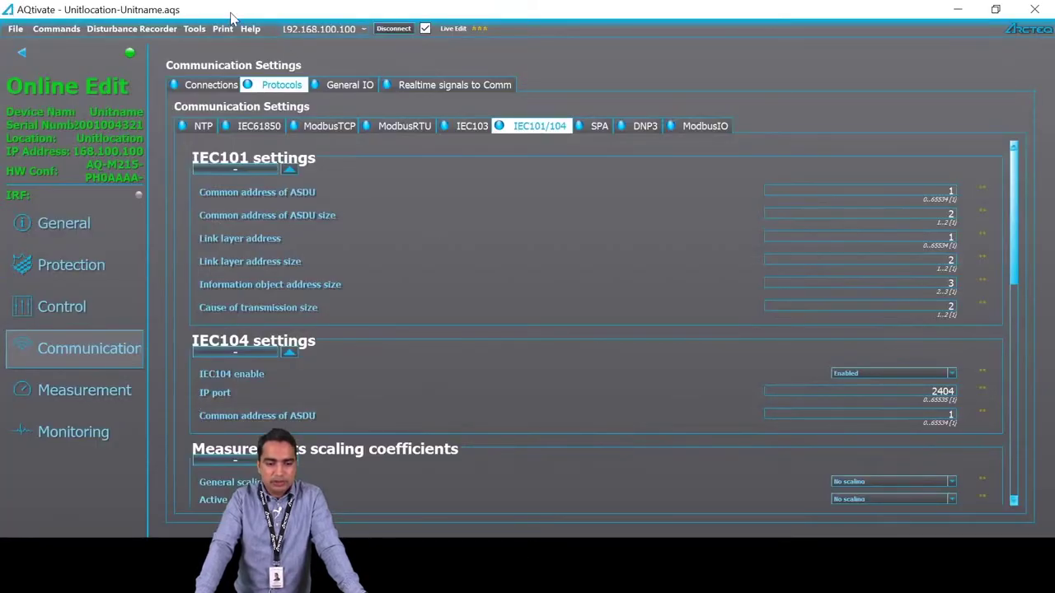
- Open the IEC101/IEC104 point map from Tools > Communication, then enlarge and reposition it
{"action": "left_click", "coordinate": [193, 30]}
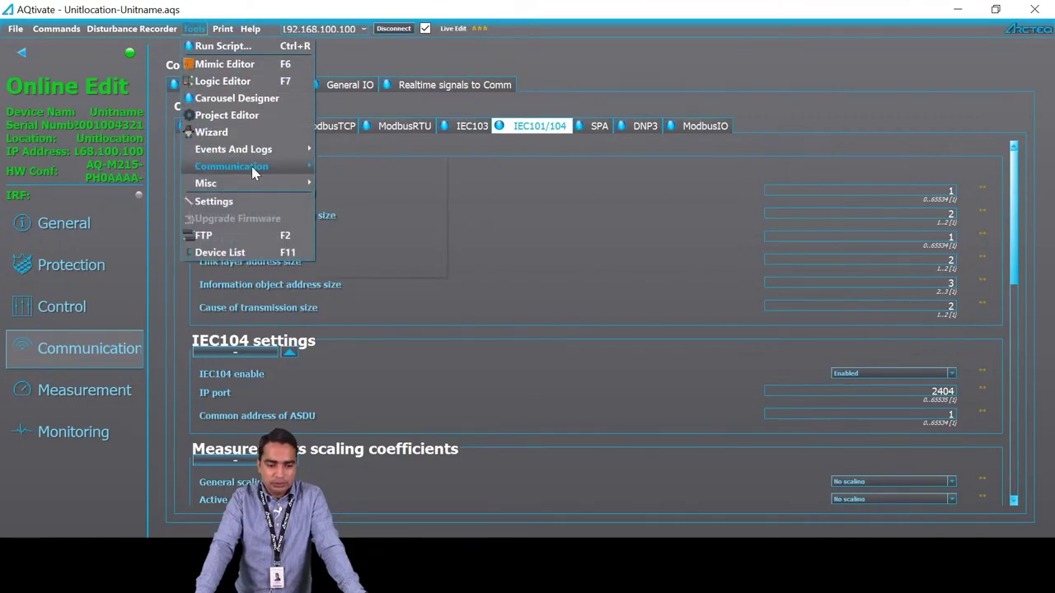
{"action": "mouse_move", "coordinate": [251, 167]}
{"action": "left_click", "coordinate": [378, 250]}
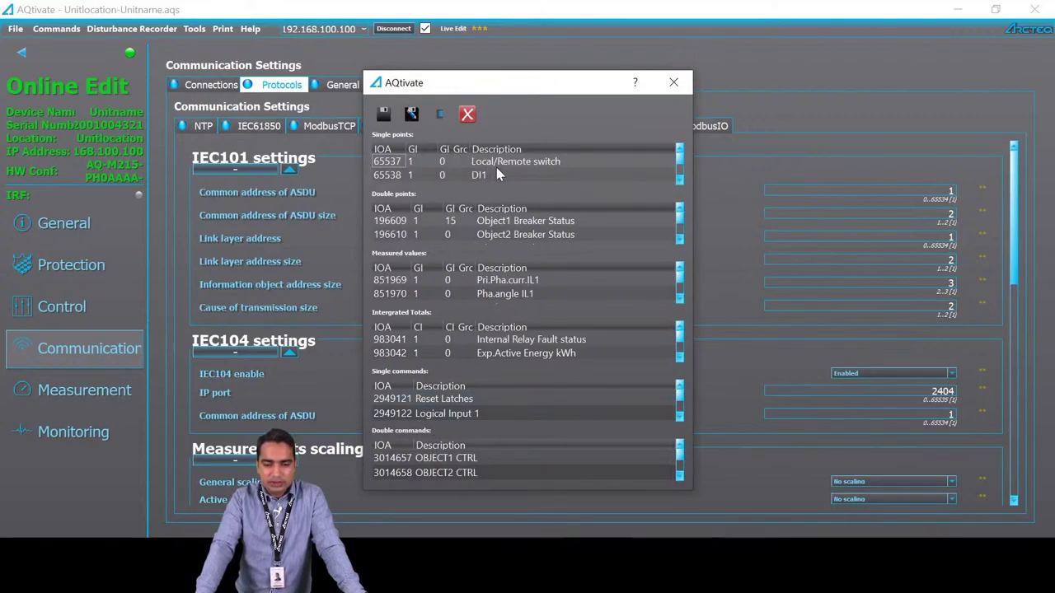
{"action": "scroll", "coordinate": [508, 165], "scroll_direction": "down", "scroll_amount": 7}
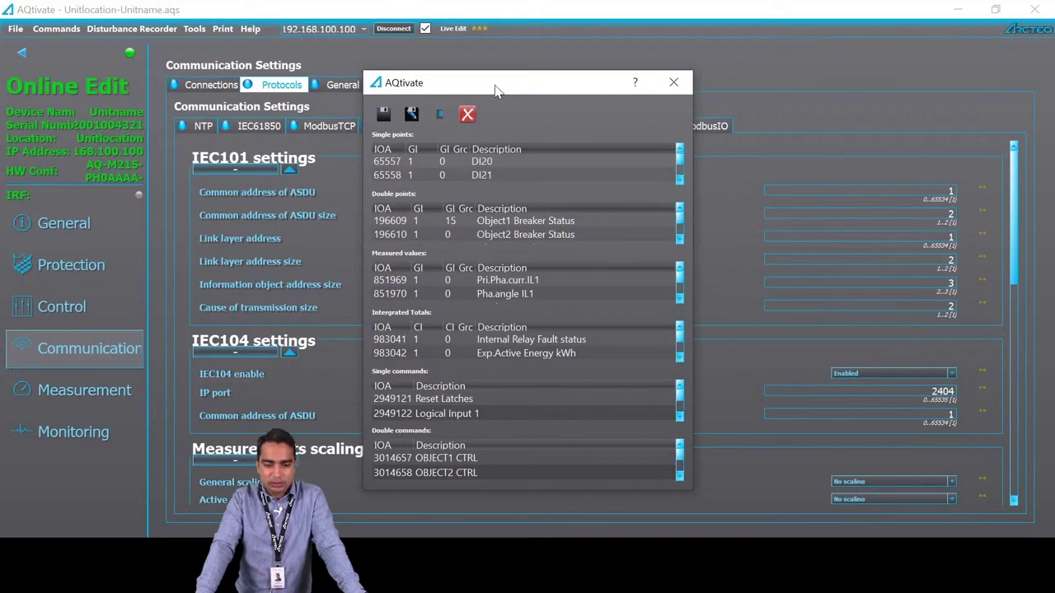
{"action": "left_click_drag", "start_coordinate": [372, 75], "coordinate": [188, 4]}
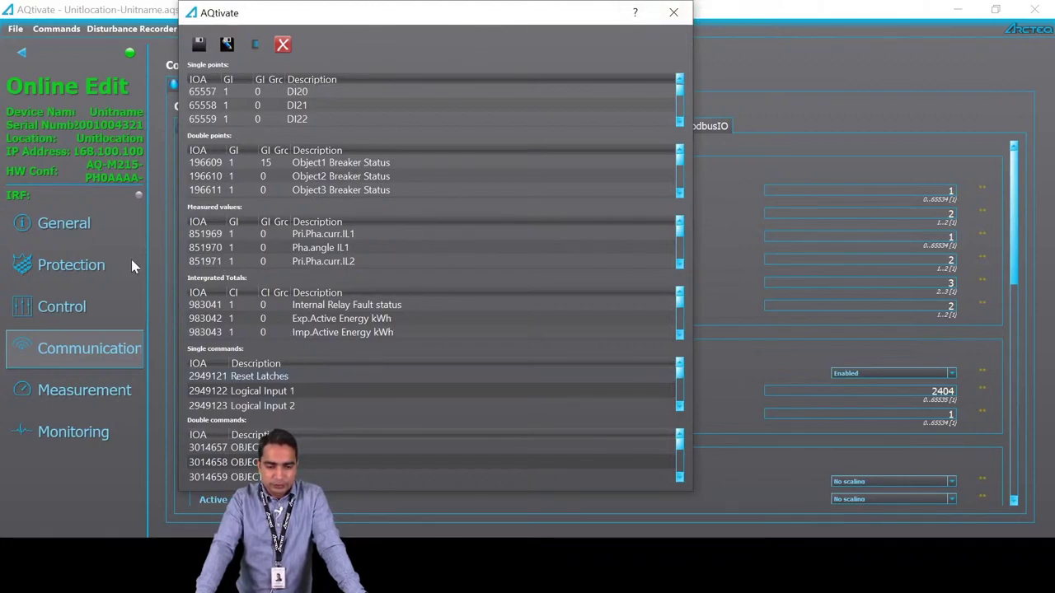
{"action": "left_click_drag", "start_coordinate": [439, 24], "coordinate": [597, 24]}
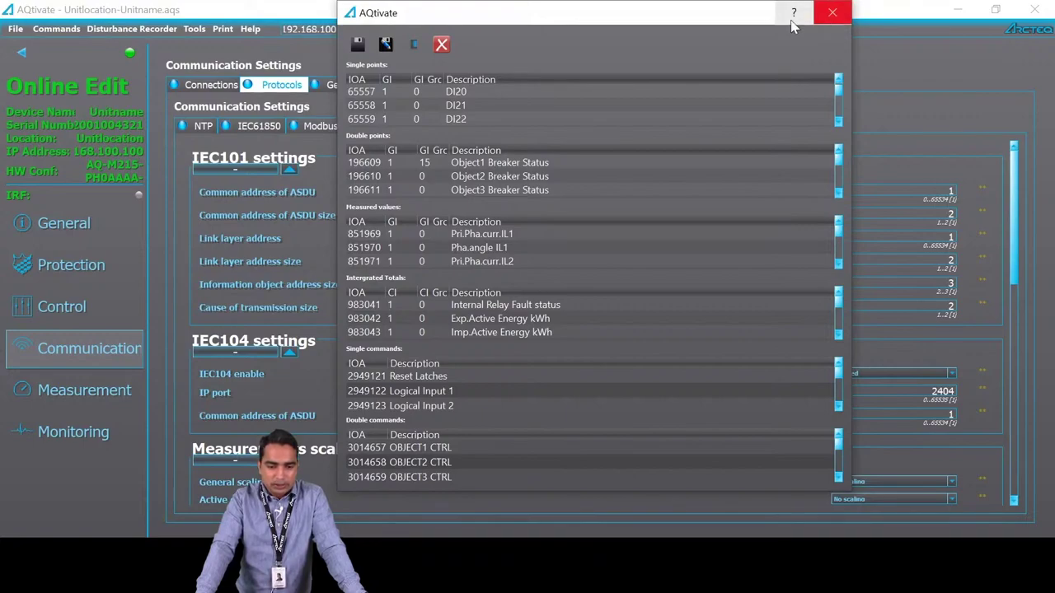
{"action": "left_click_drag", "start_coordinate": [506, 21], "coordinate": [542, 31]}
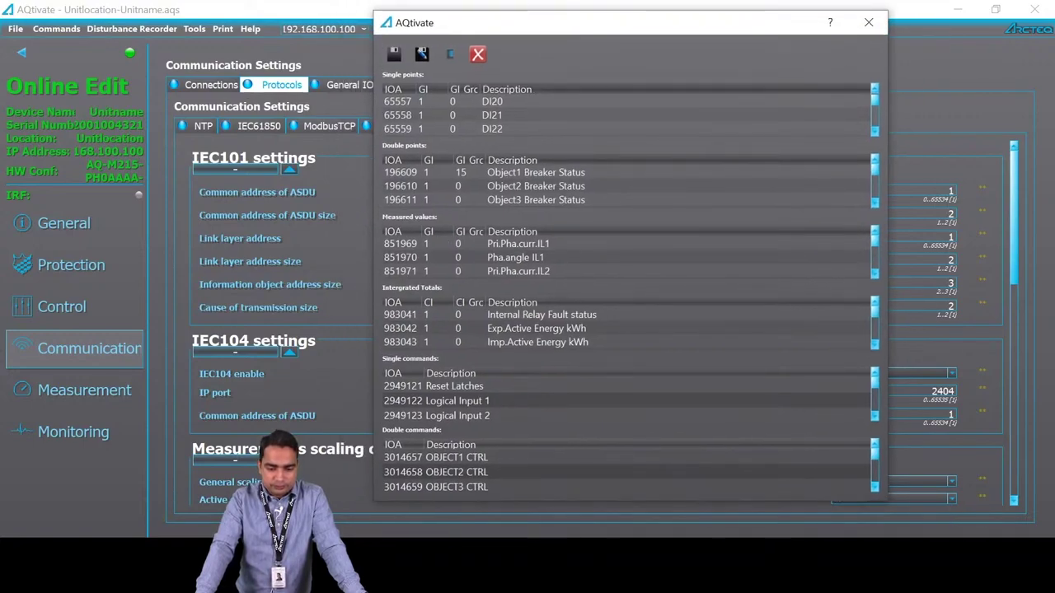
{"action": "key", "text": "alt+Tab"}
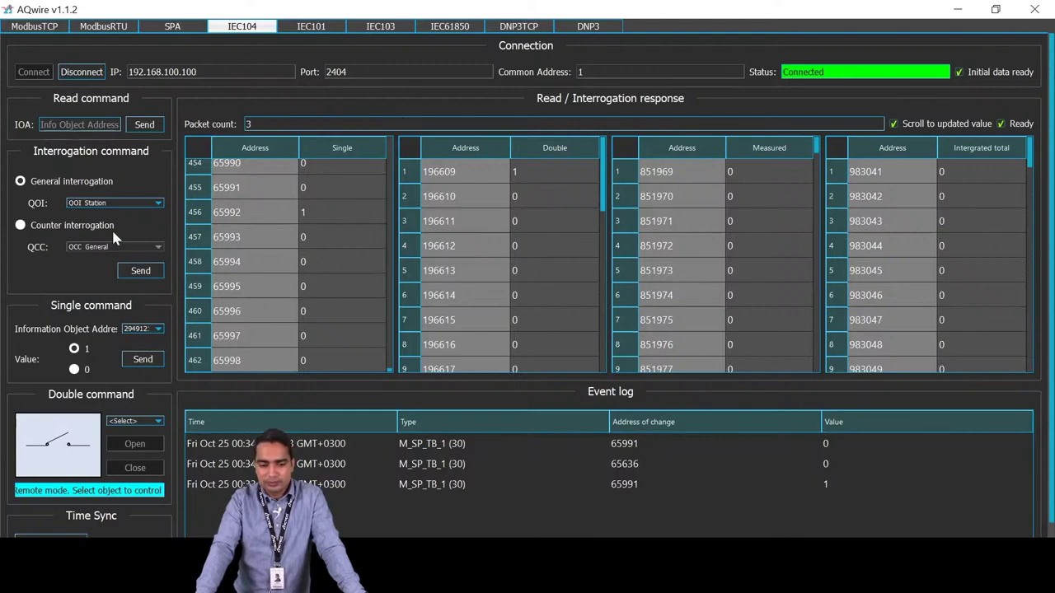
- Scroll through AQwire's Single, Measured and Integrated total tables, then return to AQtivate's point map
{"action": "scroll", "coordinate": [320, 229], "scroll_direction": "down", "scroll_amount": 1}
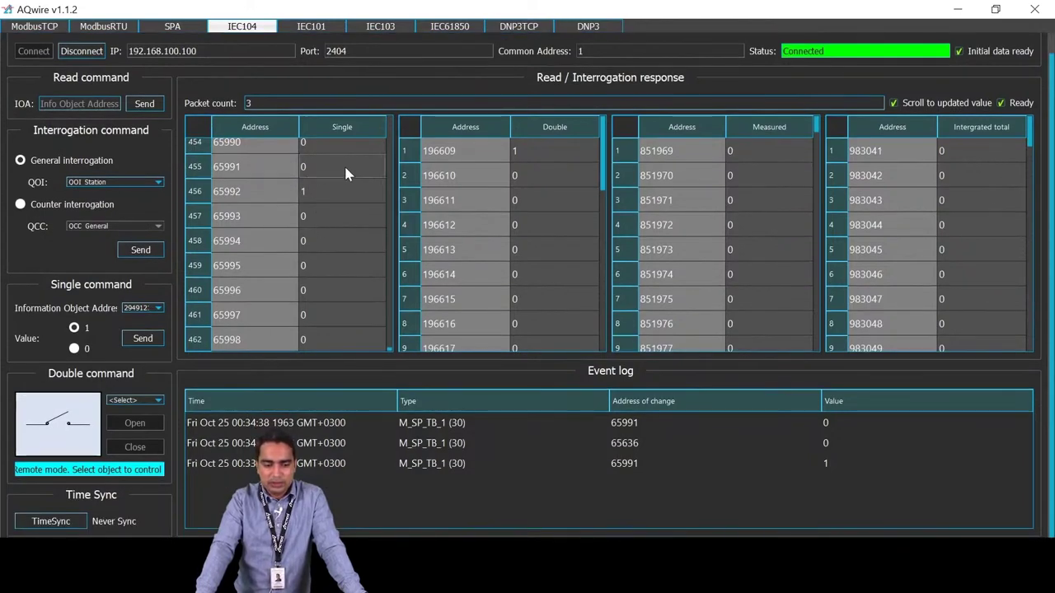
{"action": "scroll", "coordinate": [341, 190], "scroll_direction": "up", "scroll_amount": 3}
{"action": "scroll", "coordinate": [344, 195], "scroll_direction": "up", "scroll_amount": 3}
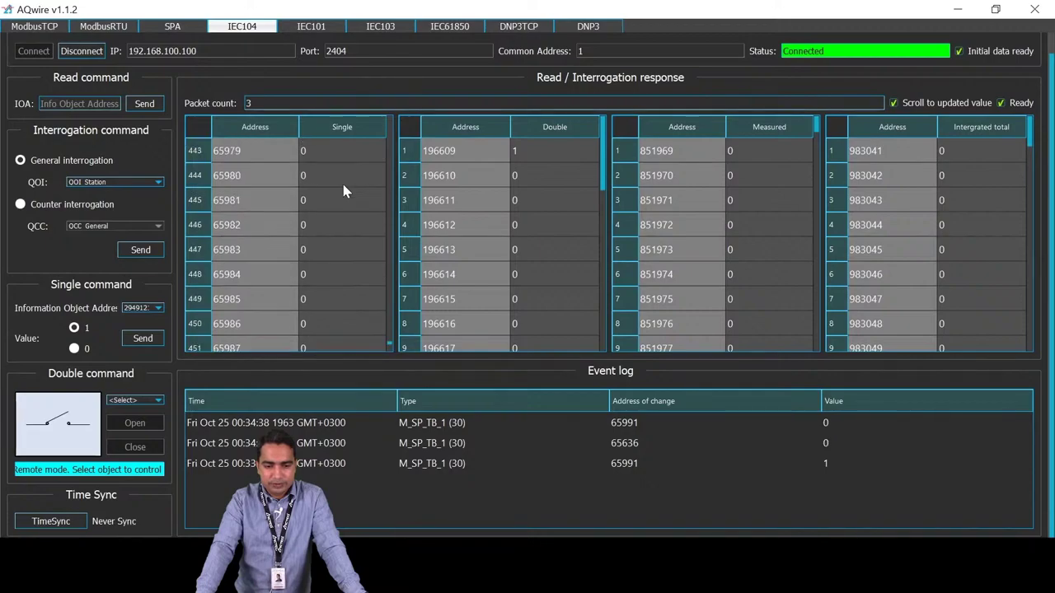
{"action": "scroll", "coordinate": [544, 202], "scroll_direction": "down", "scroll_amount": 3}
{"action": "scroll", "coordinate": [522, 201], "scroll_direction": "up", "scroll_amount": 4}
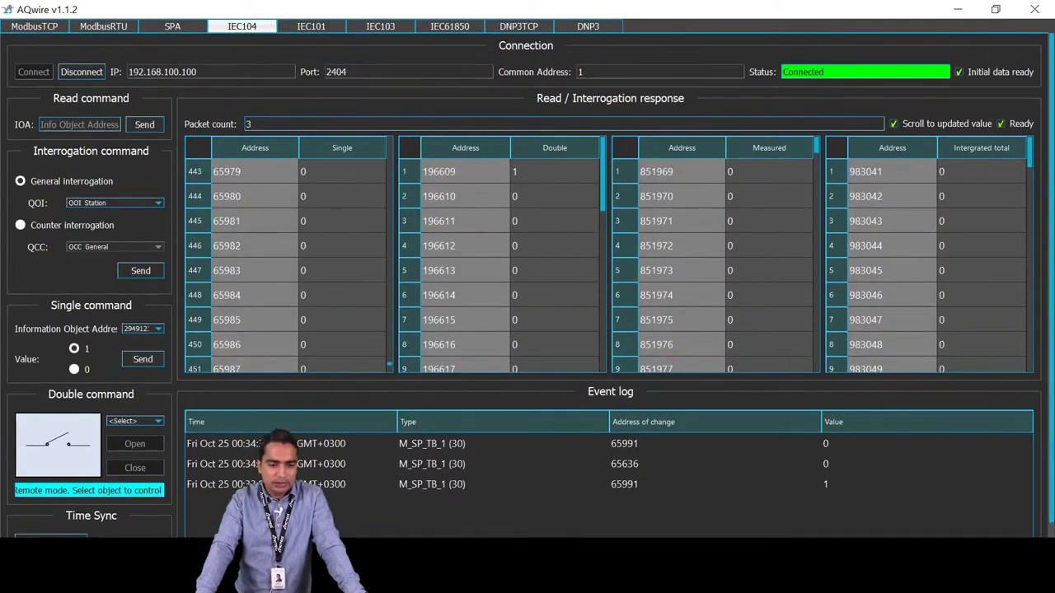
{"action": "scroll", "coordinate": [704, 229], "scroll_direction": "down", "scroll_amount": 20}
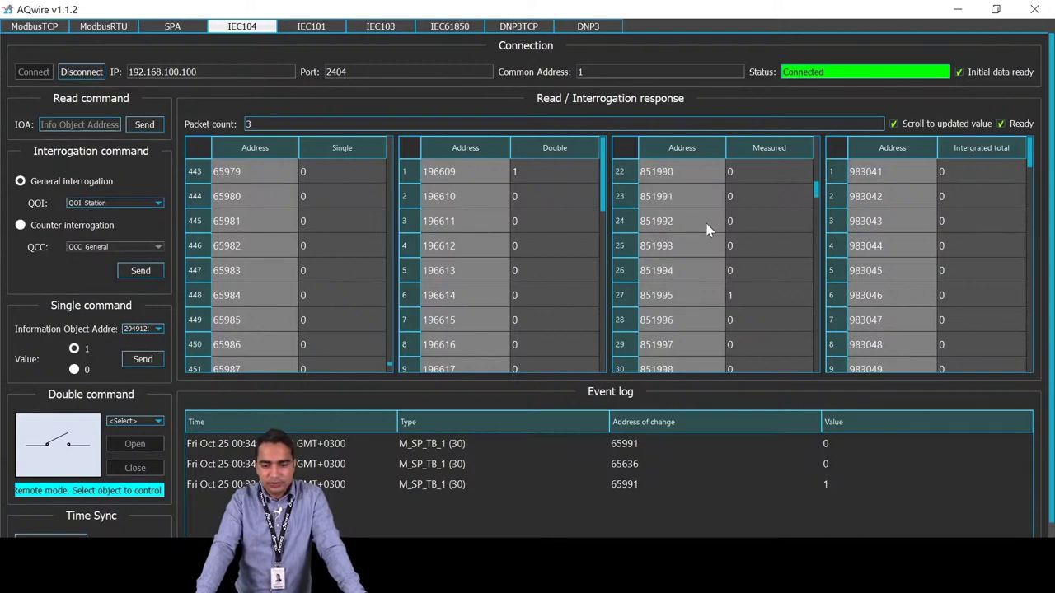
{"action": "scroll", "coordinate": [704, 231], "scroll_direction": "up", "scroll_amount": 15}
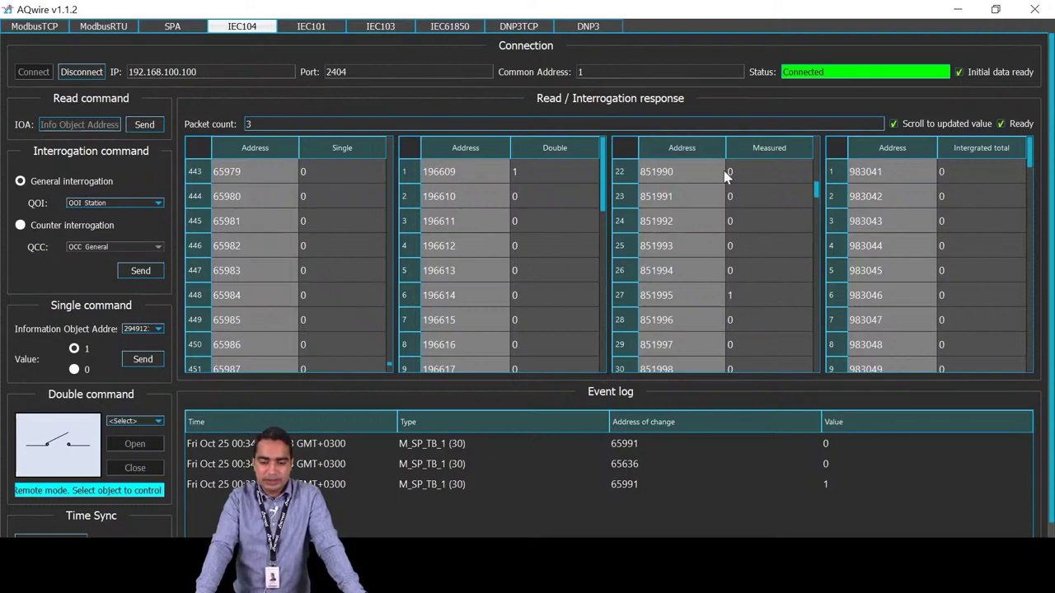
{"action": "scroll", "coordinate": [918, 231], "scroll_direction": "down", "scroll_amount": 12}
{"action": "scroll", "coordinate": [916, 237], "scroll_direction": "up", "scroll_amount": 12}
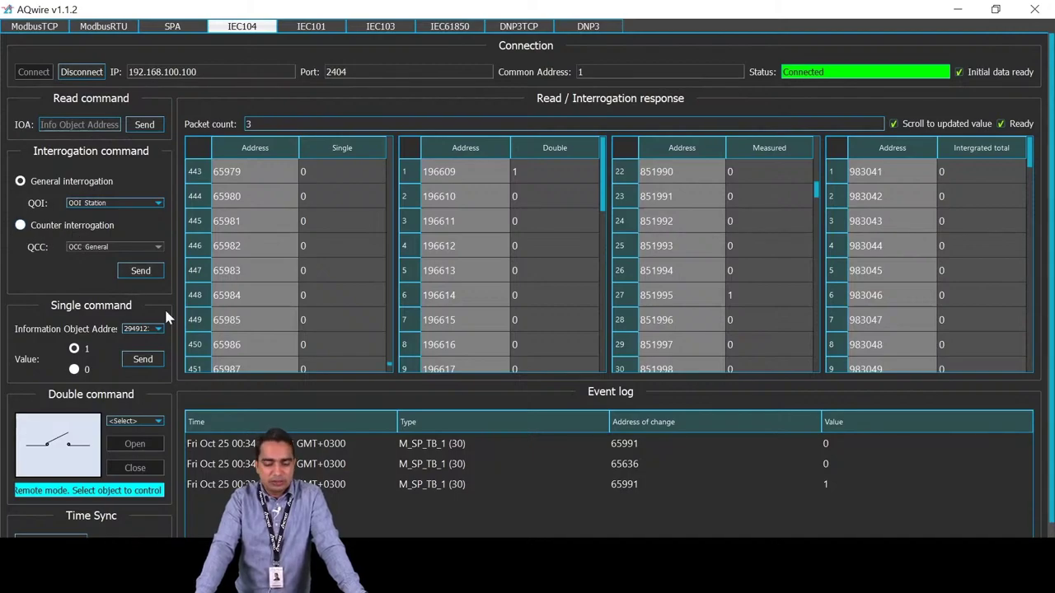
{"action": "key", "text": "alt+Tab"}
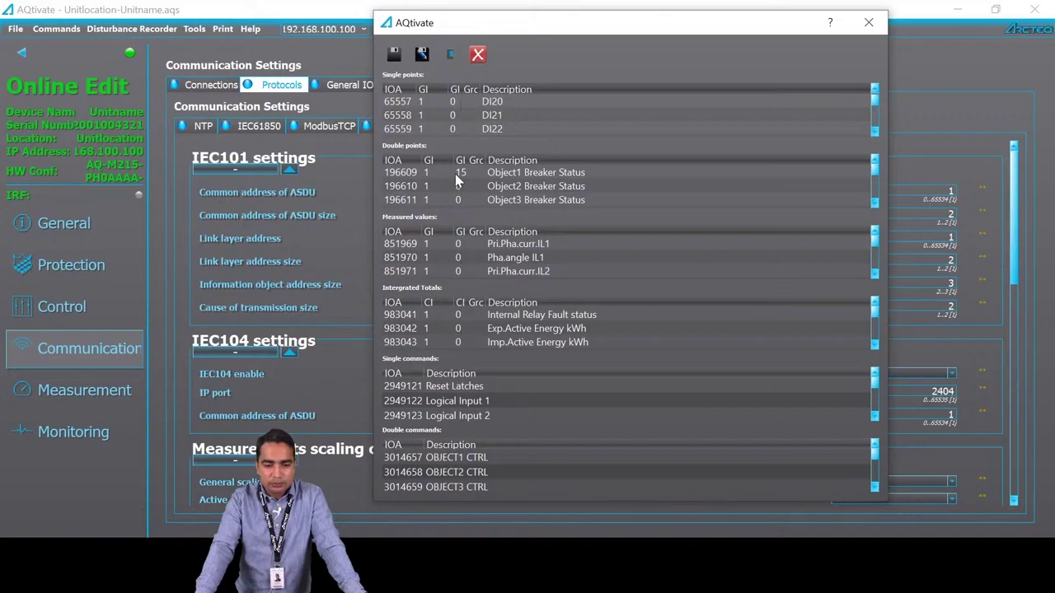
- Set the GI group of single points DI5, DI6 and DI7 to 1 and close the map
{"action": "scroll", "coordinate": [498, 101], "scroll_direction": "up", "scroll_amount": 5}
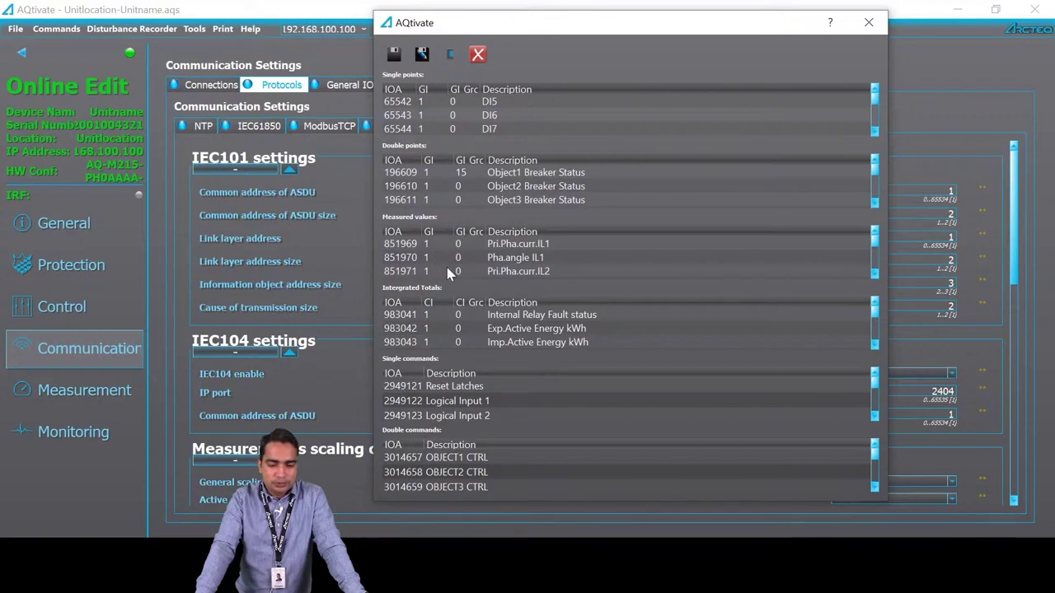
{"action": "left_click", "coordinate": [459, 106]}
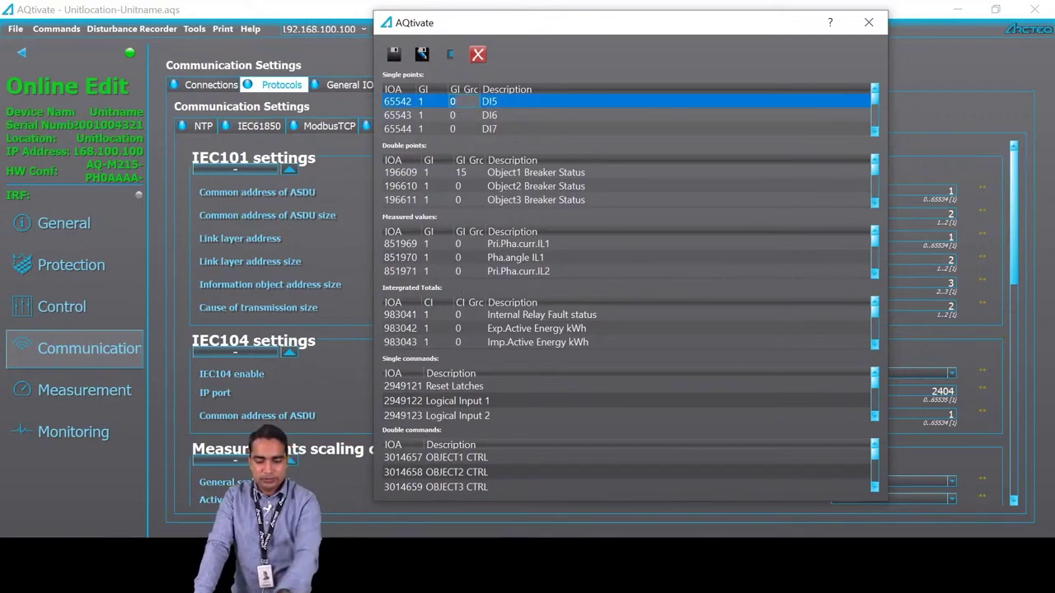
{"action": "left_click", "coordinate": [453, 115]}
{"action": "left_click", "coordinate": [461, 129]}
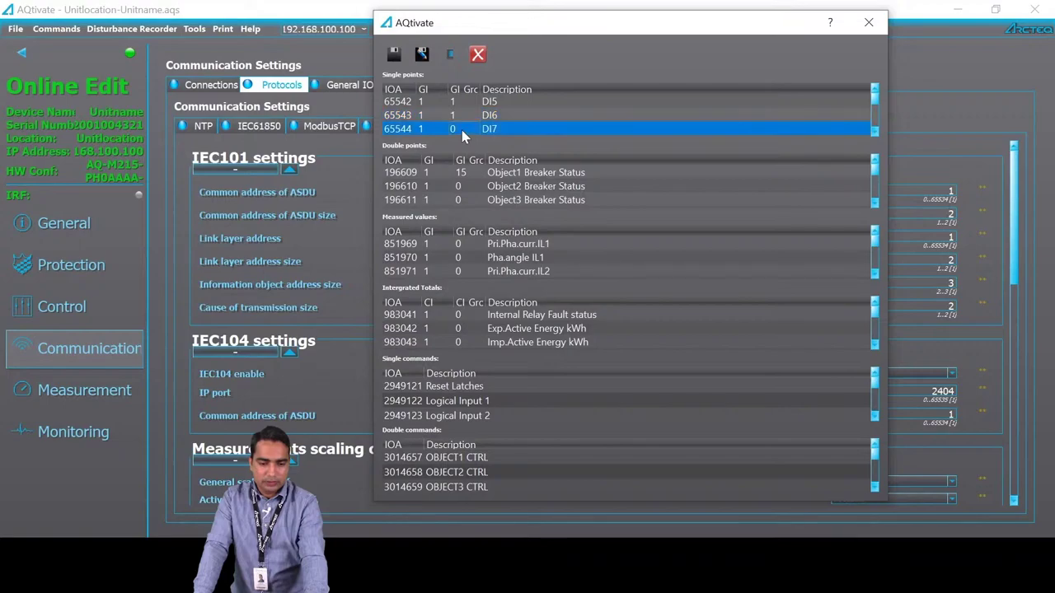
{"action": "type", "text": "1"}
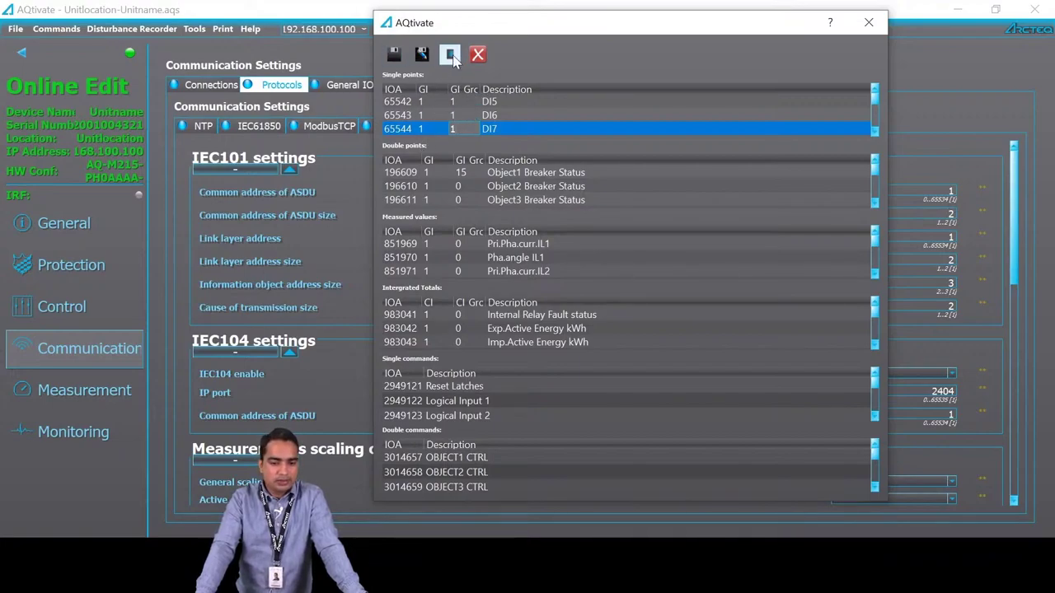
{"action": "left_click", "coordinate": [870, 25]}
{"action": "key", "text": "alt+Tab"}
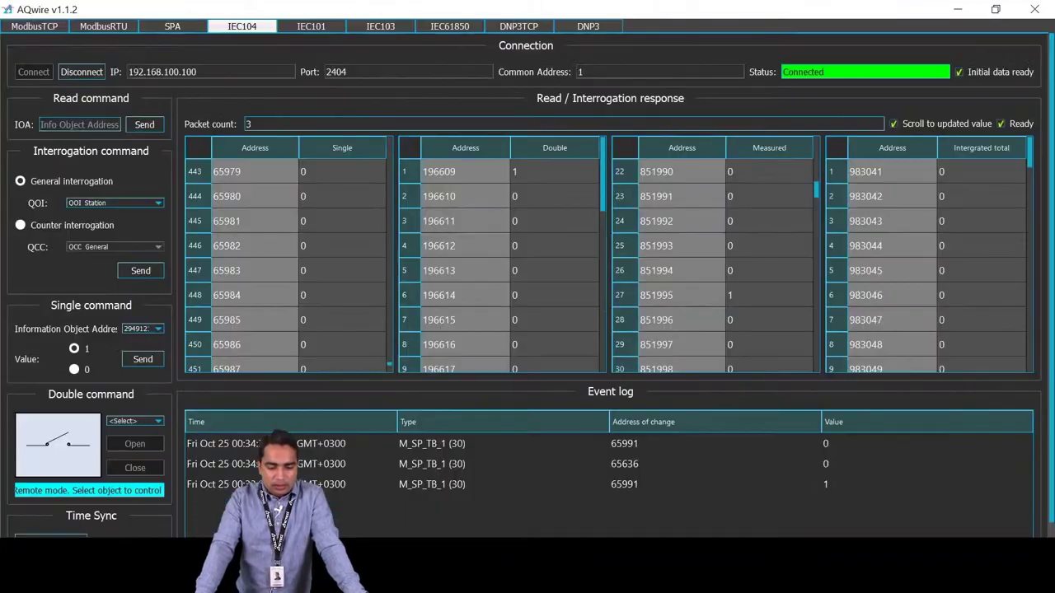
- Send an interrogation command with qualifier QOI Group 1, bringing the packet count to 4
{"action": "left_click", "coordinate": [103, 209]}
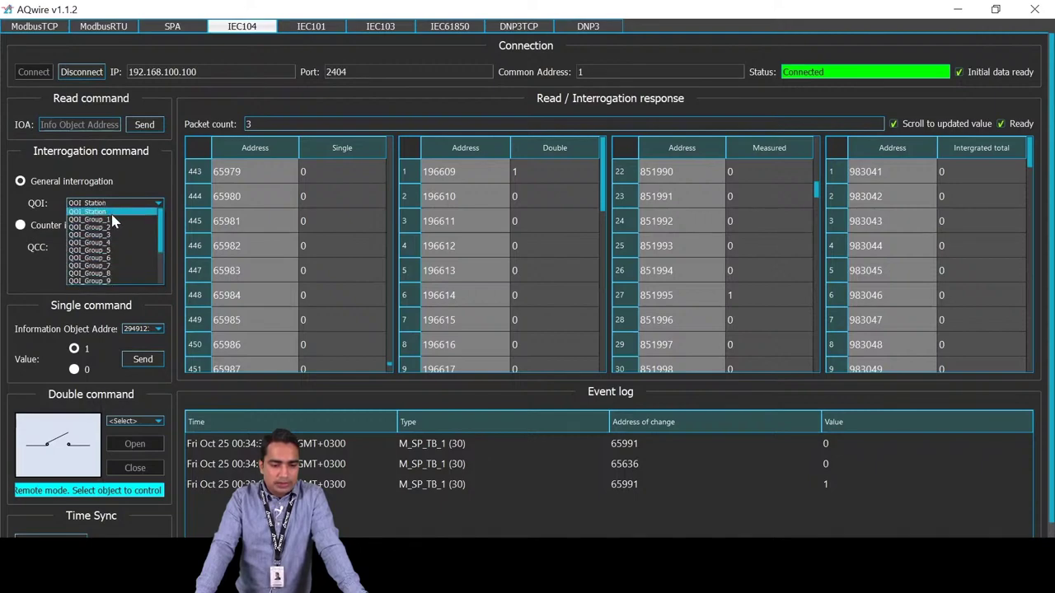
{"action": "scroll", "coordinate": [115, 231], "scroll_direction": "down", "scroll_amount": 3}
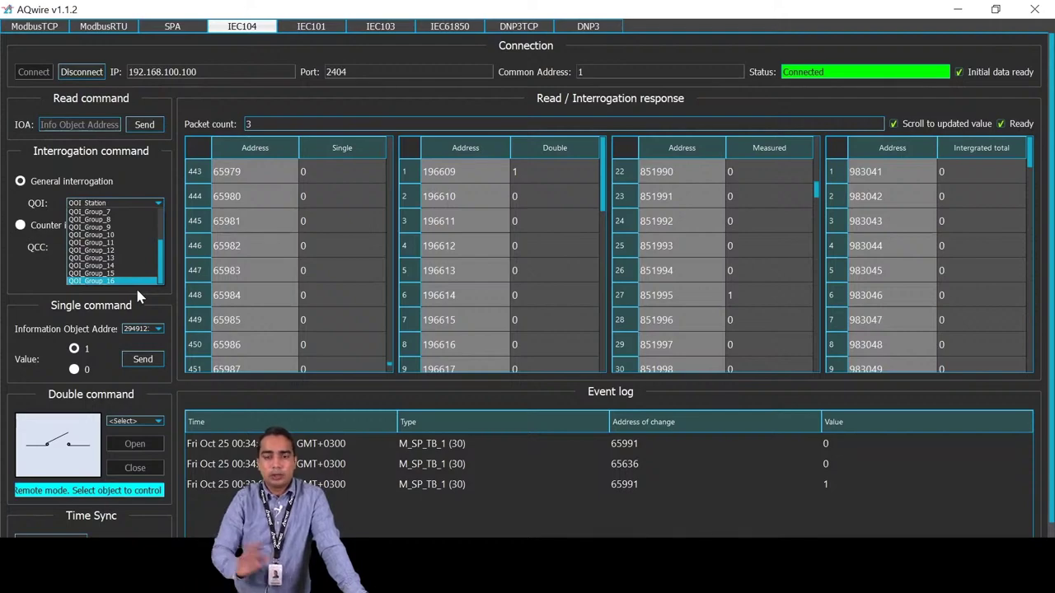
{"action": "scroll", "coordinate": [130, 235], "scroll_direction": "up", "scroll_amount": 3}
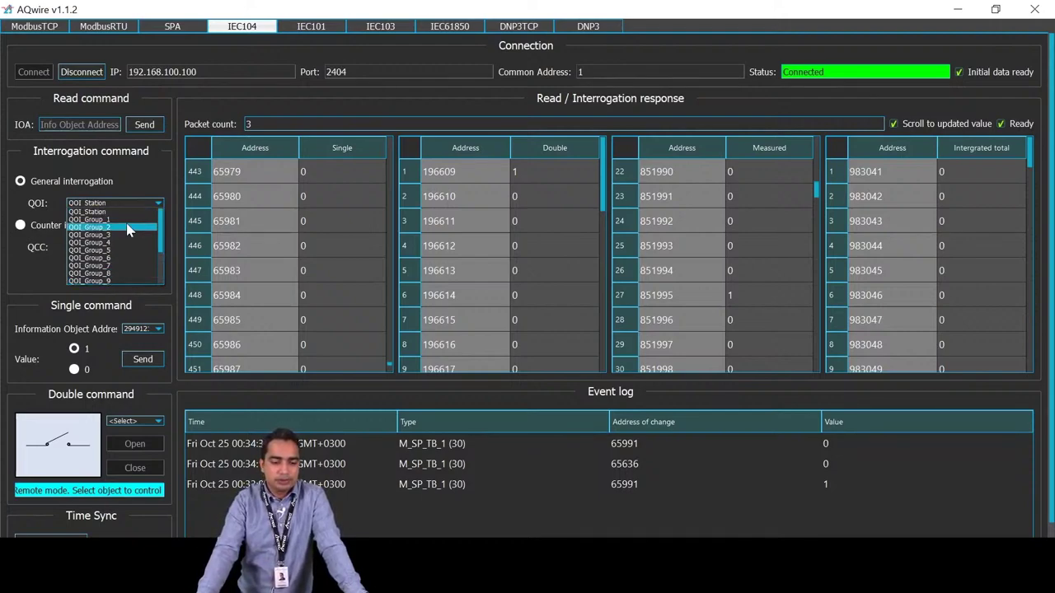
{"action": "left_click", "coordinate": [127, 220]}
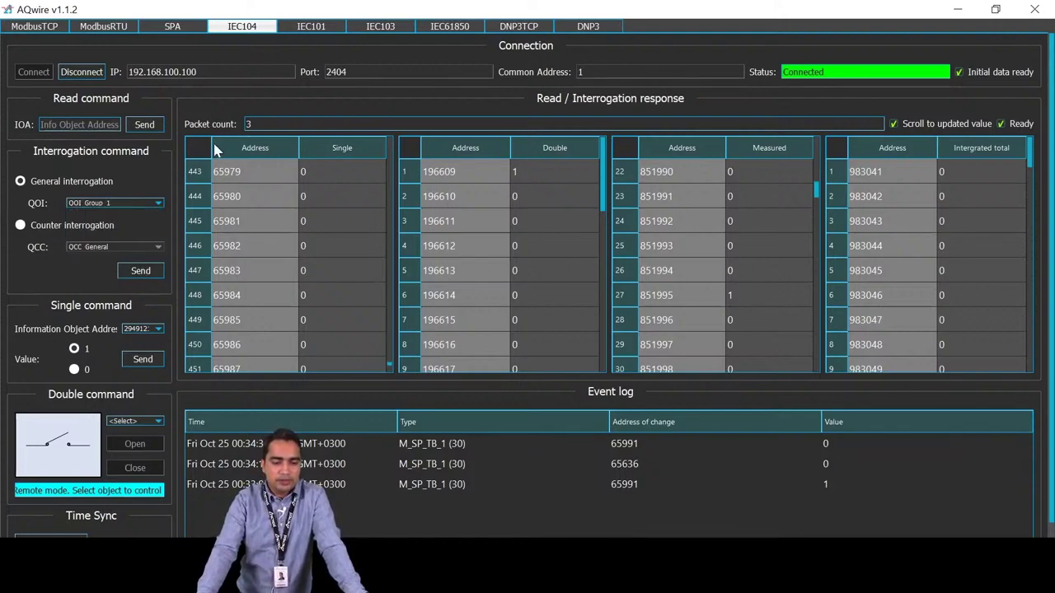
{"action": "left_click", "coordinate": [142, 271]}
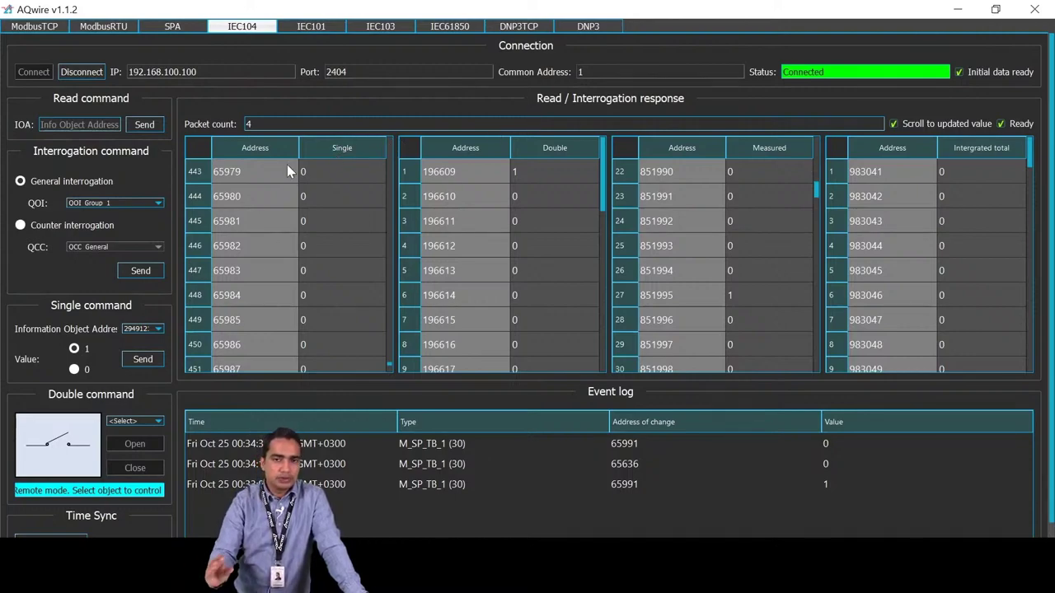
{"action": "scroll", "coordinate": [299, 235], "scroll_direction": "down", "scroll_amount": 5}
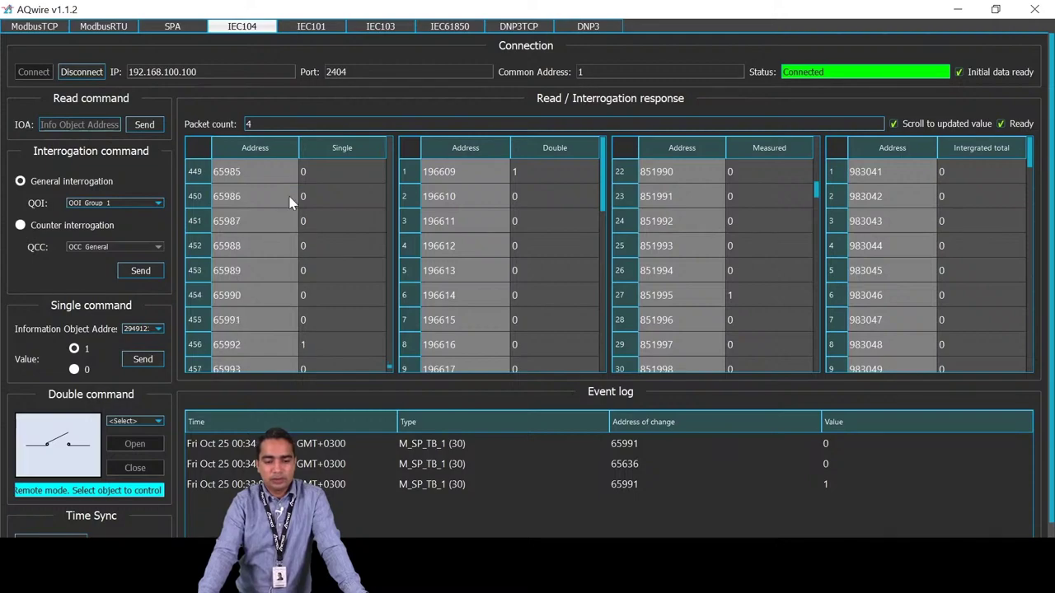
{"action": "scroll", "coordinate": [297, 235], "scroll_direction": "up", "scroll_amount": 5}
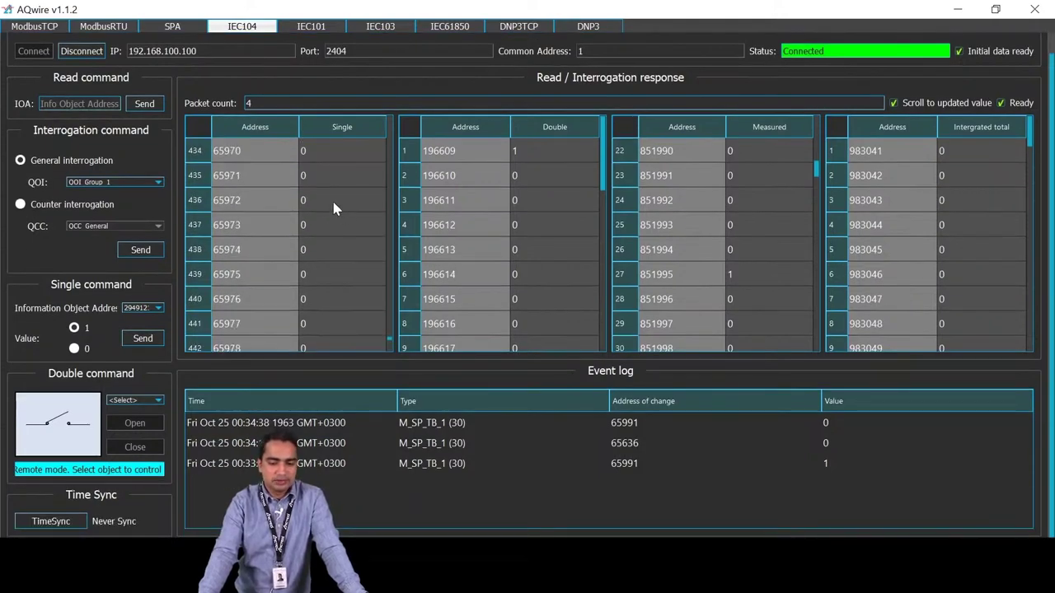
{"action": "scroll", "coordinate": [329, 278], "scroll_direction": "down", "scroll_amount": 3}
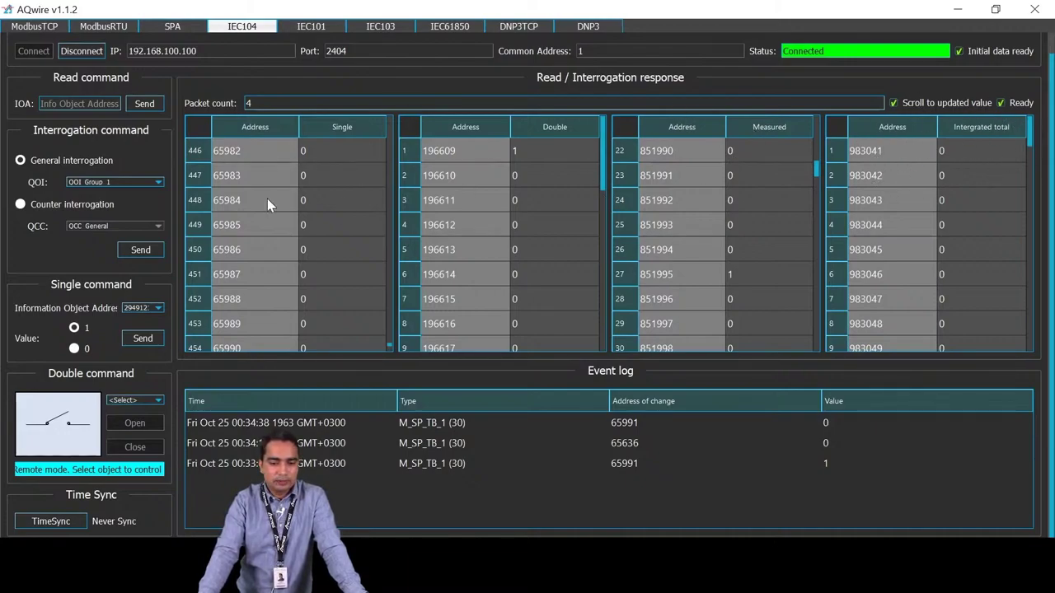
- Select Counter interrogation, leaving the QCC General qualifier and single-command address unchanged
{"action": "left_click", "coordinate": [23, 206]}
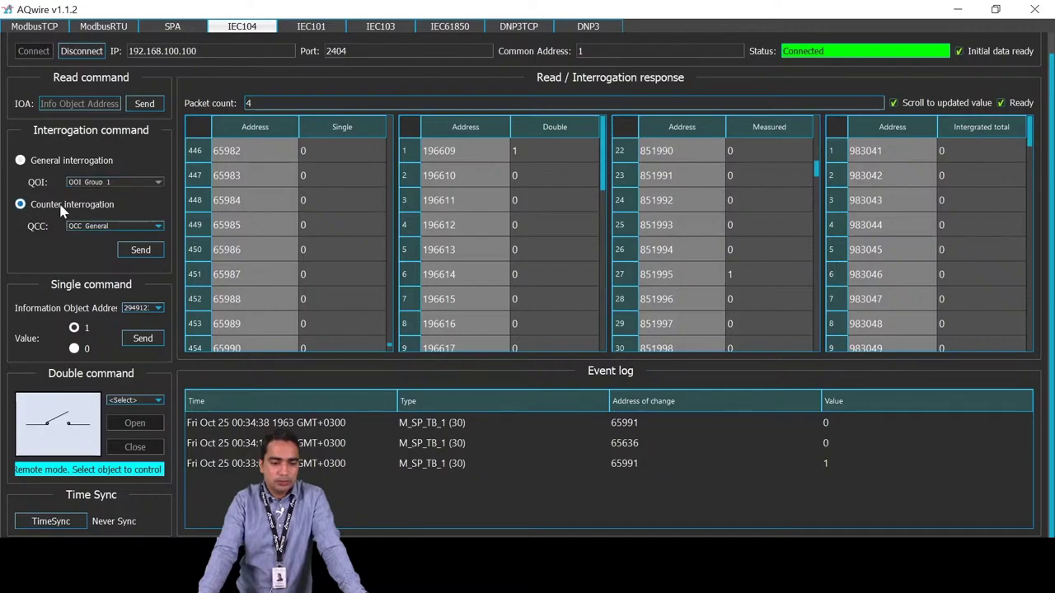
{"action": "left_click", "coordinate": [115, 226]}
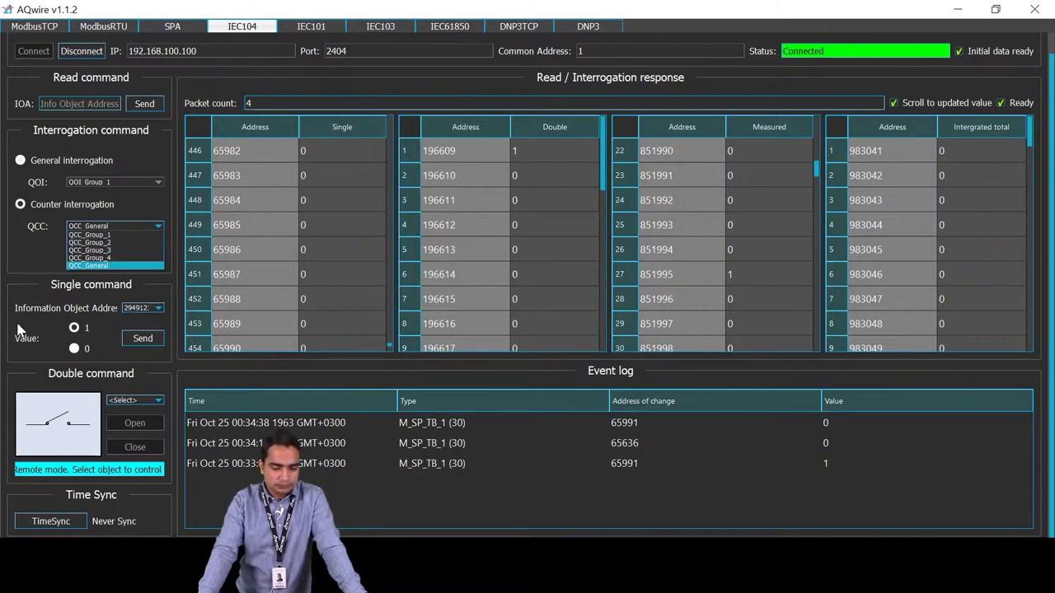
{"action": "key", "text": "Escape"}
{"action": "left_click", "coordinate": [146, 307]}
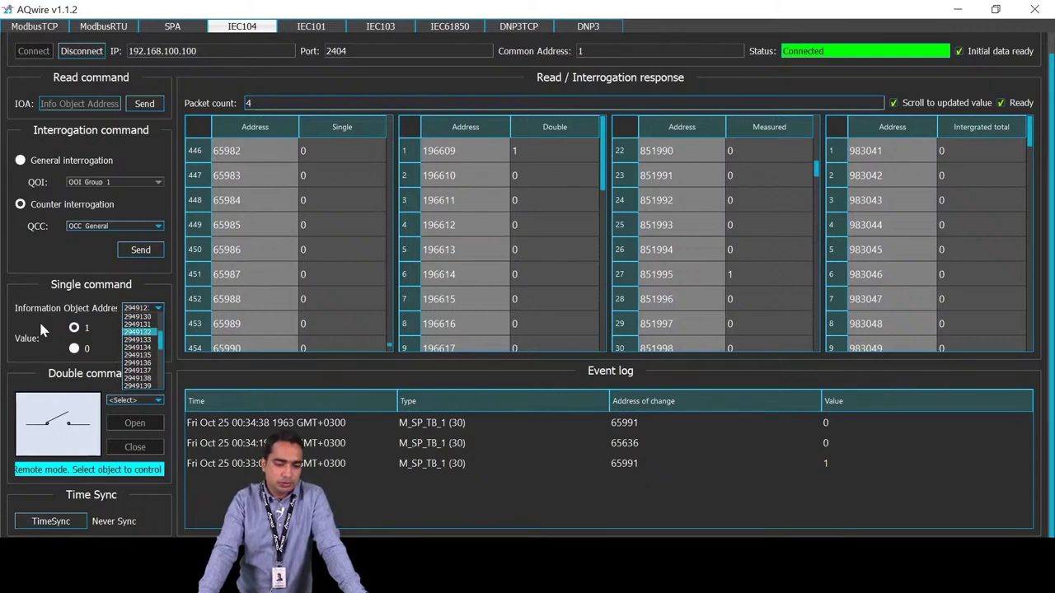
{"action": "left_click", "coordinate": [5, 334]}
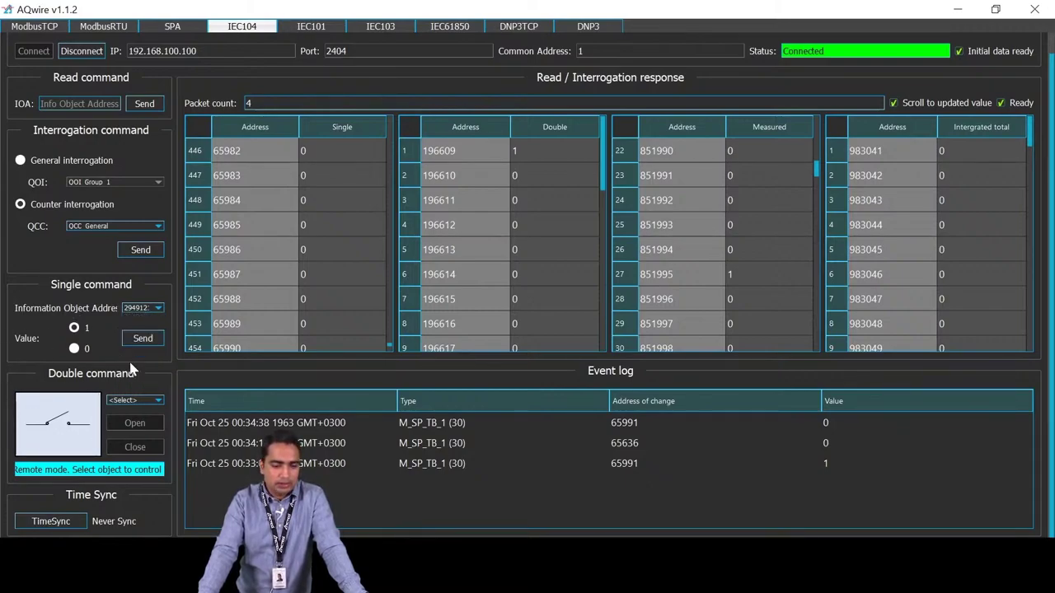
- Send a Close double command to Object 1
{"action": "left_click", "coordinate": [120, 402]}
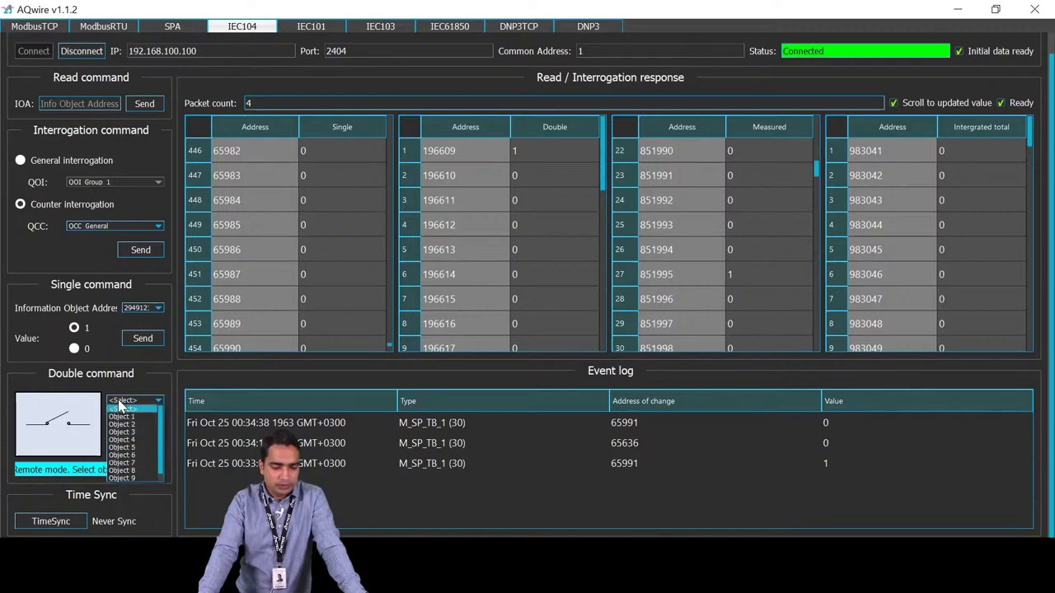
{"action": "left_click", "coordinate": [120, 414]}
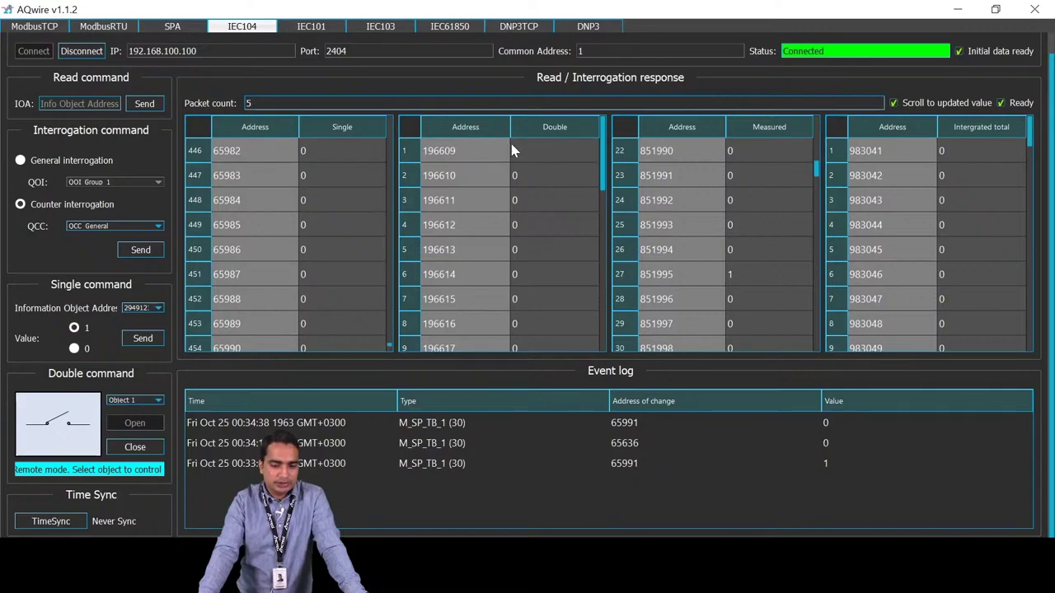
{"action": "left_click", "coordinate": [135, 448]}
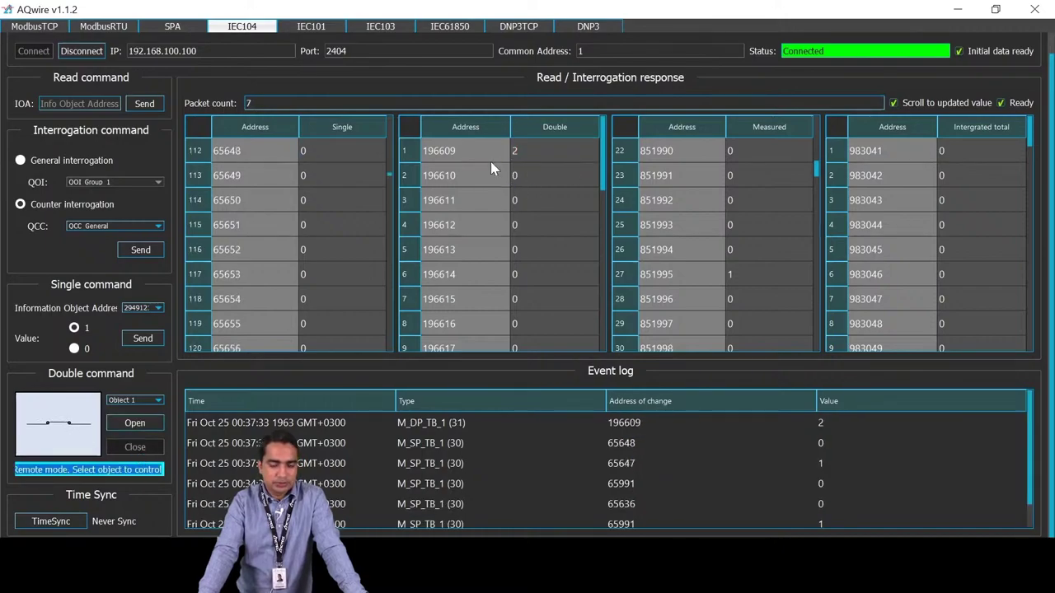
- Send an Open double command to Object 1 so its double point returns to 1
{"action": "left_click", "coordinate": [138, 405]}
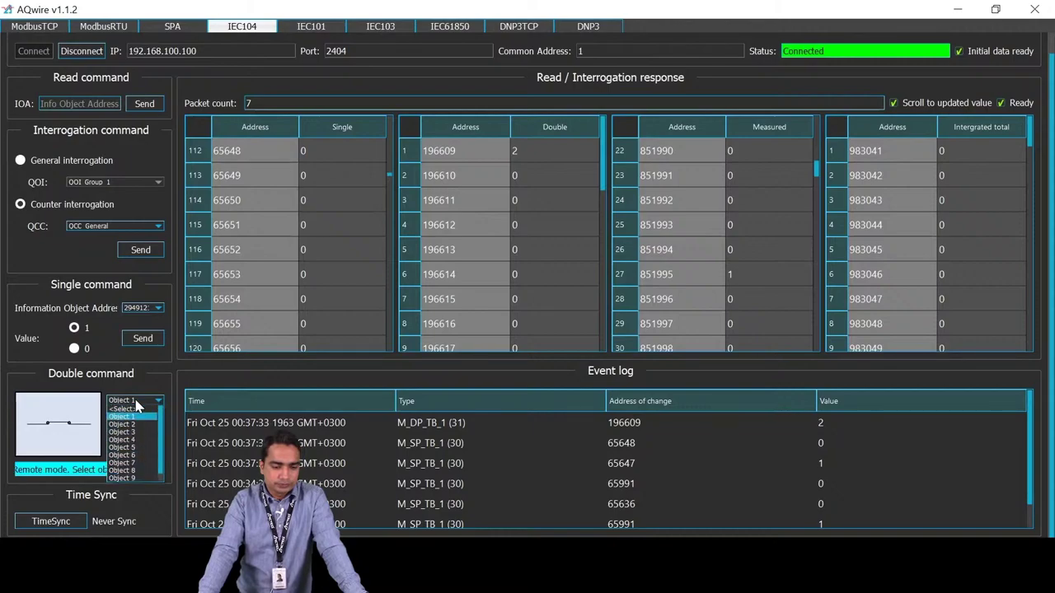
{"action": "left_click", "coordinate": [130, 415]}
{"action": "left_click", "coordinate": [134, 423]}
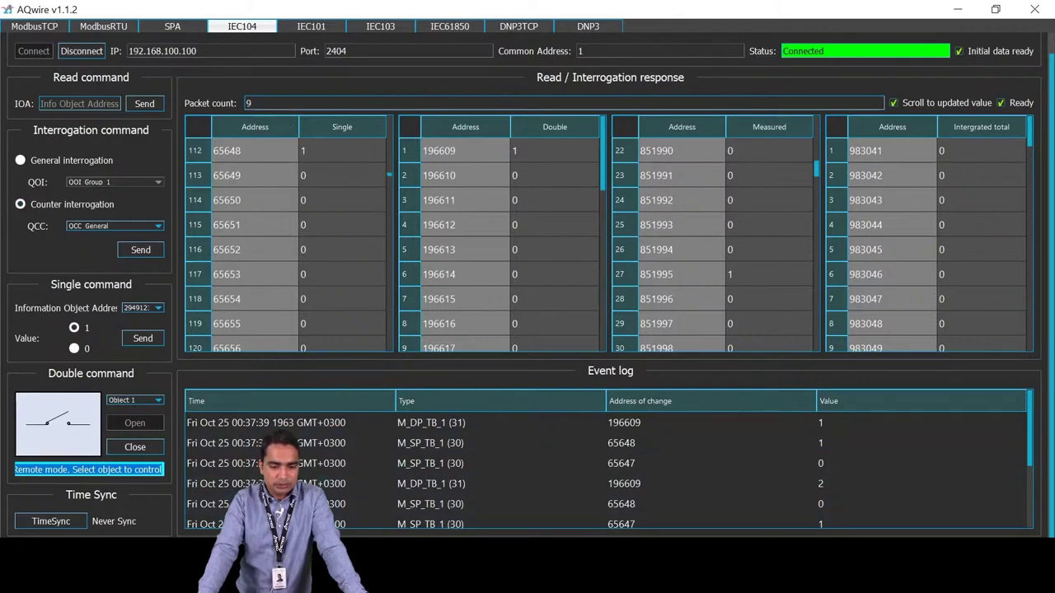
{"action": "key", "text": "alt+Tab"}
- Briefly reopen and close the IEC101/IEC104 map, then set IEC104 enable to disabled
{"action": "left_click", "coordinate": [193, 28]}
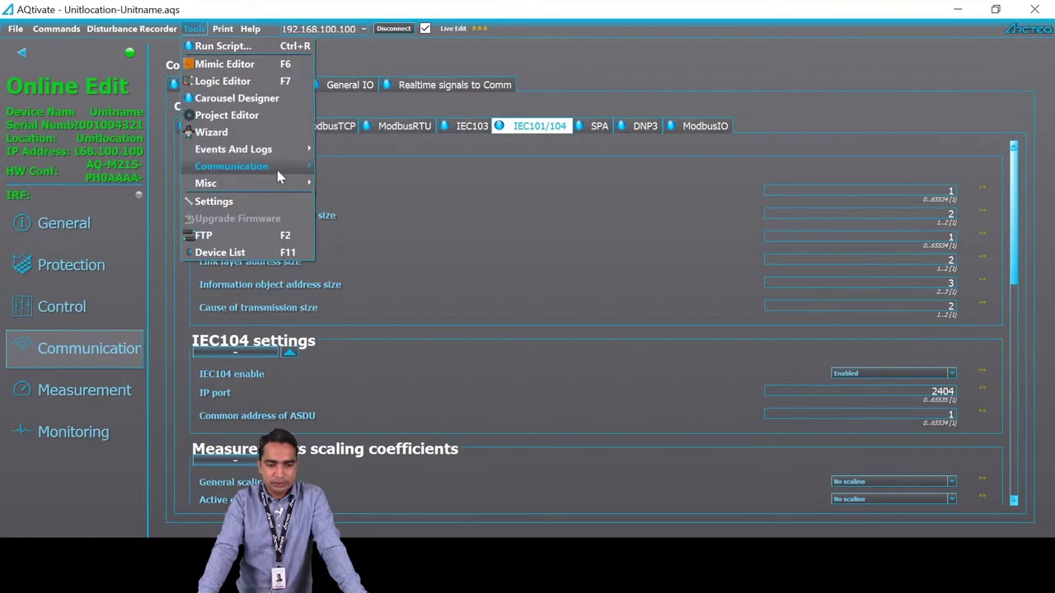
{"action": "mouse_move", "coordinate": [277, 170]}
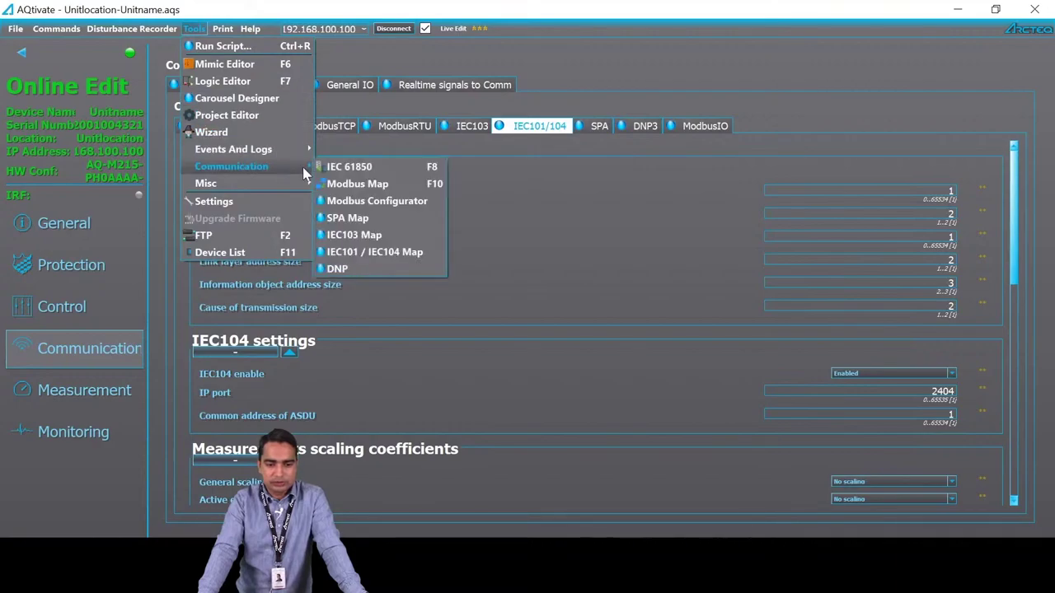
{"action": "left_click", "coordinate": [378, 249]}
{"action": "left_click", "coordinate": [672, 80]}
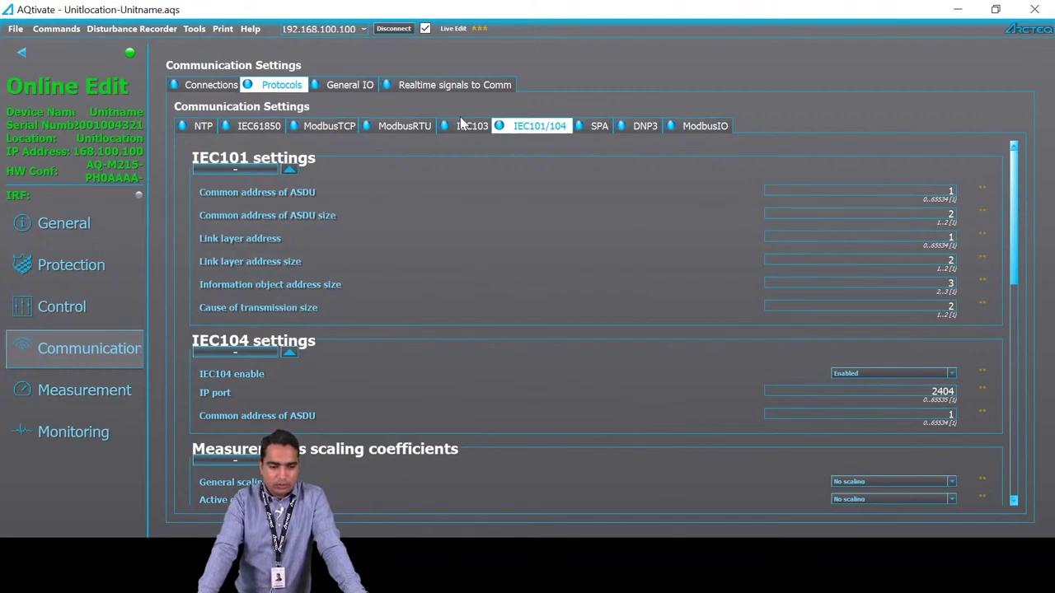
{"action": "left_click", "coordinate": [860, 373]}
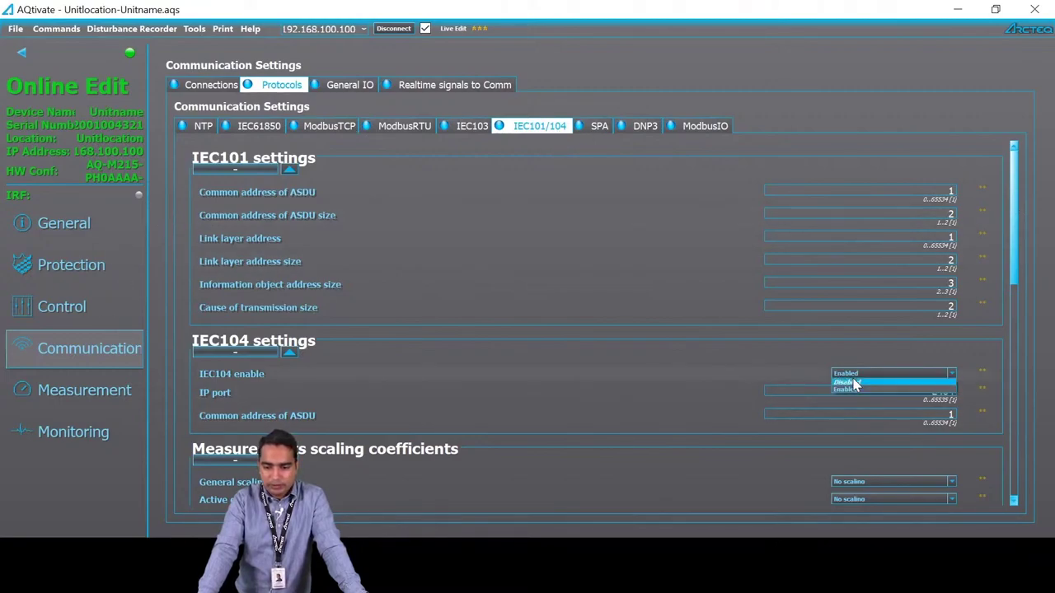
{"action": "left_click", "coordinate": [853, 382]}
{"action": "left_click", "coordinate": [845, 372]}
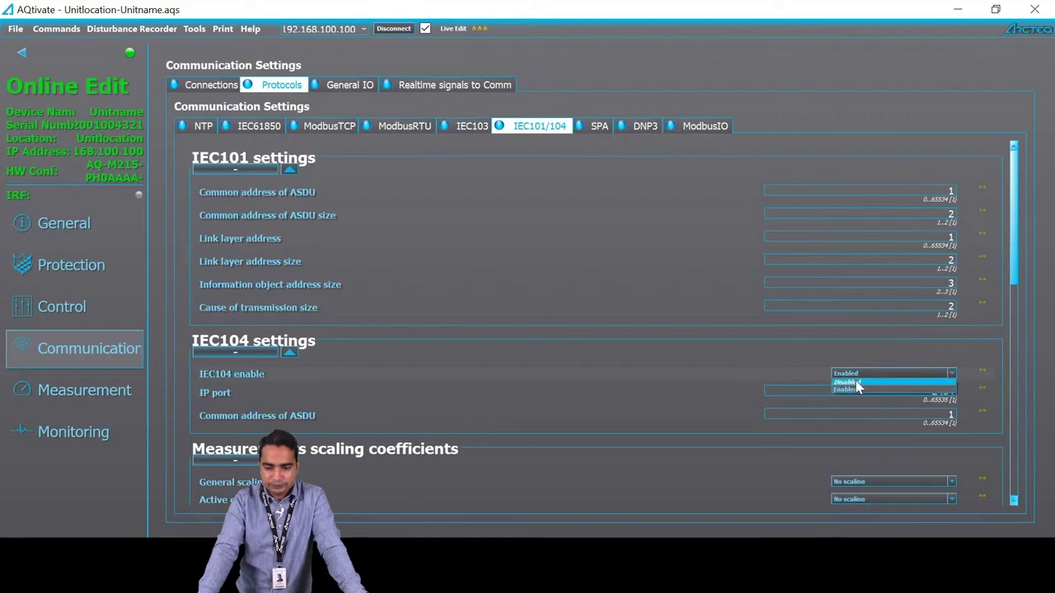
{"action": "left_click", "coordinate": [856, 382]}
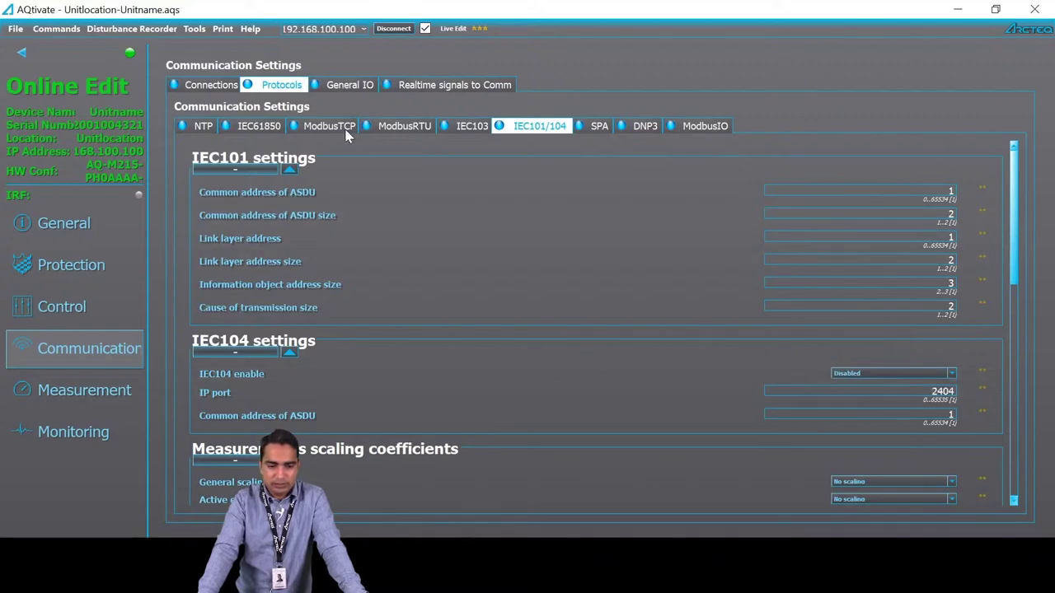
- Set the IEC61850 enable setting to Enabled on the IEC61850 protocol page
{"action": "left_click", "coordinate": [256, 127]}
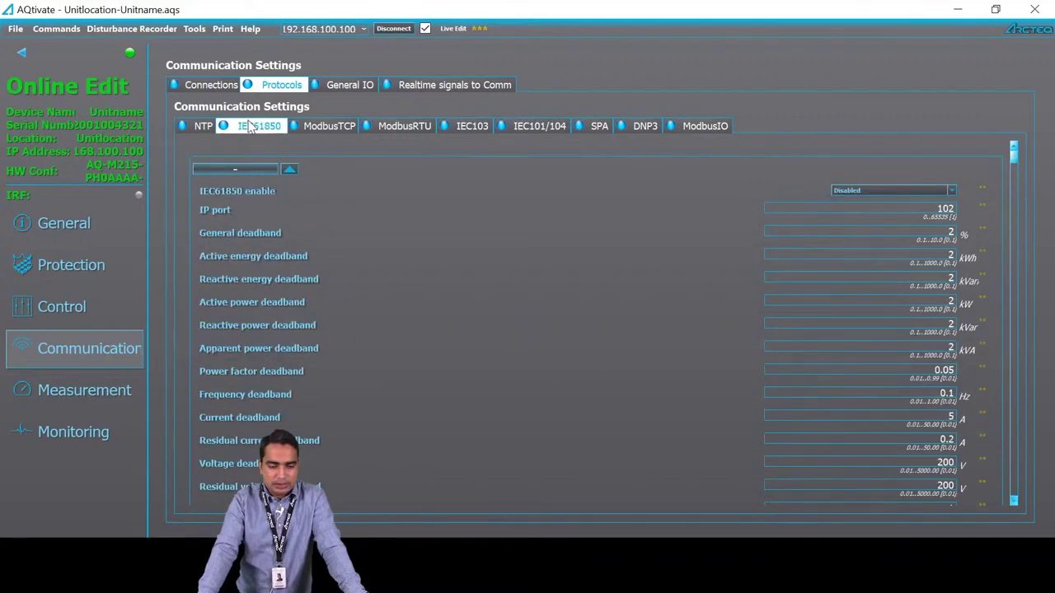
{"action": "left_click", "coordinate": [850, 192]}
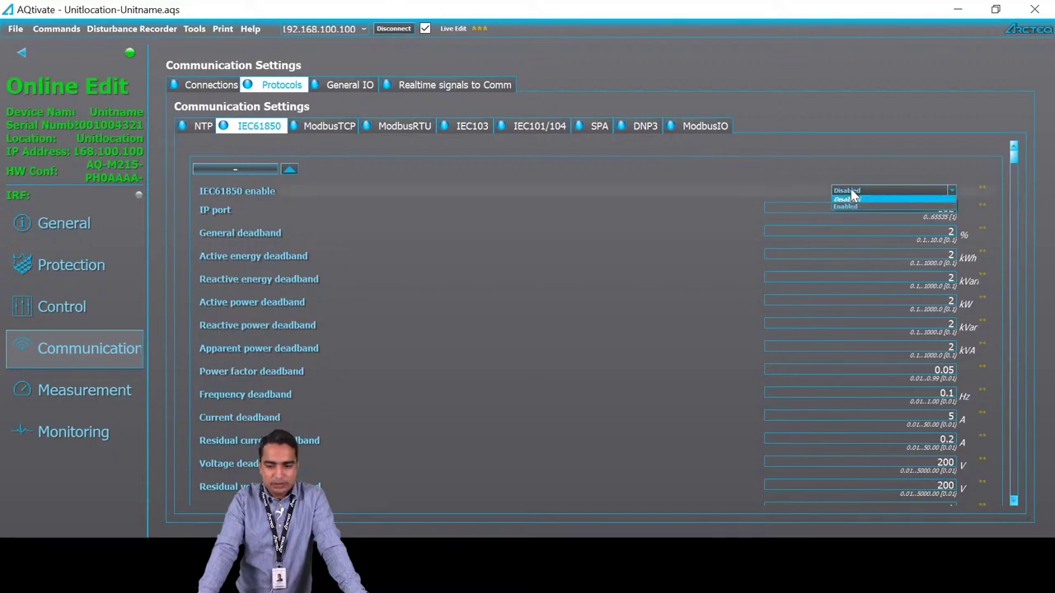
{"action": "left_click", "coordinate": [852, 198]}
{"action": "left_click", "coordinate": [850, 188]}
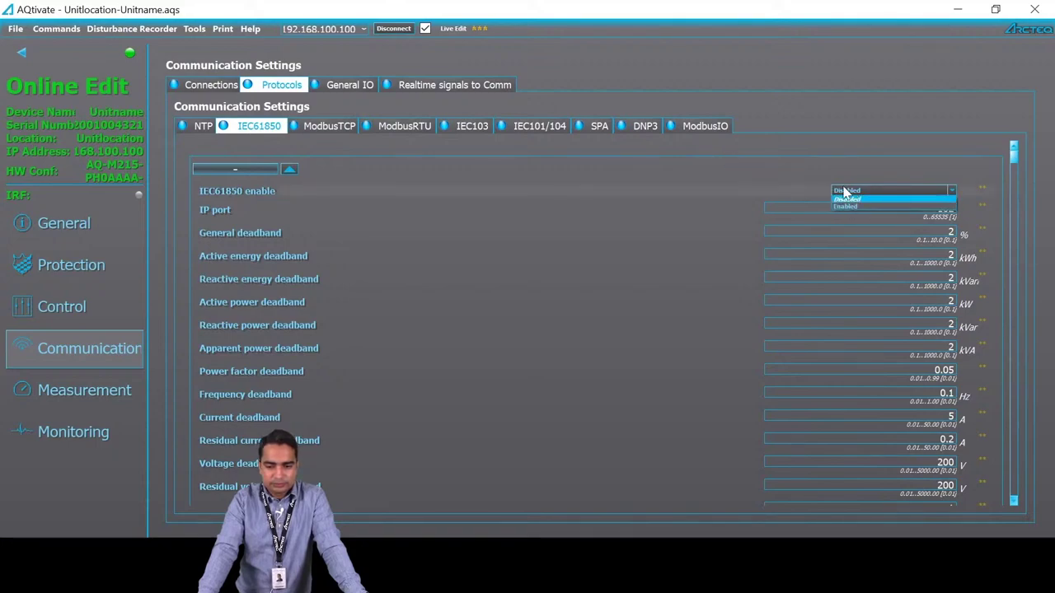
{"action": "left_click", "coordinate": [850, 206]}
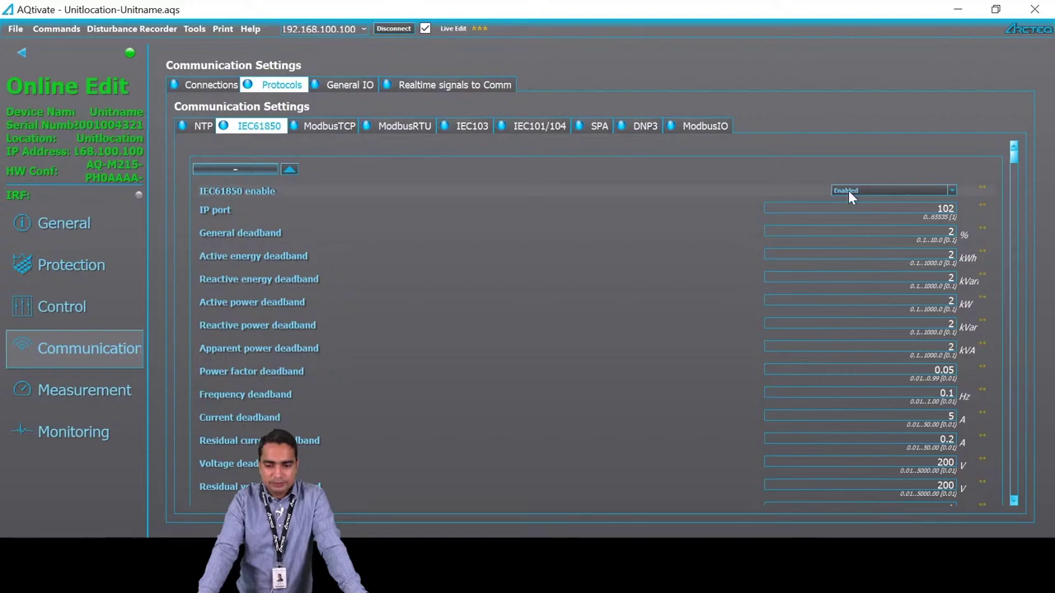
{"action": "left_click", "coordinate": [848, 191]}
{"action": "left_click", "coordinate": [853, 208]}
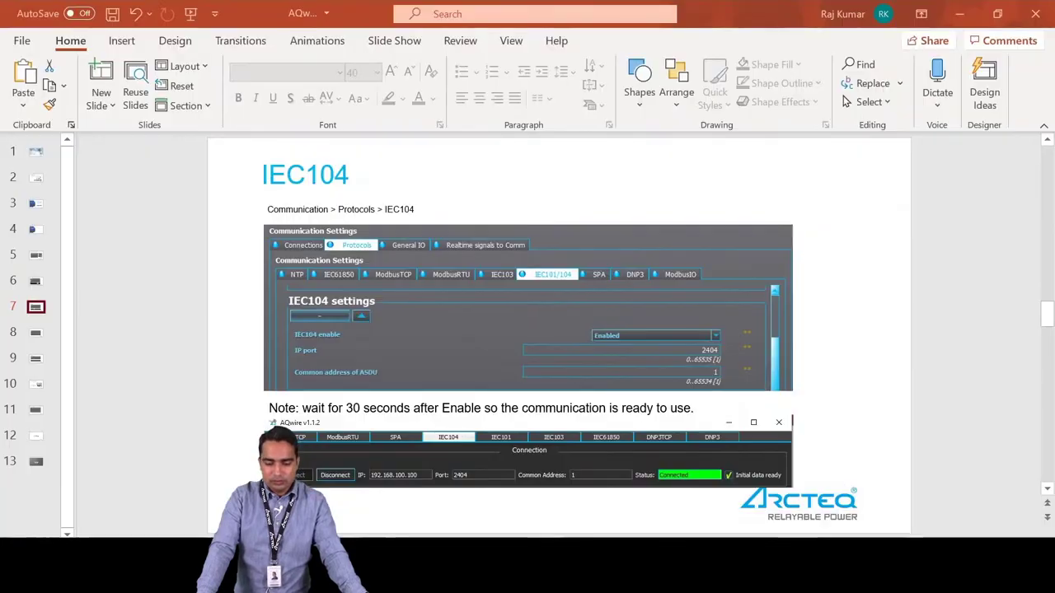
{"action": "key", "text": "Page_Down"}
{"action": "key", "text": "Page_Down"}
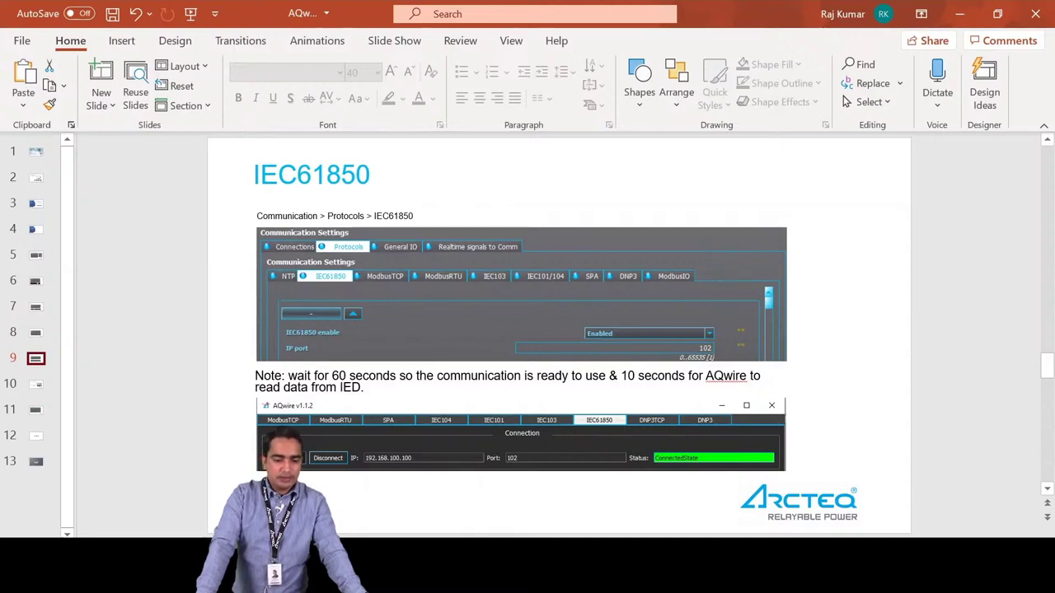
- Review the IEC61850 slide's 60-second wait note, dismiss the calendar flyout, and return to AQtivate
{"action": "key", "text": "super+alt+d"}
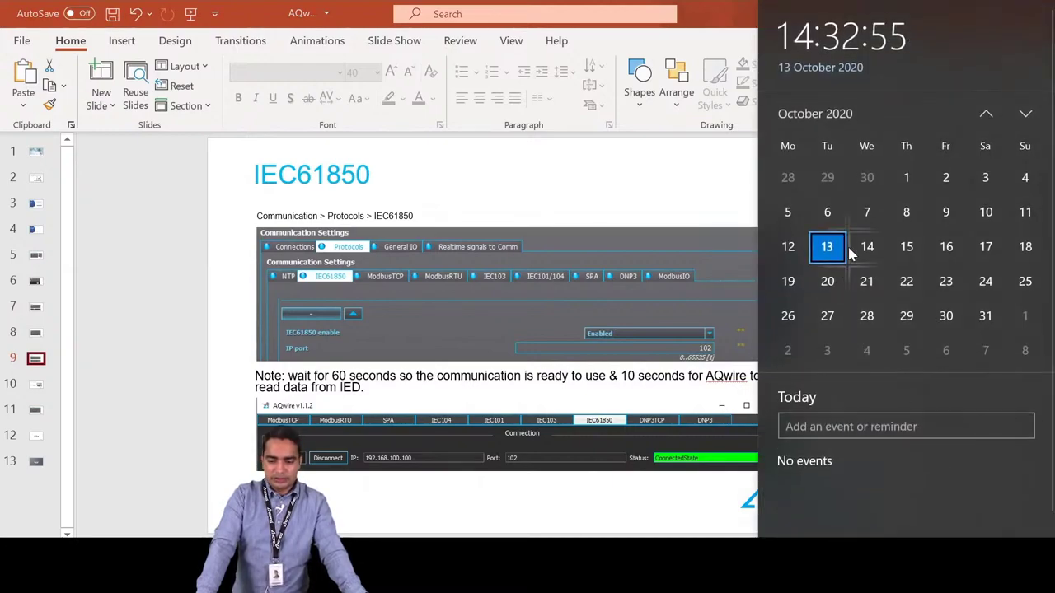
{"action": "left_click", "coordinate": [160, 289]}
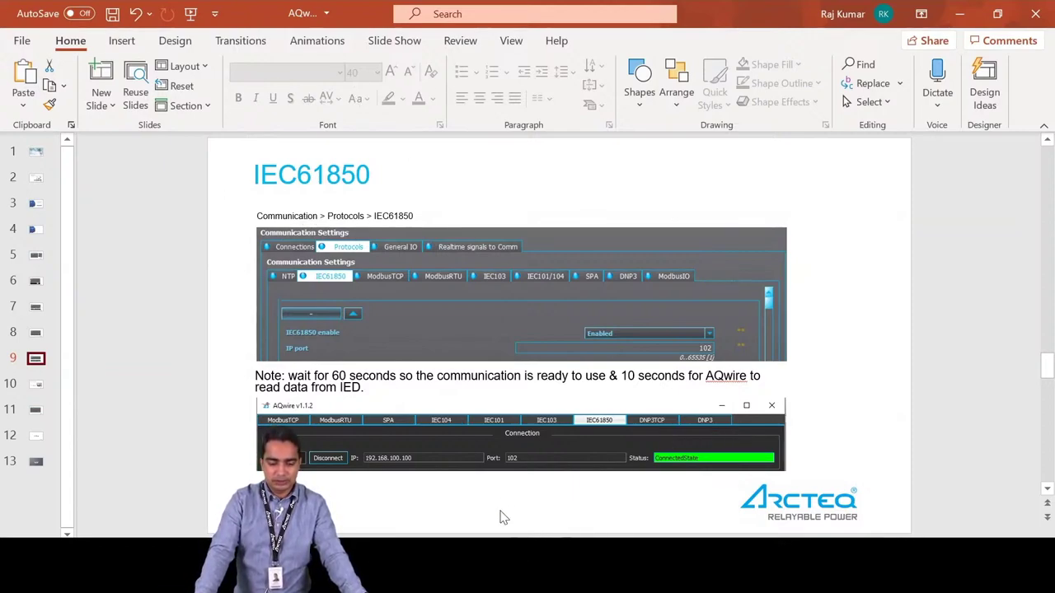
{"action": "key", "text": "alt+Tab"}
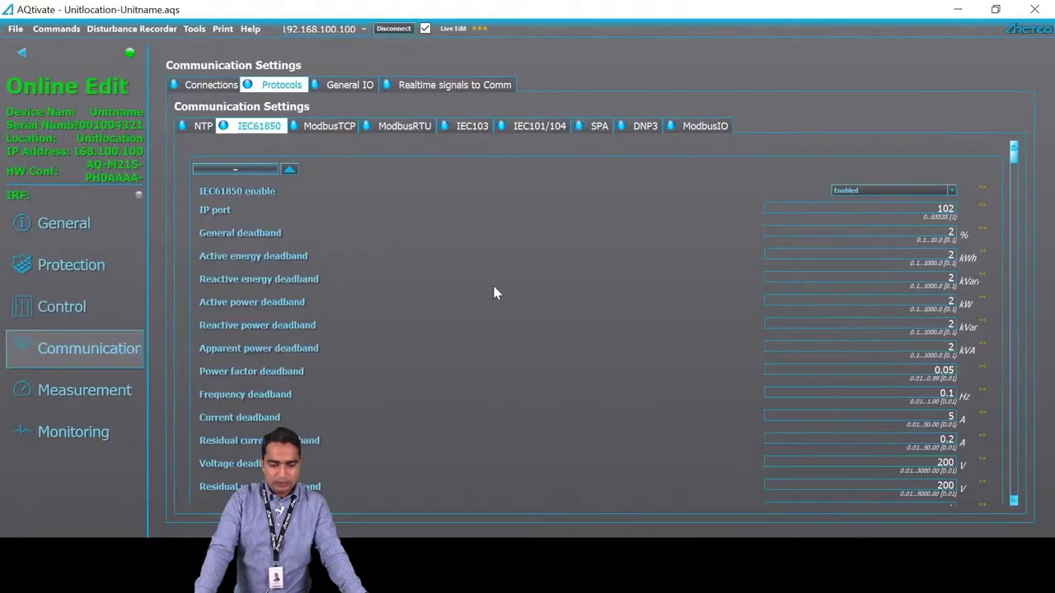
- Open the IEC 61850 configuration via Tools > Communication and expand SCL and DataTypeTemplates
{"action": "left_click", "coordinate": [195, 29]}
{"action": "mouse_move", "coordinate": [259, 169]}
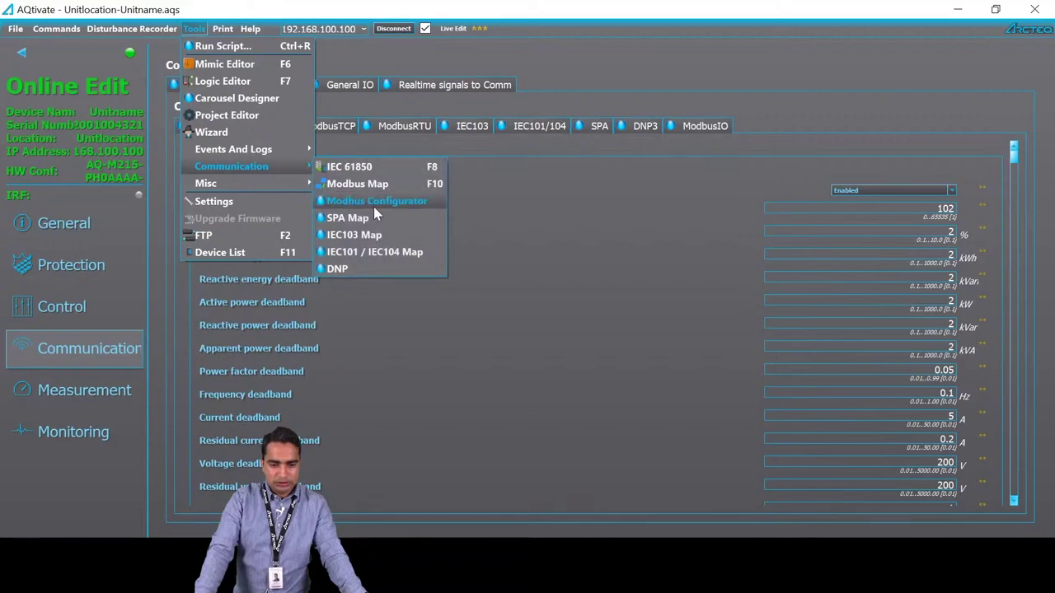
{"action": "left_click", "coordinate": [363, 171]}
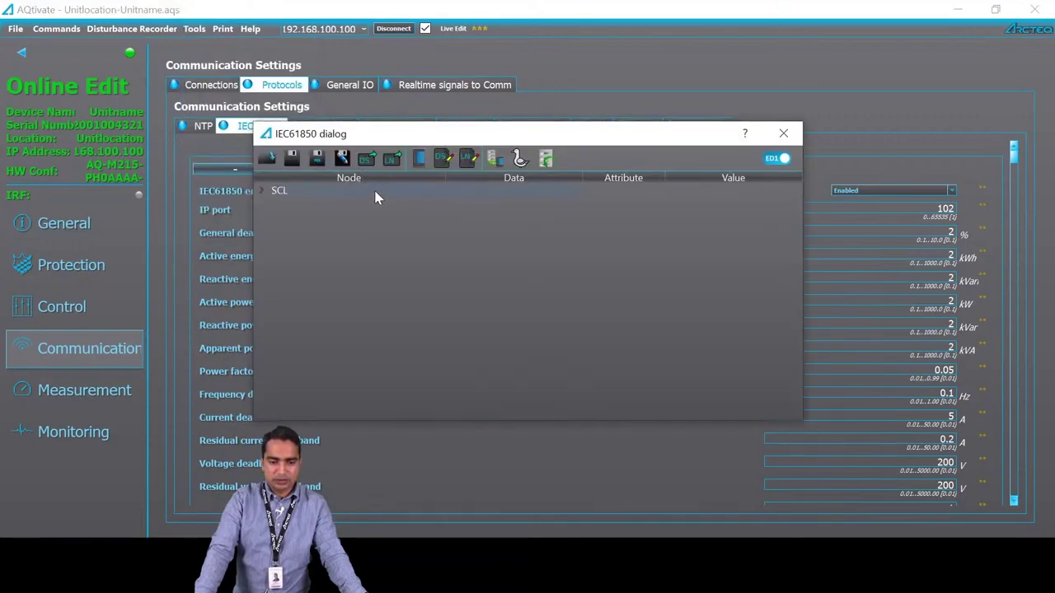
{"action": "left_click", "coordinate": [261, 191]}
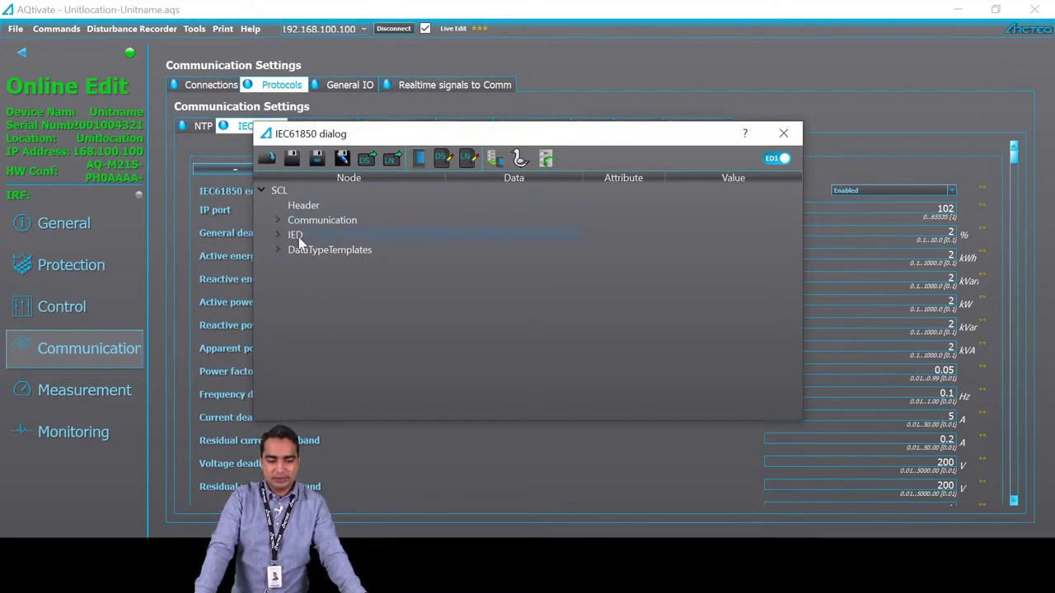
{"action": "left_click", "coordinate": [277, 249]}
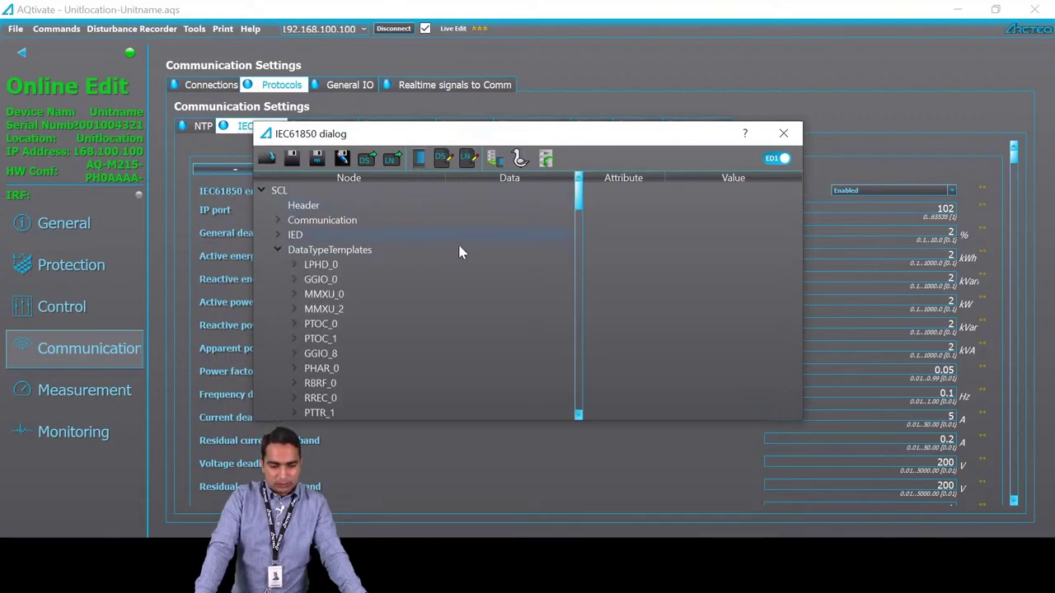
- Scroll through the DataTypeTemplates logical node list
{"action": "scroll", "coordinate": [363, 279], "scroll_direction": "down", "scroll_amount": 5}
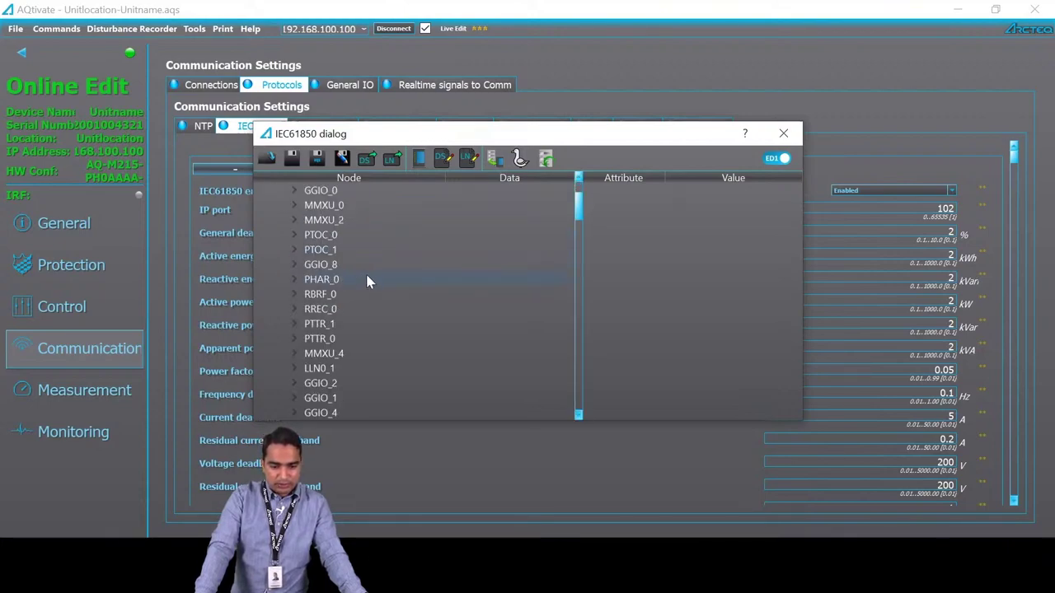
{"action": "scroll", "coordinate": [368, 273], "scroll_direction": "down", "scroll_amount": 5}
{"action": "scroll", "coordinate": [365, 287], "scroll_direction": "up", "scroll_amount": 8}
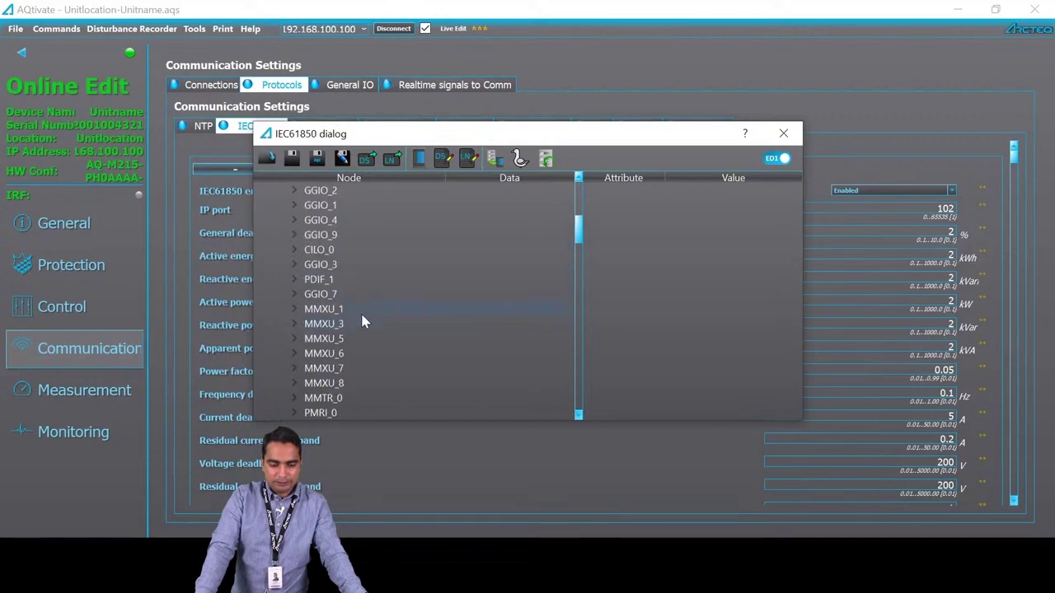
{"action": "scroll", "coordinate": [382, 269], "scroll_direction": "down", "scroll_amount": 4}
{"action": "scroll", "coordinate": [375, 290], "scroll_direction": "down", "scroll_amount": 5}
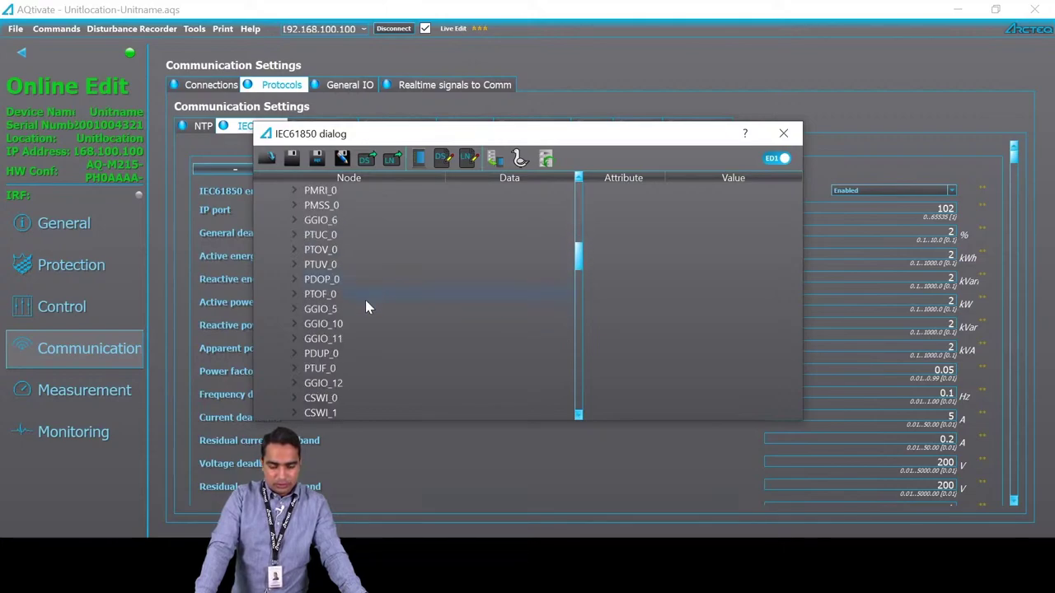
{"action": "scroll", "coordinate": [369, 299], "scroll_direction": "up", "scroll_amount": 5}
{"action": "scroll", "coordinate": [364, 235], "scroll_direction": "up", "scroll_amount": 3}
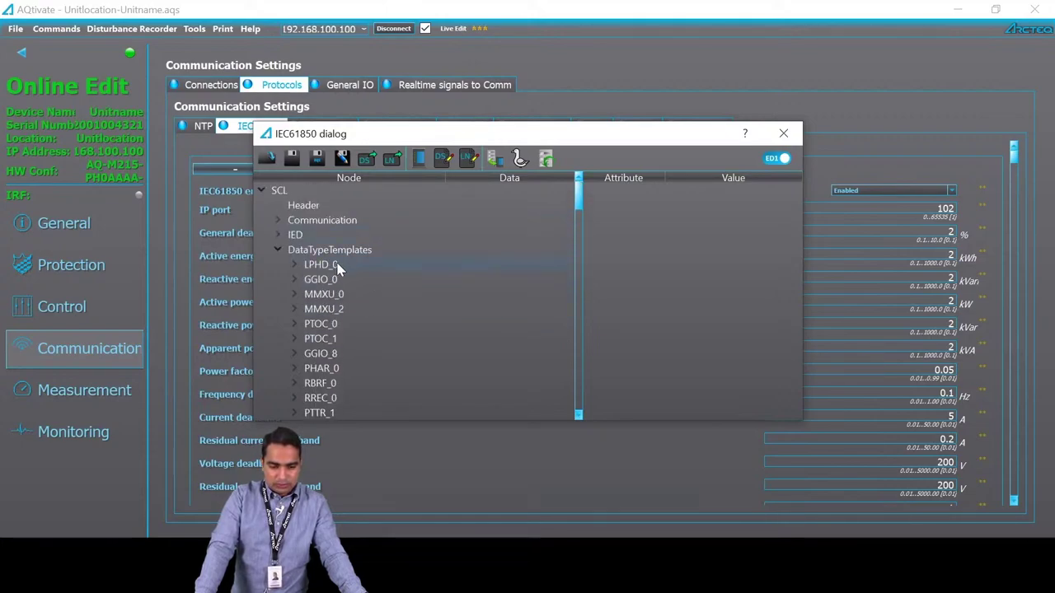
{"action": "scroll", "coordinate": [338, 314], "scroll_direction": "down", "scroll_amount": 2}
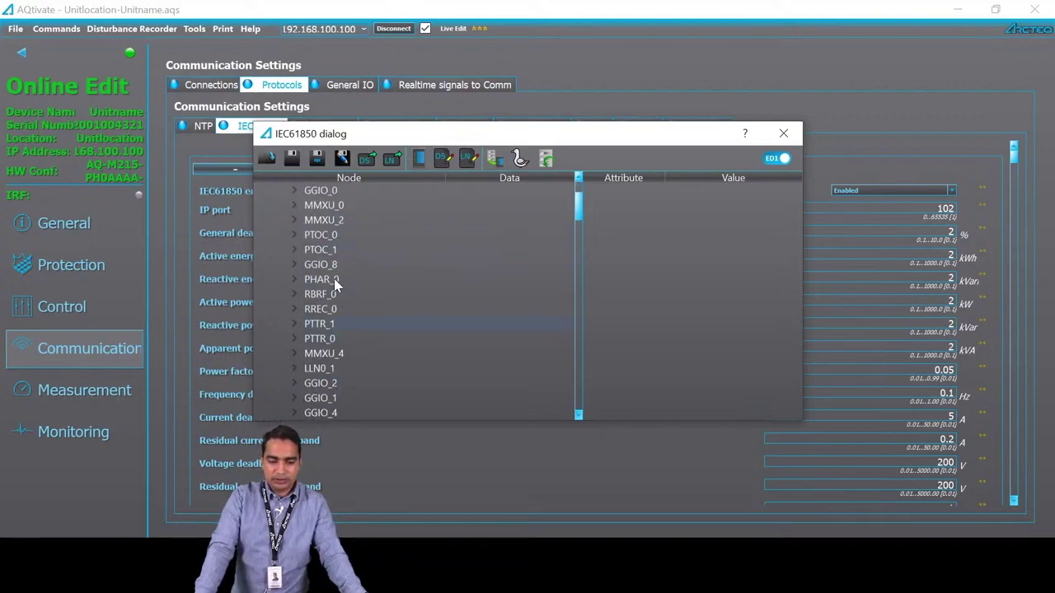
{"action": "key", "text": "alt+Tab"}
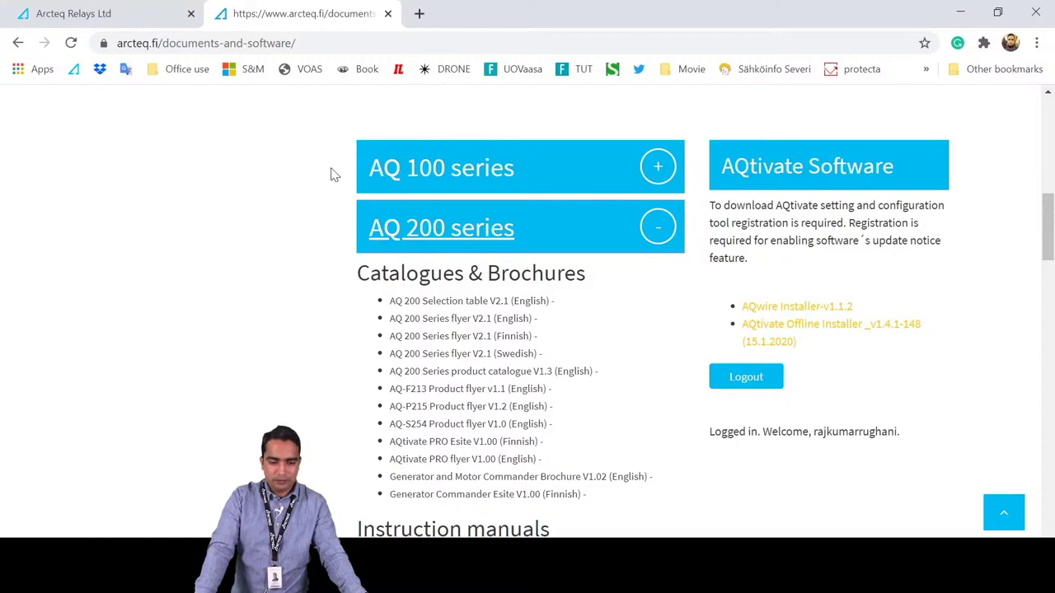
- Scroll through Arcteq's documents page listing AQ 200 catalogues and AQwire/AQtivate installers
{"action": "scroll", "coordinate": [267, 247], "scroll_direction": "down", "scroll_amount": 1}
{"action": "scroll", "coordinate": [267, 247], "scroll_direction": "down", "scroll_amount": 4}
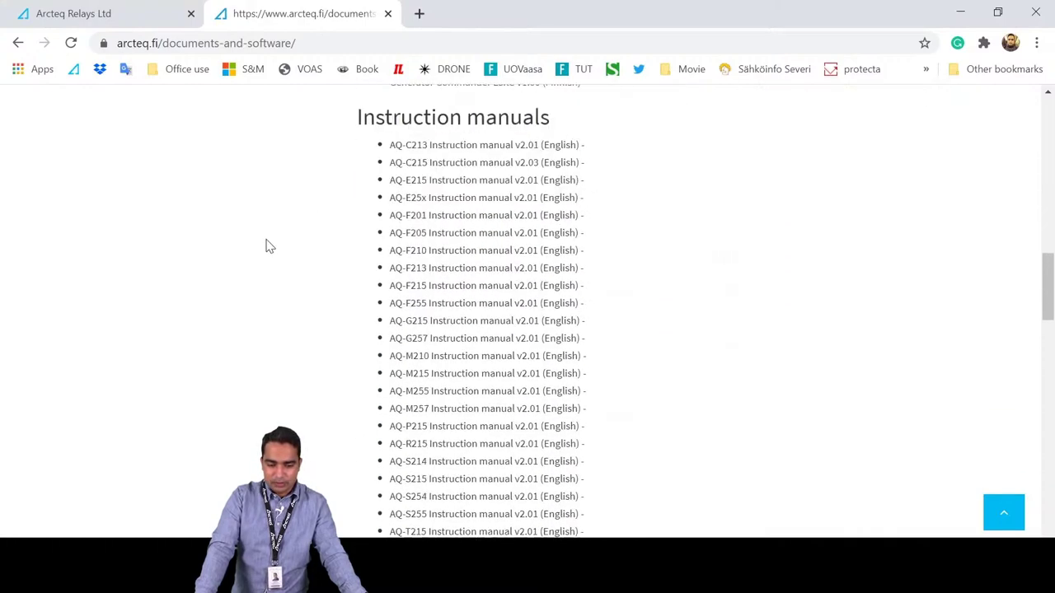
{"action": "scroll", "coordinate": [268, 248], "scroll_direction": "up", "scroll_amount": 3}
{"action": "scroll", "coordinate": [272, 251], "scroll_direction": "down", "scroll_amount": 3}
{"action": "scroll", "coordinate": [272, 254], "scroll_direction": "down", "scroll_amount": 10}
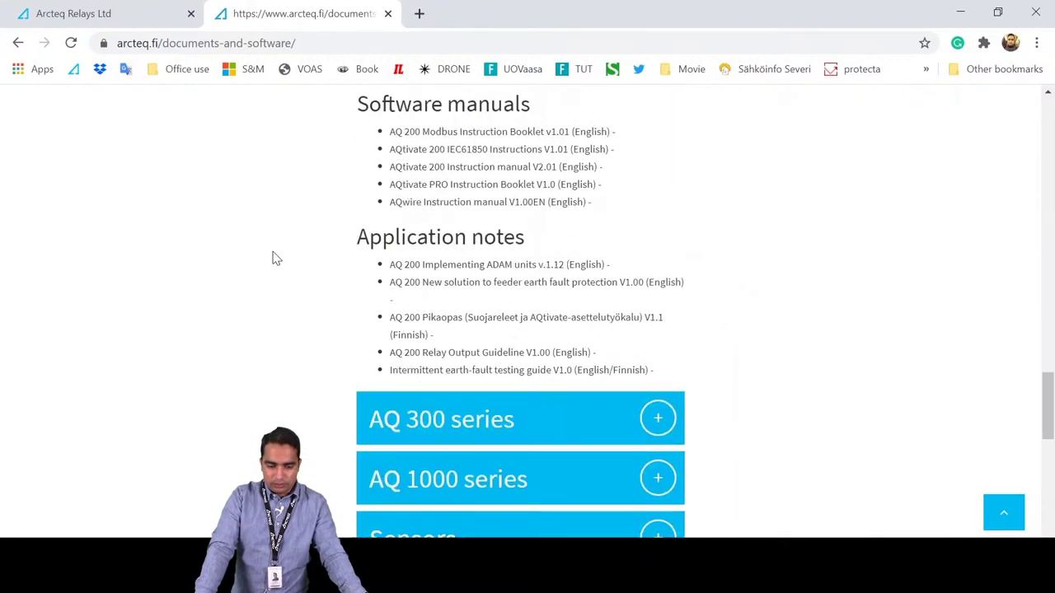
{"action": "scroll", "coordinate": [284, 256], "scroll_direction": "up", "scroll_amount": 4}
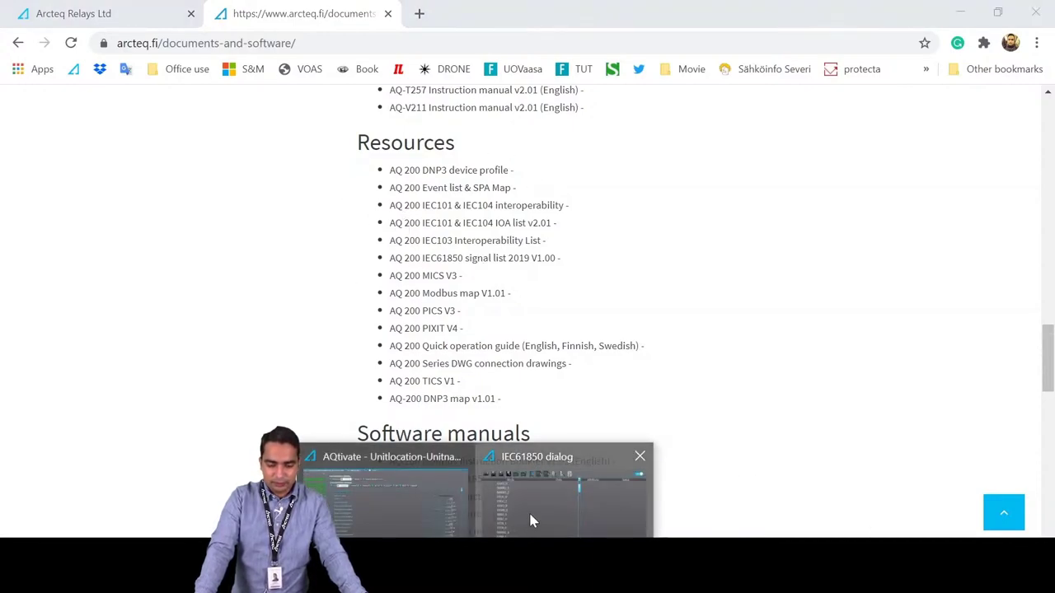
- Bring AQtivate's IEC61850 dialog forward and close it
{"action": "left_click", "coordinate": [532, 521]}
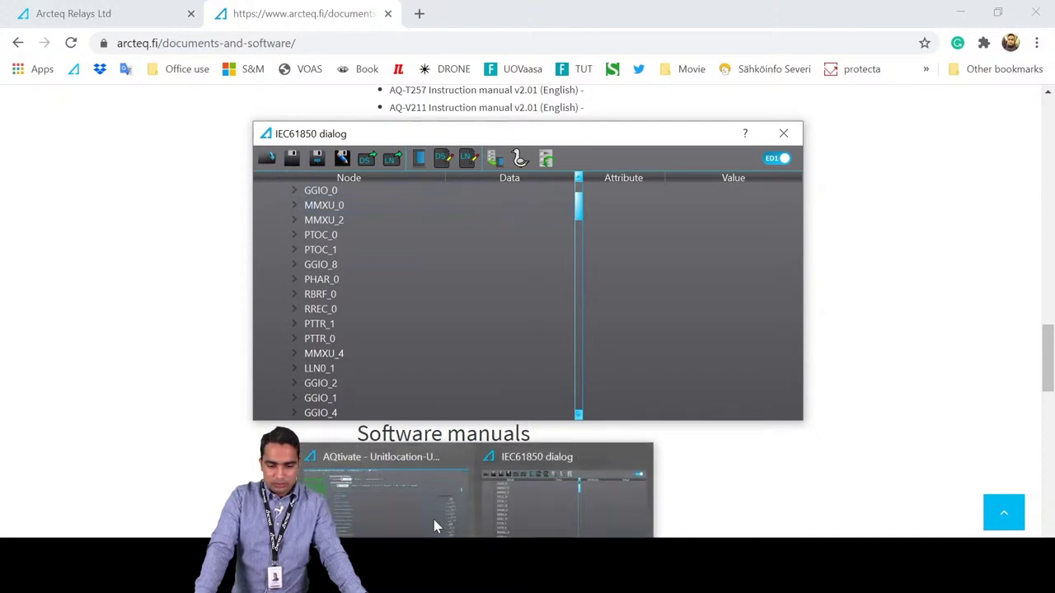
{"action": "left_click", "coordinate": [434, 516]}
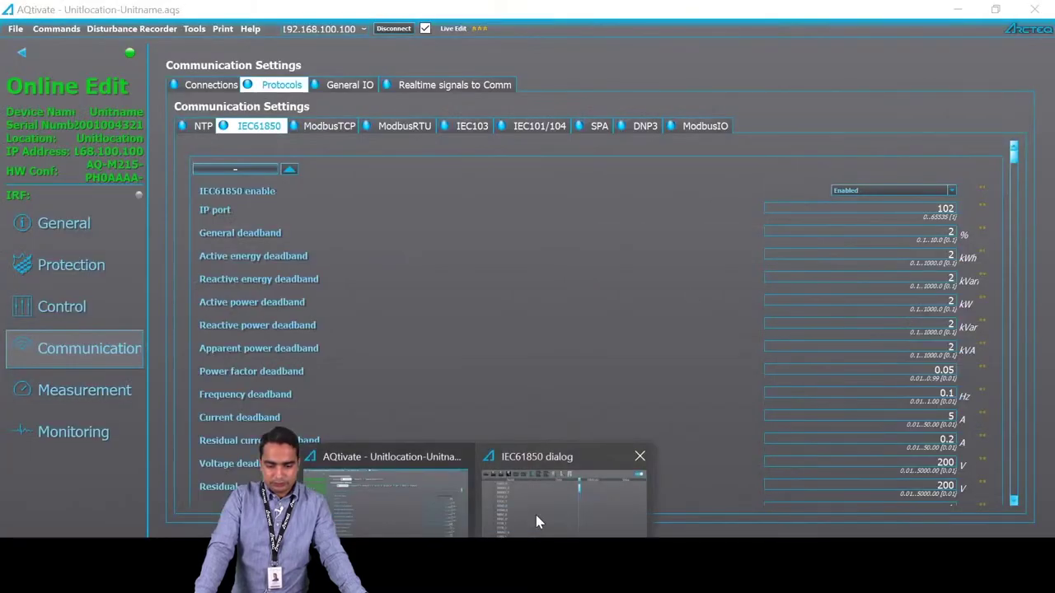
{"action": "left_click", "coordinate": [535, 515]}
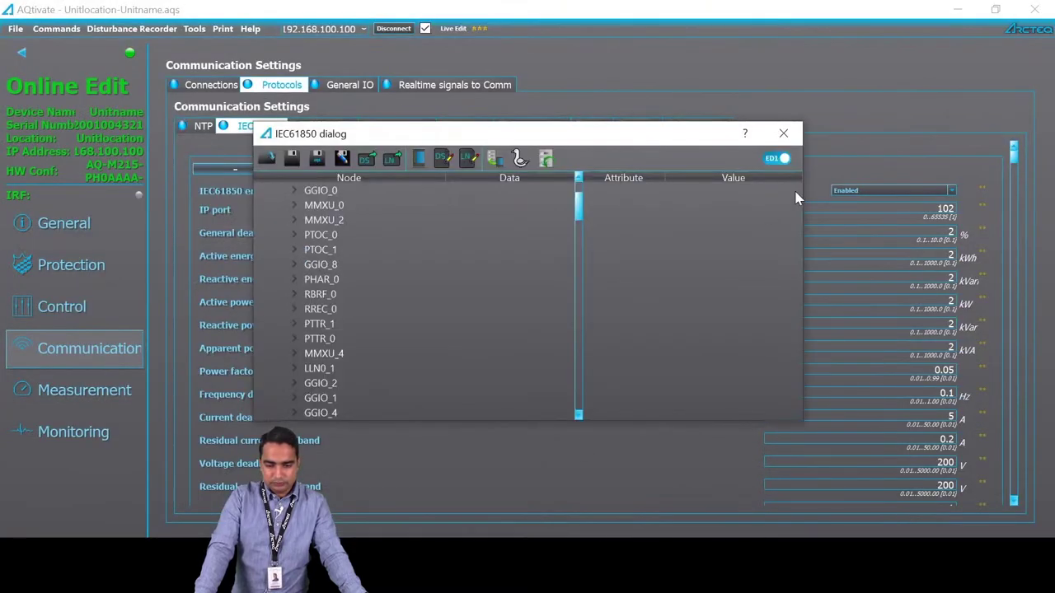
{"action": "left_click", "coordinate": [784, 133]}
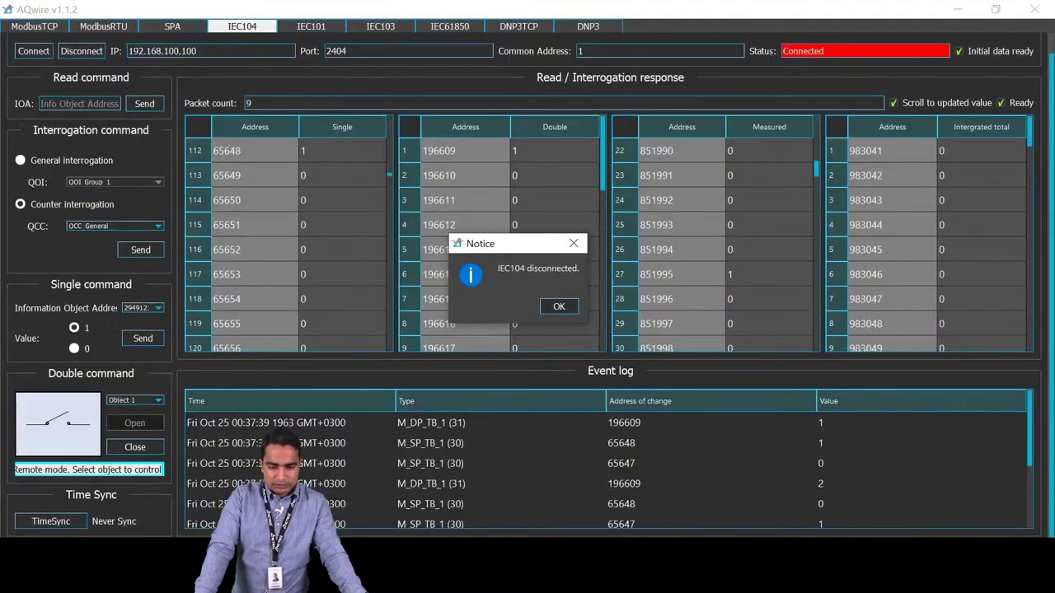
- Dismiss the IEC104 disconnected notice, then connect over IEC61850 to 192.168.100.100 on port 102
{"action": "left_click", "coordinate": [1018, 577]}
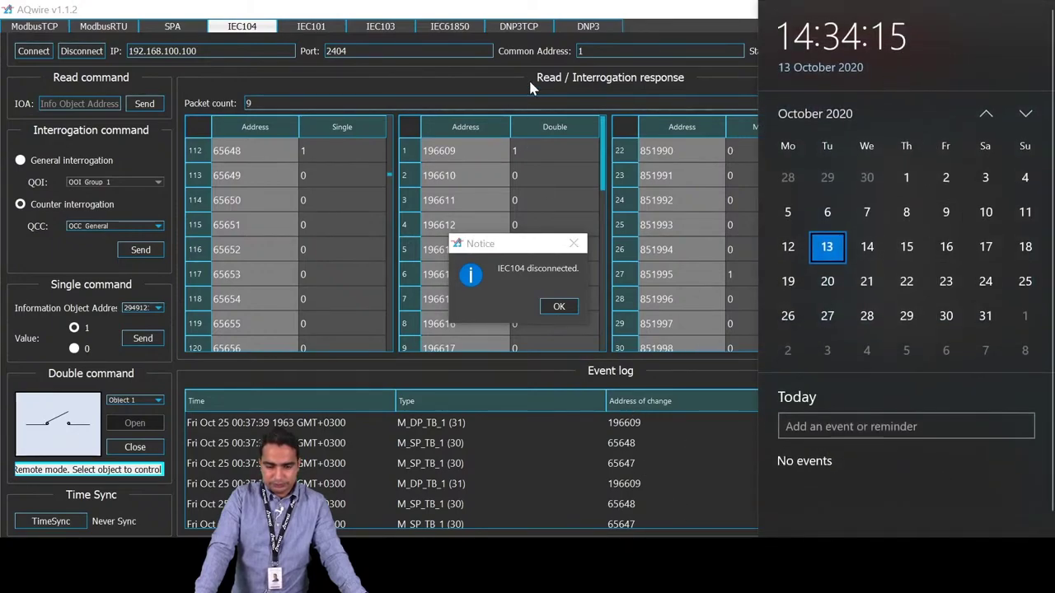
{"action": "left_click", "coordinate": [557, 465]}
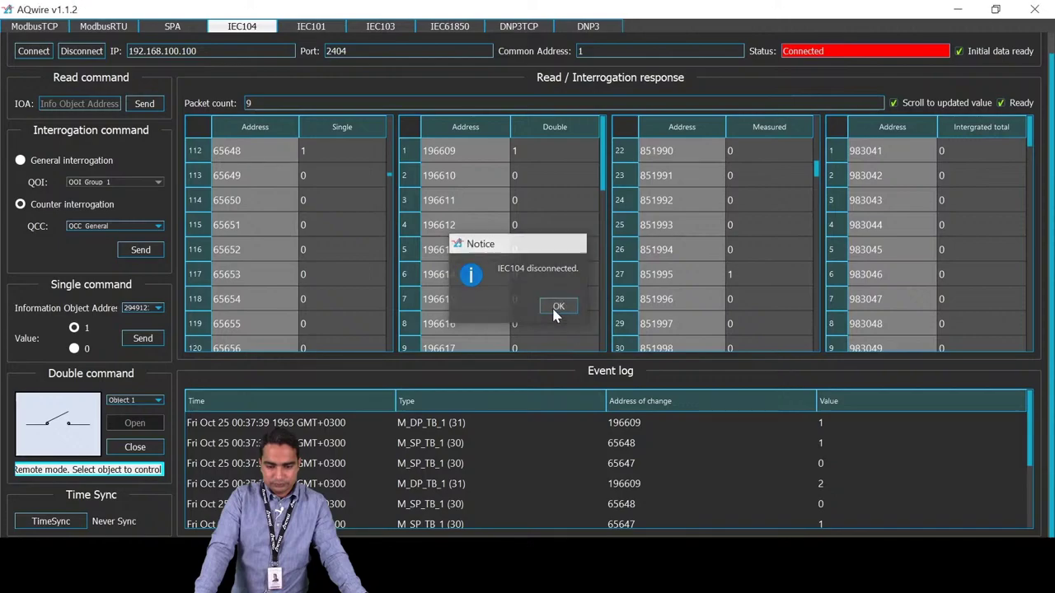
{"action": "left_click", "coordinate": [559, 306]}
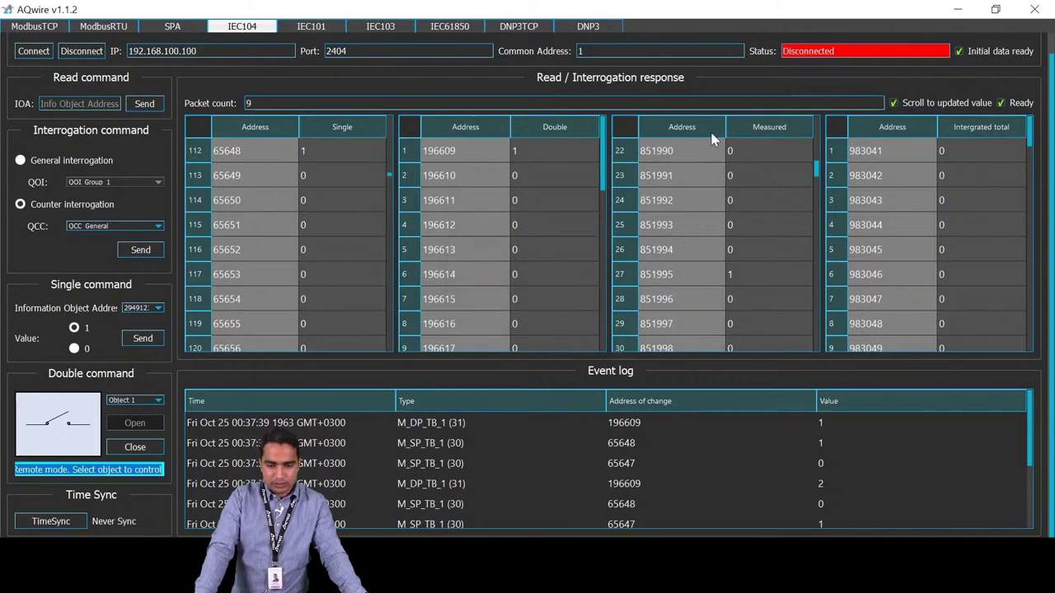
{"action": "left_click", "coordinate": [452, 27]}
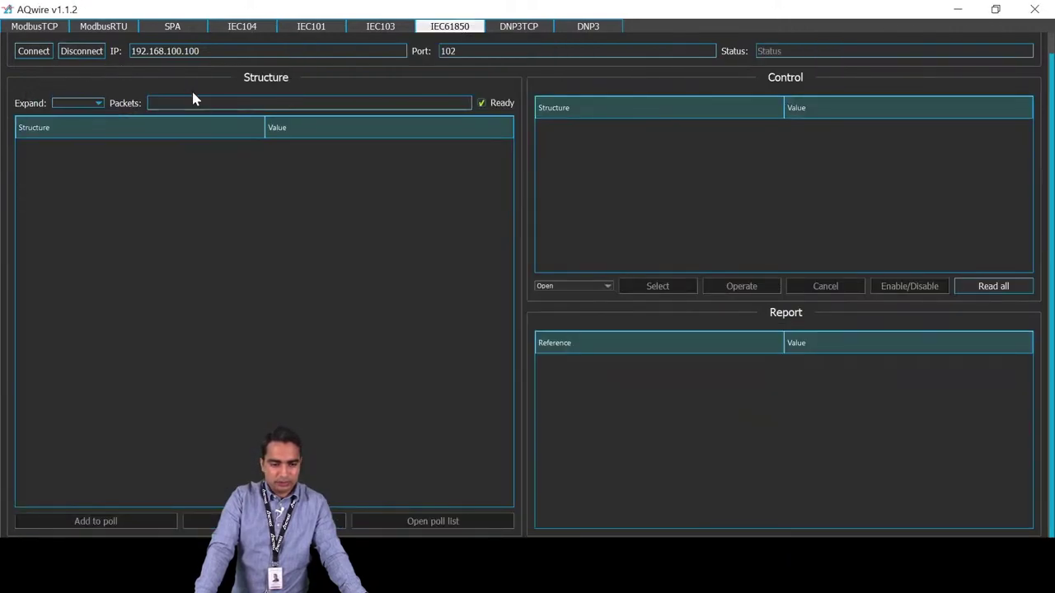
{"action": "left_click", "coordinate": [30, 52]}
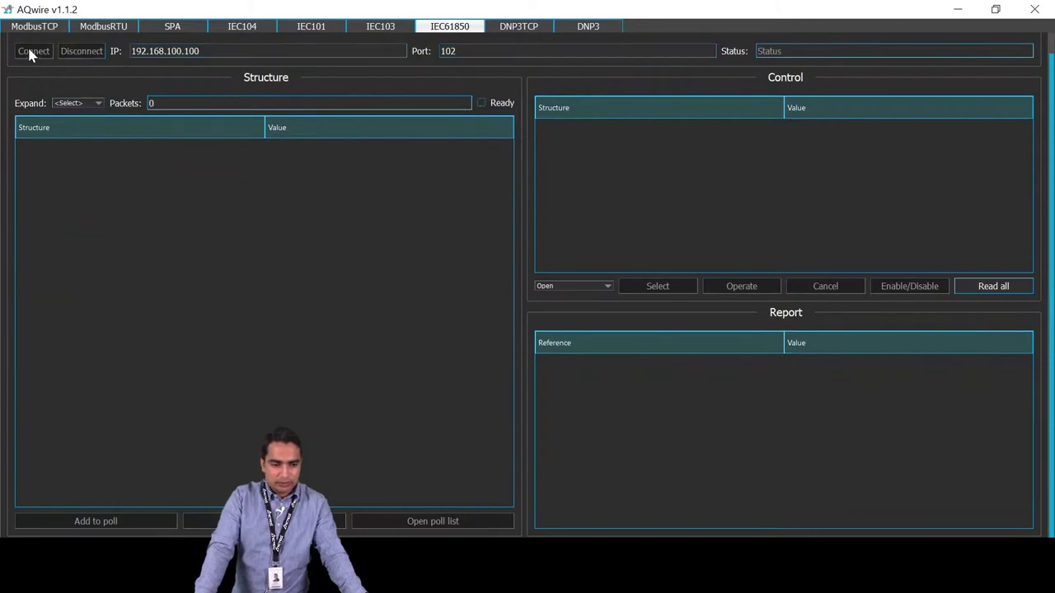
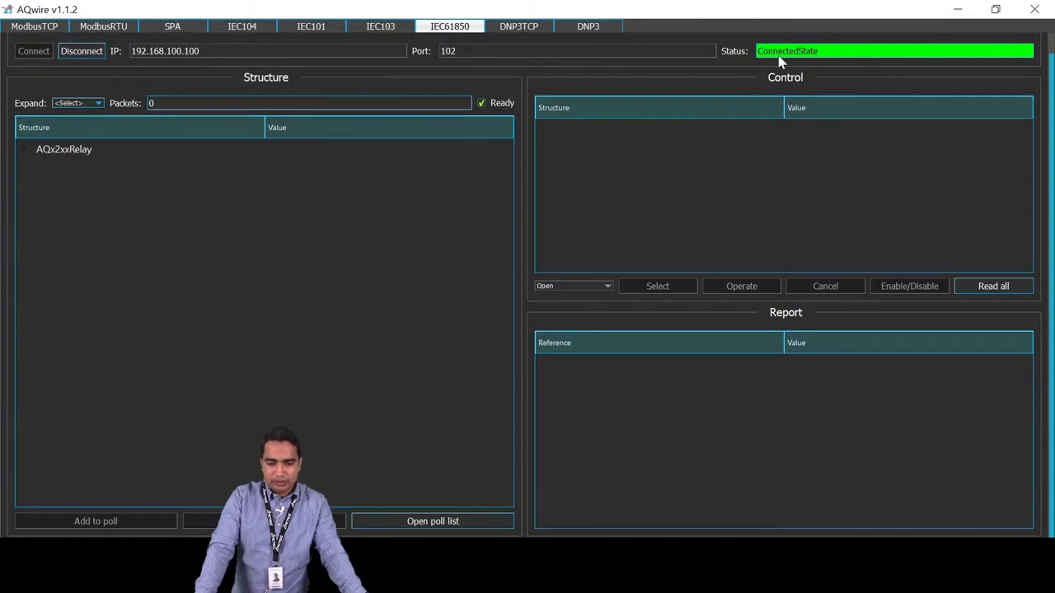
- Expand AQx2xxRelay > OBJ1CSWI1 > Pos and load its [CO] Oper control into the Control panel
{"action": "left_click", "coordinate": [23, 152]}
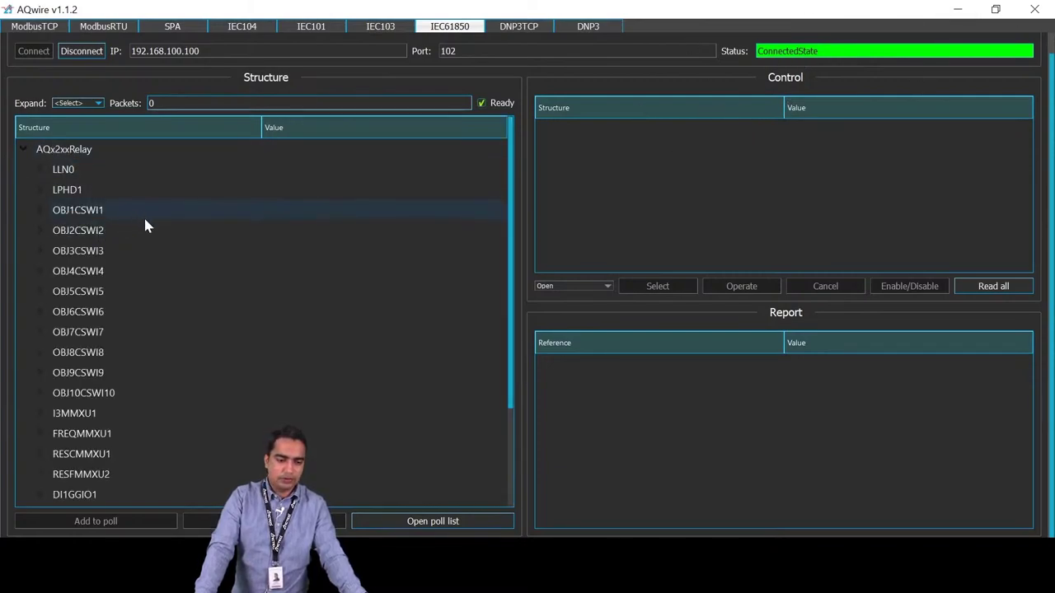
{"action": "scroll", "coordinate": [138, 254], "scroll_direction": "down", "scroll_amount": 2}
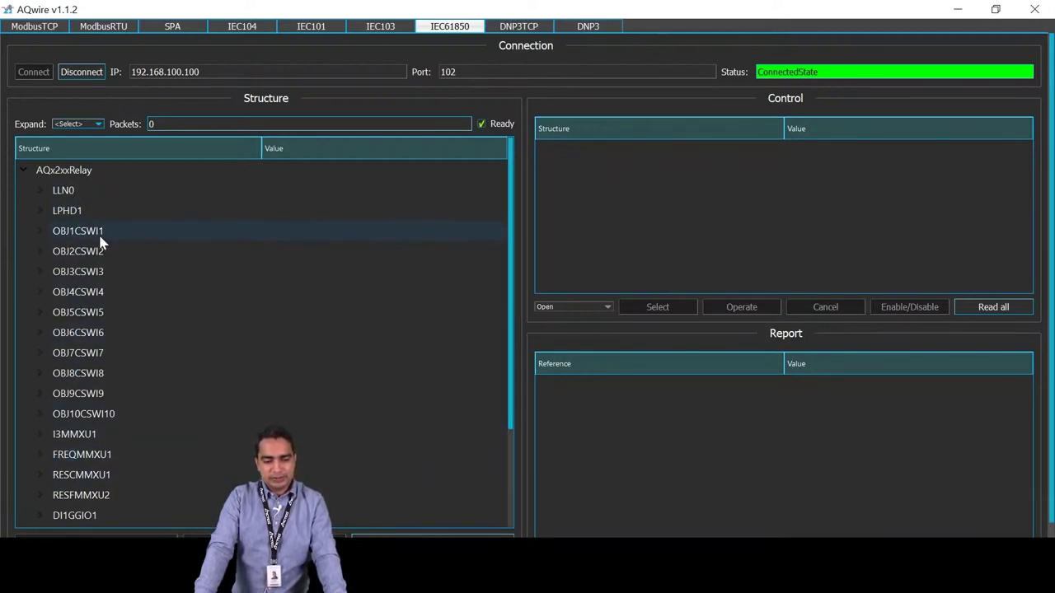
{"action": "left_click", "coordinate": [41, 231]}
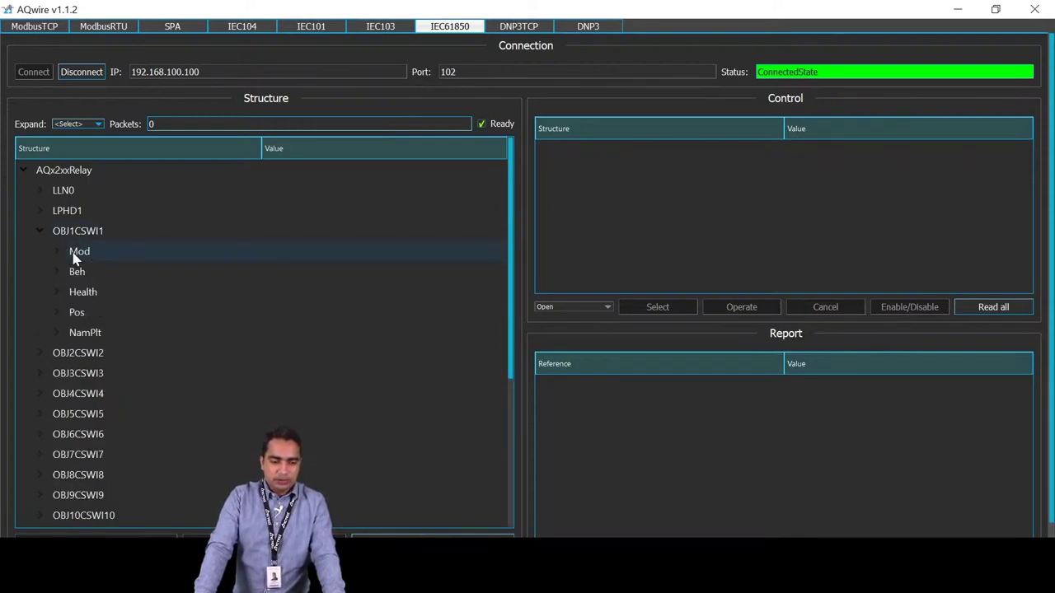
{"action": "left_click", "coordinate": [56, 313]}
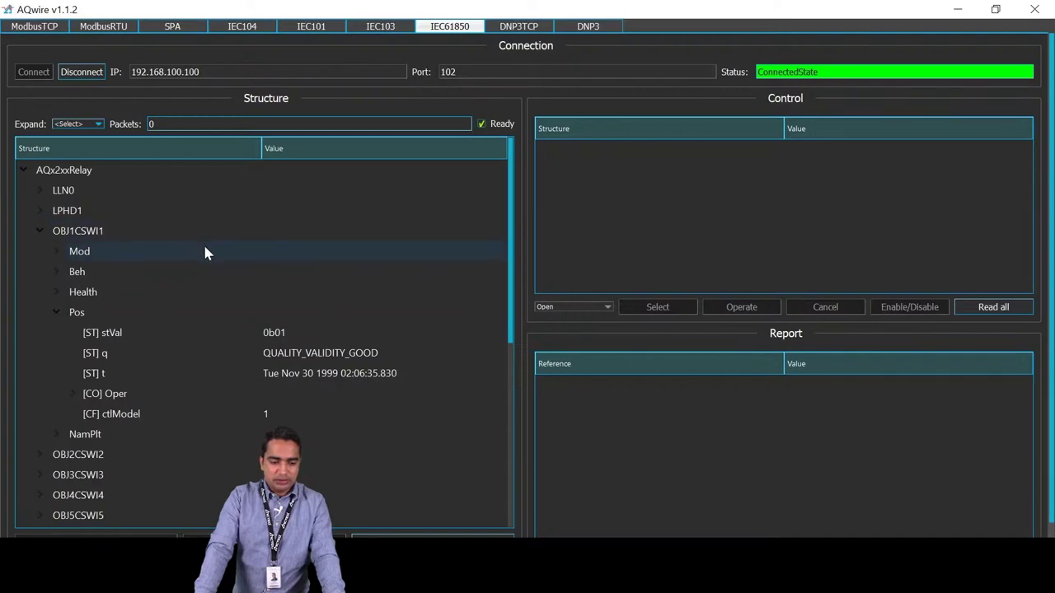
{"action": "scroll", "coordinate": [198, 250], "scroll_direction": "down", "scroll_amount": 1}
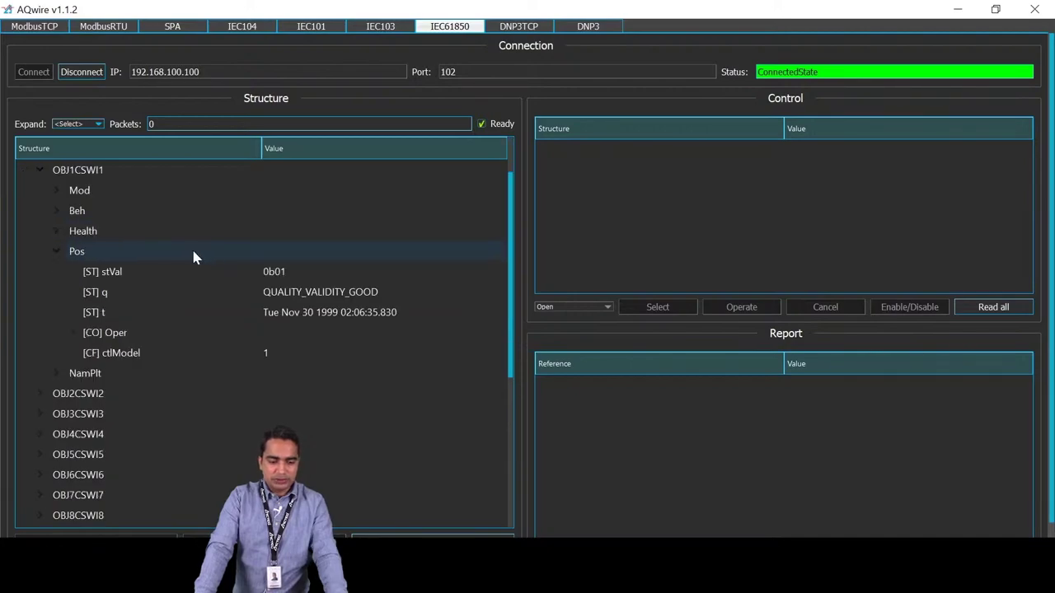
{"action": "left_click", "coordinate": [93, 334]}
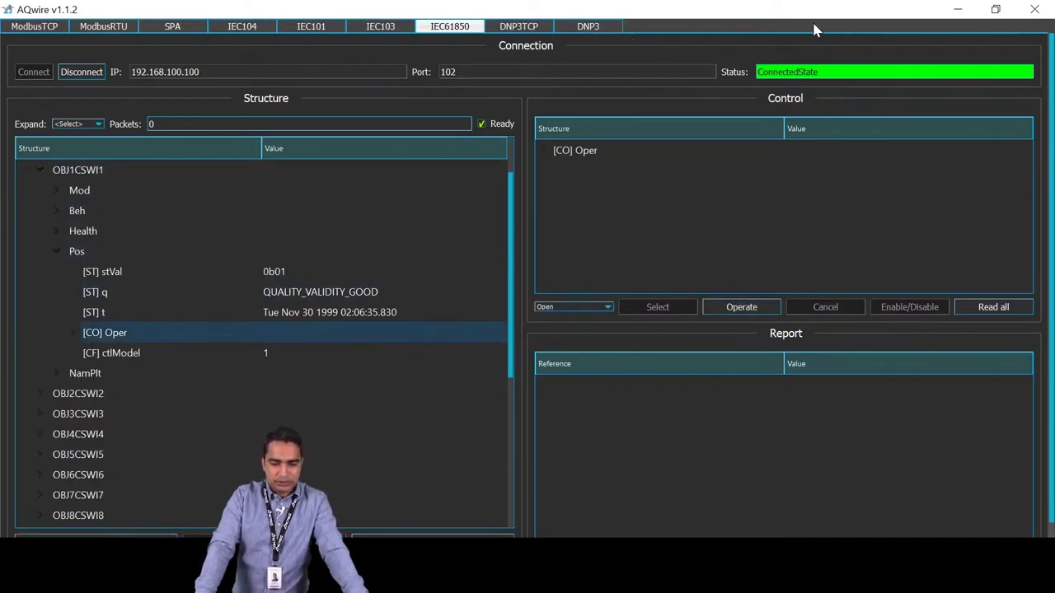
- Move AQwire aside and show Object1's control settings in AQtivate via Control > Objects
{"action": "left_click", "coordinate": [995, 9]}
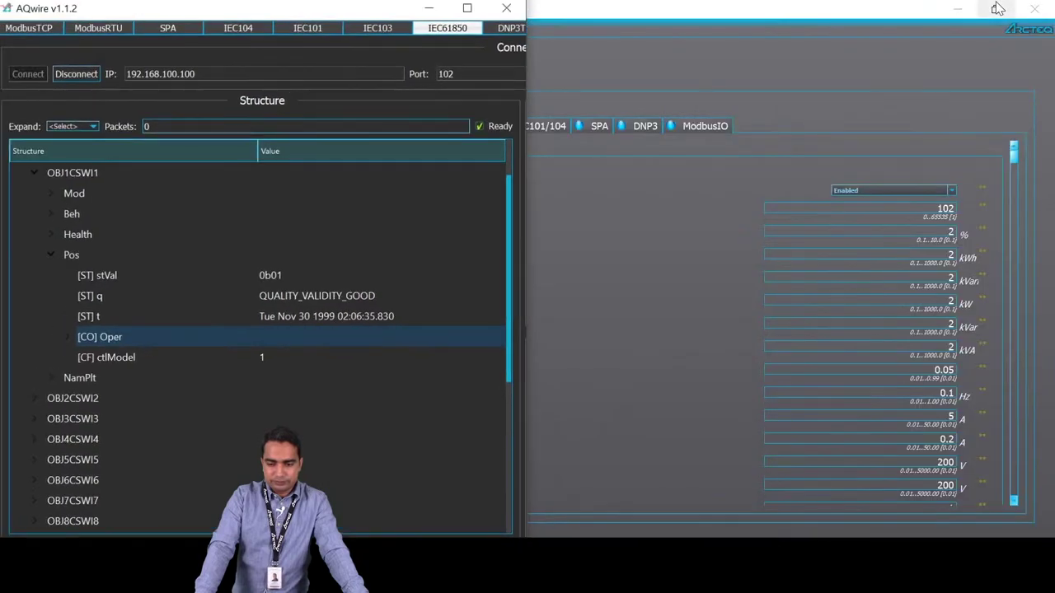
{"action": "left_click_drag", "start_coordinate": [333, 13], "coordinate": [557, 209]}
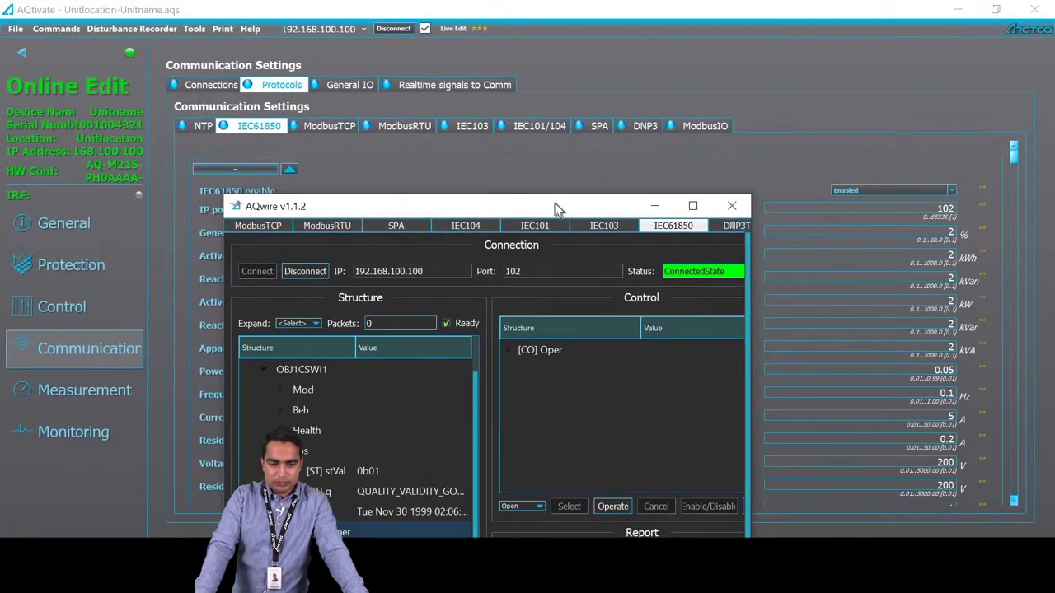
{"action": "left_click", "coordinate": [77, 305]}
{"action": "left_click", "coordinate": [82, 301]}
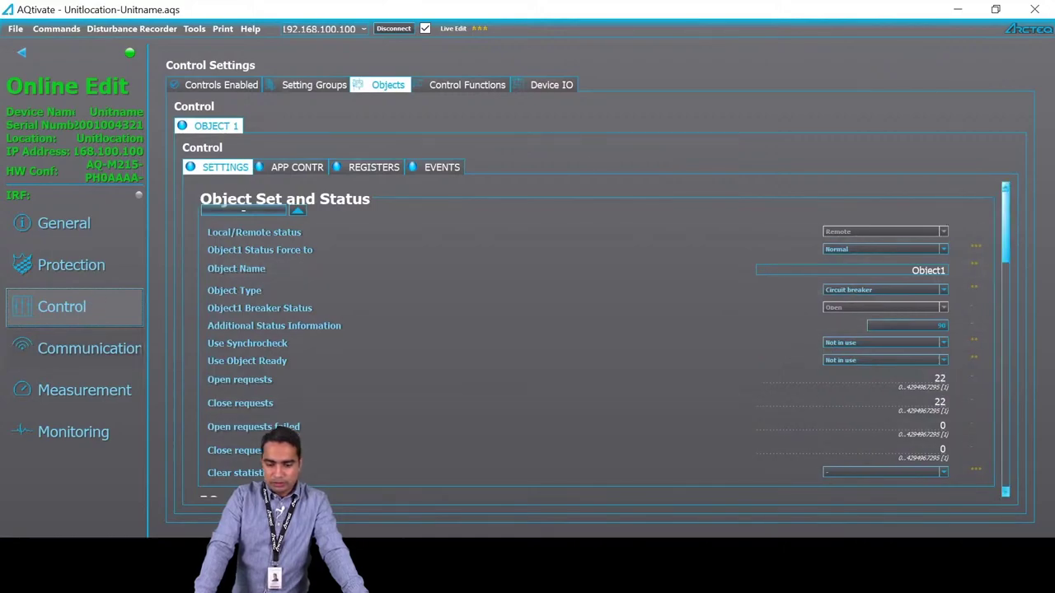
- Bring AQwire back in front and maximize it to full screen
{"action": "key", "text": "alt+Tab"}
{"action": "left_click_drag", "start_coordinate": [492, 209], "coordinate": [371, 19]}
{"action": "scroll", "coordinate": [320, 379], "scroll_direction": "down", "scroll_amount": 2}
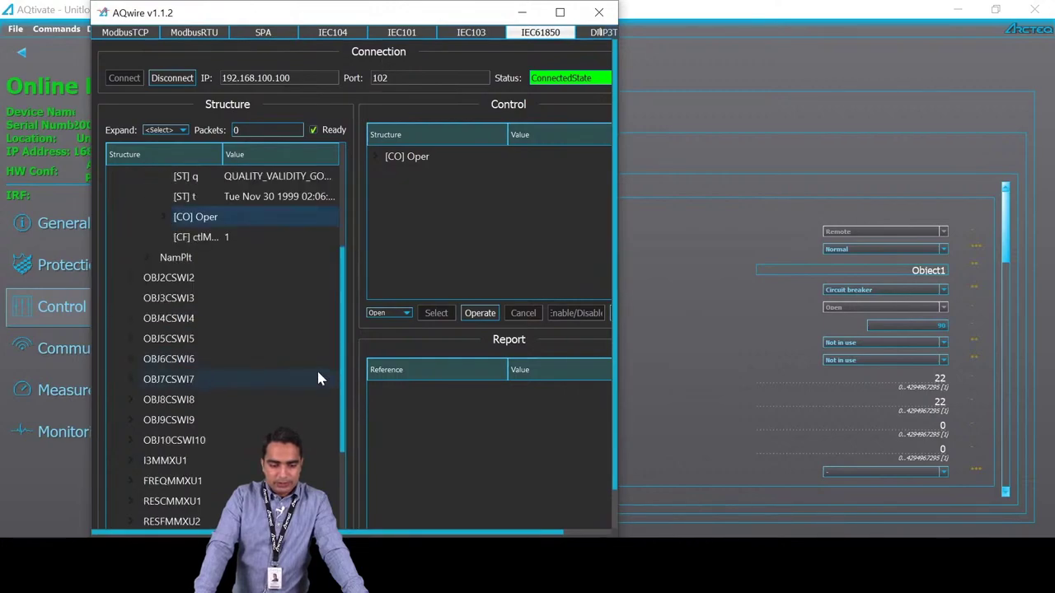
{"action": "scroll", "coordinate": [319, 379], "scroll_direction": "up", "scroll_amount": 2}
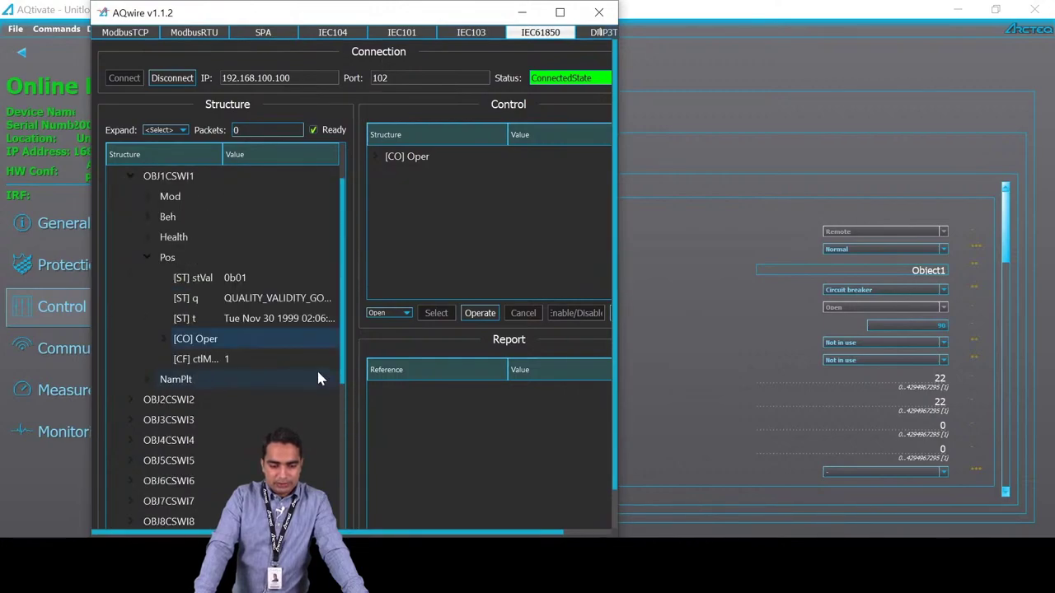
{"action": "left_click", "coordinate": [560, 13]}
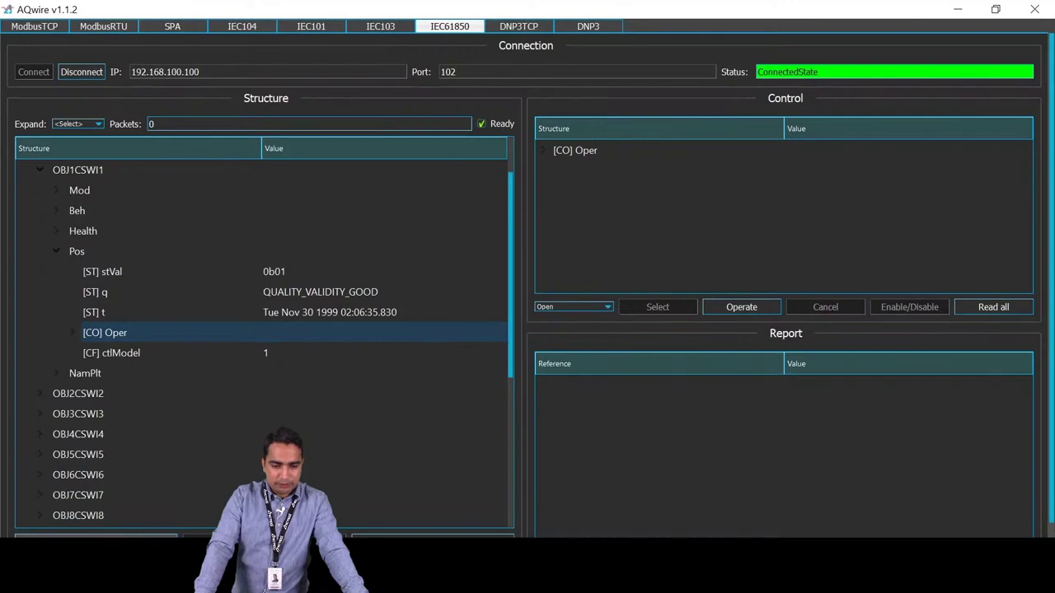
- Expand [CO] Oper, choose Close and operate to close the OBJ1CSWI1 breaker
{"action": "left_click", "coordinate": [548, 152]}
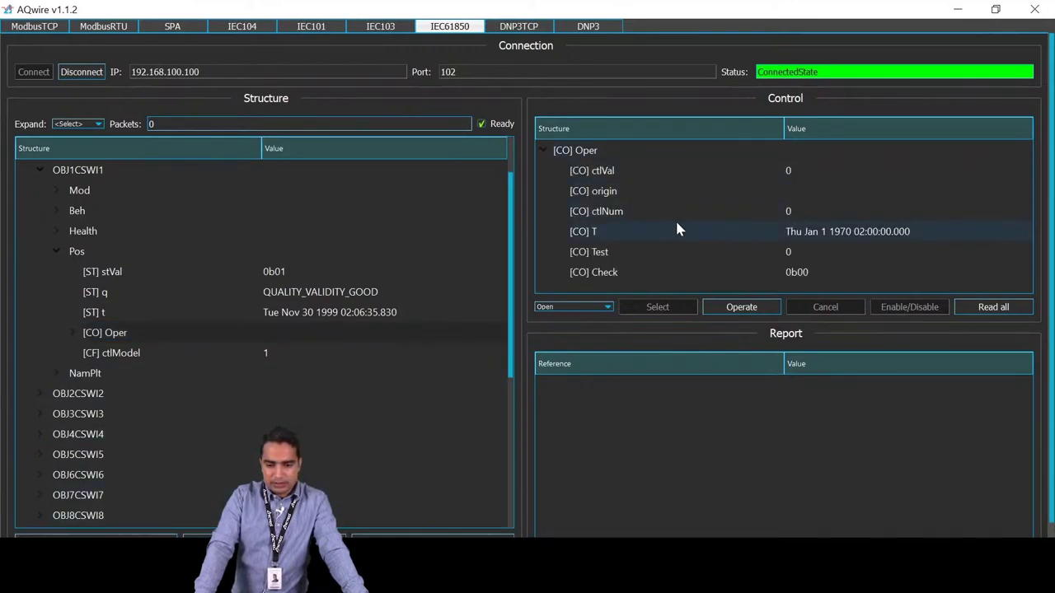
{"action": "left_click", "coordinate": [577, 306]}
{"action": "left_click", "coordinate": [566, 326]}
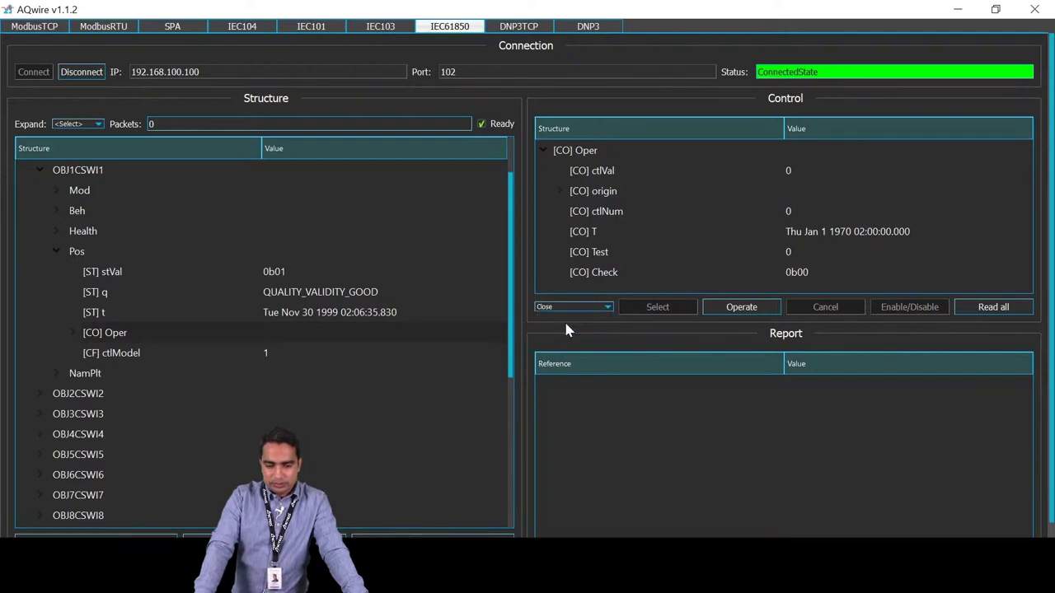
{"action": "left_click", "coordinate": [729, 310]}
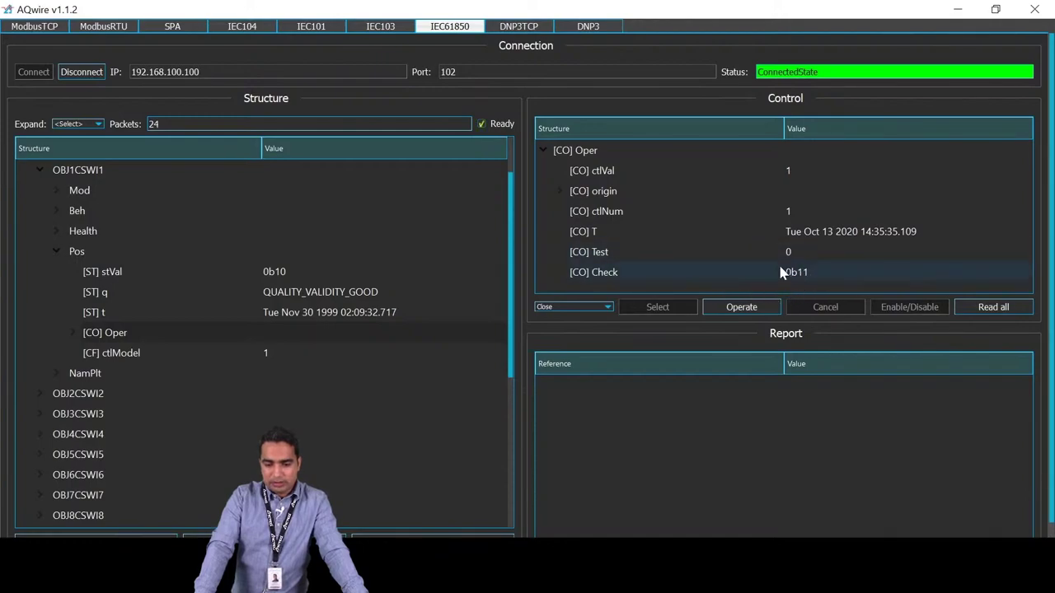
- Switch the command to Open, operate to reopen the breaker, and re-maximize AQwire
{"action": "left_click", "coordinate": [985, 11]}
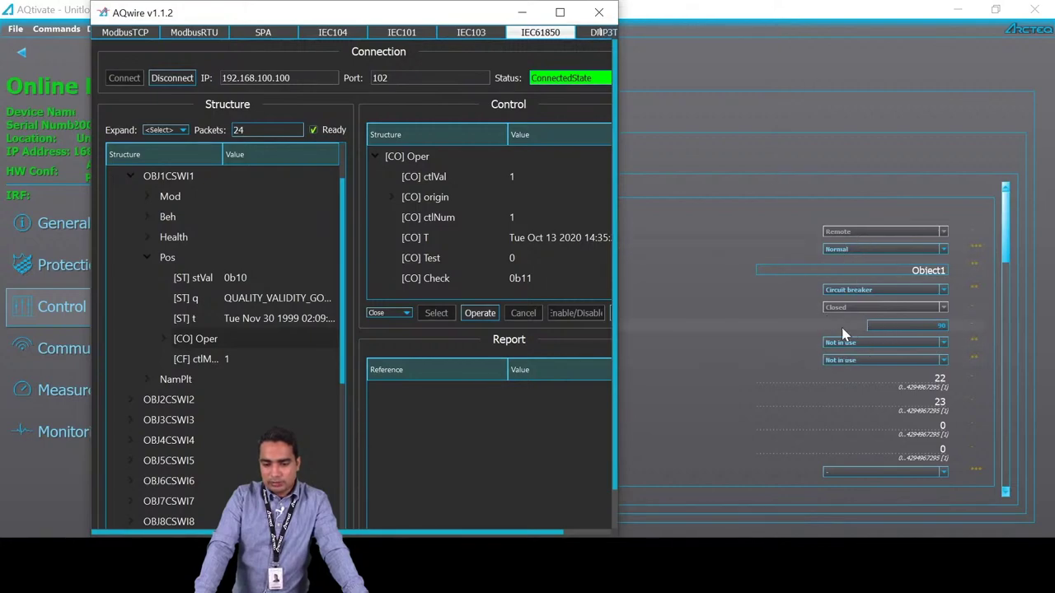
{"action": "left_click", "coordinate": [388, 313]}
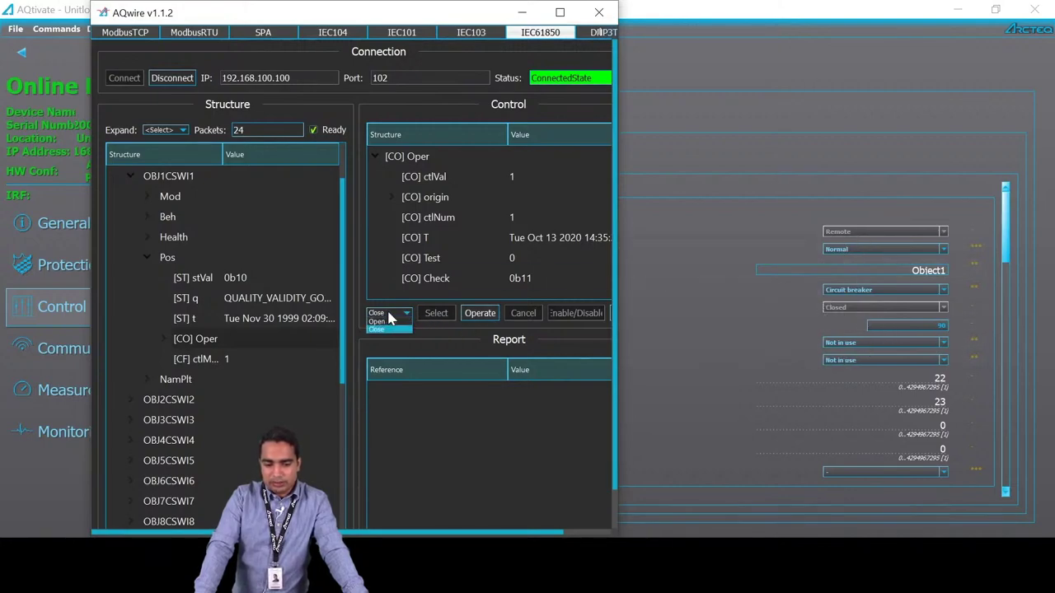
{"action": "left_click", "coordinate": [476, 320]}
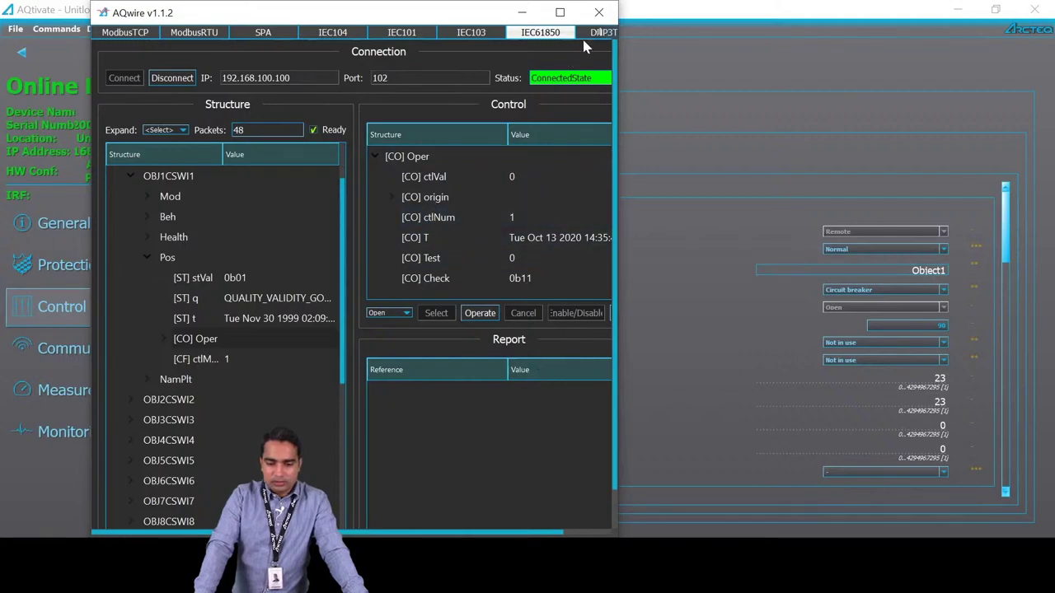
{"action": "left_click", "coordinate": [559, 12]}
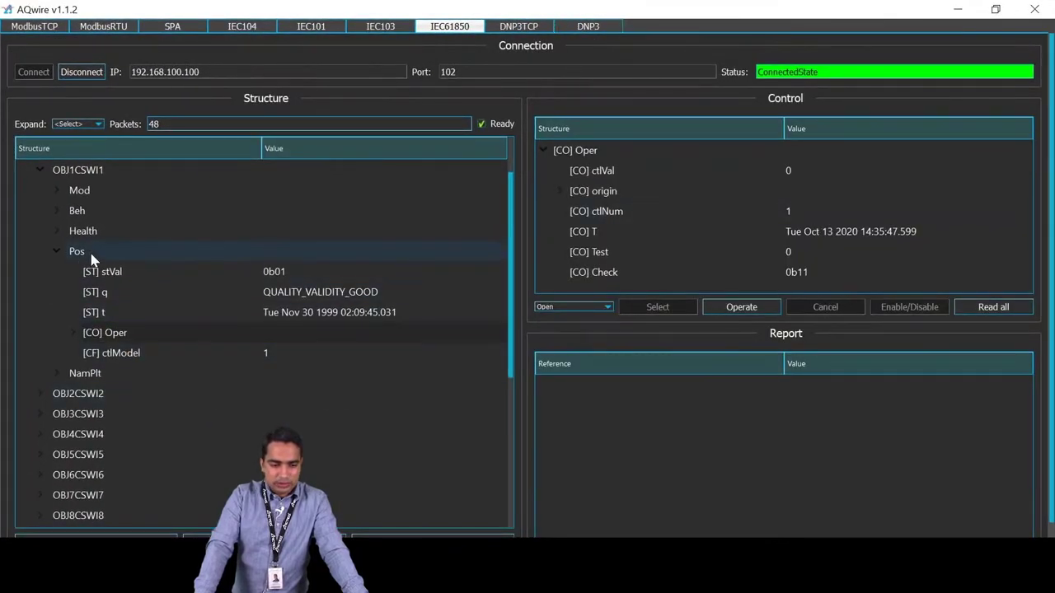
- Collapse OBJ1CSWI1, expand I3MMXU1 > A > phsA > cVal to read mag and ang, then collapse I3MMXU1
{"action": "left_click", "coordinate": [40, 170]}
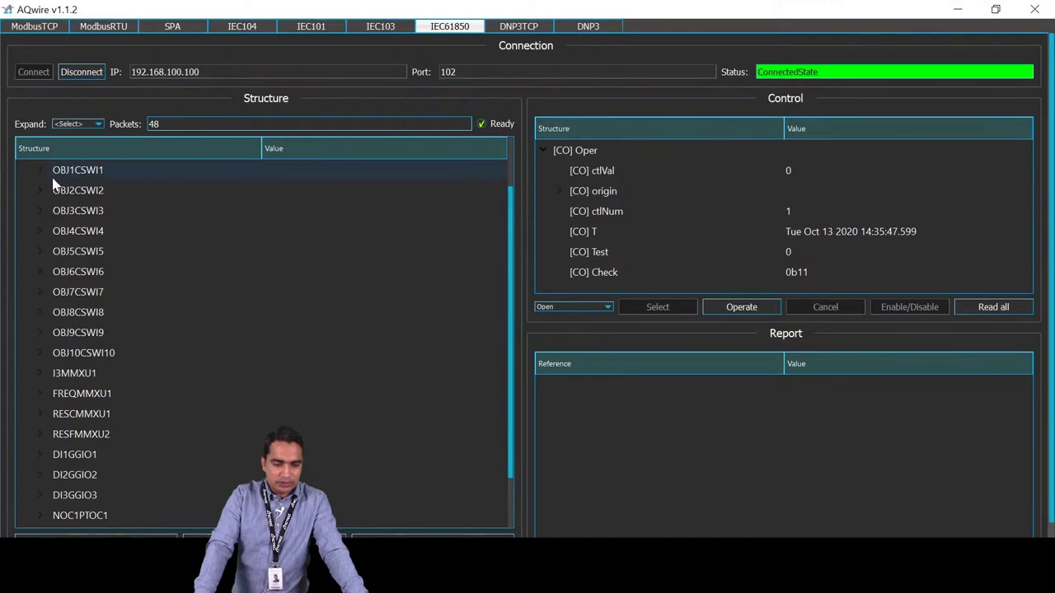
{"action": "left_click", "coordinate": [40, 373]}
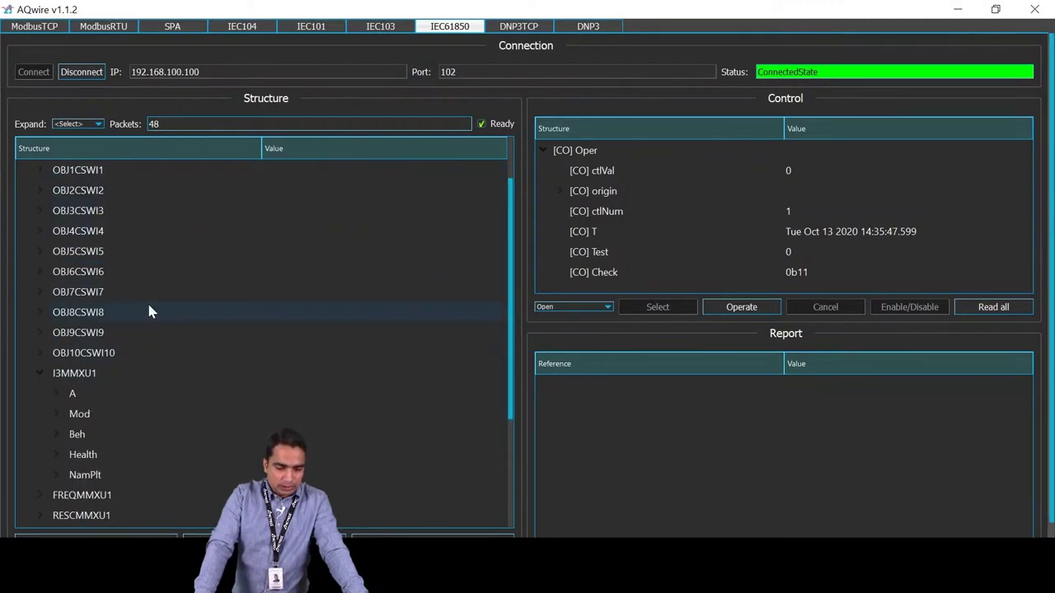
{"action": "scroll", "coordinate": [148, 305], "scroll_direction": "down", "scroll_amount": 2}
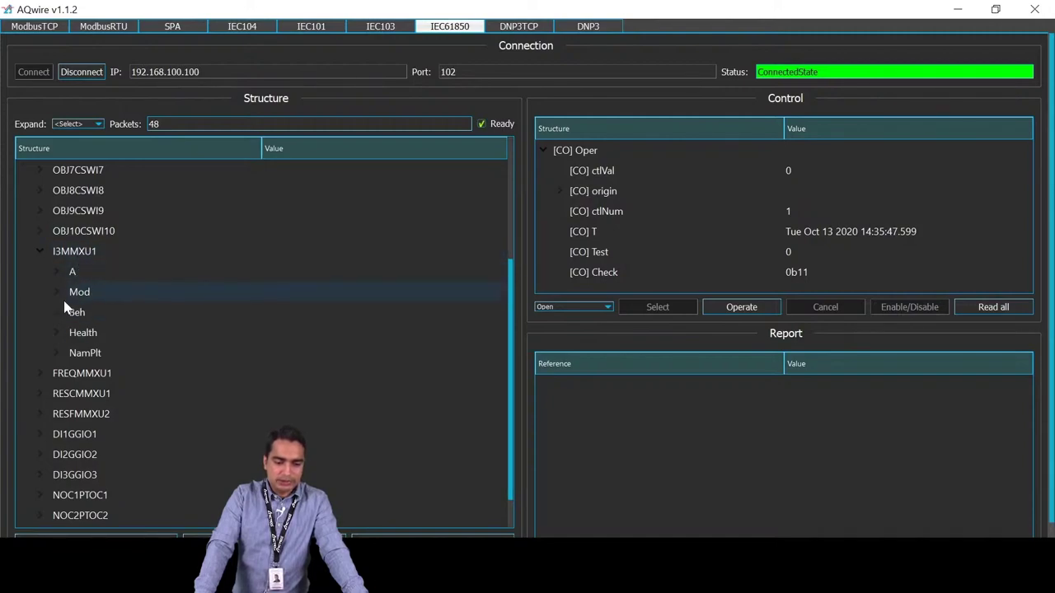
{"action": "left_click", "coordinate": [55, 273]}
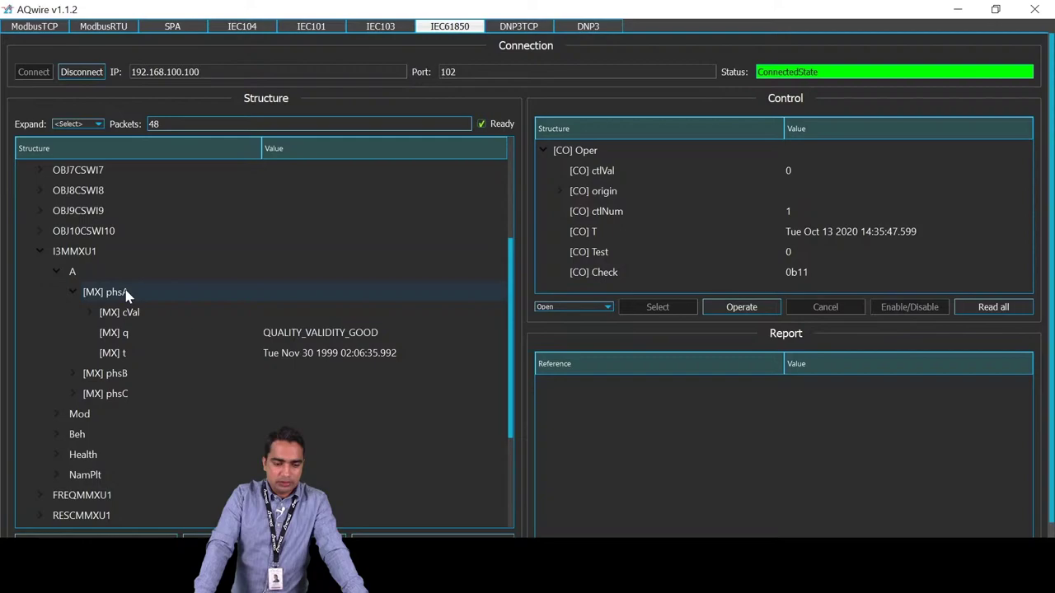
{"action": "left_click", "coordinate": [89, 311]}
{"action": "left_click", "coordinate": [104, 333]}
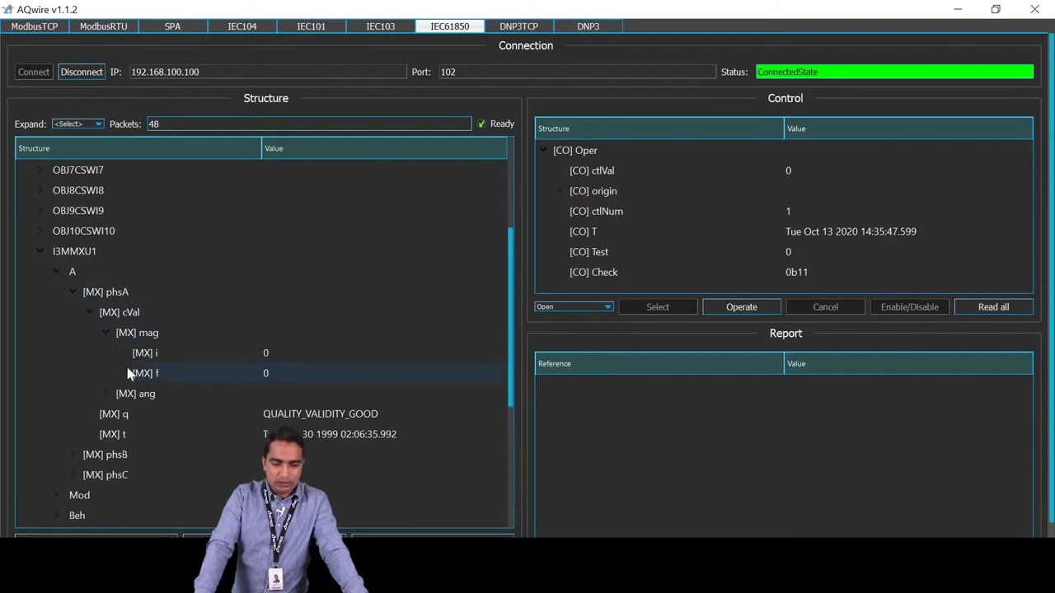
{"action": "left_click", "coordinate": [105, 393]}
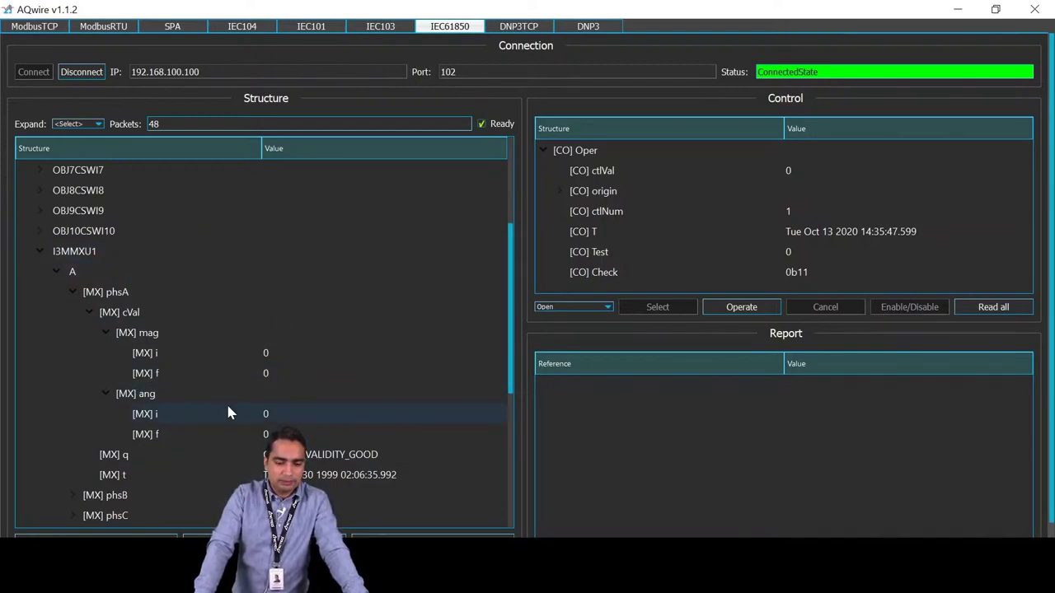
{"action": "left_click", "coordinate": [39, 252]}
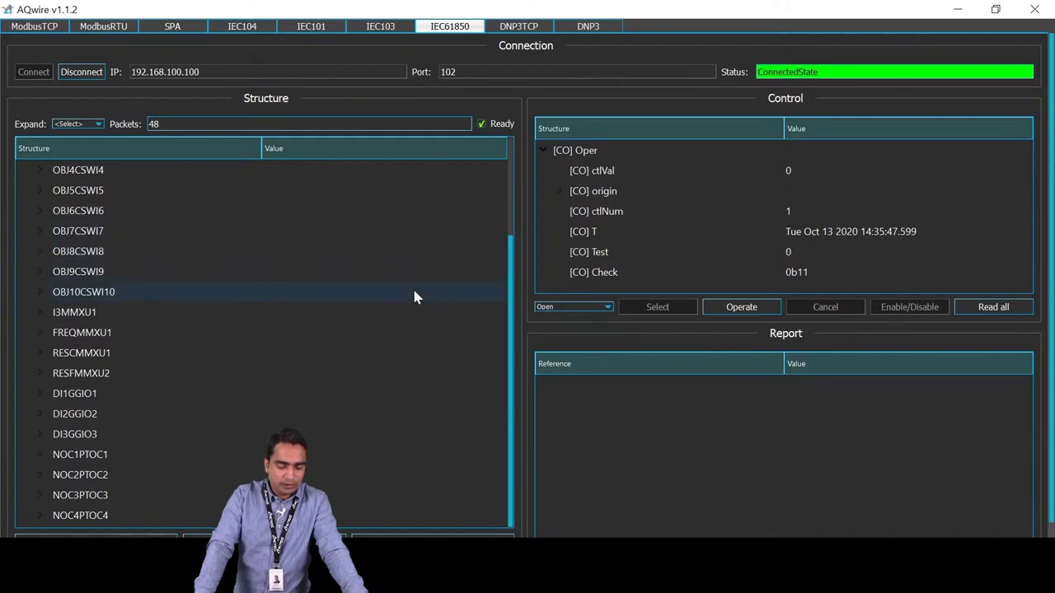
{"action": "scroll", "coordinate": [412, 289], "scroll_direction": "down", "scroll_amount": 1}
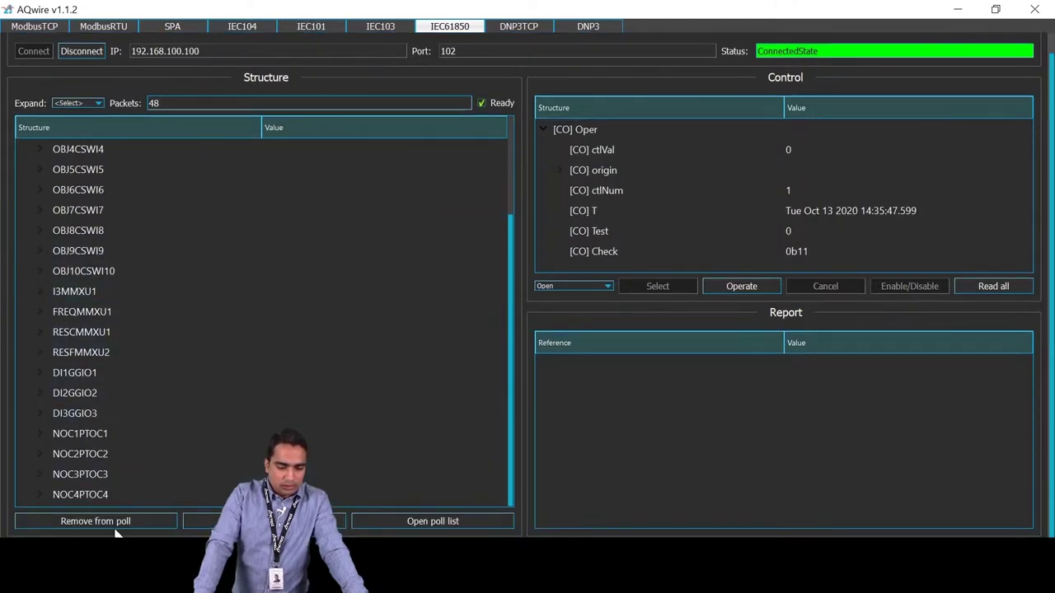
- Add the NOC1PTOC1 protection stage to the polling list
{"action": "left_click", "coordinate": [39, 434]}
{"action": "scroll", "coordinate": [235, 342], "scroll_direction": "down", "scroll_amount": 2}
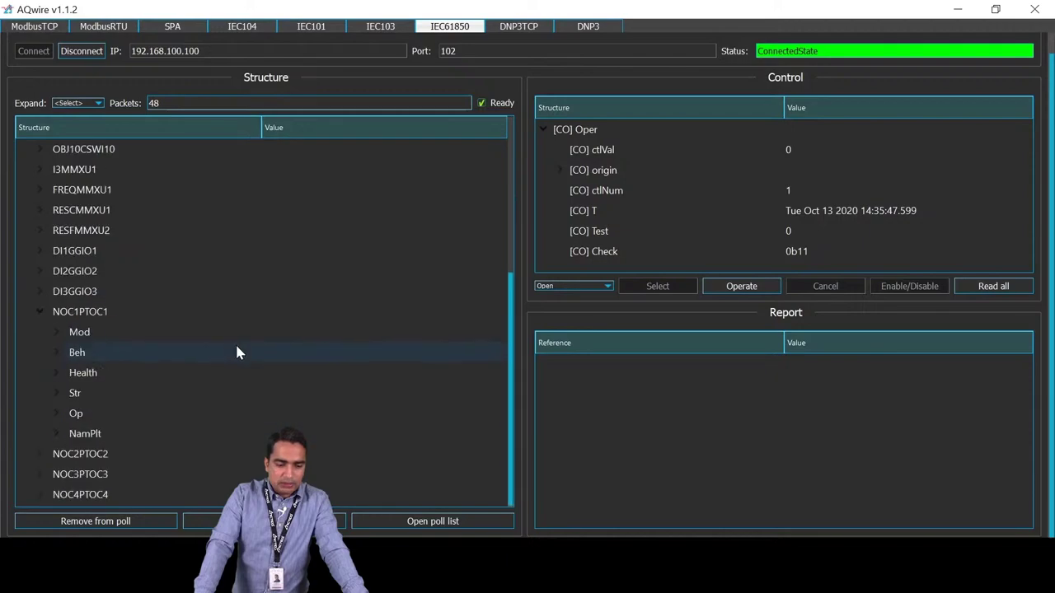
{"action": "left_click", "coordinate": [79, 313]}
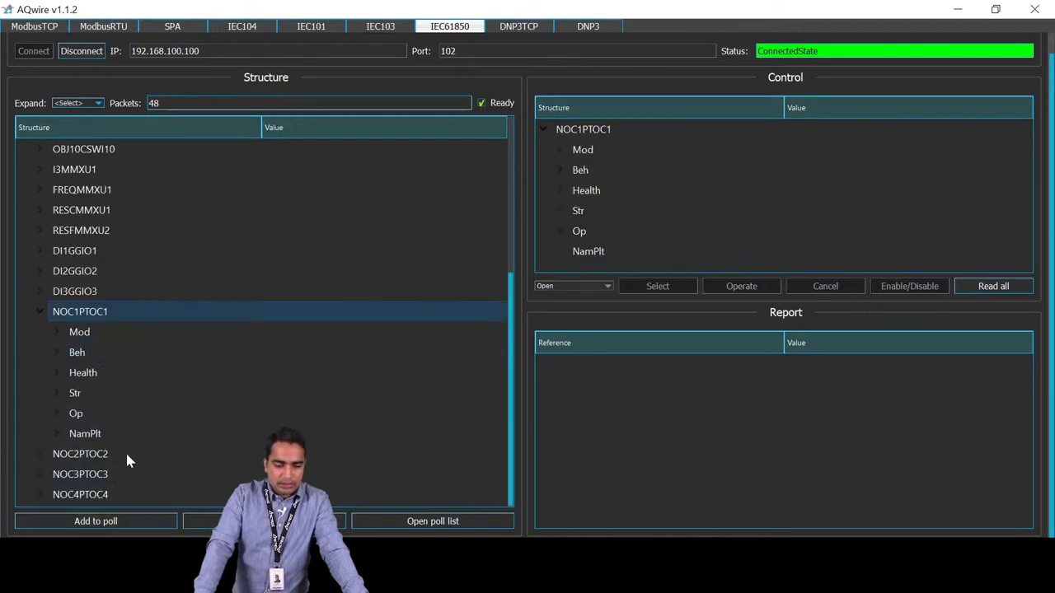
{"action": "left_click", "coordinate": [105, 522]}
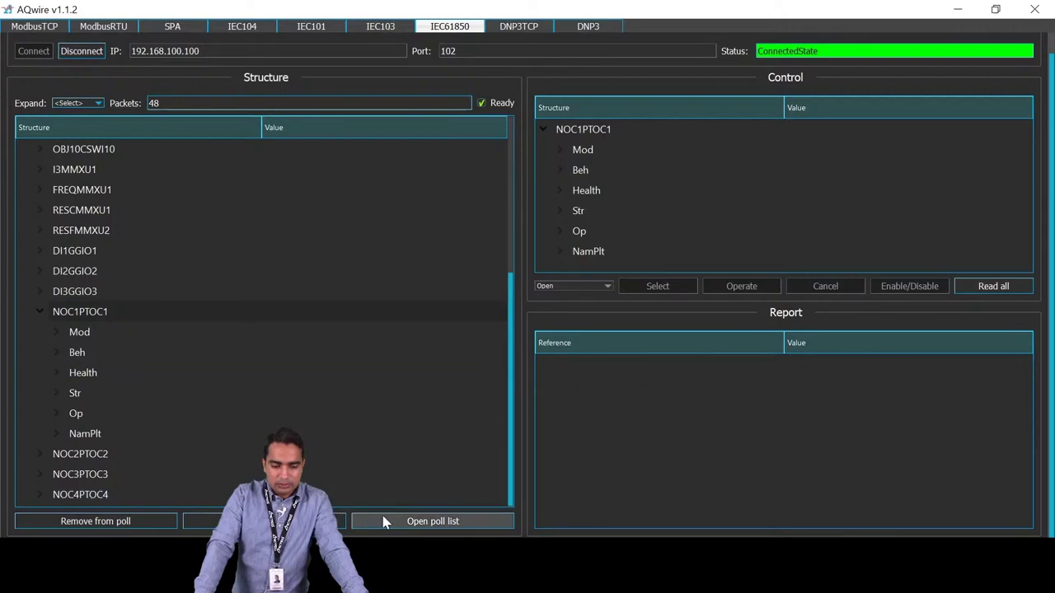
- Remove the [CO] Oper entry from the polling list
{"action": "left_click", "coordinate": [409, 523]}
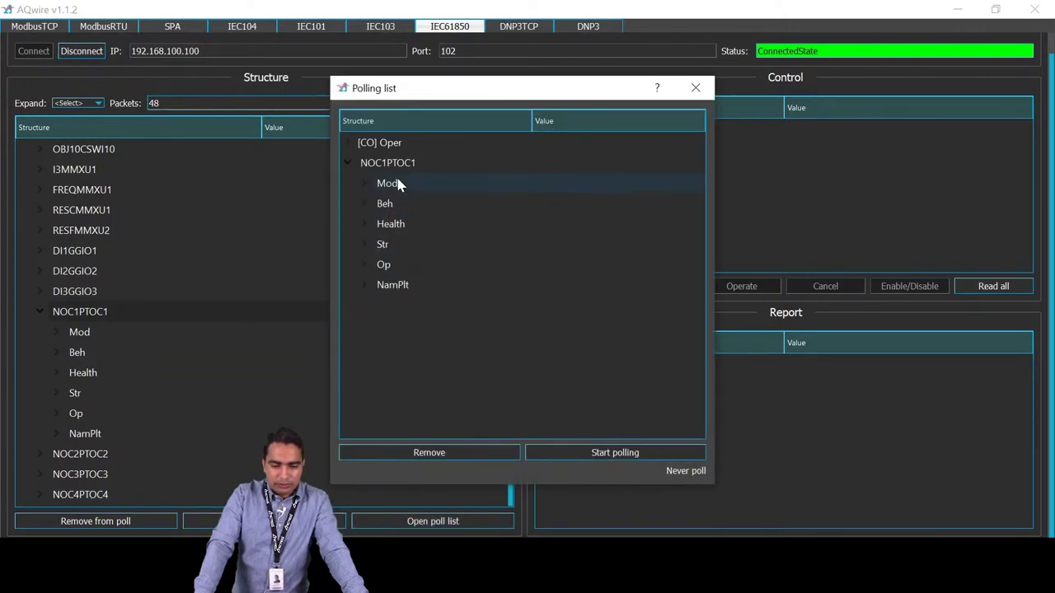
{"action": "left_click", "coordinate": [349, 143]}
{"action": "left_click", "coordinate": [384, 149]}
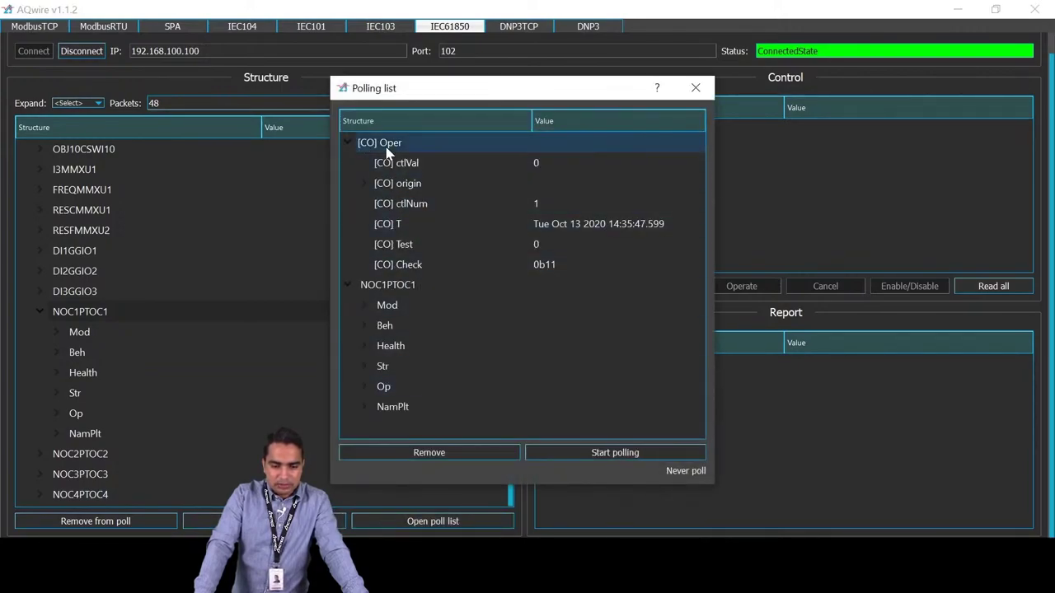
{"action": "left_click", "coordinate": [445, 454]}
- Expand NOC1PTOC1's Str and Op entries in the polling list to show their status values
{"action": "left_click", "coordinate": [366, 150]}
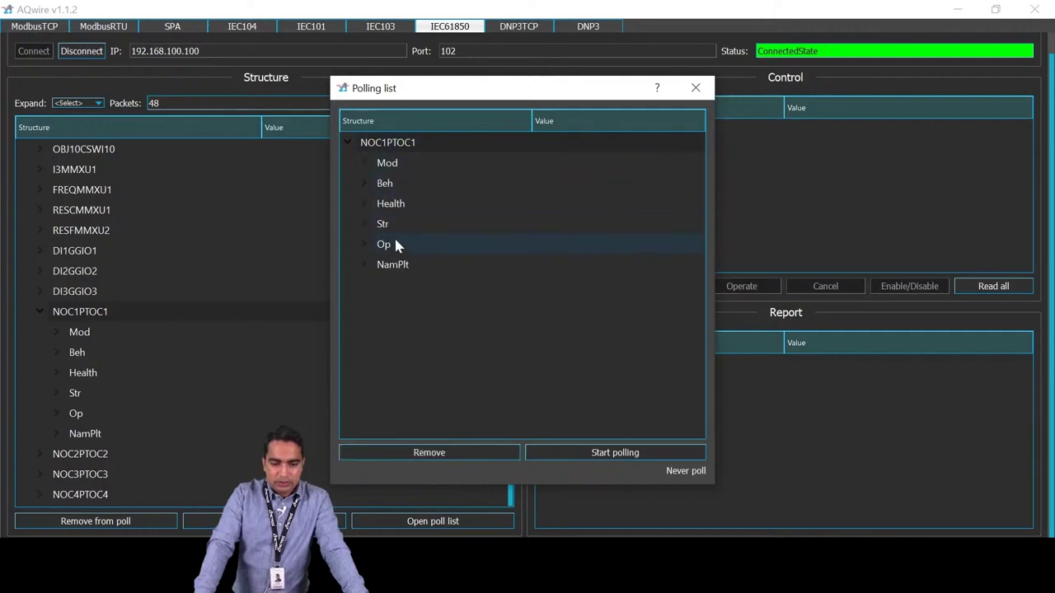
{"action": "left_click", "coordinate": [364, 224]}
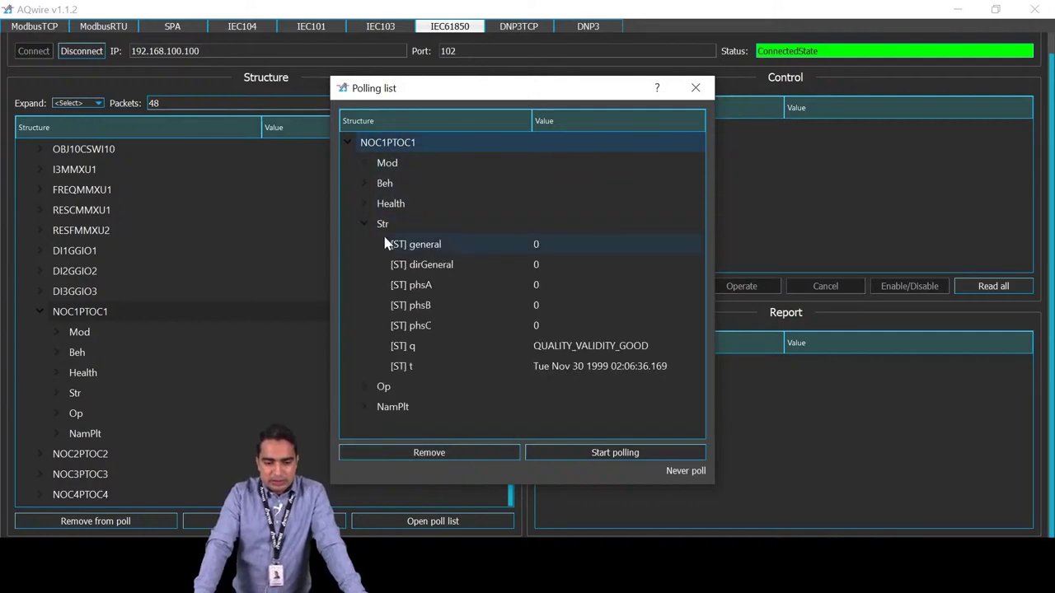
{"action": "left_click", "coordinate": [365, 387]}
{"action": "scroll", "coordinate": [493, 287], "scroll_direction": "down", "scroll_amount": 1}
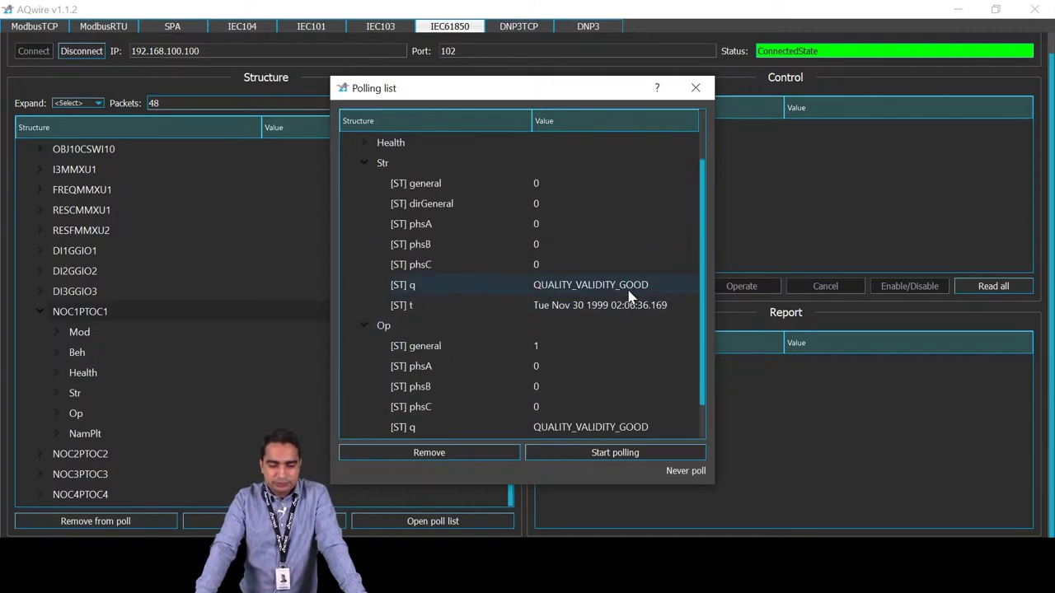
{"action": "left_click", "coordinate": [429, 245]}
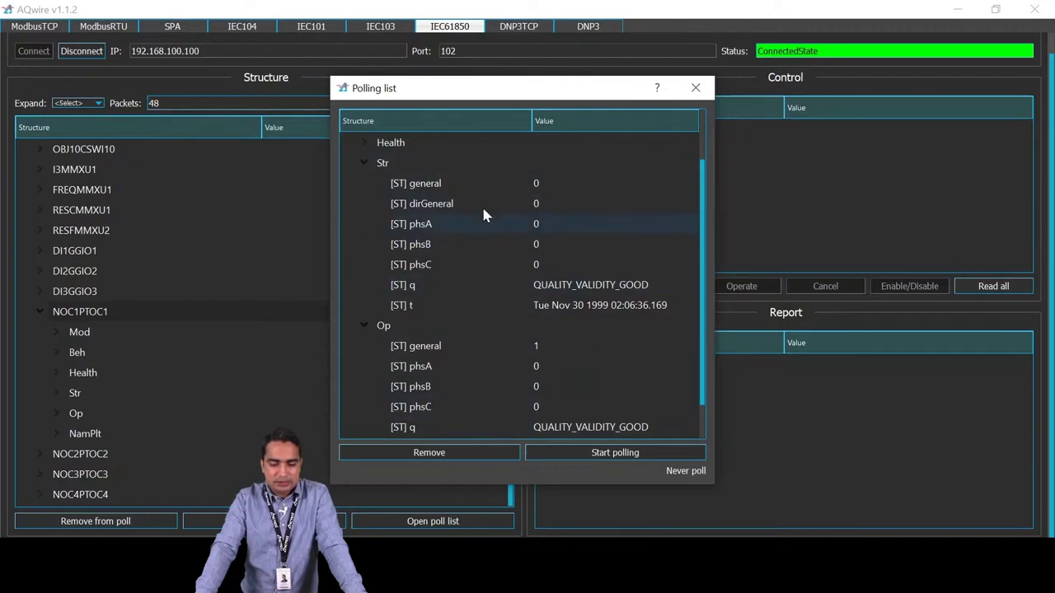
{"action": "key", "text": "super+Down"}
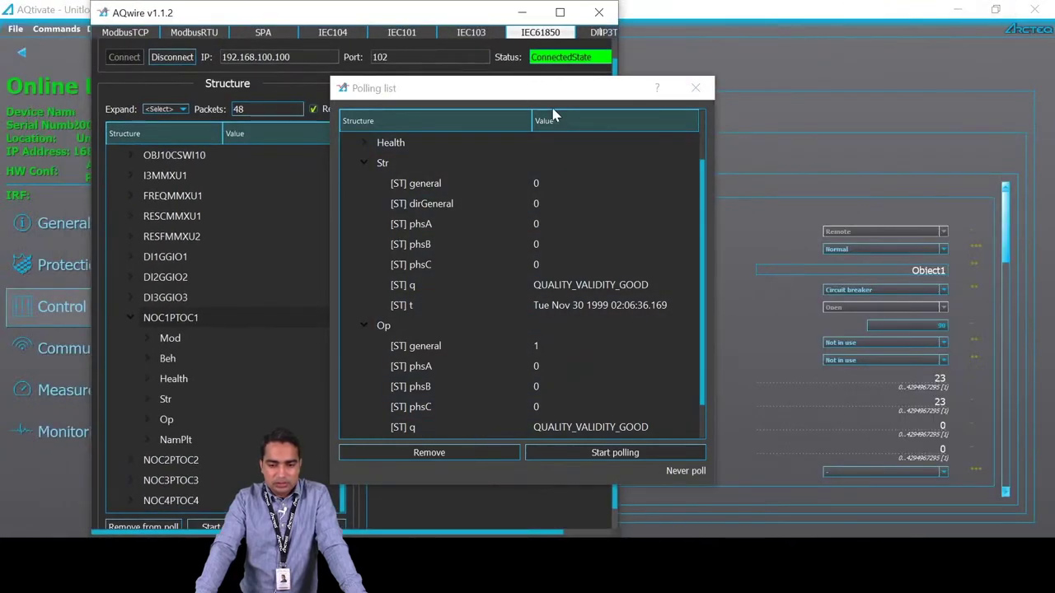
- Arrange AQwire and the polling list beside AQtivate and open the I> [50/51] protection settings
{"action": "left_click_drag", "start_coordinate": [505, 95], "coordinate": [464, 89]}
{"action": "left_click_drag", "start_coordinate": [443, 7], "coordinate": [839, 13]}
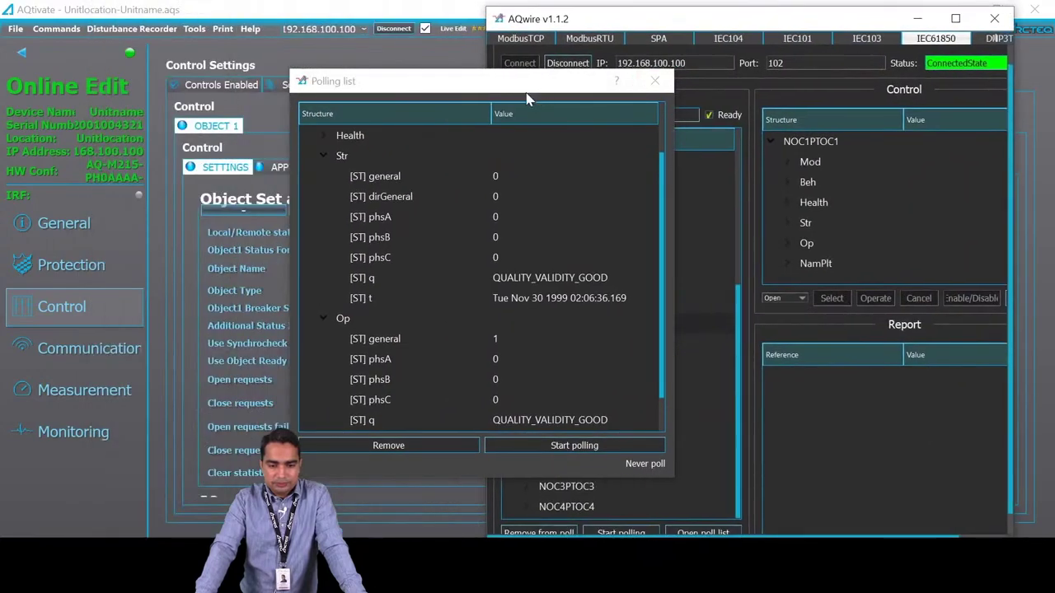
{"action": "left_click_drag", "start_coordinate": [472, 91], "coordinate": [681, 78]}
{"action": "left_click", "coordinate": [337, 18]}
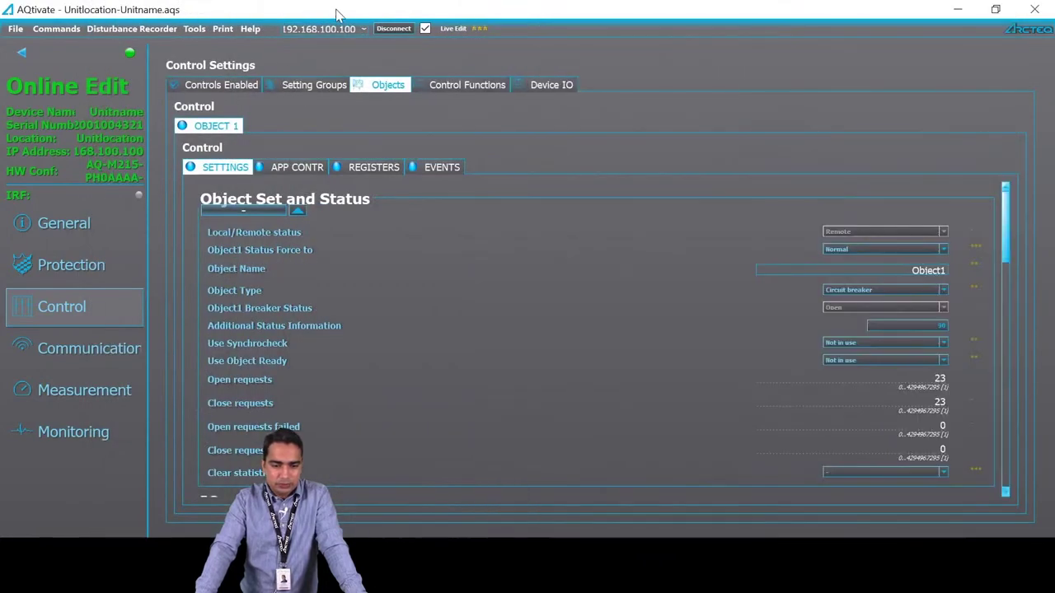
{"action": "left_click_drag", "start_coordinate": [338, 18], "coordinate": [220, 26]}
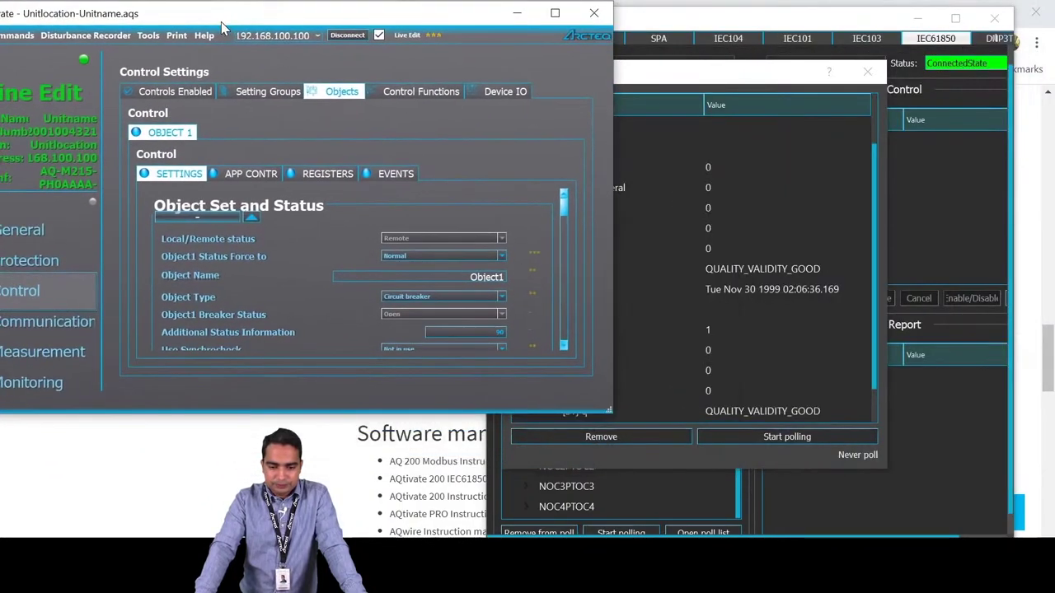
{"action": "left_click", "coordinate": [30, 262]}
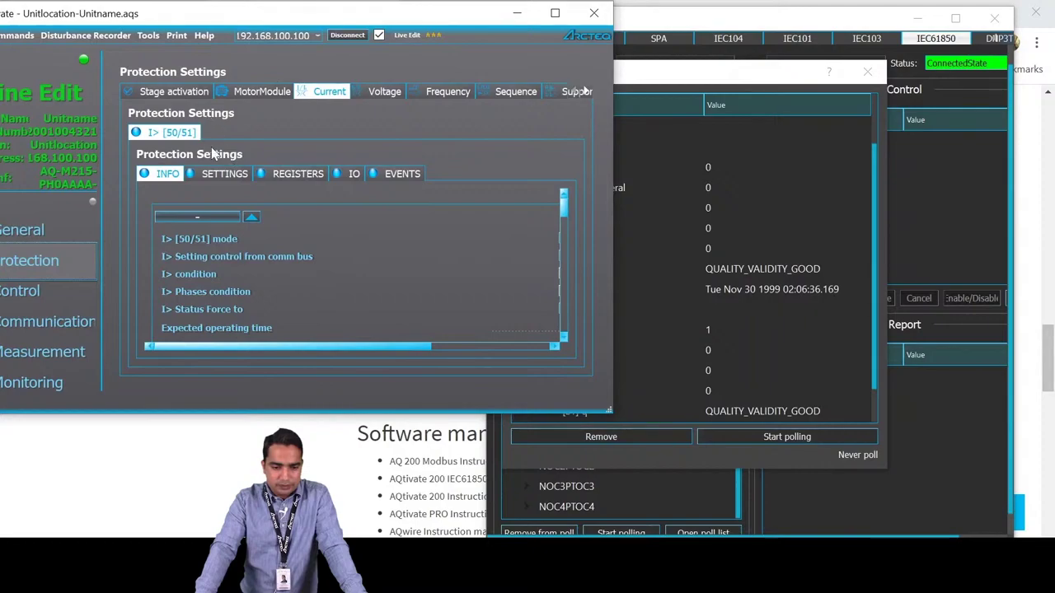
- Set the I> status force to Normal and start polling NOC1PTOC1 in AQwire
{"action": "left_click_drag", "start_coordinate": [324, 355], "coordinate": [445, 351]}
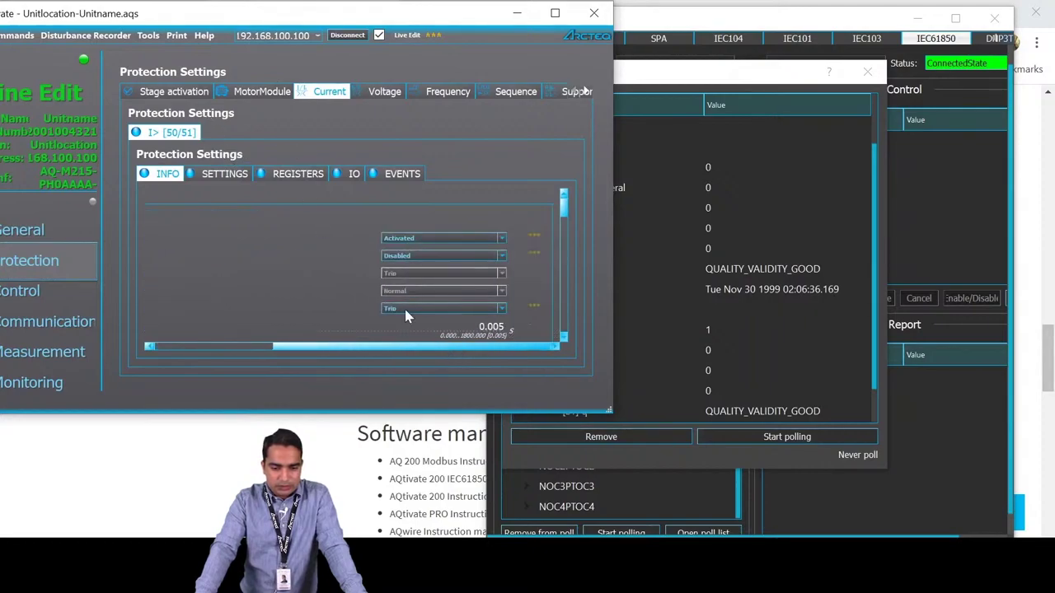
{"action": "left_click_drag", "start_coordinate": [491, 27], "coordinate": [410, 35]}
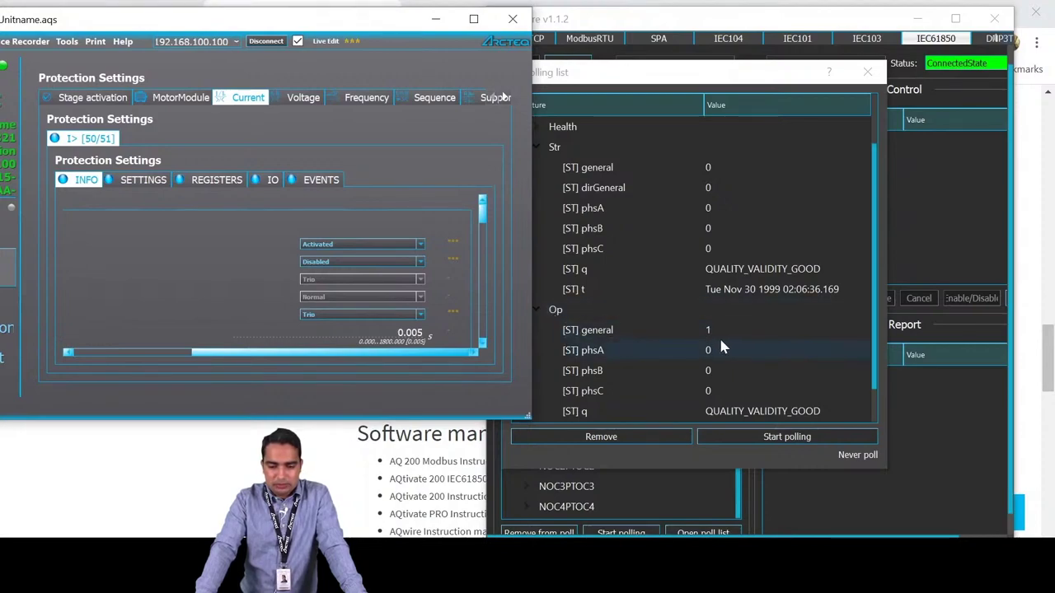
{"action": "left_click", "coordinate": [333, 314]}
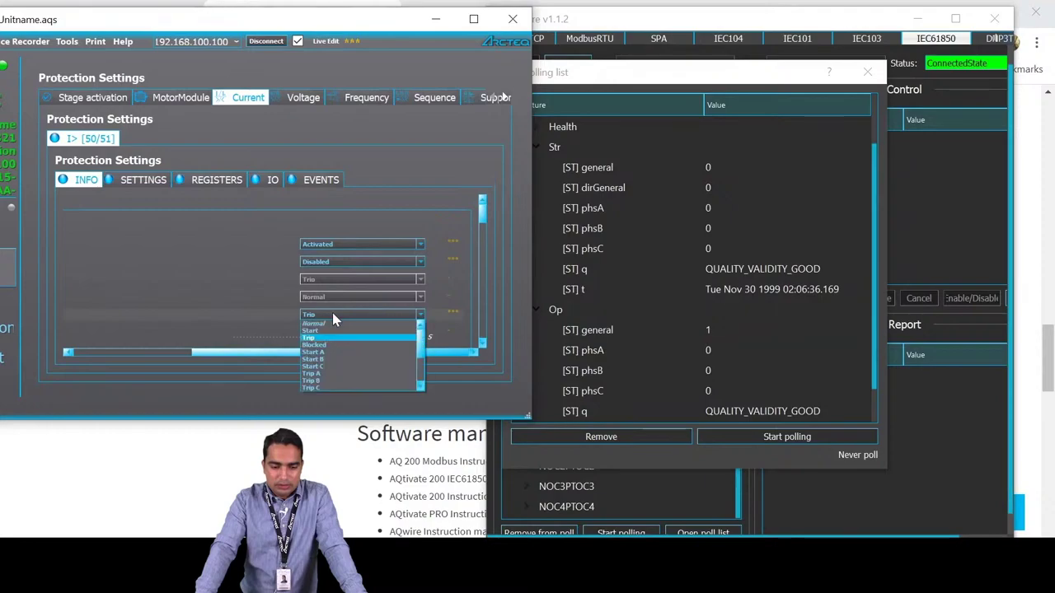
{"action": "left_click", "coordinate": [336, 323]}
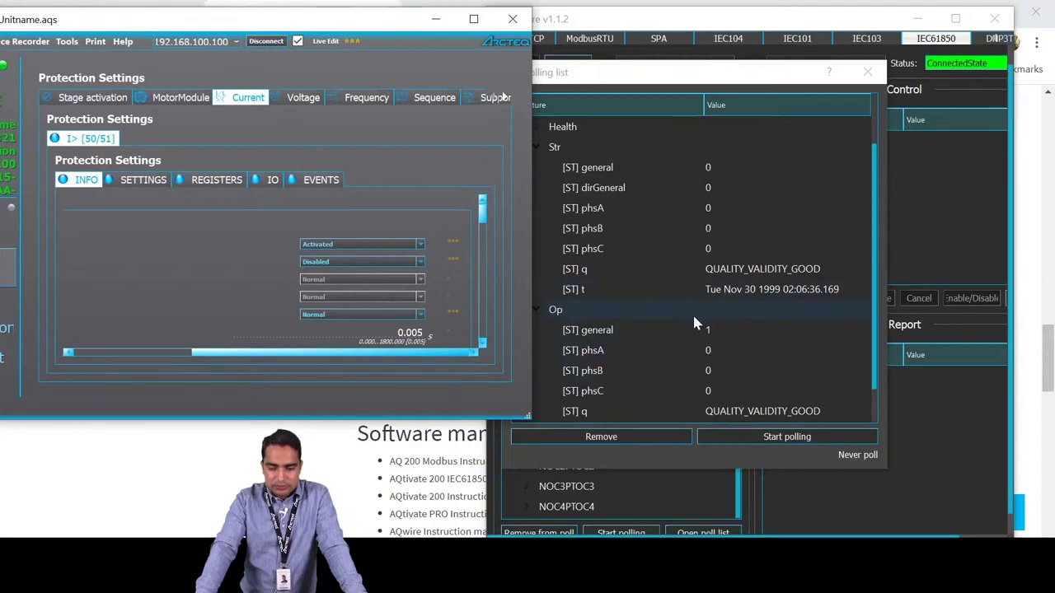
{"action": "left_click", "coordinate": [735, 437]}
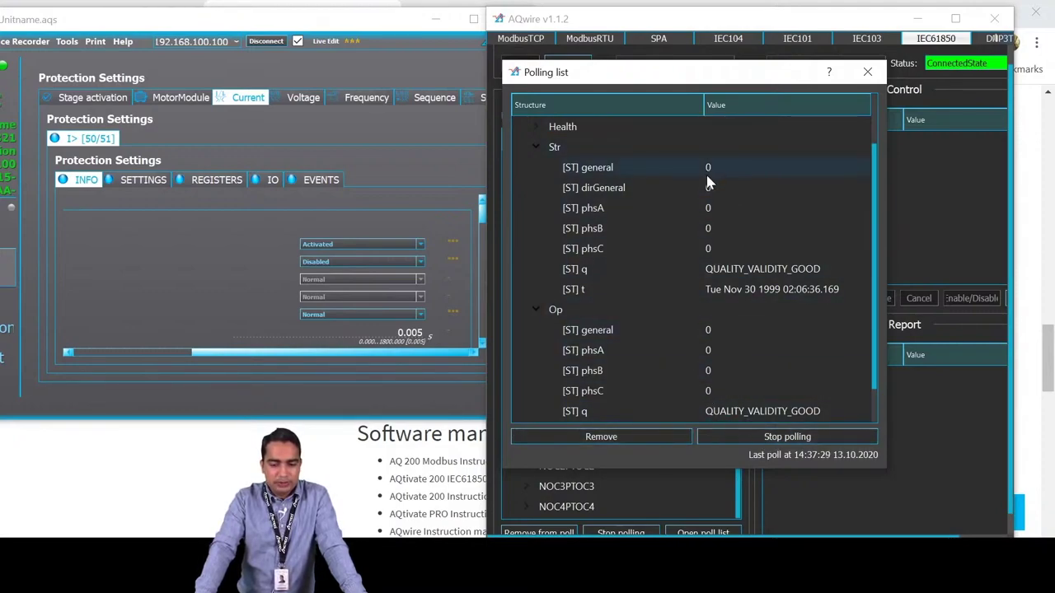
- Cycle the I> status force through Start, Trip, Start A and finally Trip B, then reposition AQtivate
{"action": "left_click", "coordinate": [329, 320]}
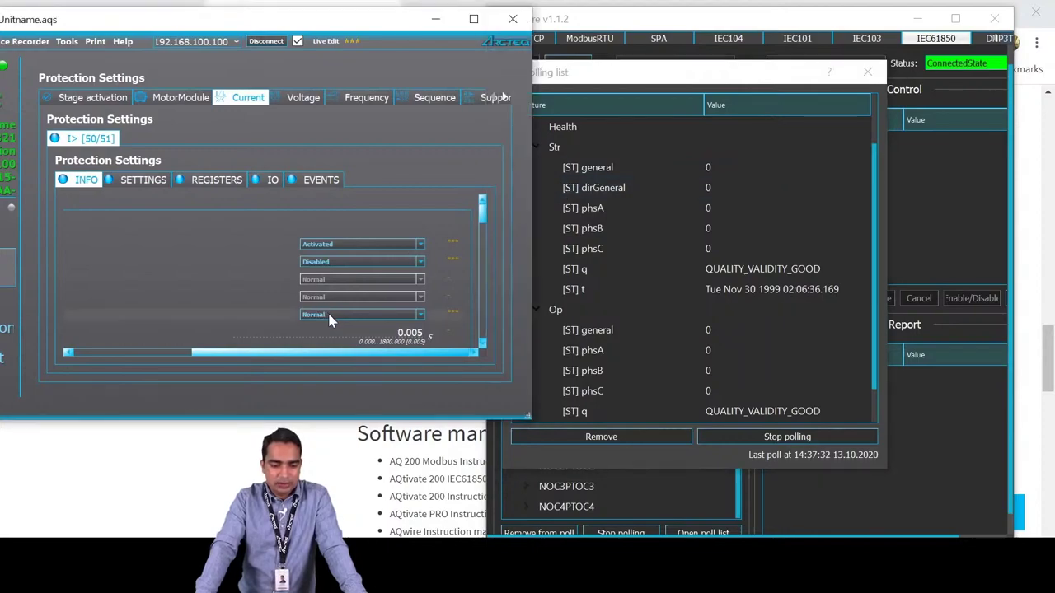
{"action": "left_click", "coordinate": [329, 315]}
{"action": "left_click", "coordinate": [318, 331]}
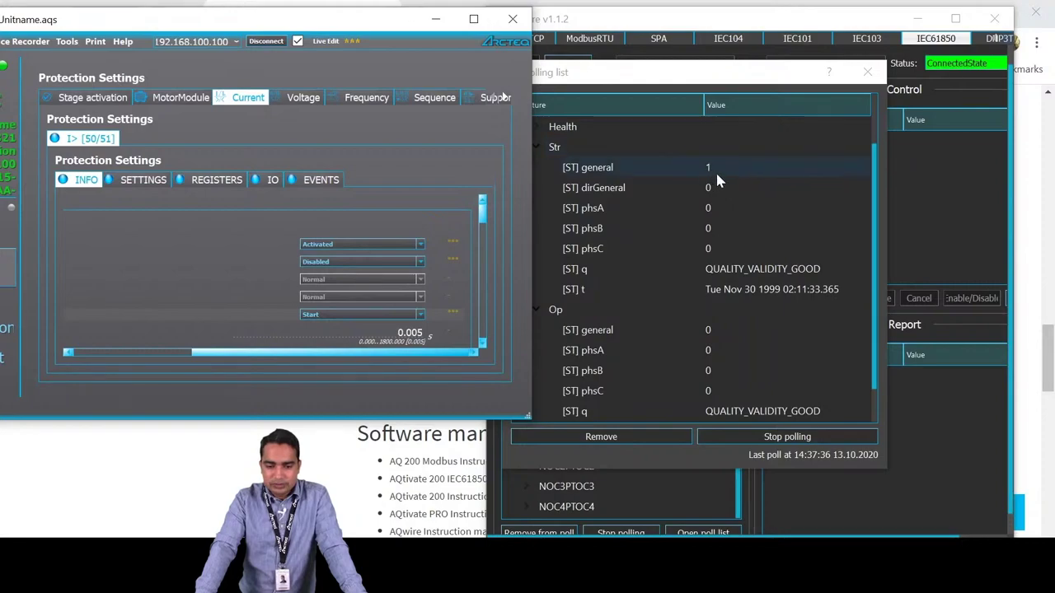
{"action": "scroll", "coordinate": [329, 278], "scroll_direction": "down", "scroll_amount": 1}
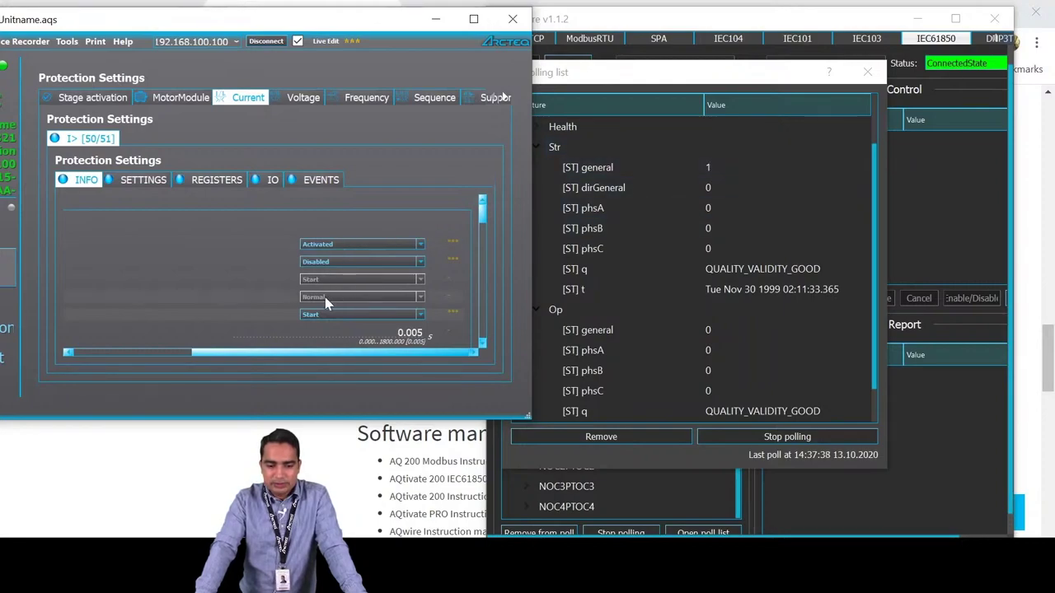
{"action": "left_click", "coordinate": [319, 316]}
{"action": "left_click", "coordinate": [325, 338]}
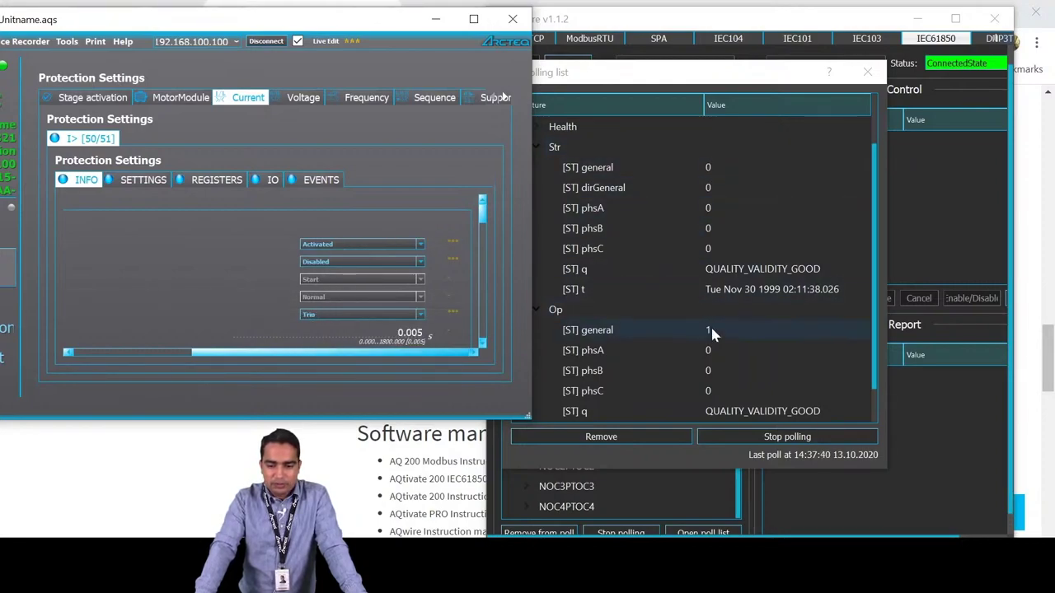
{"action": "left_click", "coordinate": [320, 314]}
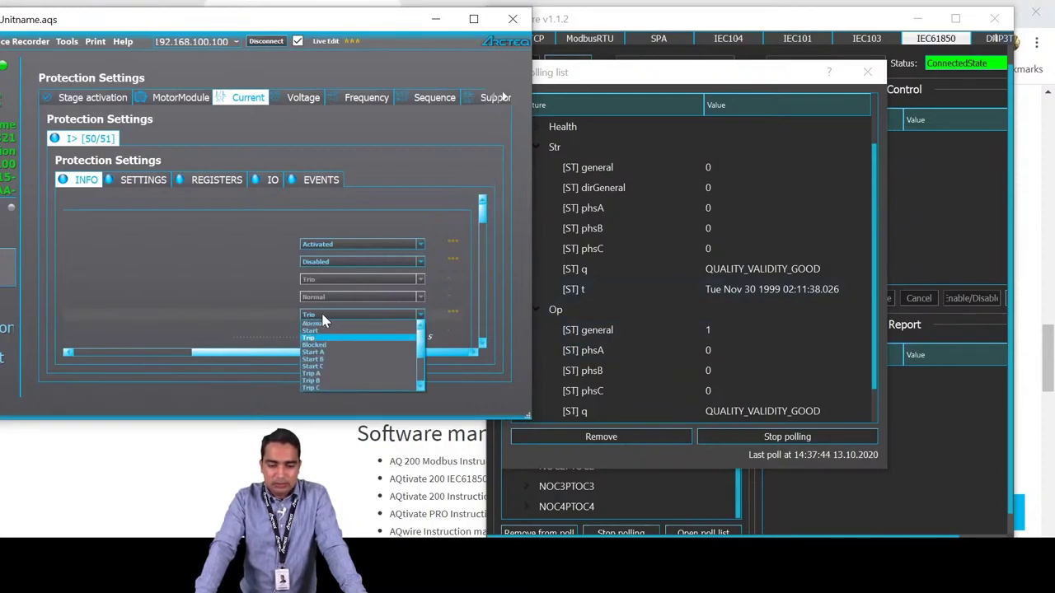
{"action": "left_click", "coordinate": [325, 353]}
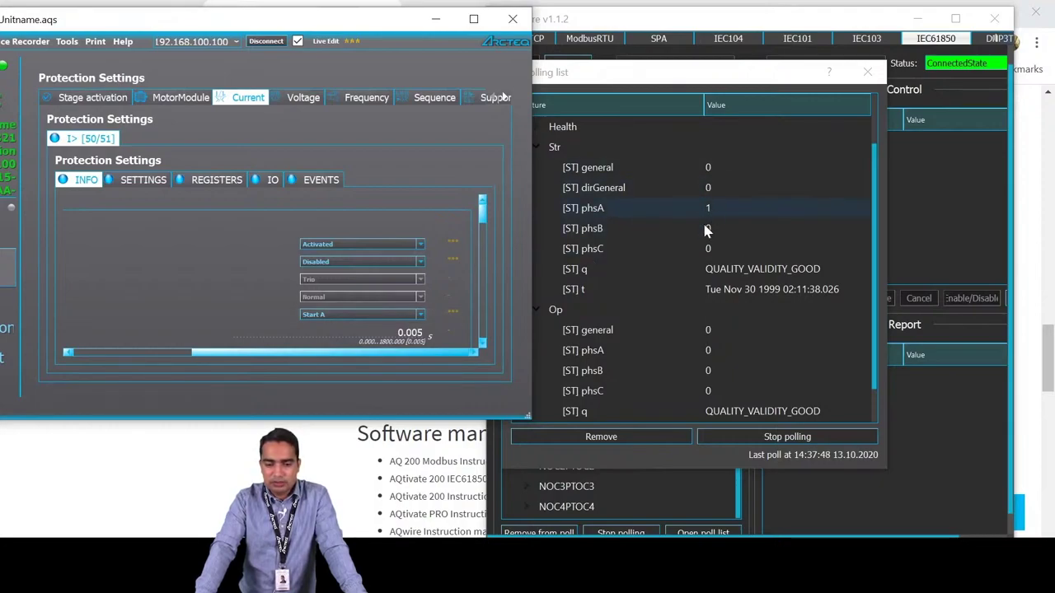
{"action": "left_click", "coordinate": [326, 313]}
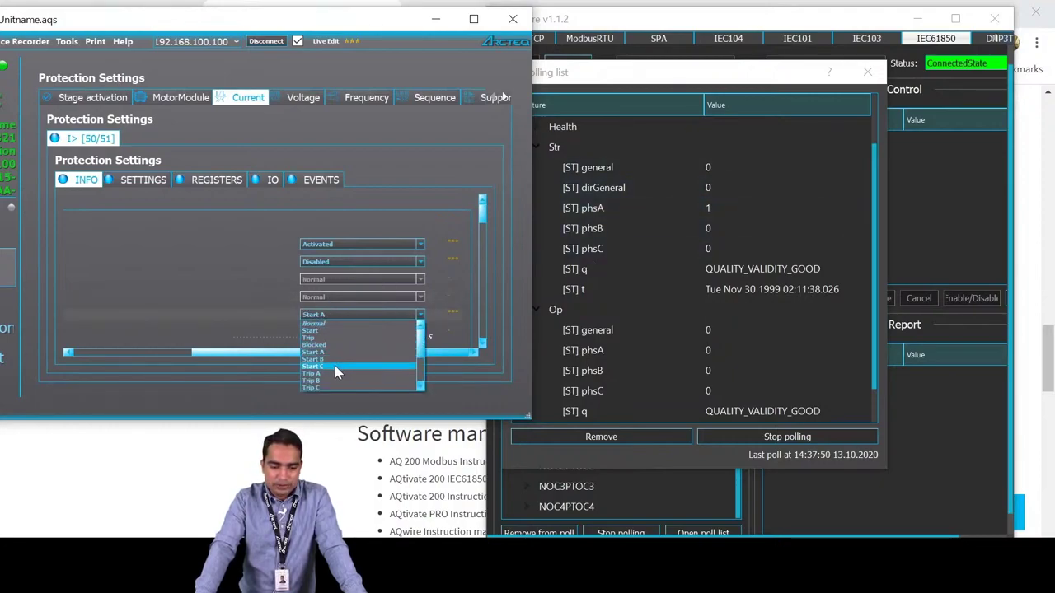
{"action": "left_click", "coordinate": [329, 380]}
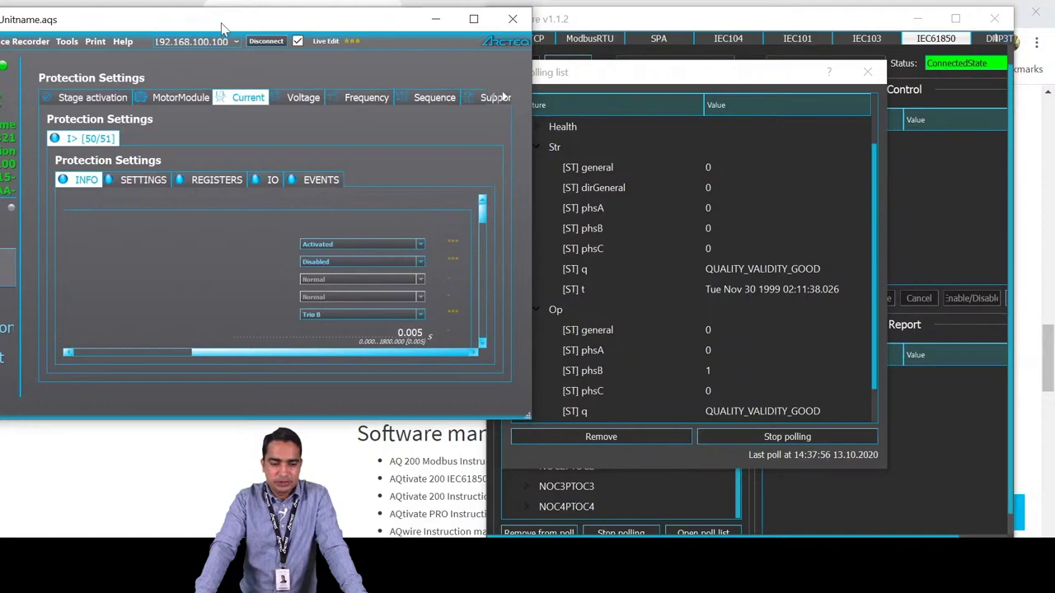
{"action": "left_click_drag", "start_coordinate": [223, 27], "coordinate": [430, 53]}
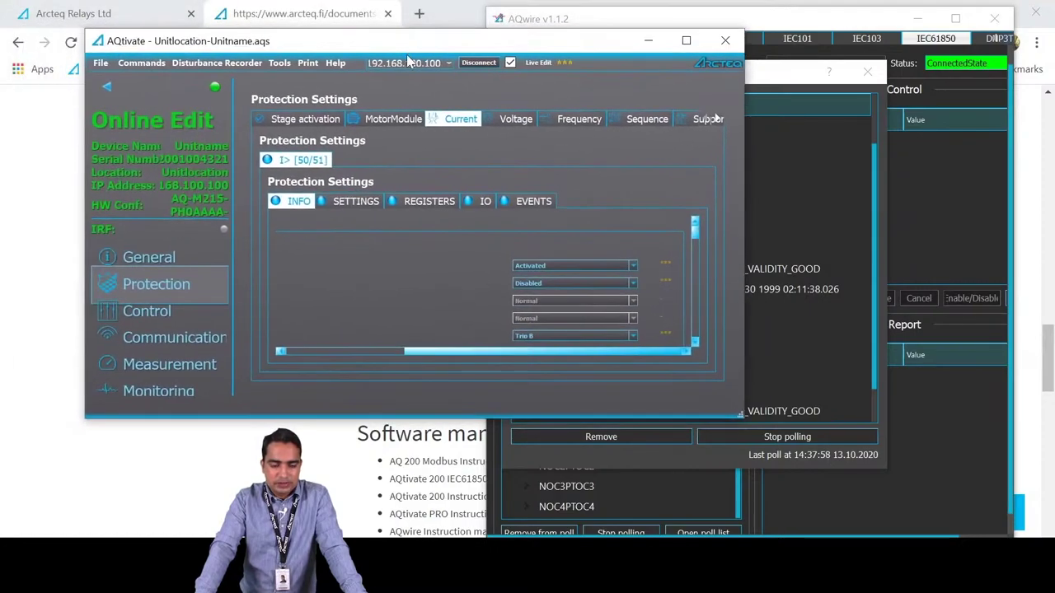
- Minimize AQtivate, stop polling NOC1PTOC1 and close the polling list
{"action": "left_click", "coordinate": [684, 41]}
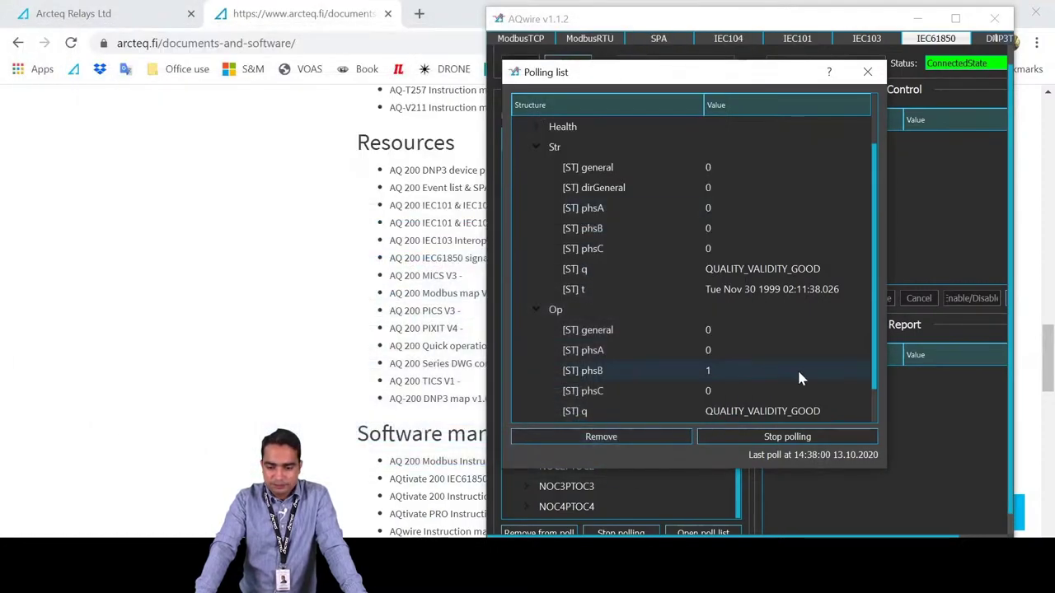
{"action": "left_click", "coordinate": [796, 437]}
{"action": "left_click", "coordinate": [867, 73]}
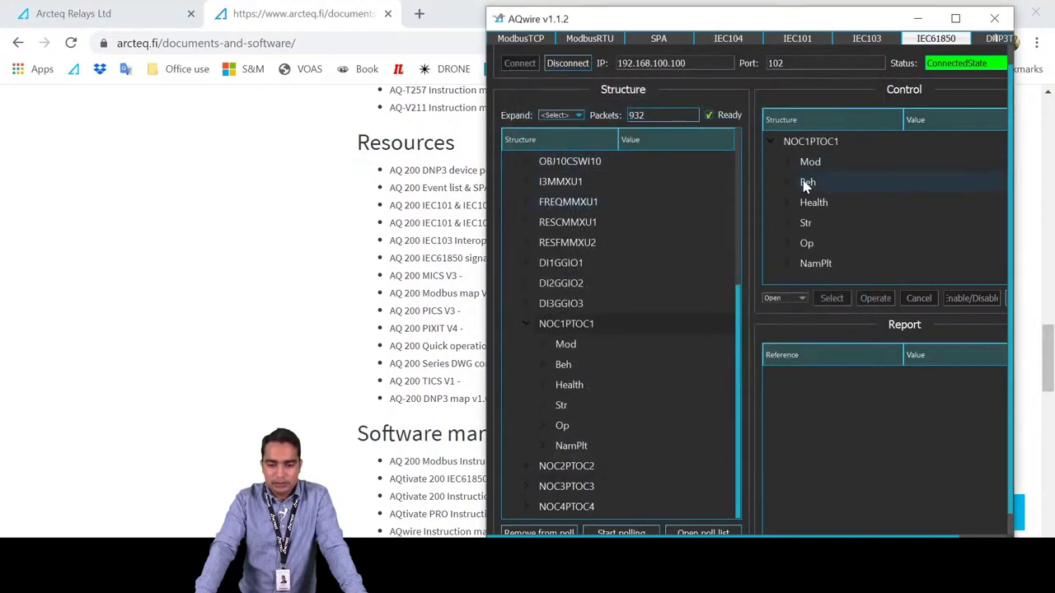
- Maximize AQwire, collapse NOC1PTOC1 and scroll the structure tree back to the top
{"action": "double_click", "coordinate": [816, 19]}
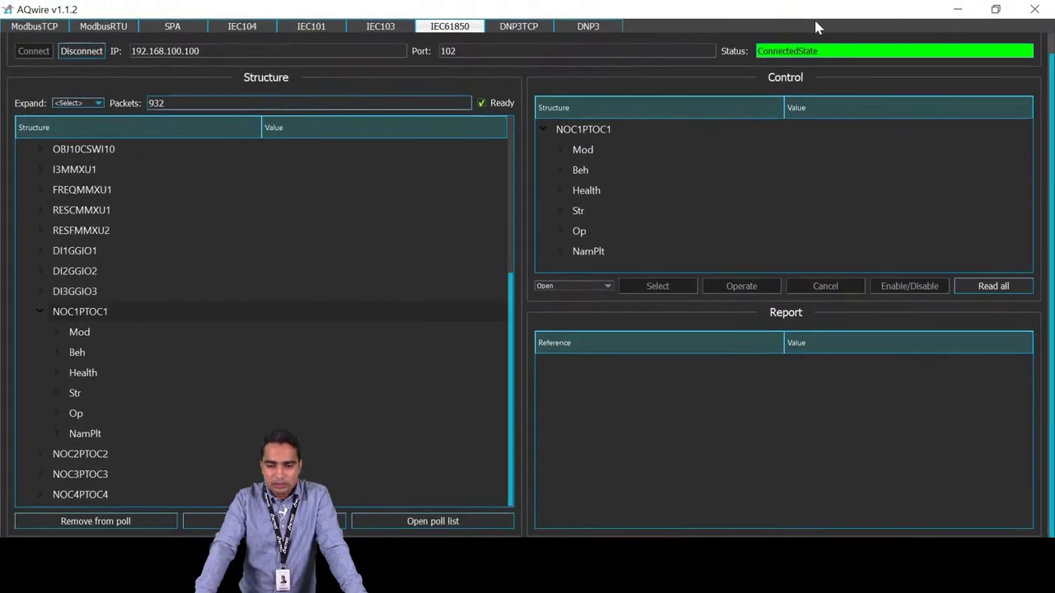
{"action": "left_click", "coordinate": [38, 311]}
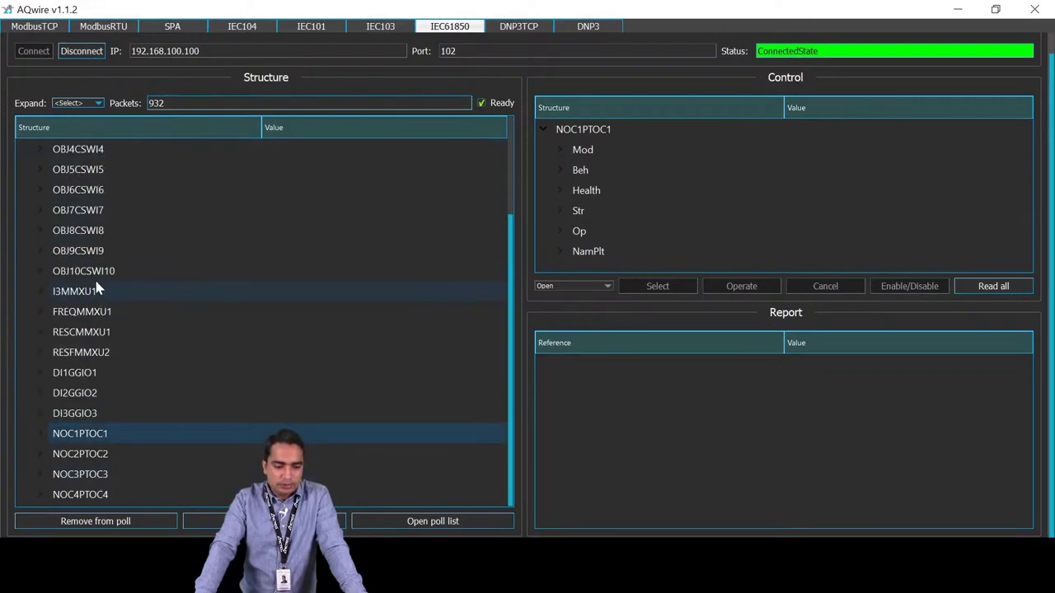
{"action": "left_click", "coordinate": [38, 312]}
{"action": "left_click", "coordinate": [38, 312]}
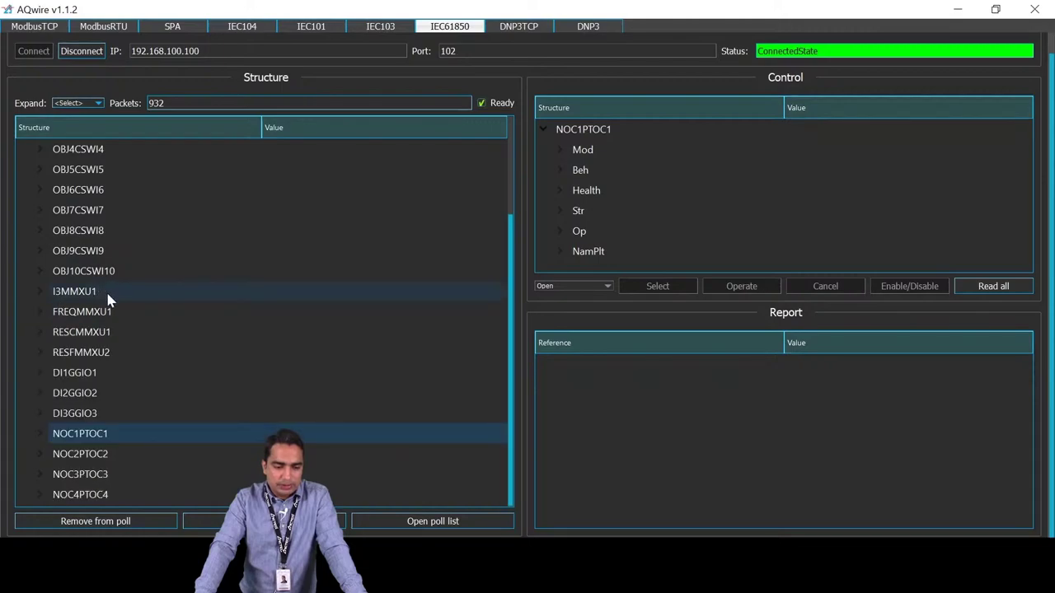
{"action": "scroll", "coordinate": [126, 243], "scroll_direction": "up", "scroll_amount": 5}
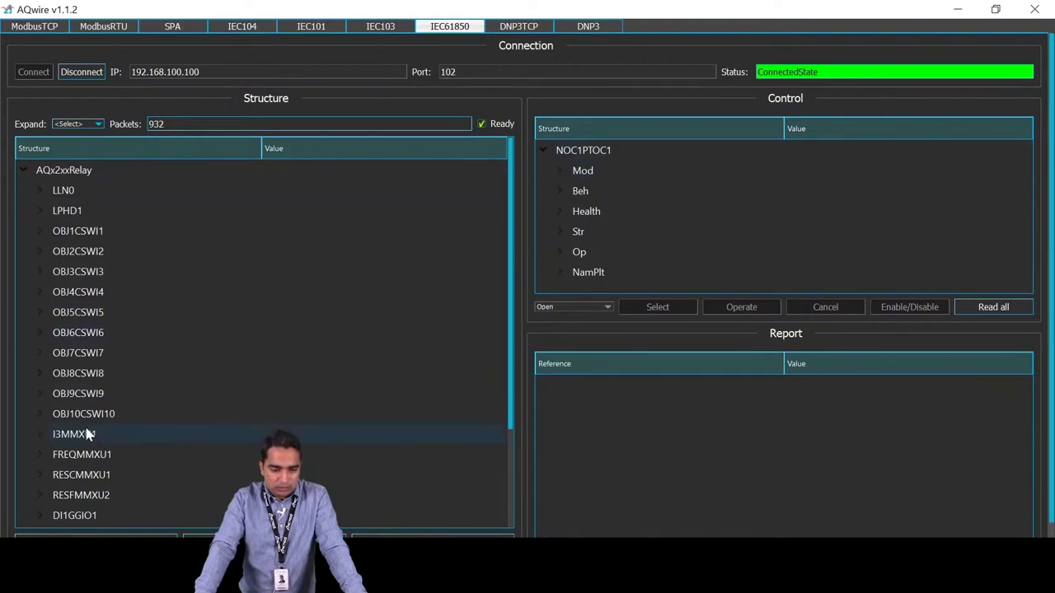
- Expand OBJ1CSWI1 > Pos > [CO] Oper and load the Oper command into the control area
{"action": "left_click", "coordinate": [41, 231]}
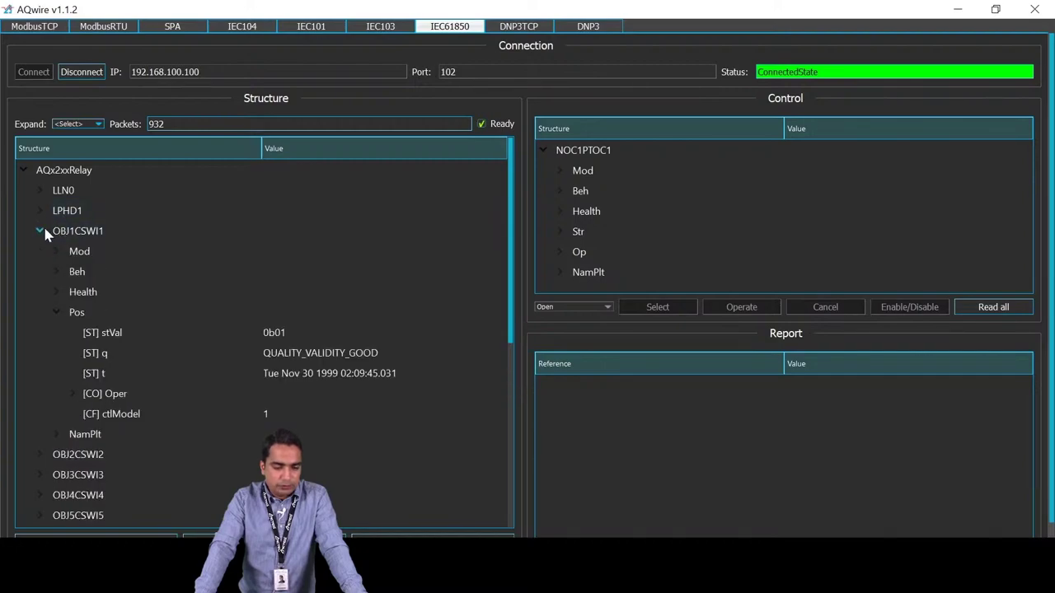
{"action": "left_click", "coordinate": [72, 393]}
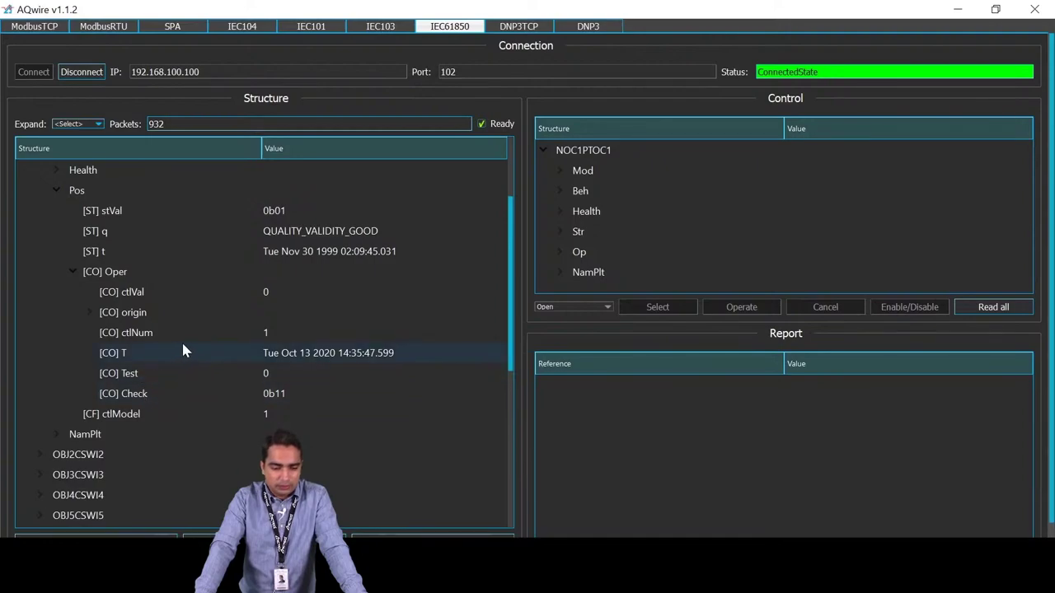
{"action": "left_click", "coordinate": [105, 272]}
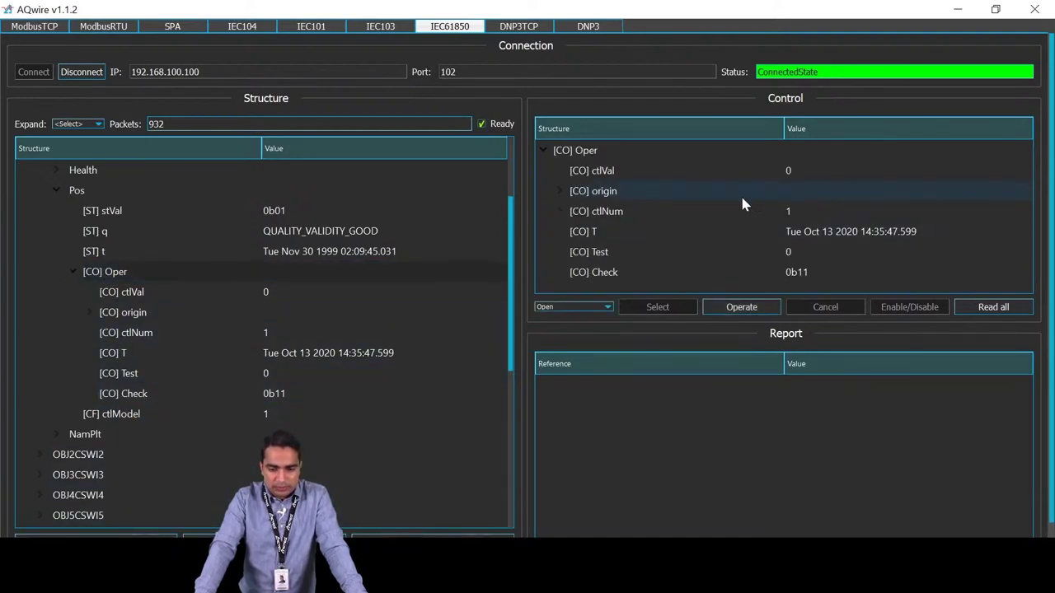
{"action": "left_click", "coordinate": [560, 191]}
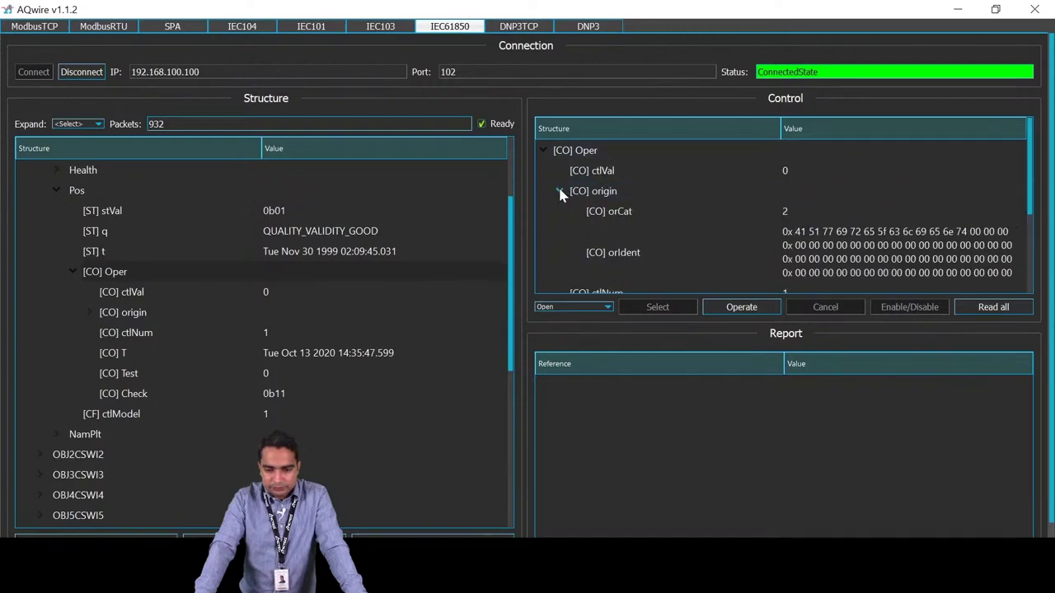
{"action": "left_click", "coordinate": [560, 192]}
- Choose Close as the command to send and restore AQwire to a smaller window
{"action": "left_click", "coordinate": [581, 307]}
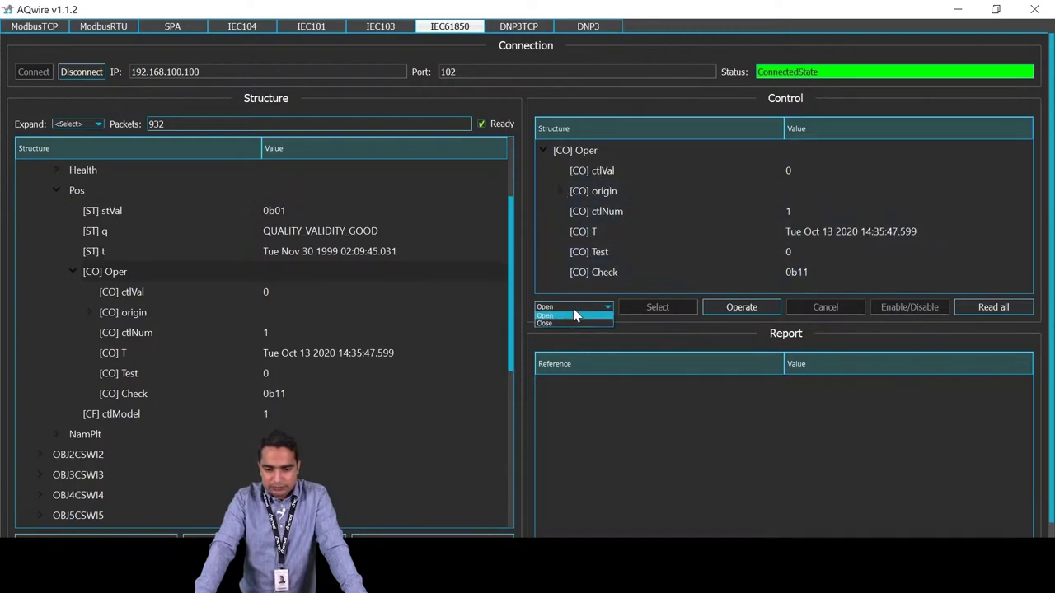
{"action": "left_click", "coordinate": [570, 322]}
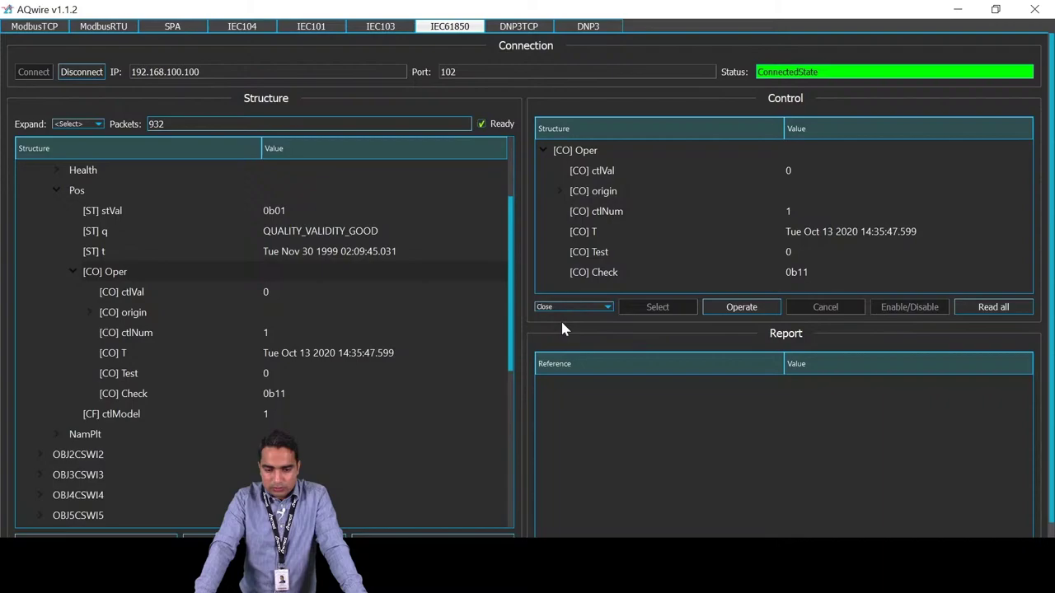
{"action": "left_click", "coordinate": [995, 9]}
- Place AQtivate beside AQwire, showing the relay's Control > Objects settings
{"action": "left_click_drag", "start_coordinate": [759, 16], "coordinate": [254, 0]}
{"action": "left_click", "coordinate": [995, 9]}
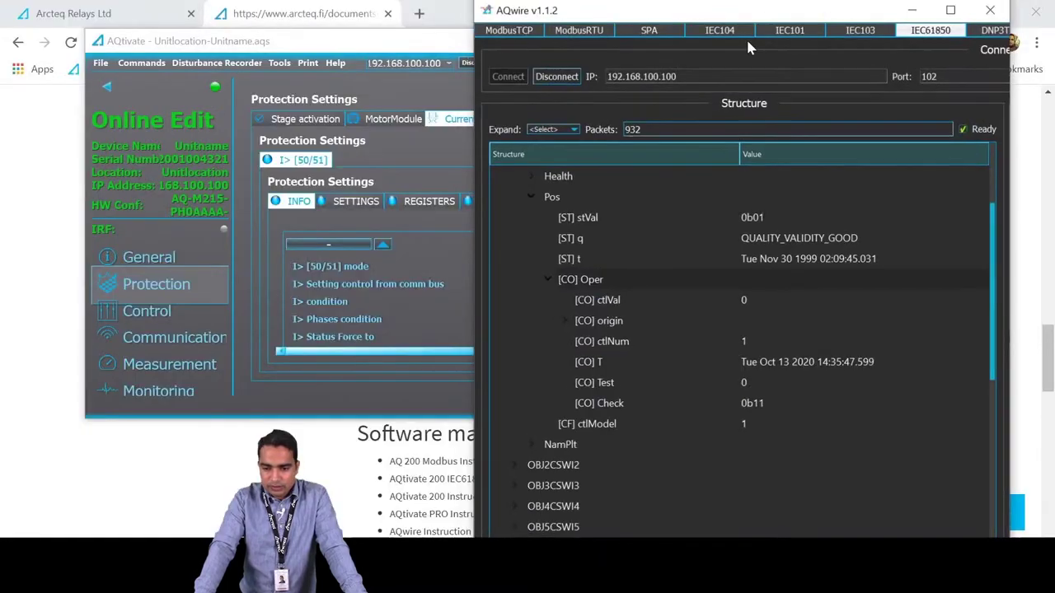
{"action": "left_click_drag", "start_coordinate": [396, 41], "coordinate": [210, 66]}
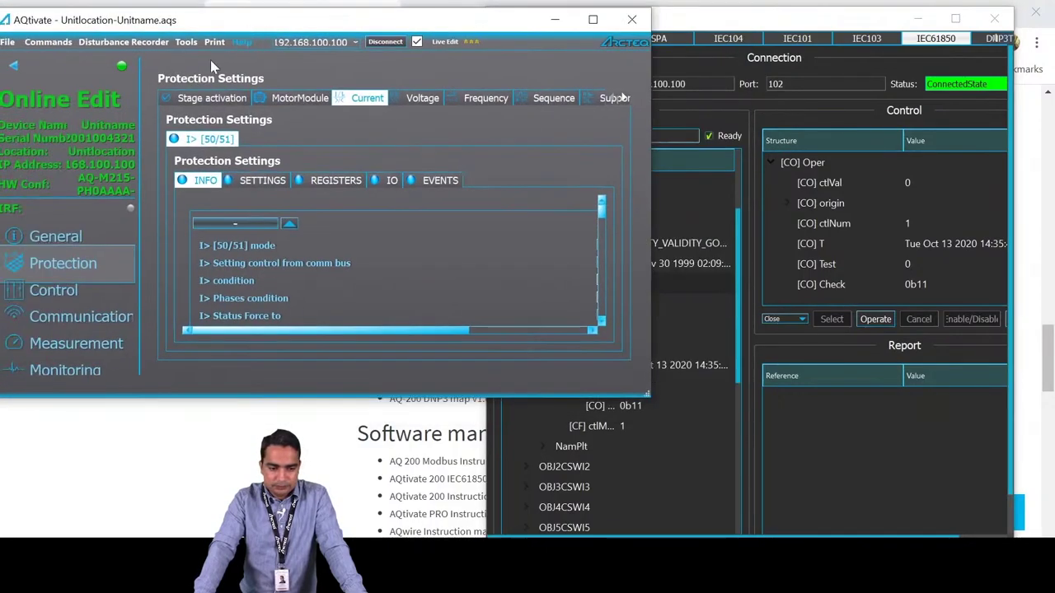
{"action": "left_click", "coordinate": [60, 295]}
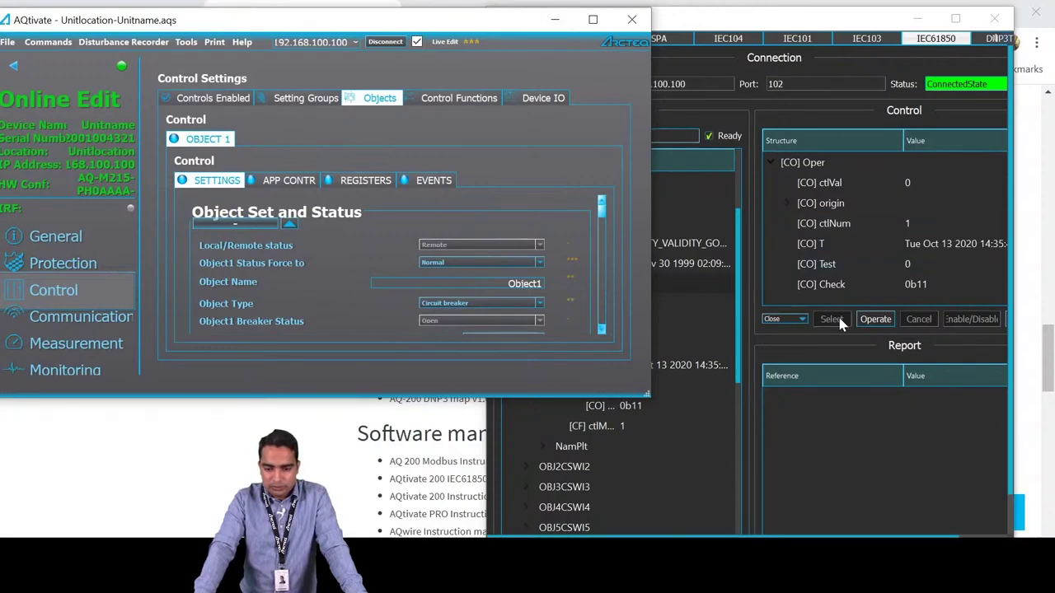
- Operate Close on object 1 in AQwire and compare AQtivate, which now shows Object1 Closed
{"action": "left_click", "coordinate": [788, 319]}
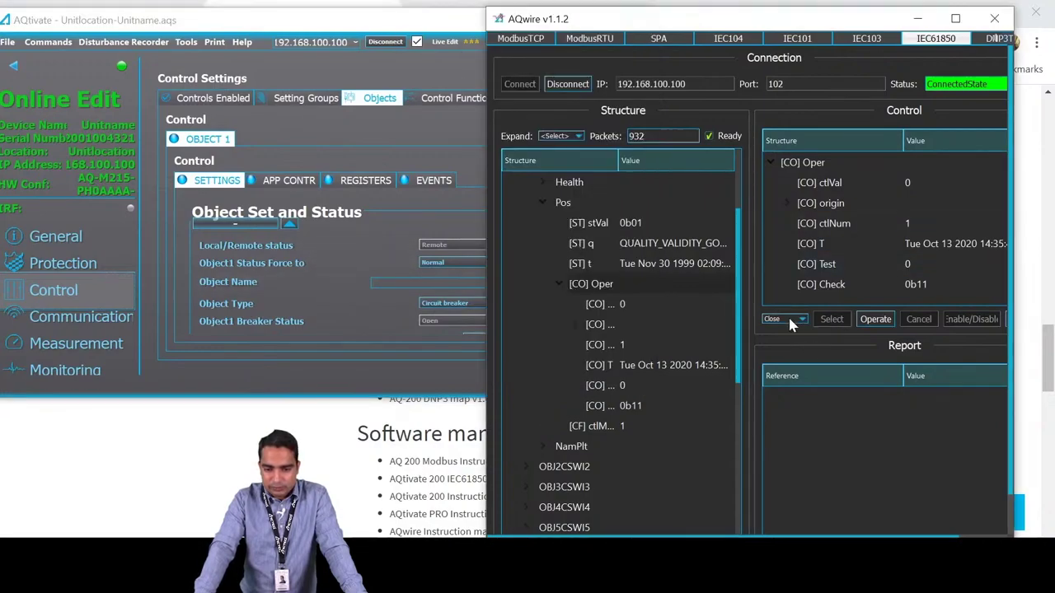
{"action": "left_click", "coordinate": [870, 322]}
{"action": "left_click", "coordinate": [396, 23]}
{"action": "left_click_drag", "start_coordinate": [395, 23], "coordinate": [302, 16]}
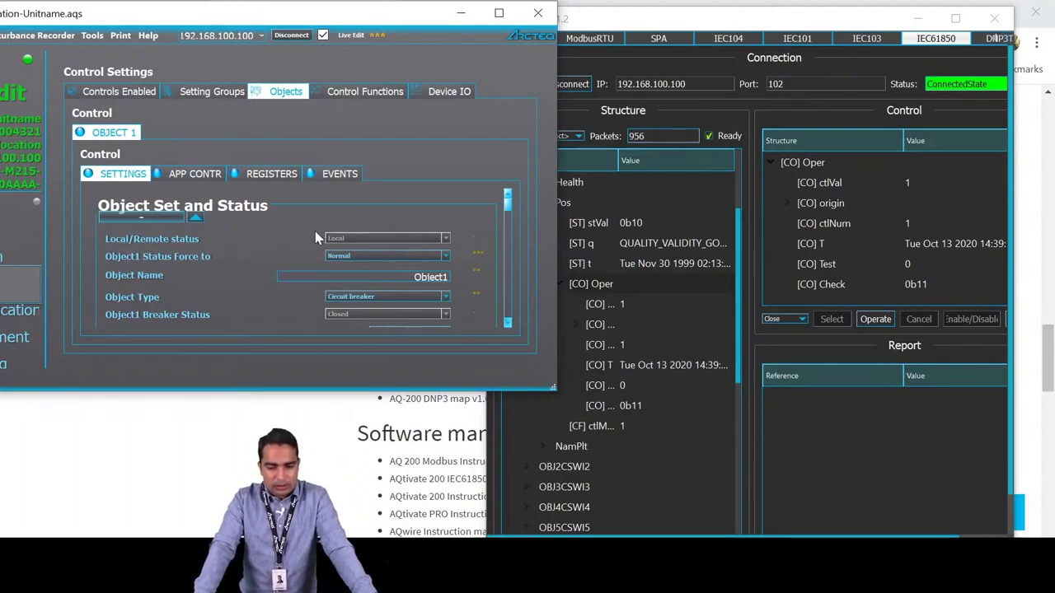
- Choose Open in AQwire's IEC61850 control dropdown and operate it on object 1
{"action": "left_click", "coordinate": [674, 23]}
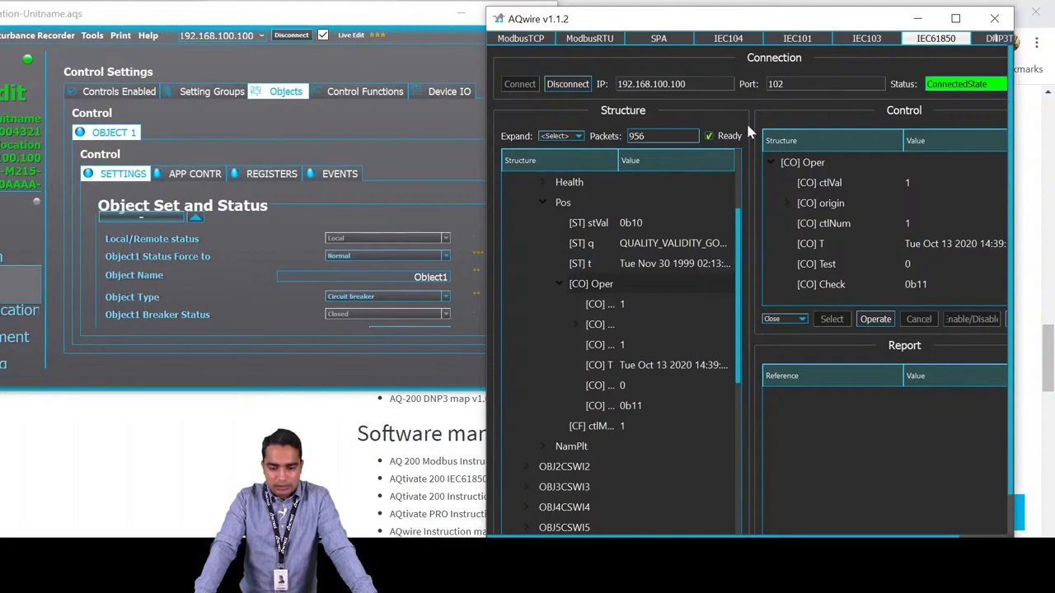
{"action": "left_click", "coordinate": [787, 320]}
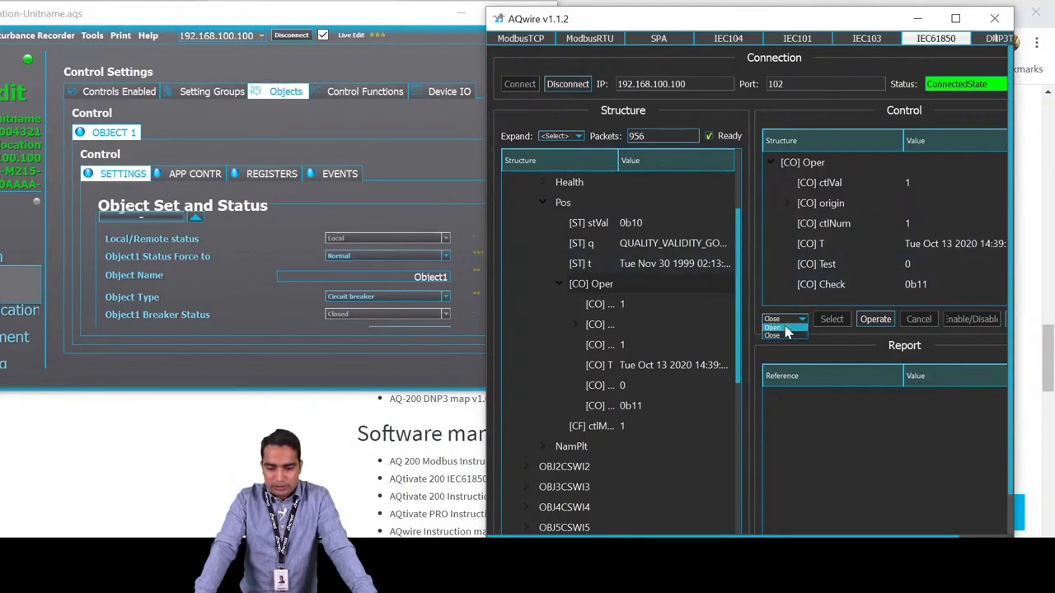
{"action": "left_click", "coordinate": [779, 333]}
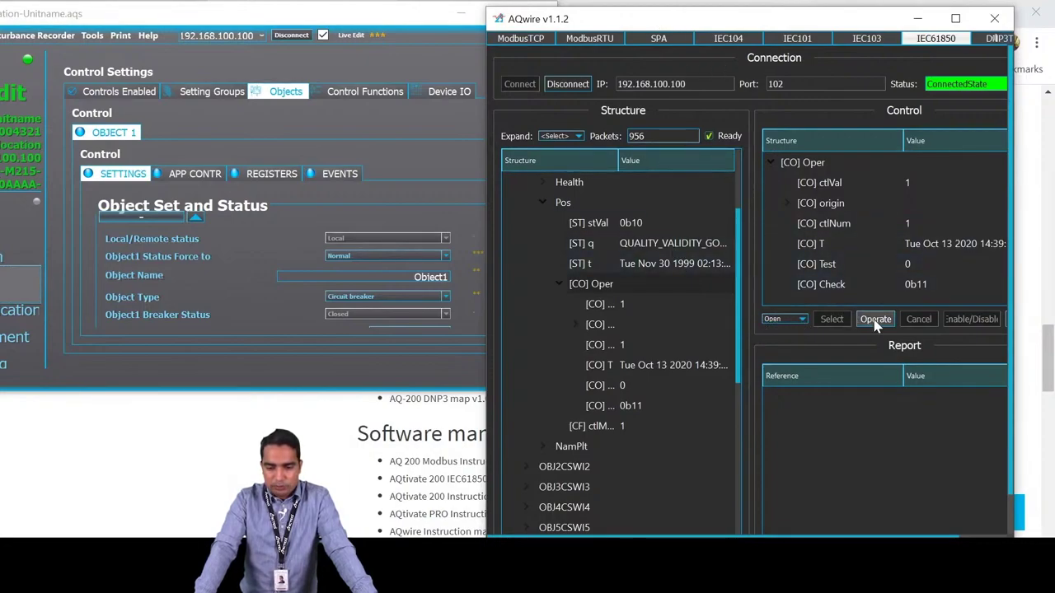
{"action": "left_click", "coordinate": [875, 320]}
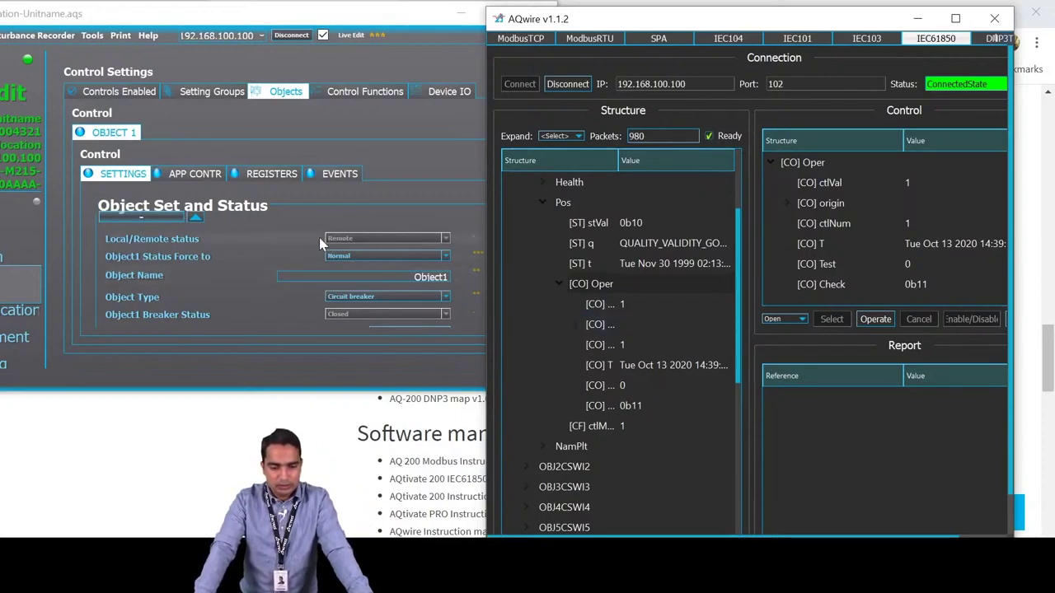
- Resend the Open command until OBJ1CSWI1 reads 0b01, and confirm AQtivate shows Object1 Open
{"action": "left_click", "coordinate": [783, 320]}
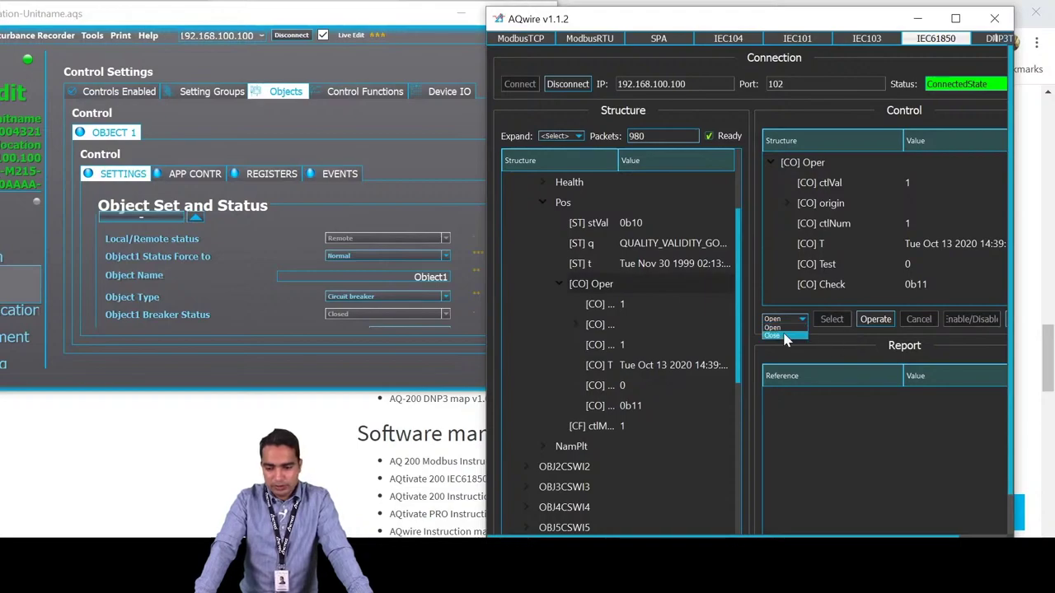
{"action": "left_click", "coordinate": [873, 320]}
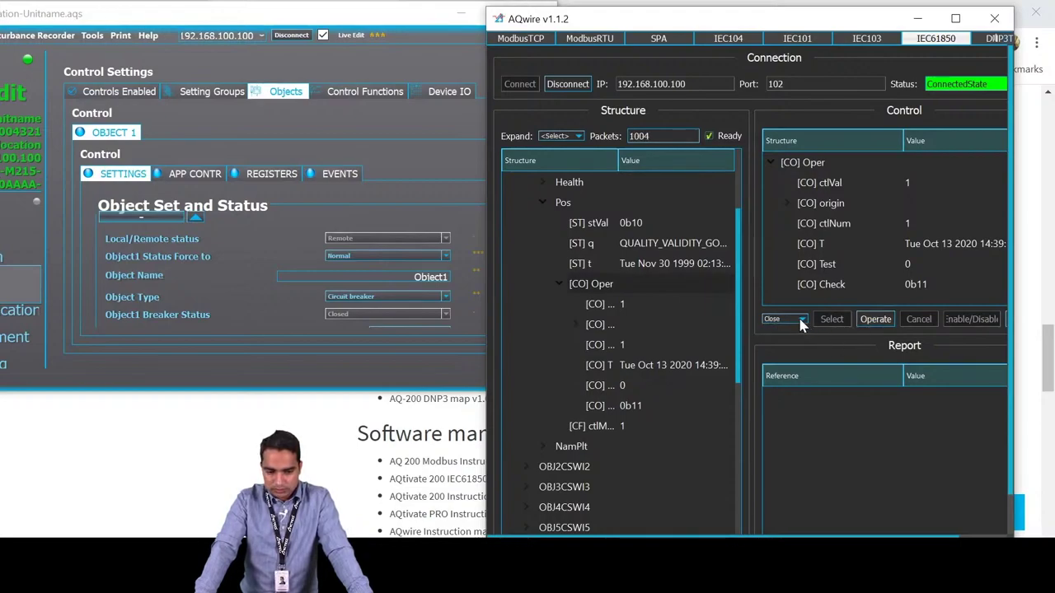
{"action": "left_click", "coordinate": [798, 320]}
{"action": "left_click", "coordinate": [787, 329]}
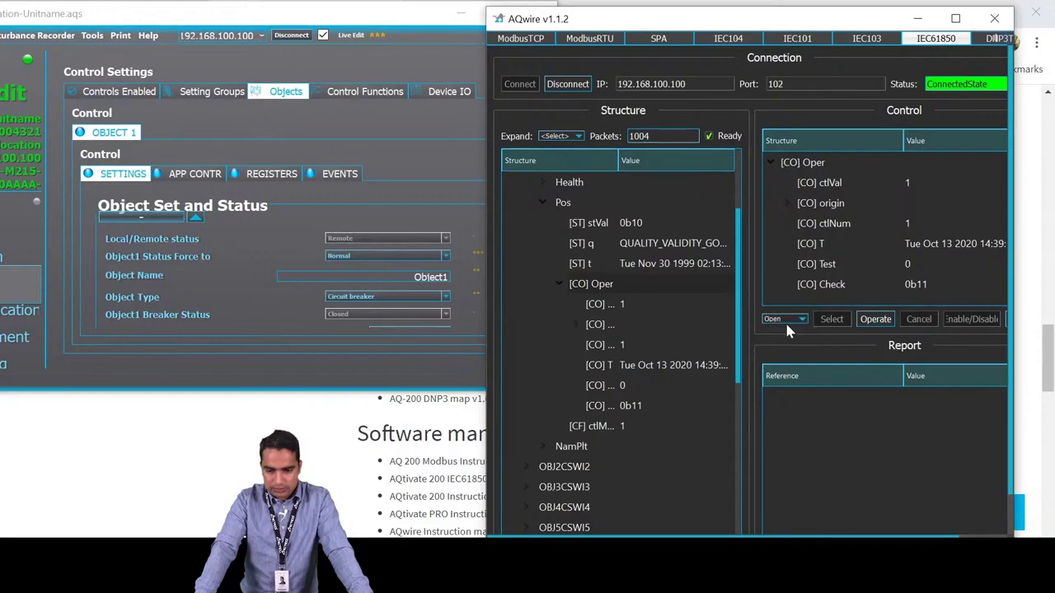
{"action": "left_click", "coordinate": [863, 321]}
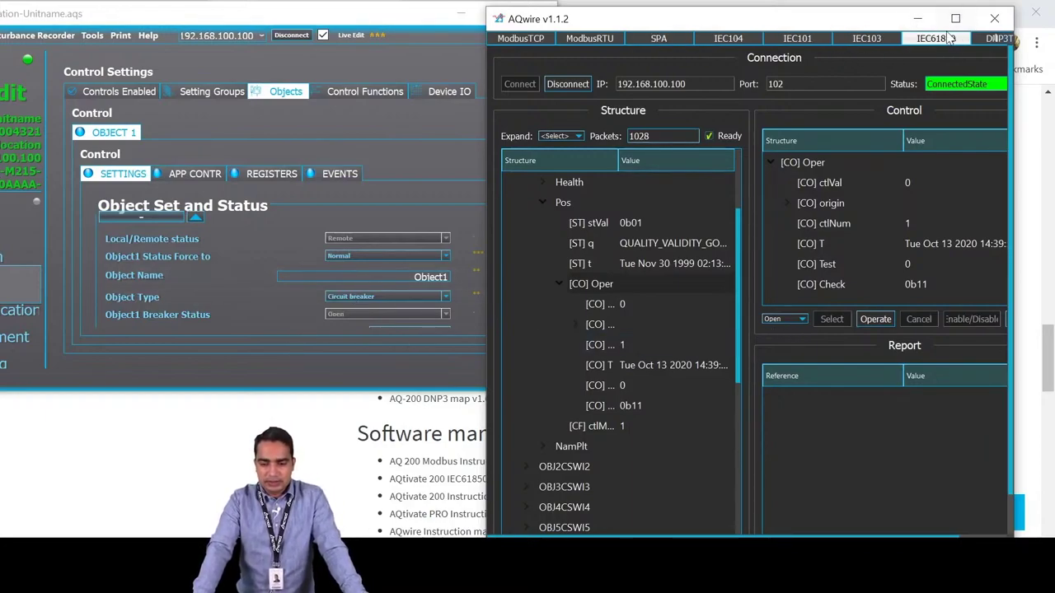
{"action": "left_click", "coordinate": [382, 19]}
{"action": "left_click", "coordinate": [855, 19]}
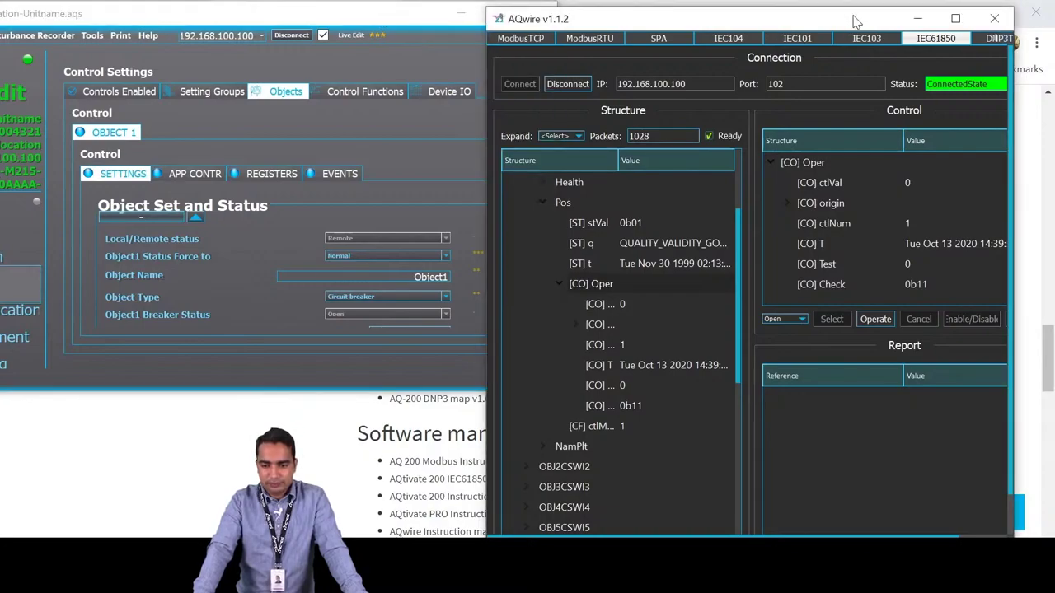
- Disconnect AQwire's IEC61850 client and acknowledge the disconnection notice
{"action": "left_click", "coordinate": [570, 85]}
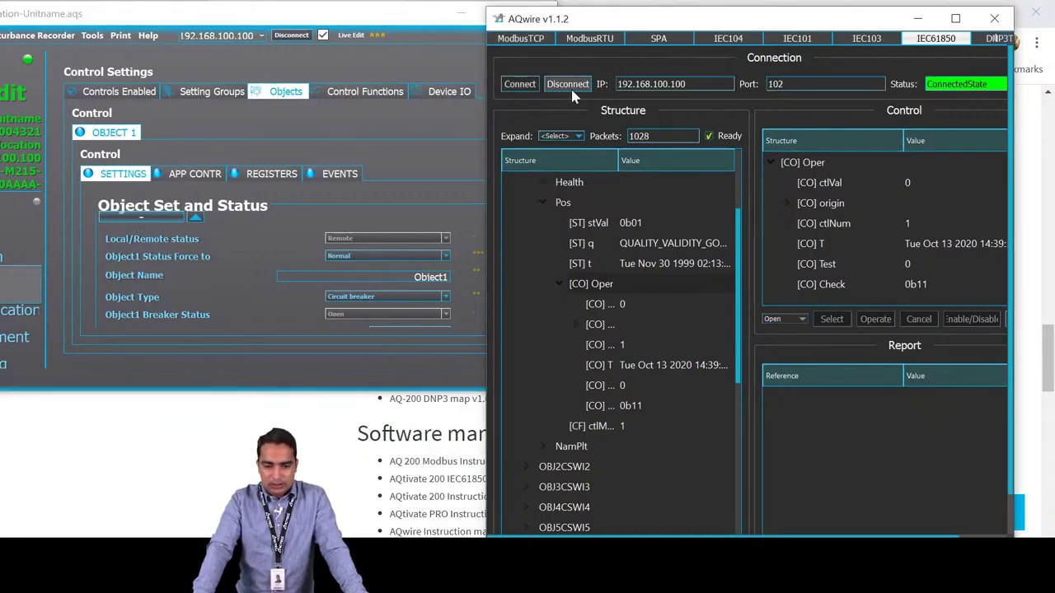
{"action": "left_click", "coordinate": [785, 312]}
{"action": "left_click", "coordinate": [918, 18]}
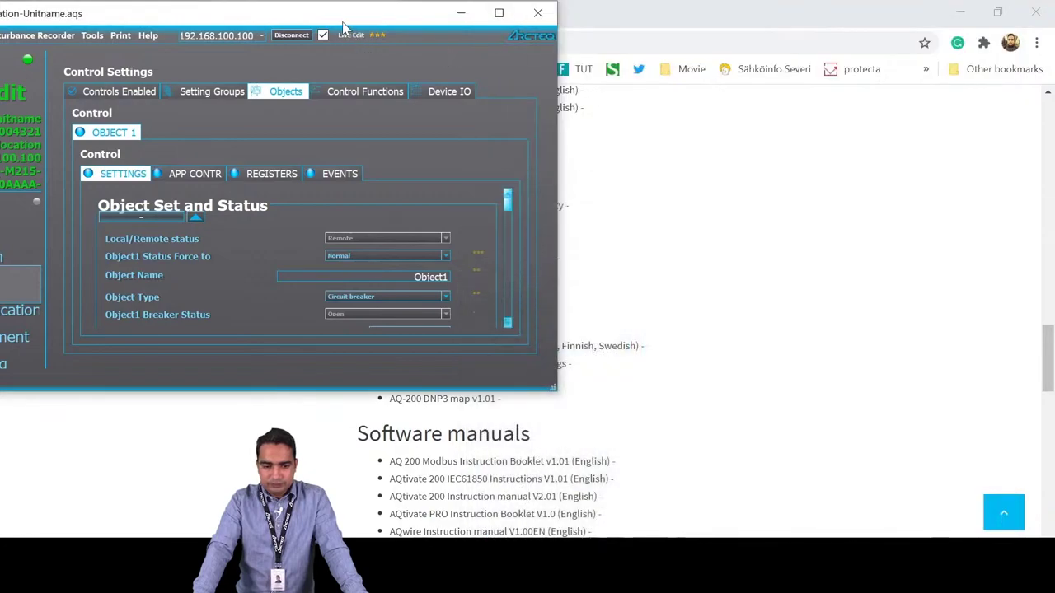
{"action": "left_click_drag", "start_coordinate": [344, 13], "coordinate": [753, 30]}
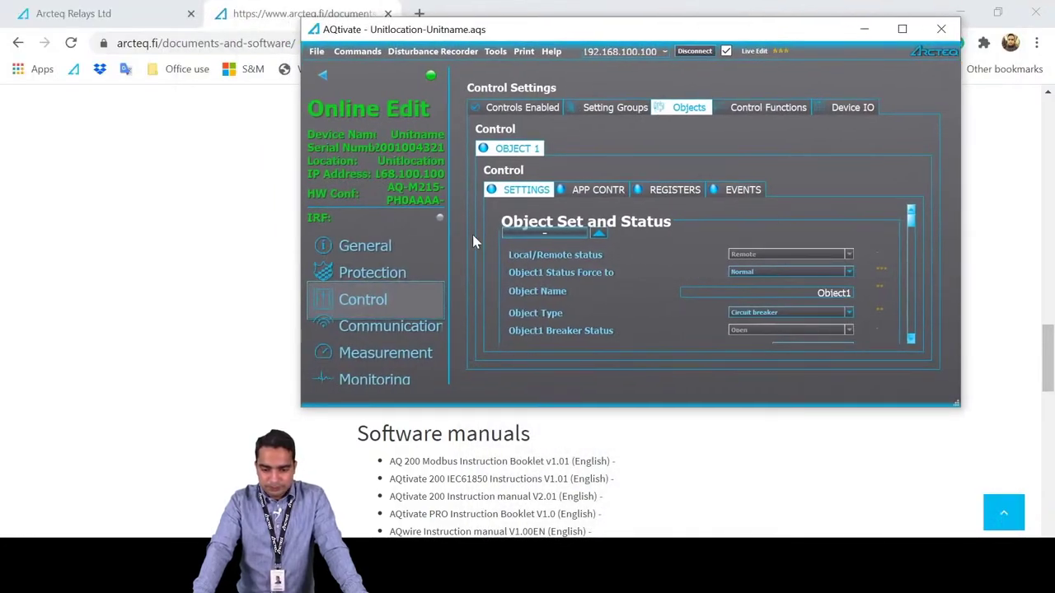
- Set IEC61850 enable to Disabled in AQtivate's Communication > Protocols settings
{"action": "left_click", "coordinate": [390, 326]}
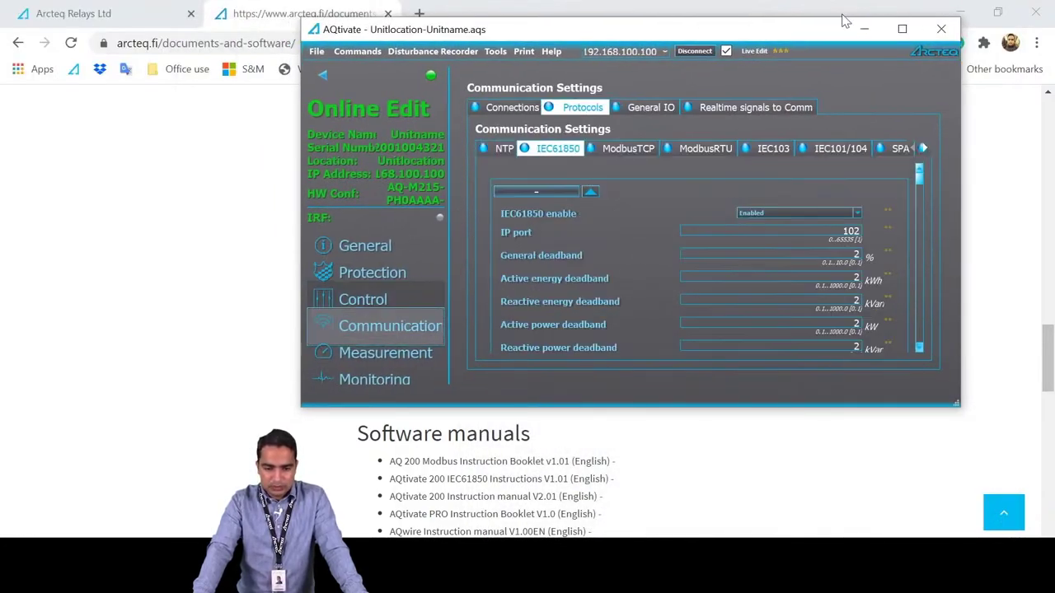
{"action": "left_click", "coordinate": [902, 29]}
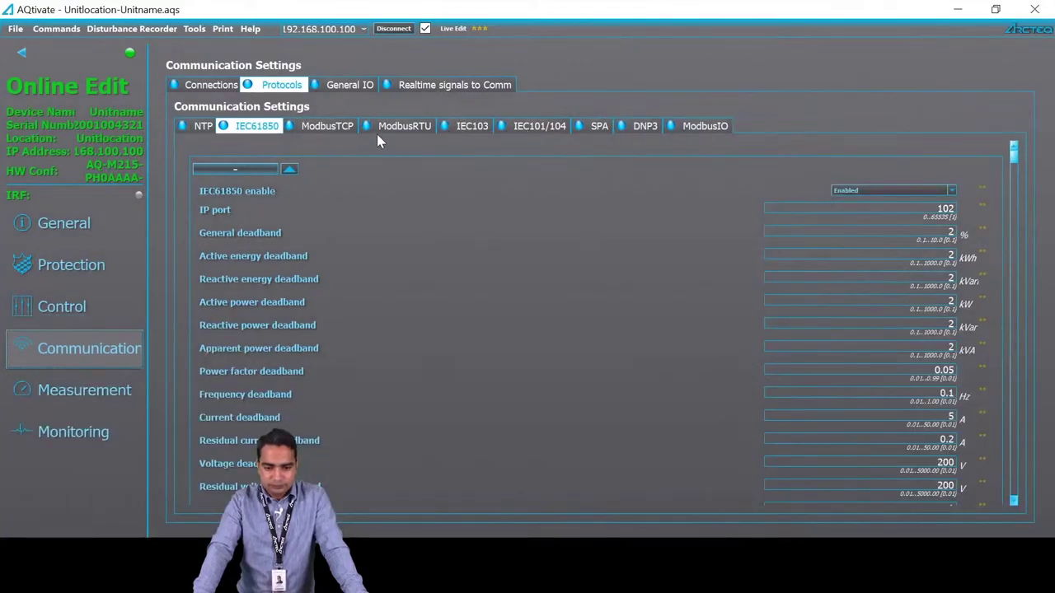
{"action": "left_click", "coordinate": [836, 193]}
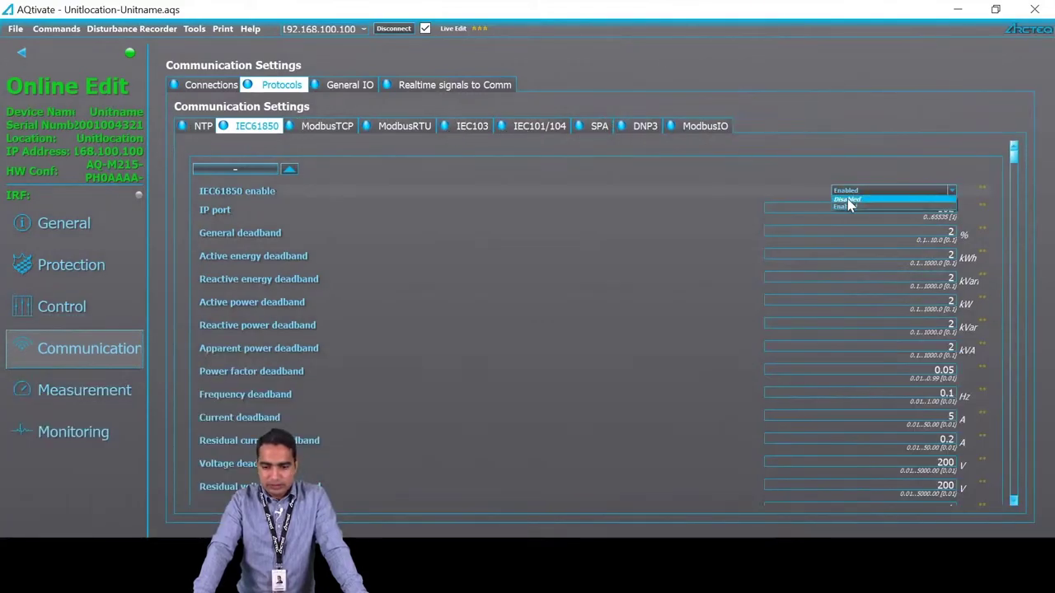
{"action": "left_click", "coordinate": [847, 200]}
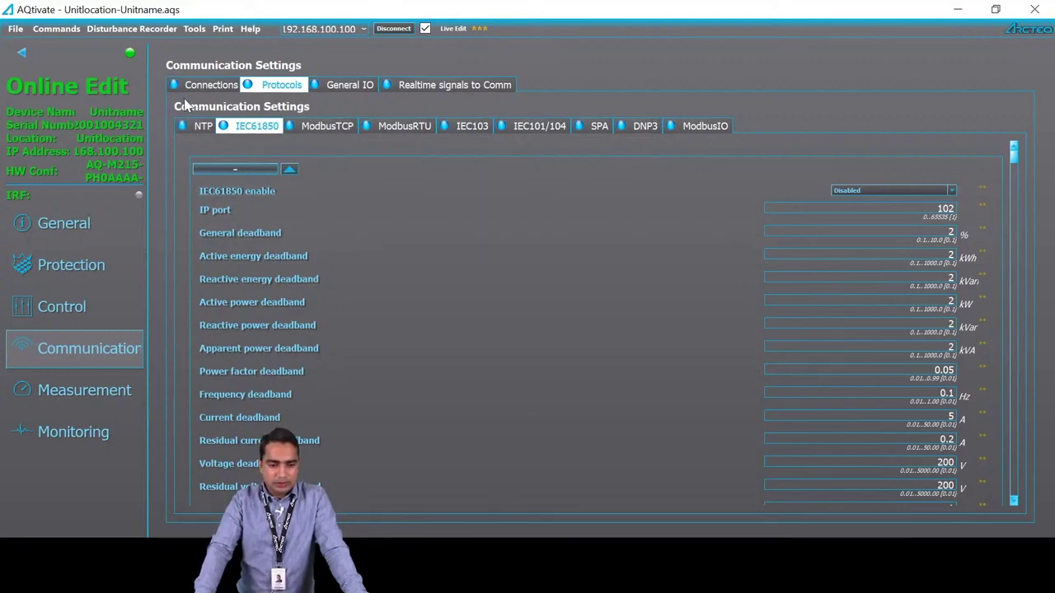
- Set DNP3 > DNP TCP enable to Enabled, keeping port 20000
{"action": "left_click", "coordinate": [646, 130]}
{"action": "left_click", "coordinate": [692, 130]}
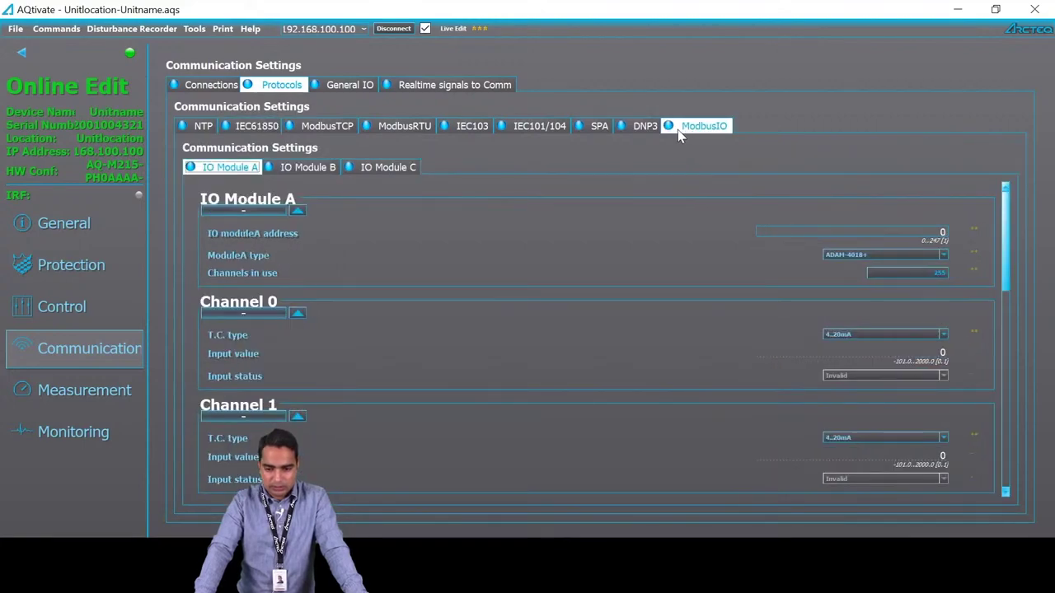
{"action": "left_click", "coordinate": [646, 130]}
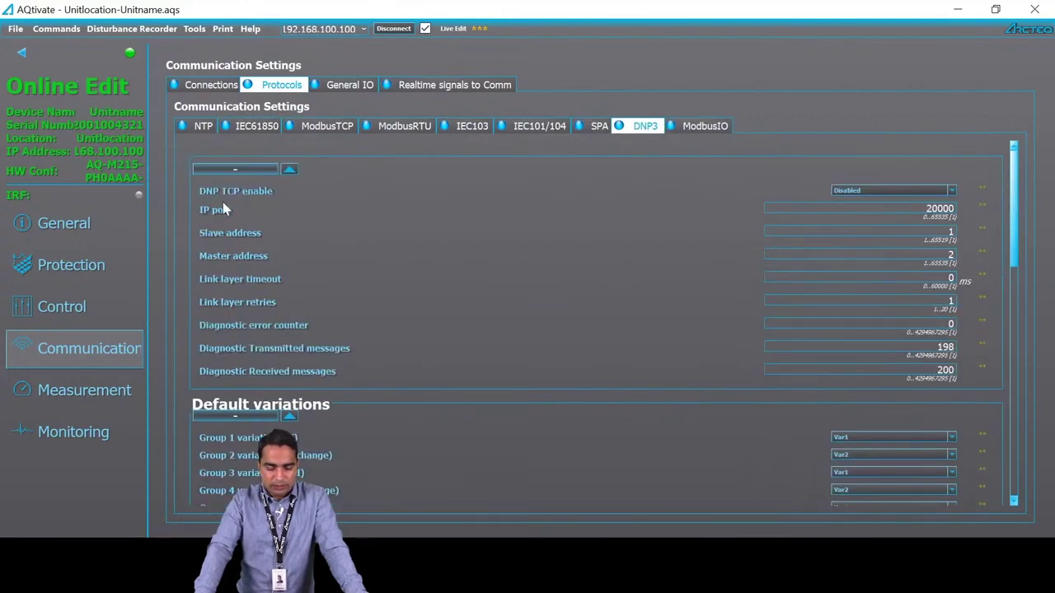
{"action": "left_click", "coordinate": [834, 192]}
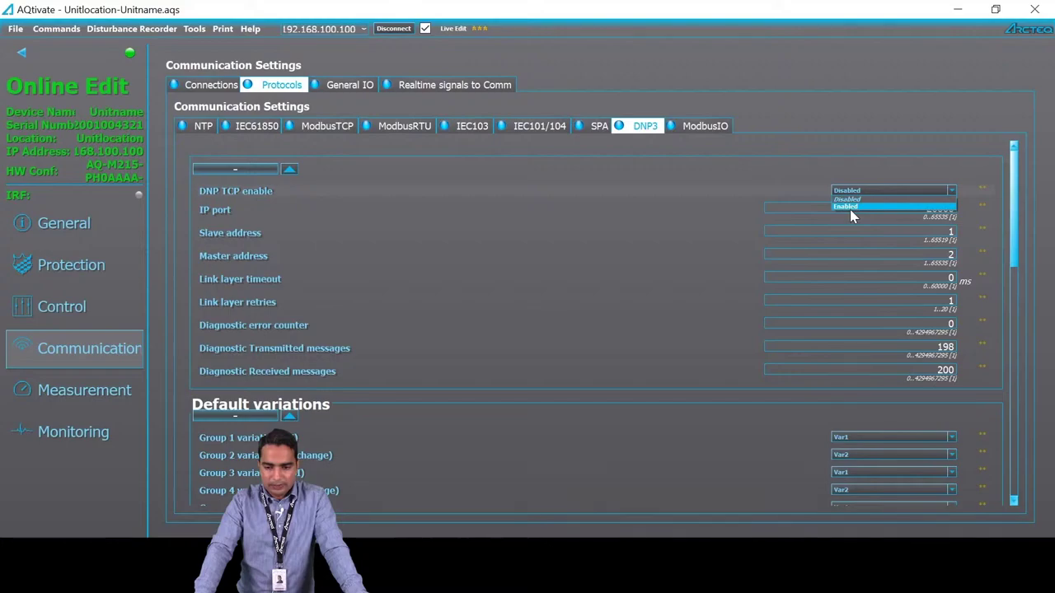
{"action": "left_click", "coordinate": [850, 207]}
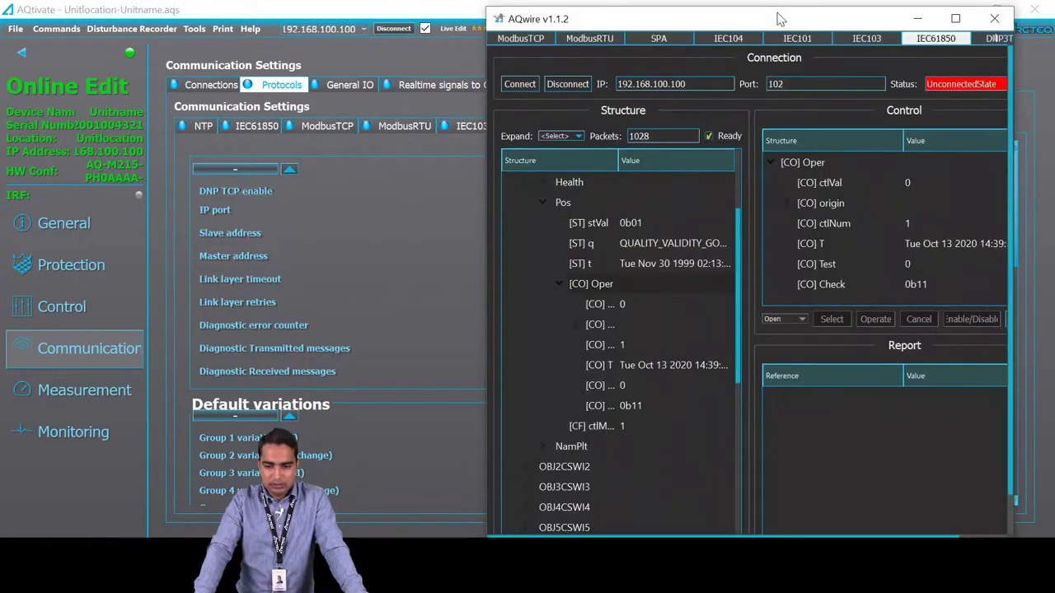
{"action": "left_click_drag", "start_coordinate": [787, 10], "coordinate": [356, 2]}
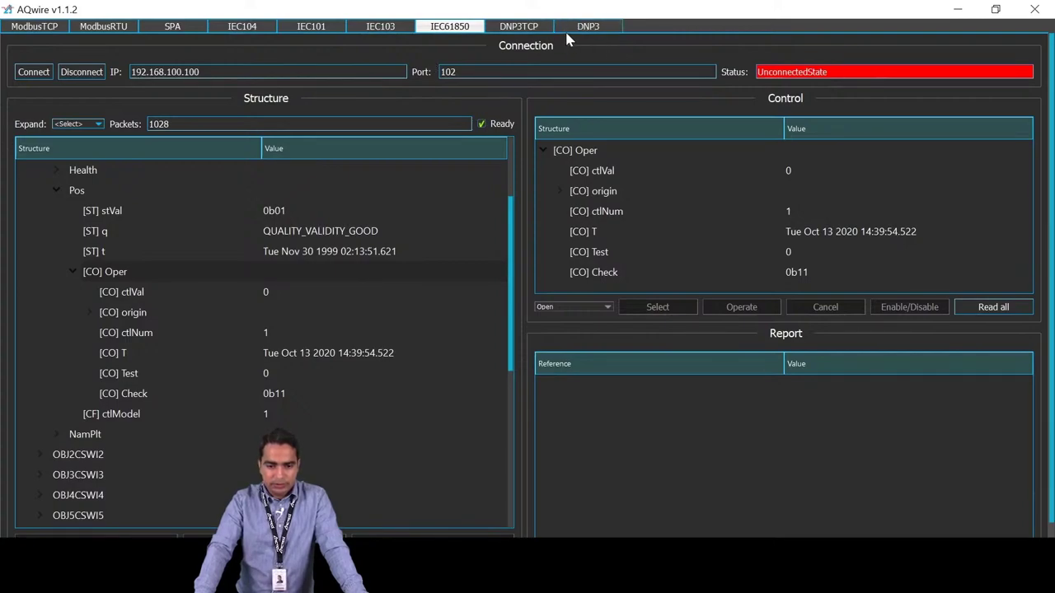
- On AQwire's DNP3TCP tab, verify port 20000, slave address 1 and master address 2 against the DNP3 slide
{"action": "left_click", "coordinate": [515, 27]}
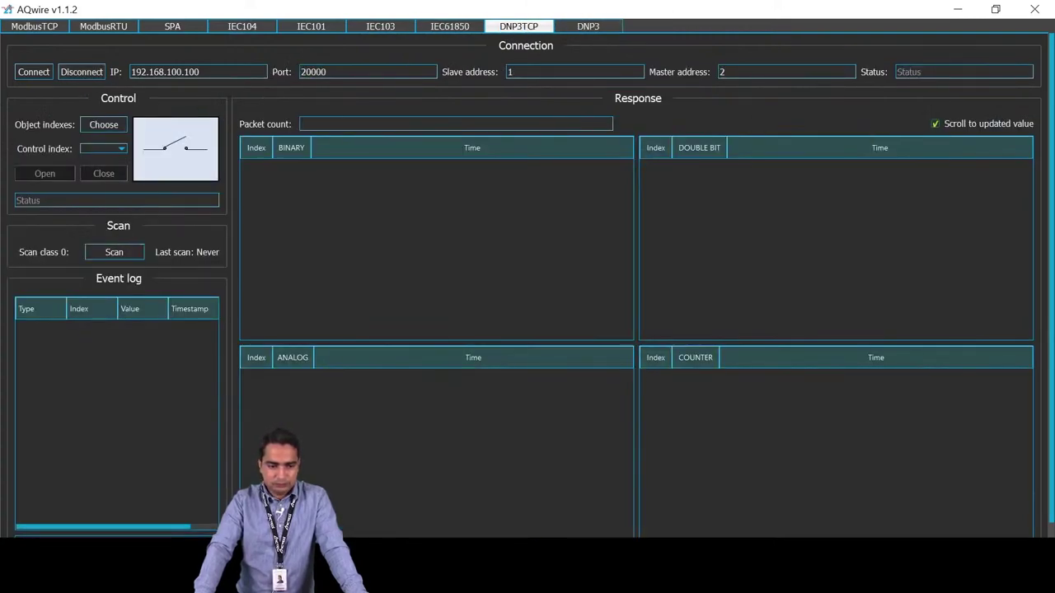
{"action": "key", "text": "Tab"}
{"action": "left_click", "coordinate": [330, 71]}
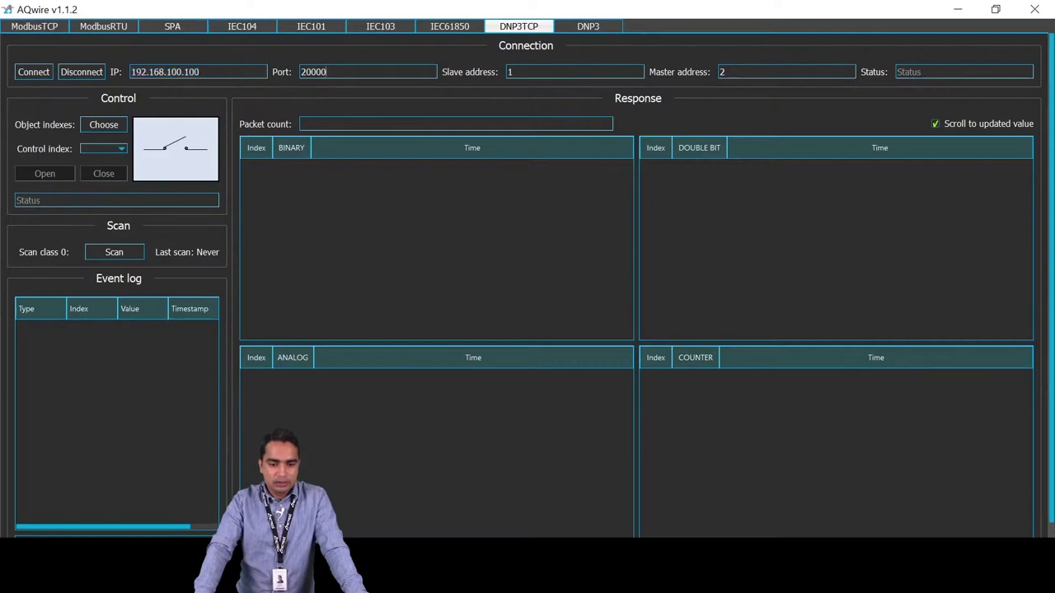
{"action": "key", "text": "Tab"}
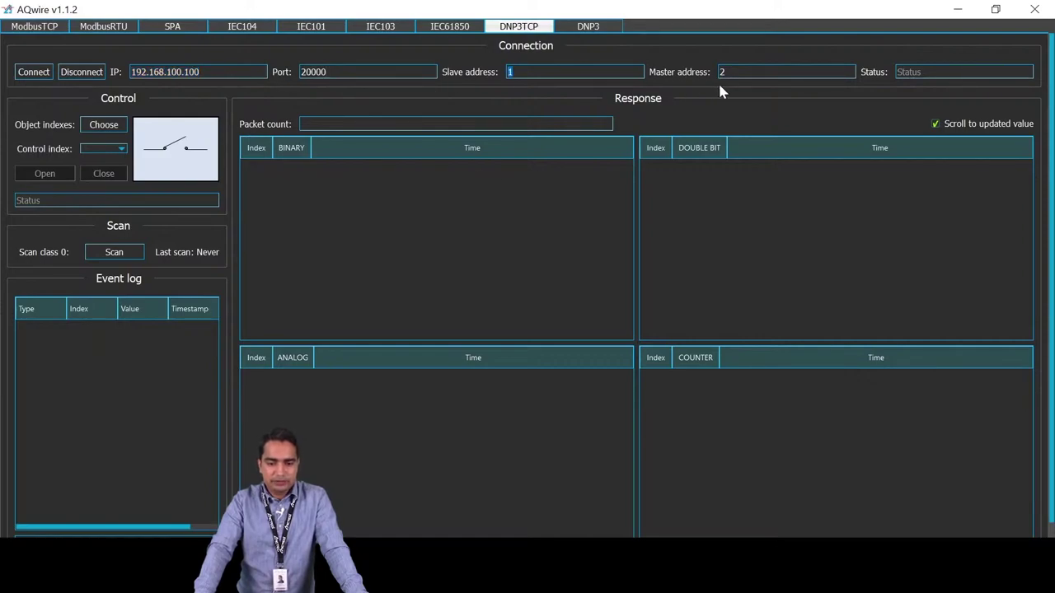
{"action": "key", "text": "alt+Tab"}
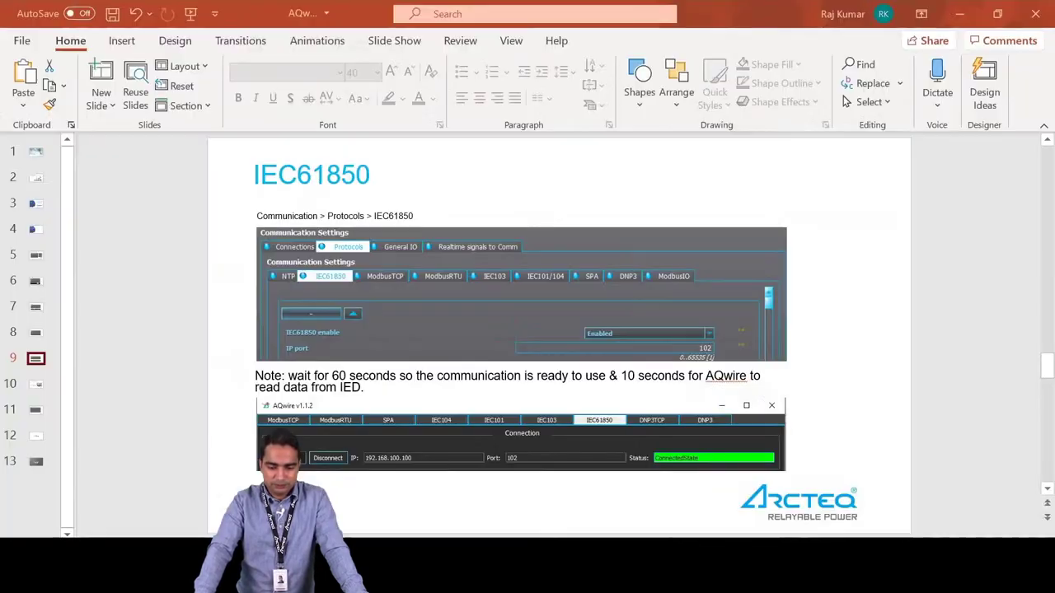
{"action": "left_click", "coordinate": [35, 333]}
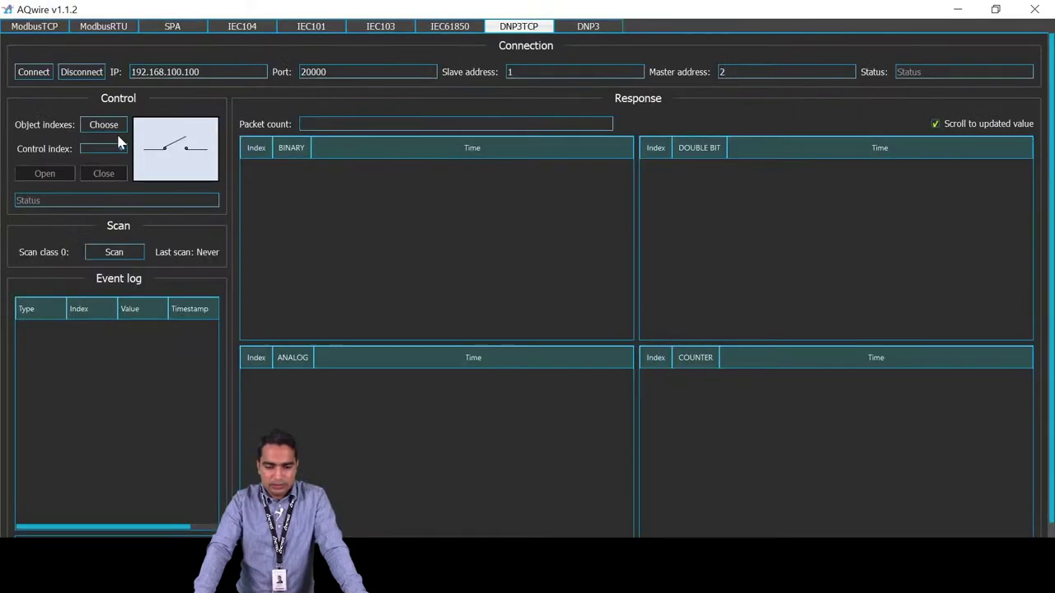
- Connect AQwire over DNP3 TCP and choose object index 0 as the controllable object
{"action": "left_click", "coordinate": [21, 73]}
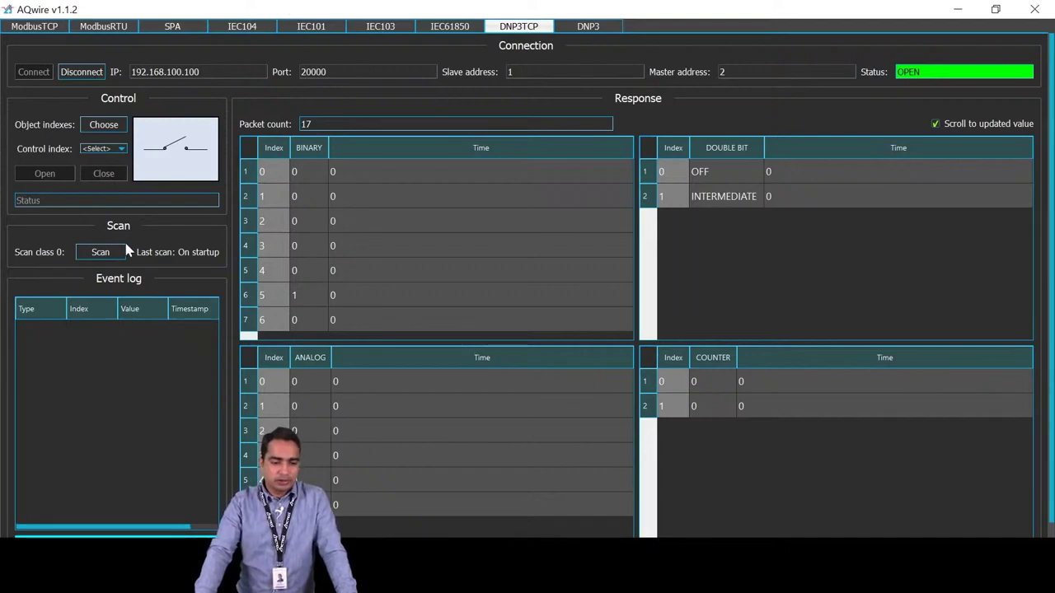
{"action": "left_click", "coordinate": [103, 149]}
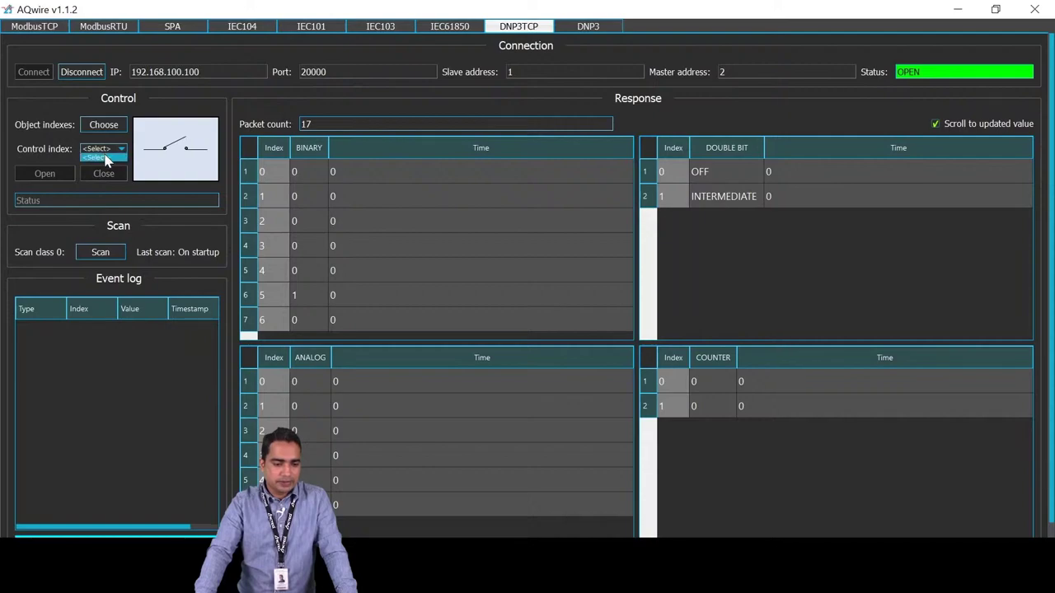
{"action": "left_click", "coordinate": [104, 156]}
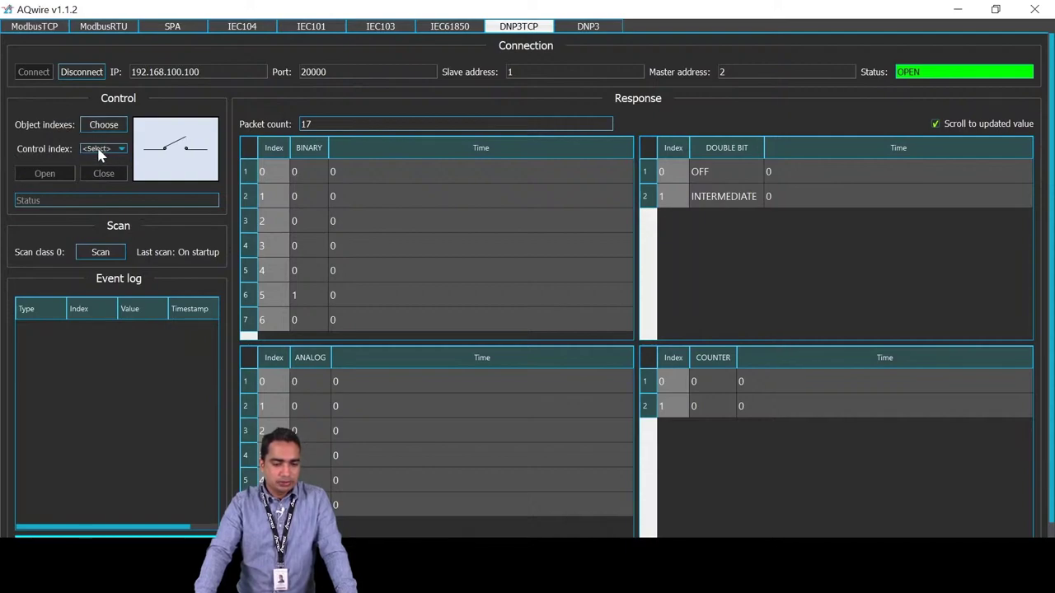
{"action": "left_click", "coordinate": [104, 125]}
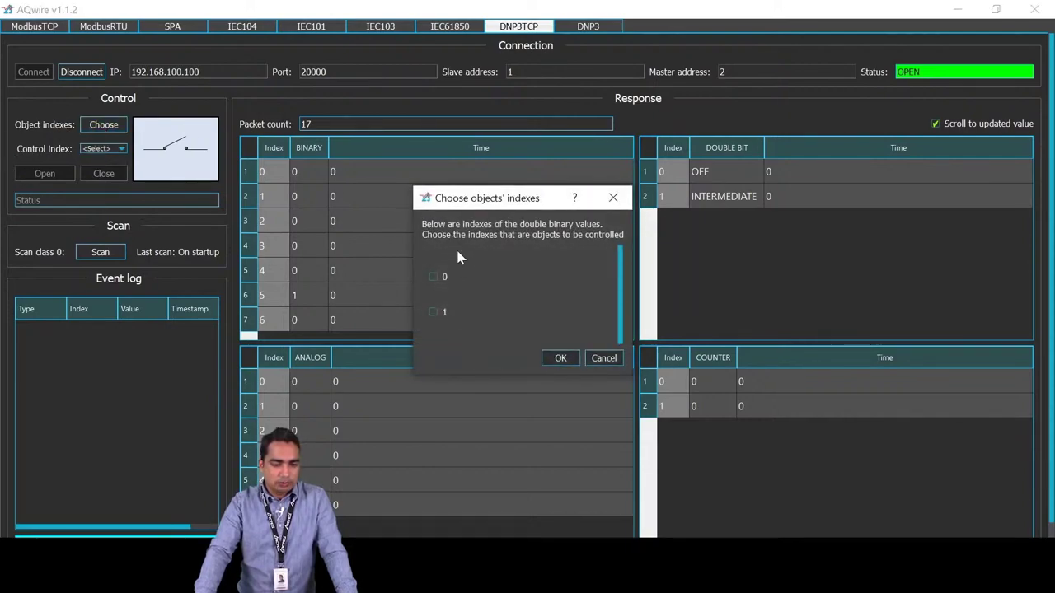
{"action": "left_click", "coordinate": [548, 358]}
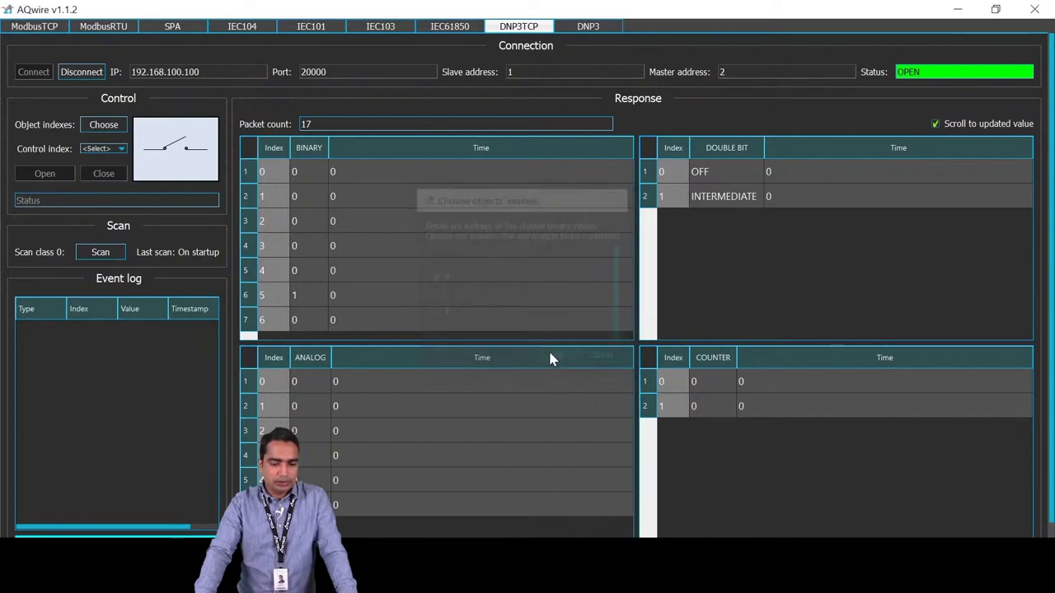
- Select control index 0 and close the breaker, logging double-bit point 0 ON
{"action": "left_click", "coordinate": [109, 149]}
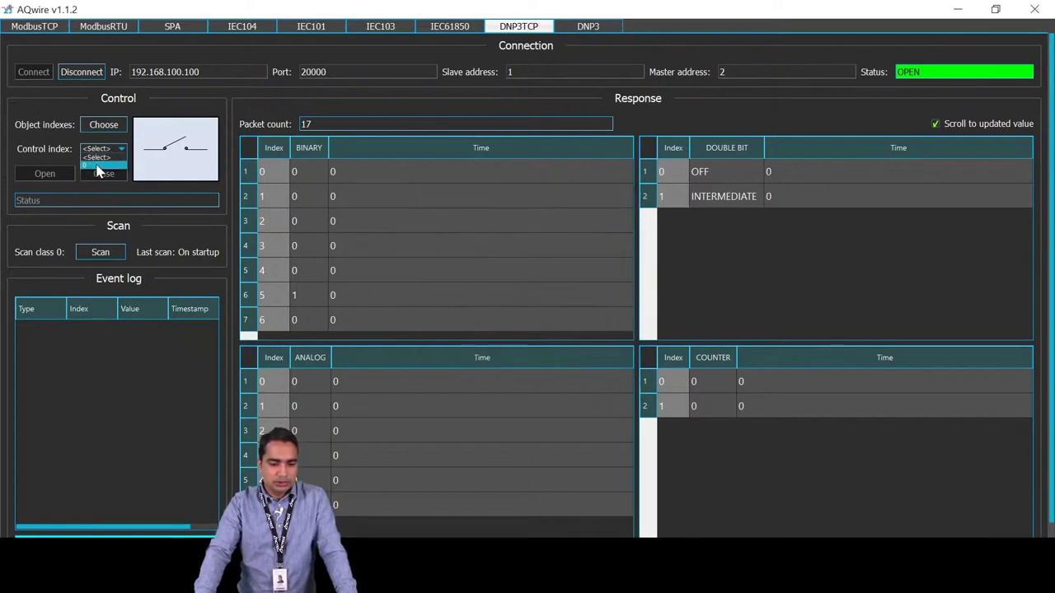
{"action": "left_click", "coordinate": [93, 165]}
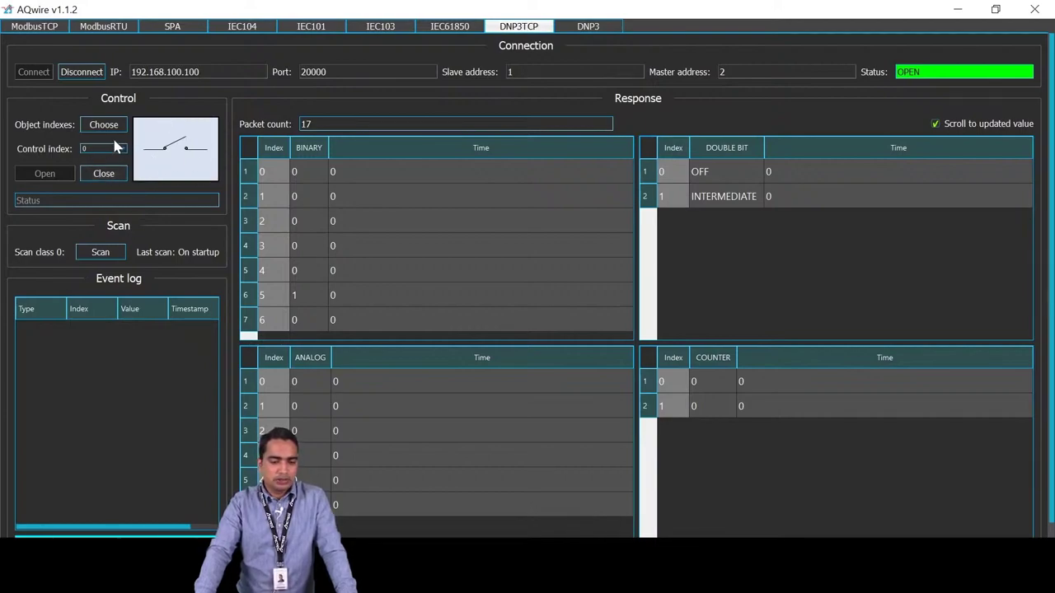
{"action": "left_click", "coordinate": [104, 150]}
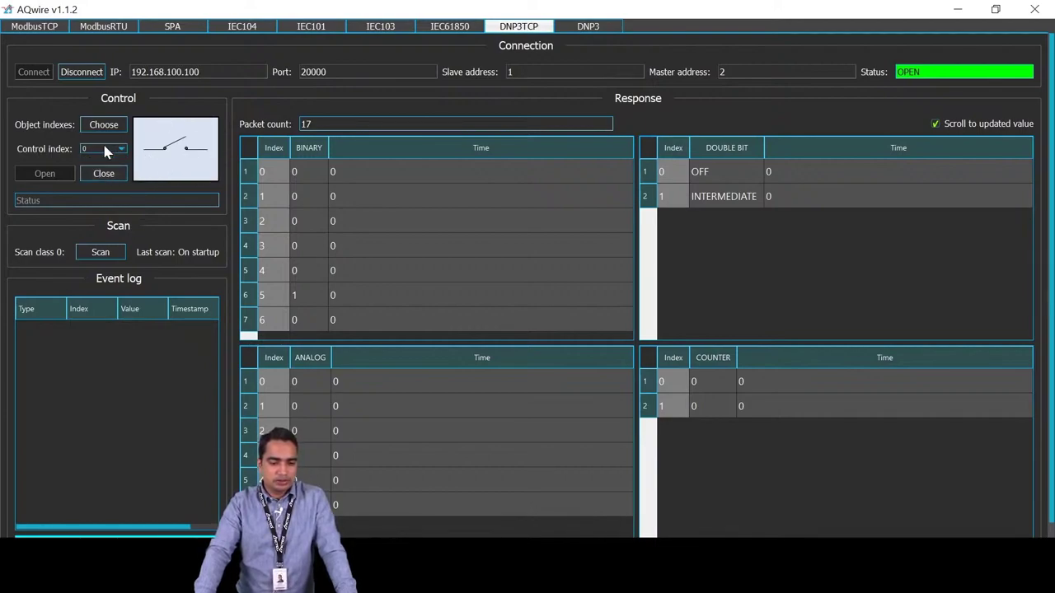
{"action": "left_click", "coordinate": [102, 175]}
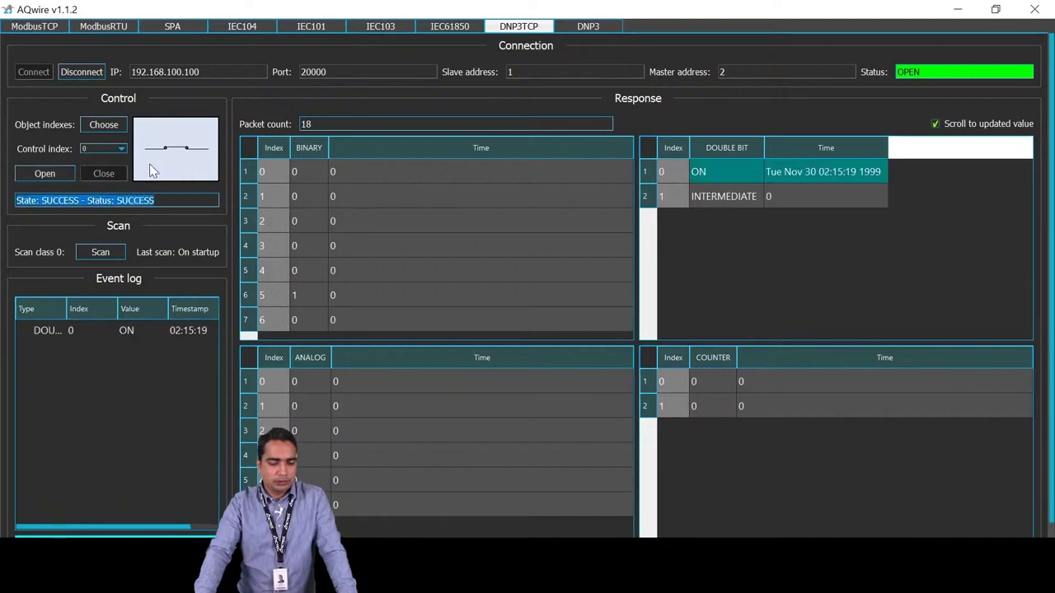
{"action": "left_click", "coordinate": [51, 178]}
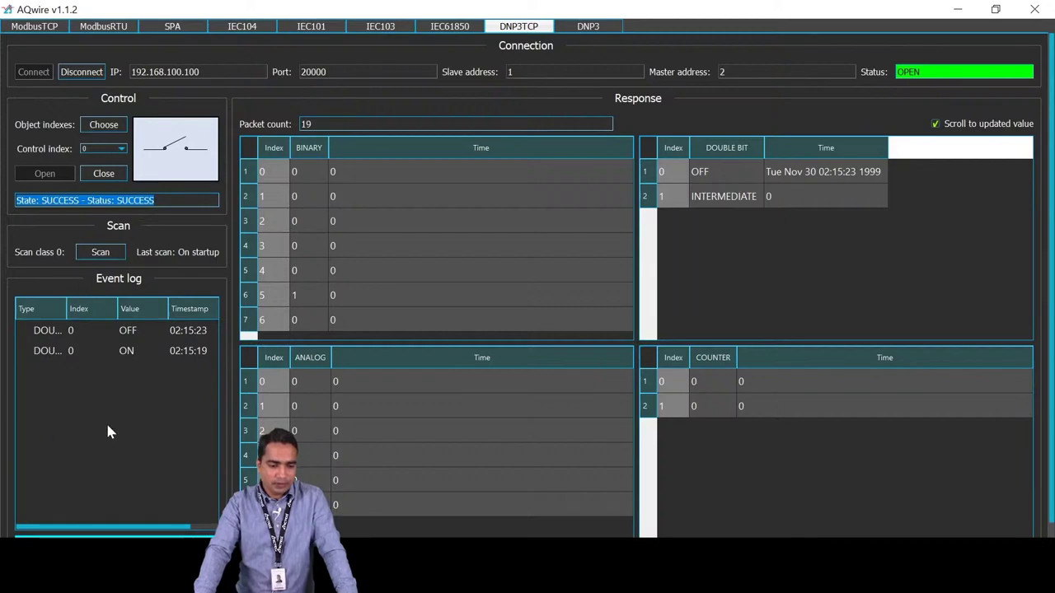
{"action": "left_click", "coordinate": [173, 201]}
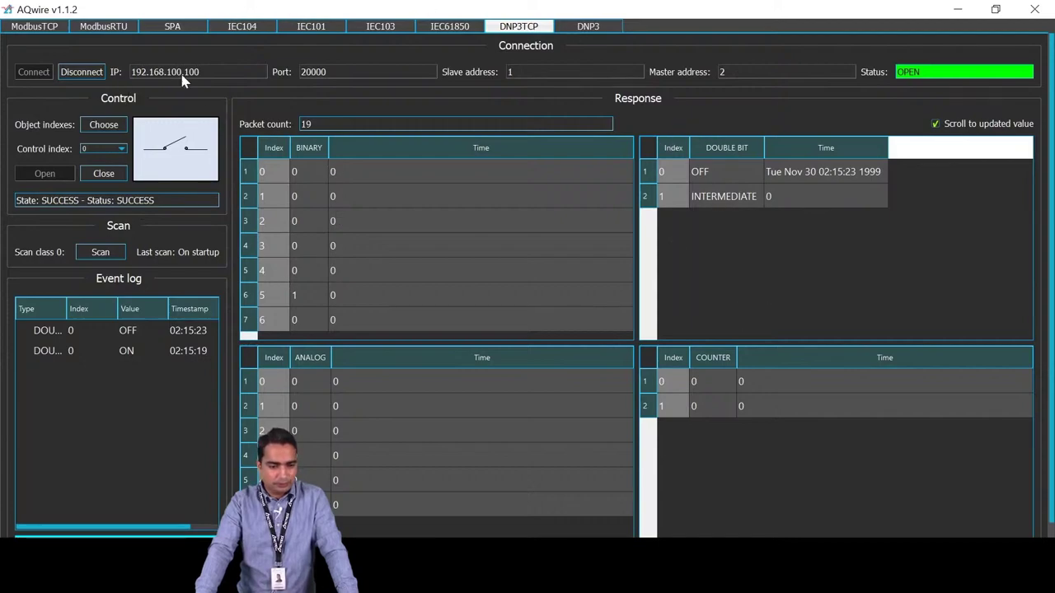
- Open AQtivate's Tools > Communication > DNP mapping editor and arrange it beside AQwire's tables
{"action": "key", "text": "alt+Tab"}
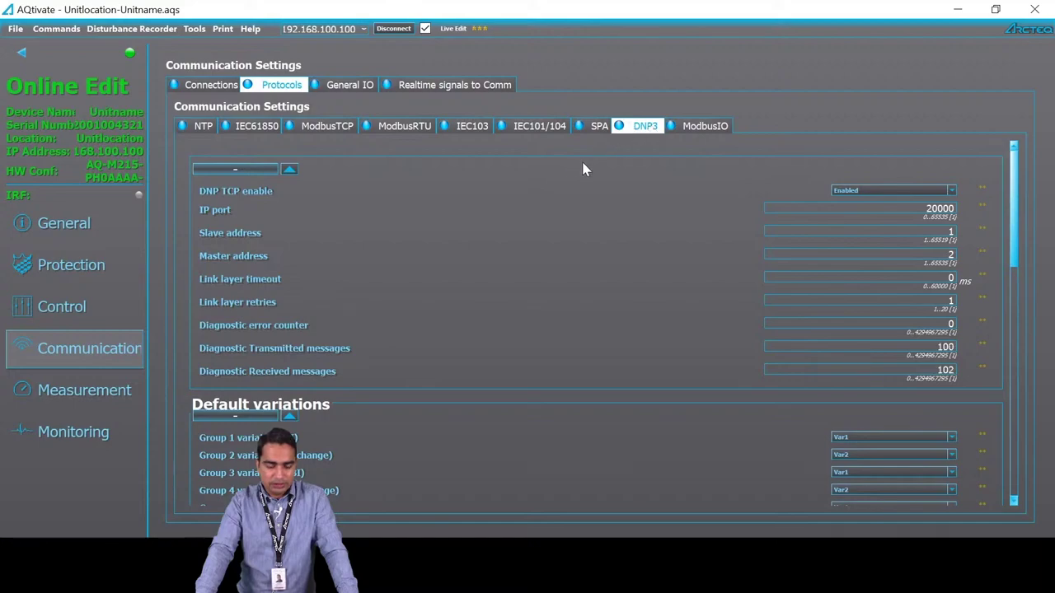
{"action": "left_click", "coordinate": [195, 29]}
{"action": "mouse_move", "coordinate": [265, 173]}
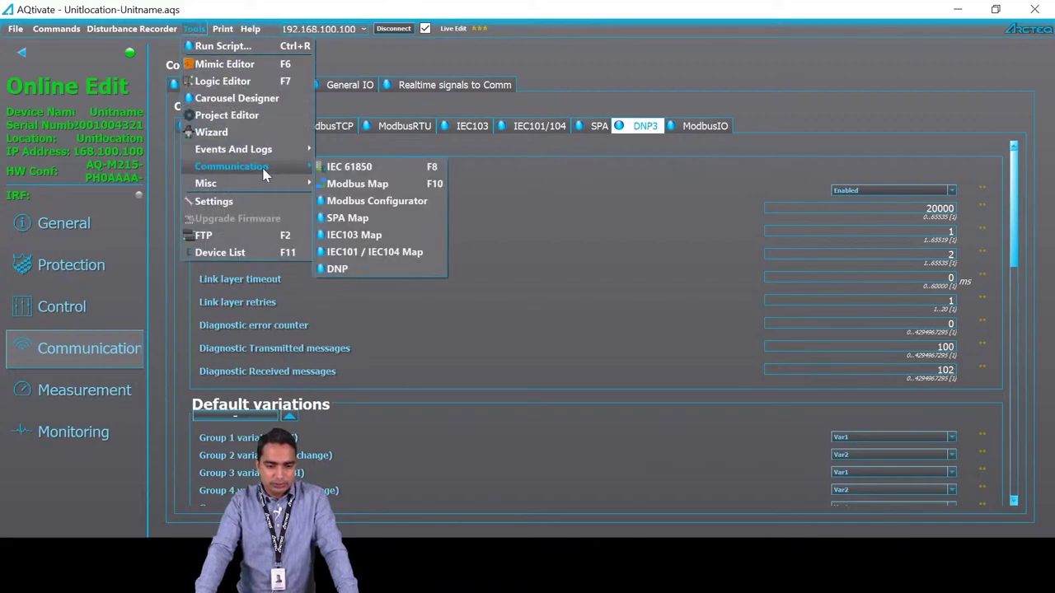
{"action": "left_click", "coordinate": [359, 265]}
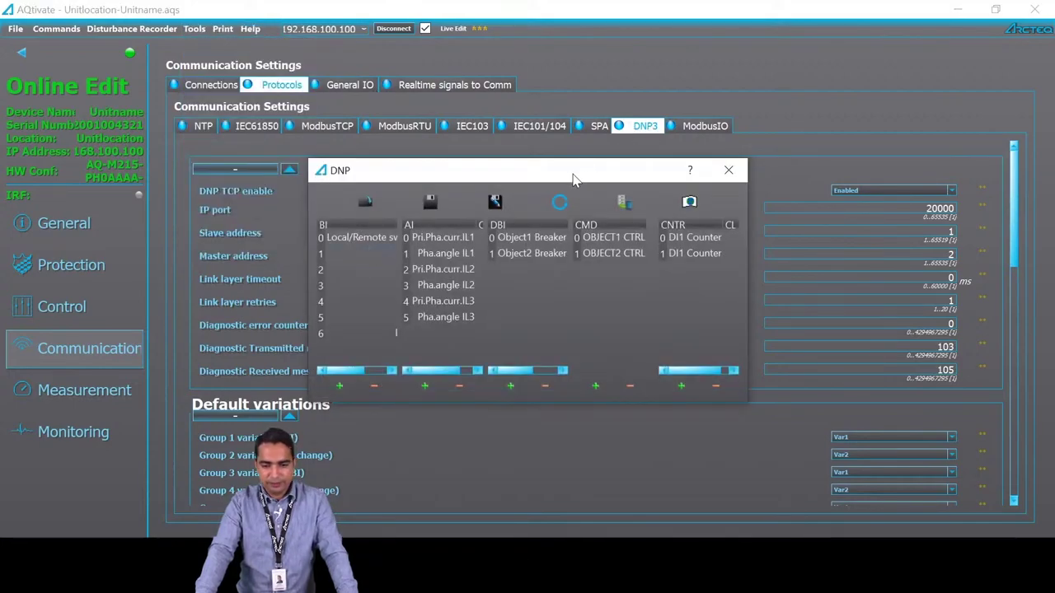
{"action": "left_click_drag", "start_coordinate": [572, 173], "coordinate": [704, 135]}
{"action": "left_click", "coordinate": [995, 9]}
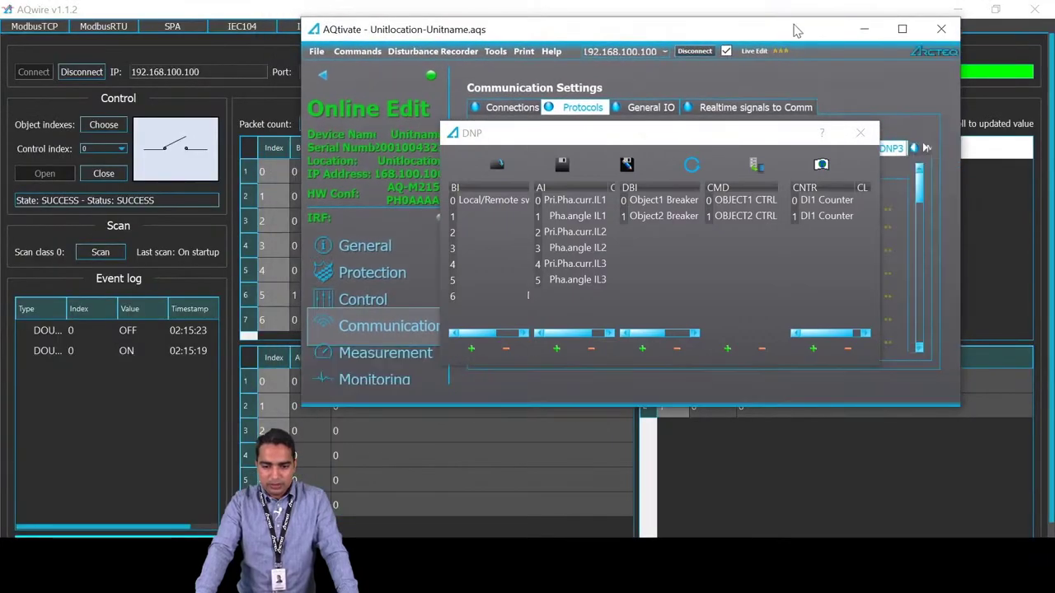
{"action": "left_click", "coordinate": [862, 26]}
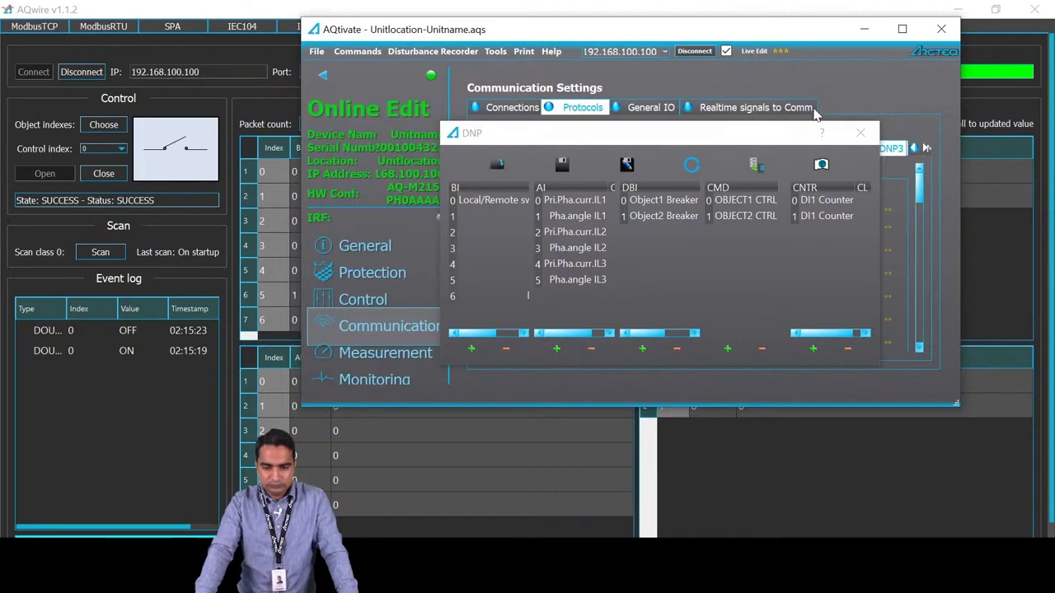
{"action": "left_click_drag", "start_coordinate": [711, 33], "coordinate": [774, 492]}
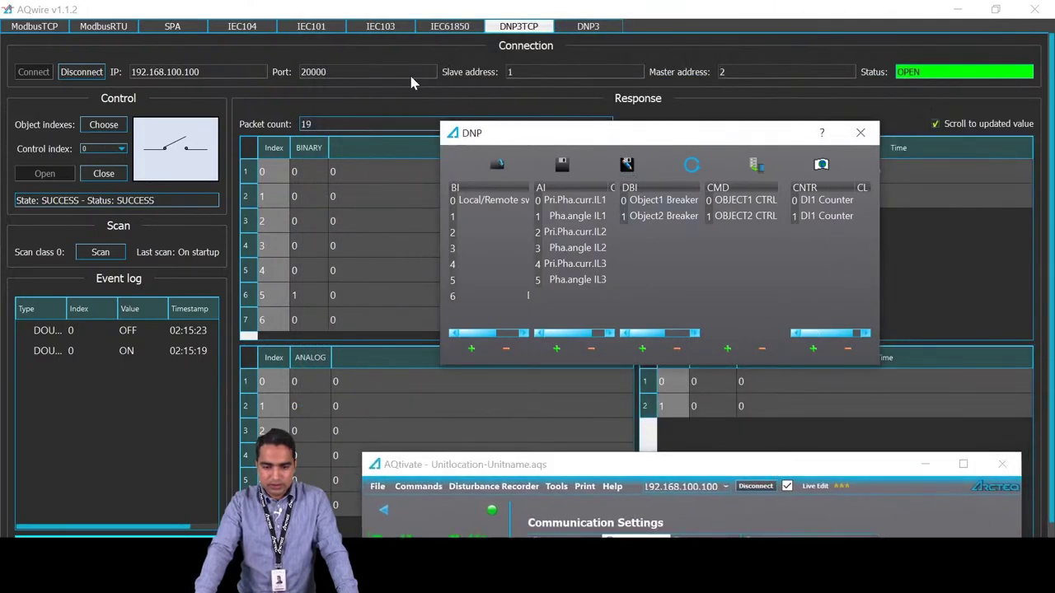
{"action": "left_click_drag", "start_coordinate": [632, 132], "coordinate": [805, 98]}
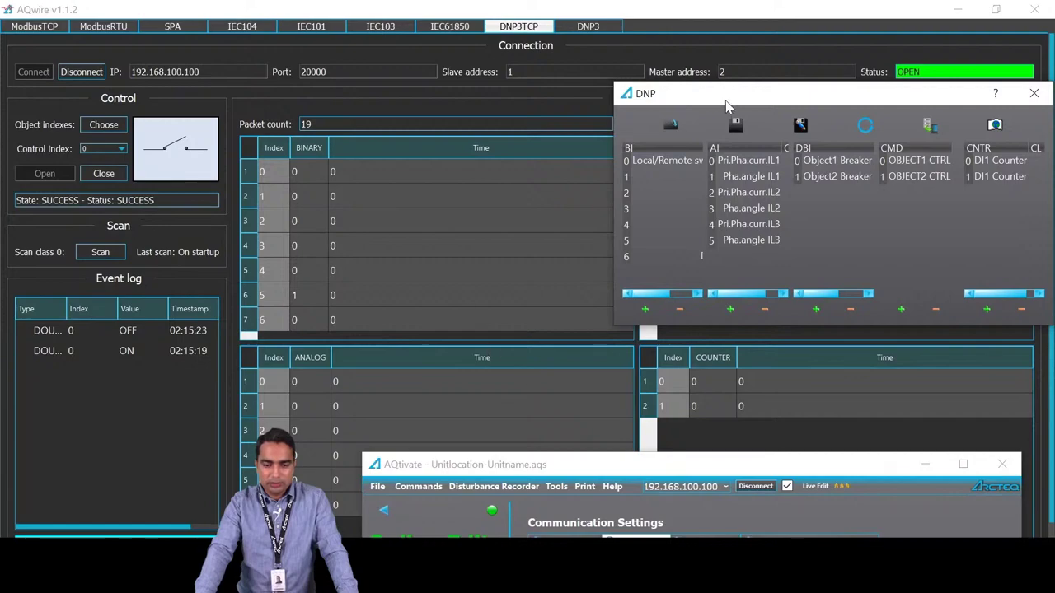
{"action": "left_click_drag", "start_coordinate": [726, 103], "coordinate": [289, 112]}
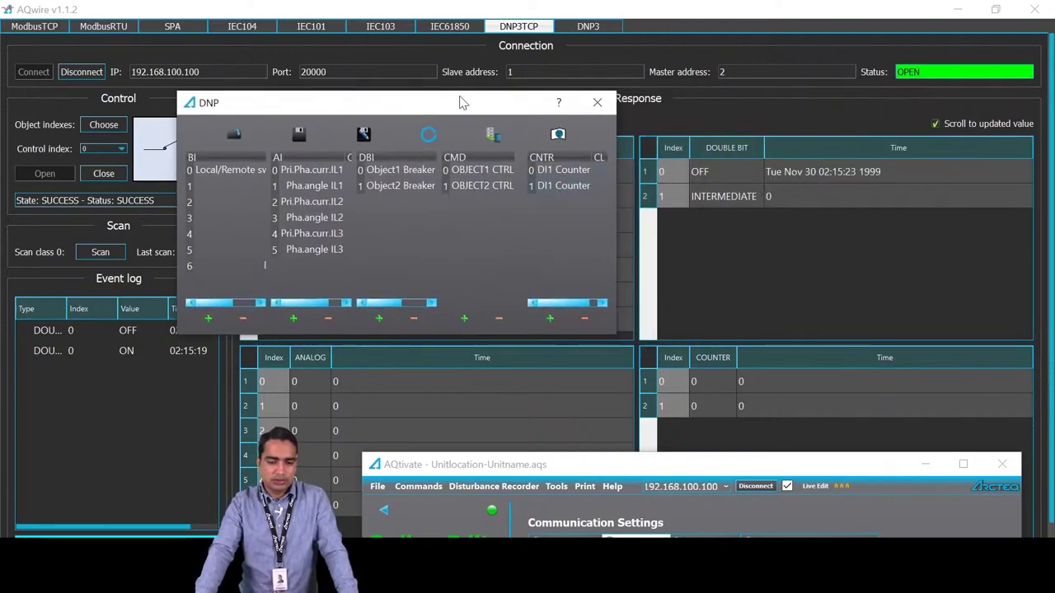
{"action": "left_click_drag", "start_coordinate": [459, 102], "coordinate": [689, 89]}
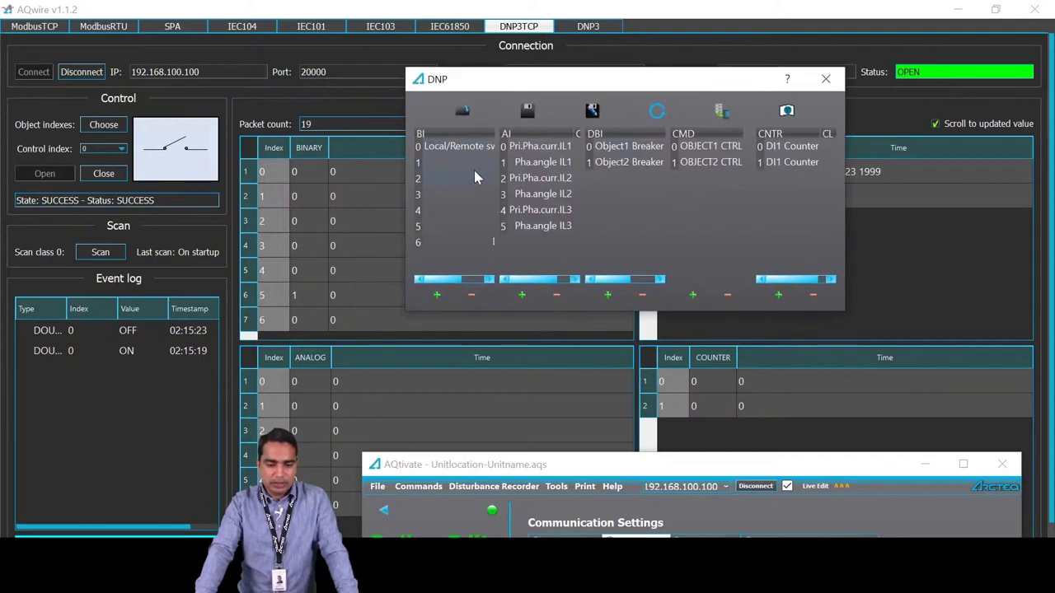
{"action": "mouse_move", "coordinate": [451, 285]}
{"action": "left_mouse_down"}
{"action": "mouse_move", "coordinate": [495, 286]}
{"action": "mouse_move", "coordinate": [438, 287]}
{"action": "left_mouse_up"}
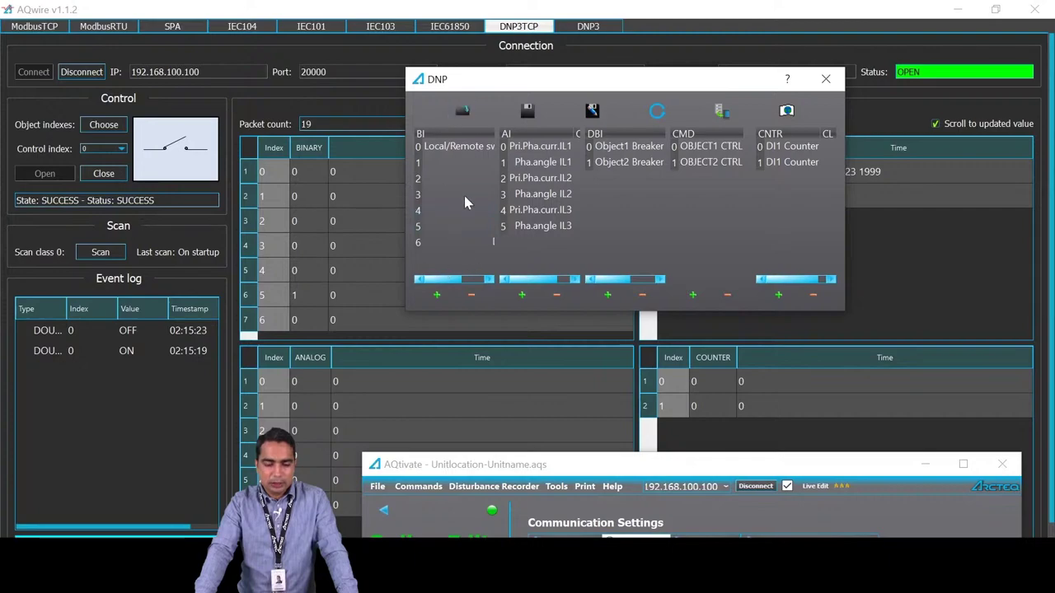
- Delete the existing binary inputs and add index 0 as Local/Remote switch
{"action": "left_click", "coordinate": [471, 295]}
{"action": "left_click", "coordinate": [471, 295]}
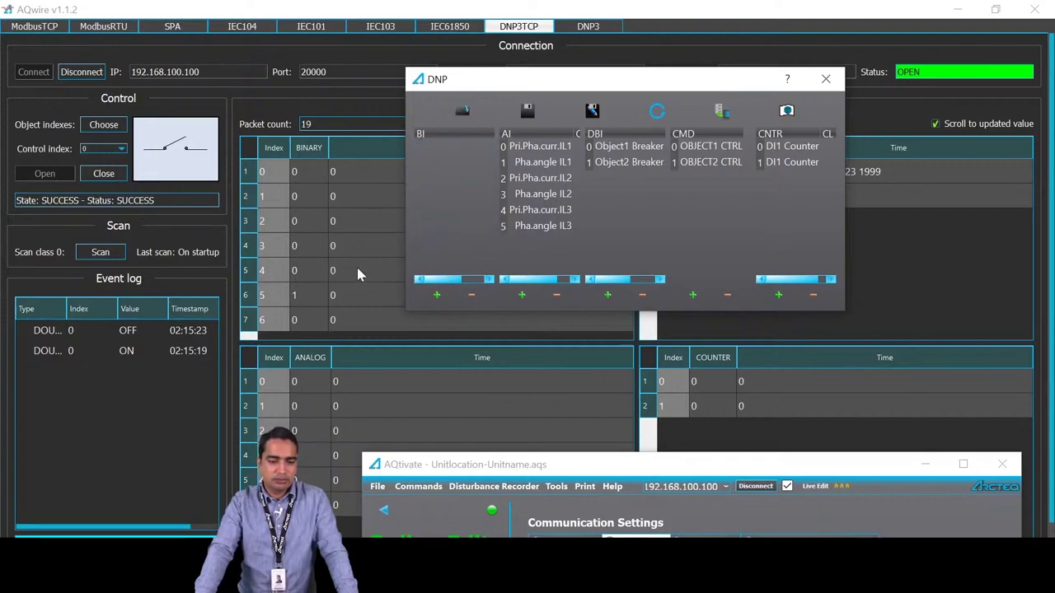
{"action": "left_click", "coordinate": [436, 294]}
{"action": "double_click", "coordinate": [459, 151]}
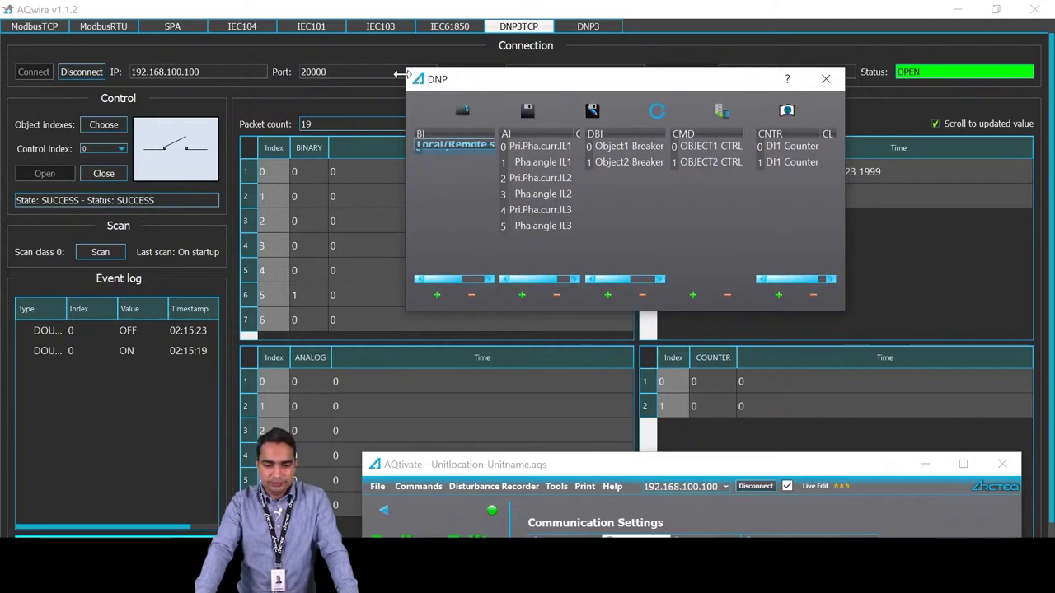
{"action": "left_click_drag", "start_coordinate": [284, 95], "coordinate": [506, 88]}
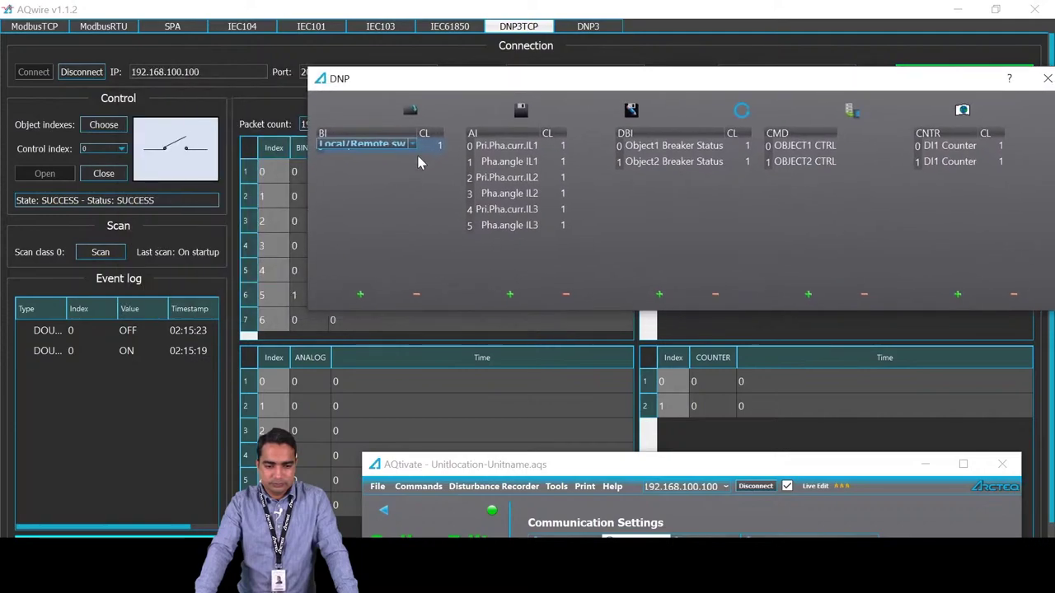
{"action": "left_click", "coordinate": [411, 145]}
{"action": "scroll", "coordinate": [335, 227], "scroll_direction": "down", "scroll_amount": 2}
{"action": "scroll", "coordinate": [338, 218], "scroll_direction": "up", "scroll_amount": 2}
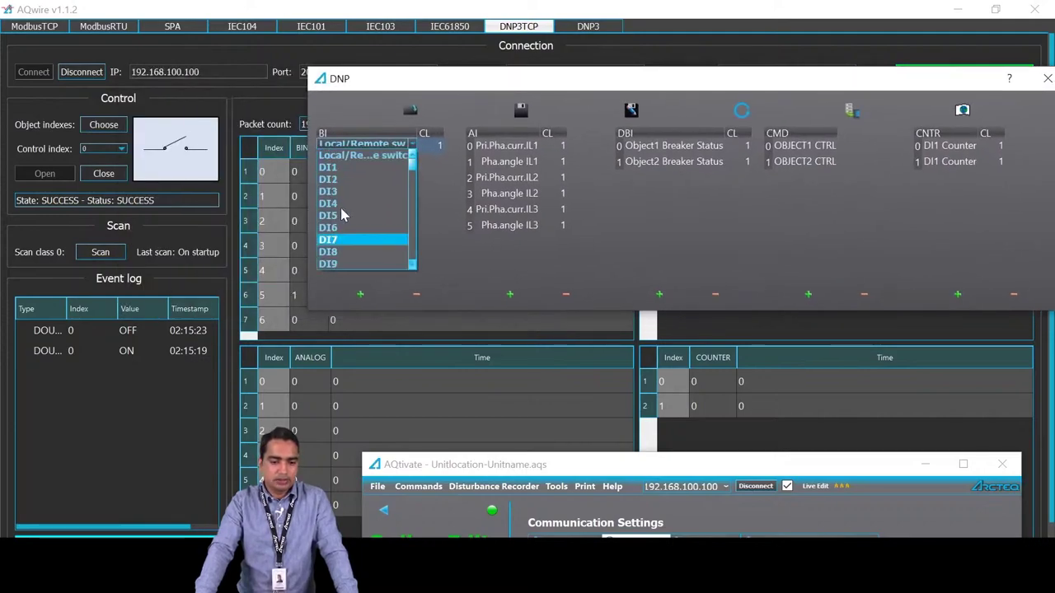
{"action": "left_click", "coordinate": [365, 158]}
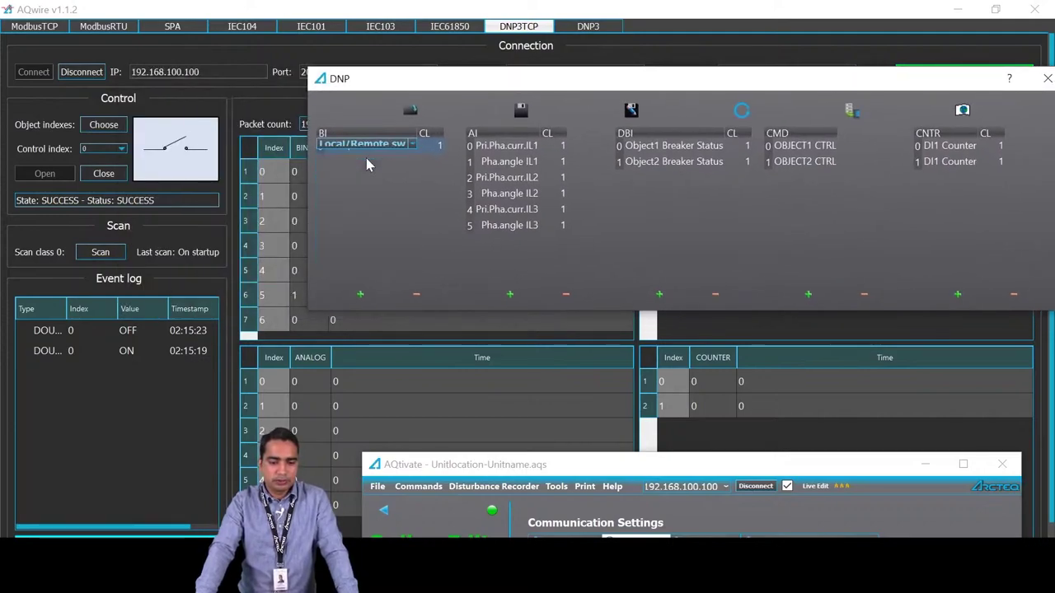
- Add binary inputs 1–3 assigned to DI1, DI2 and DI3
{"action": "left_click", "coordinate": [360, 294]}
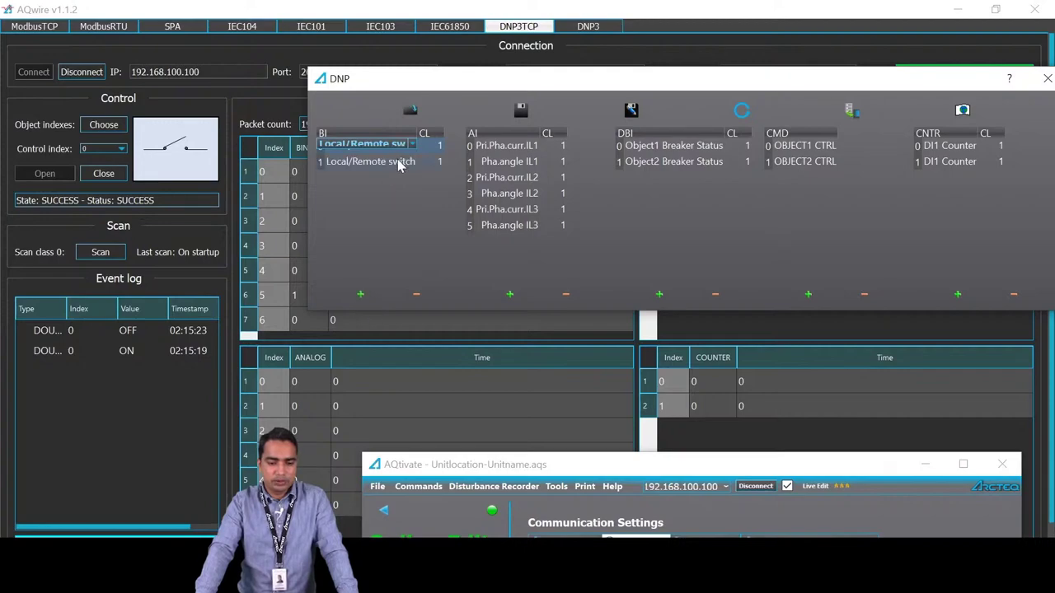
{"action": "left_click", "coordinate": [387, 160]}
{"action": "left_click", "coordinate": [411, 161]}
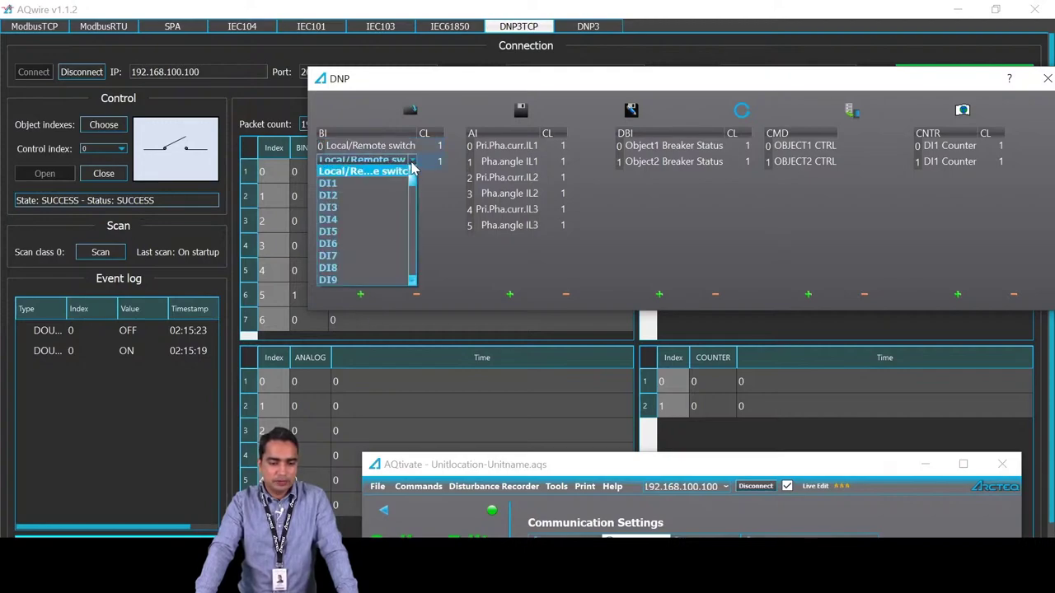
{"action": "left_click", "coordinate": [366, 179]}
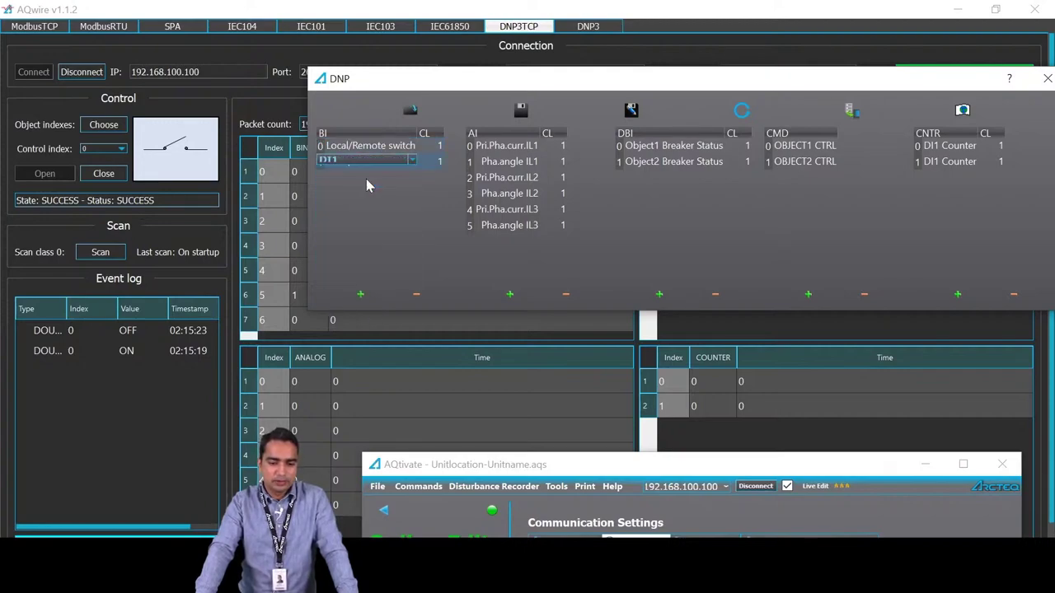
{"action": "double_click", "coordinate": [360, 294]}
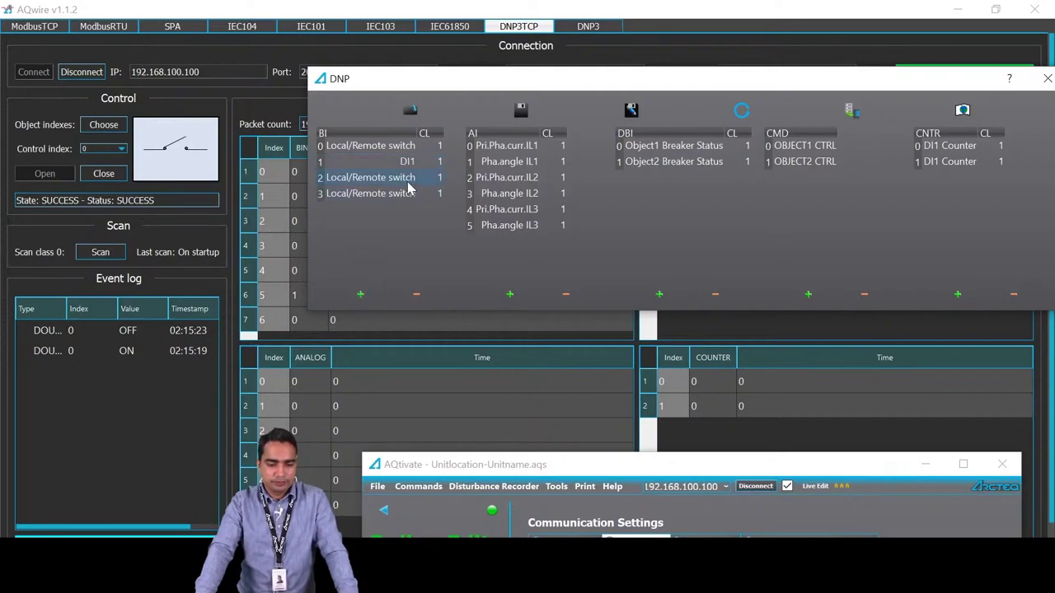
{"action": "left_click", "coordinate": [410, 178]}
{"action": "left_click", "coordinate": [412, 176]}
{"action": "left_click", "coordinate": [361, 213]}
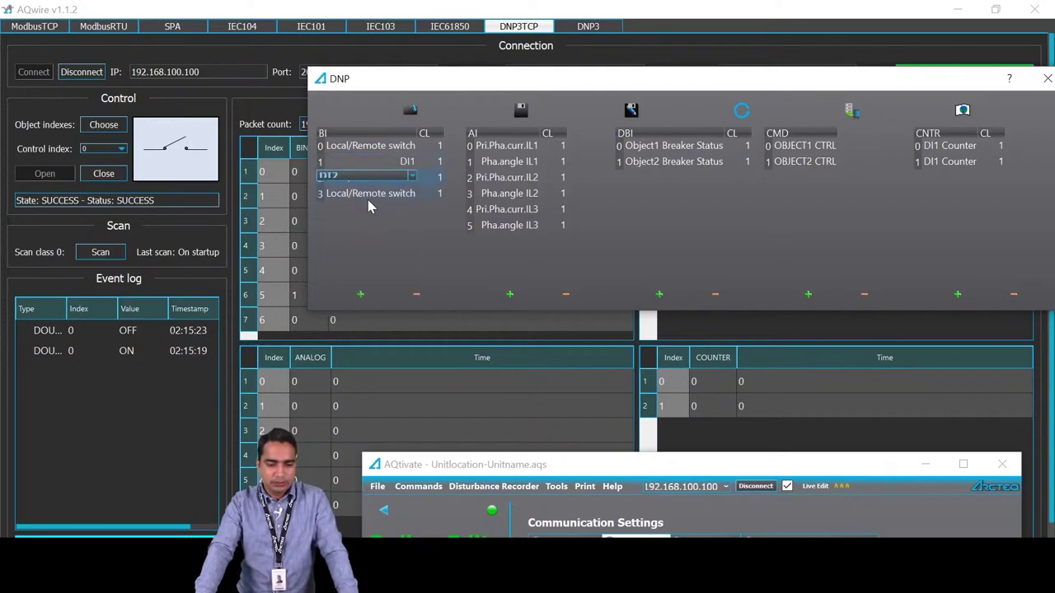
{"action": "left_click", "coordinate": [368, 199]}
{"action": "left_click", "coordinate": [412, 193]}
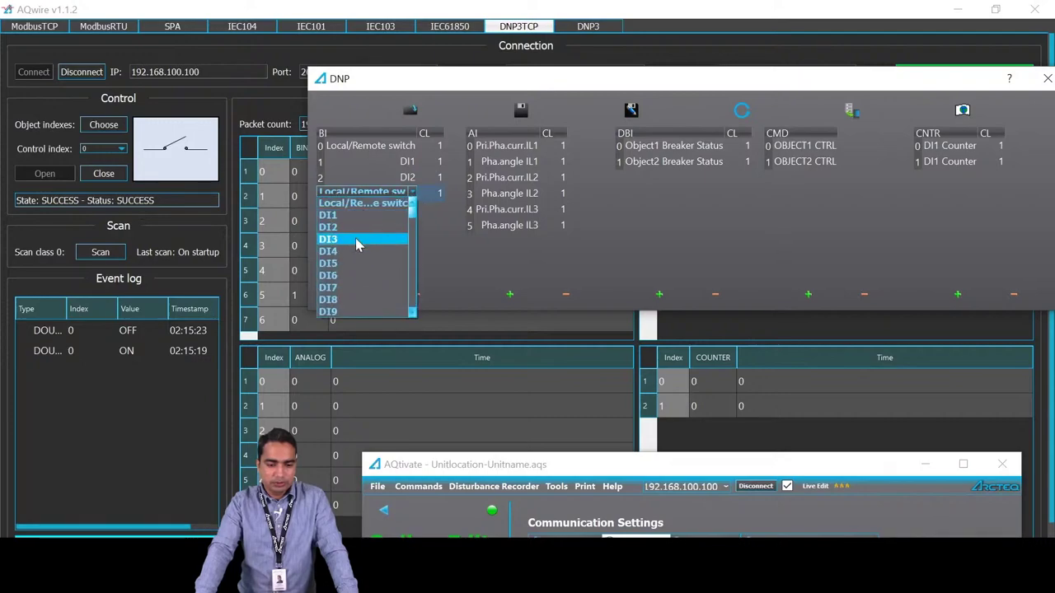
{"action": "left_click", "coordinate": [355, 239]}
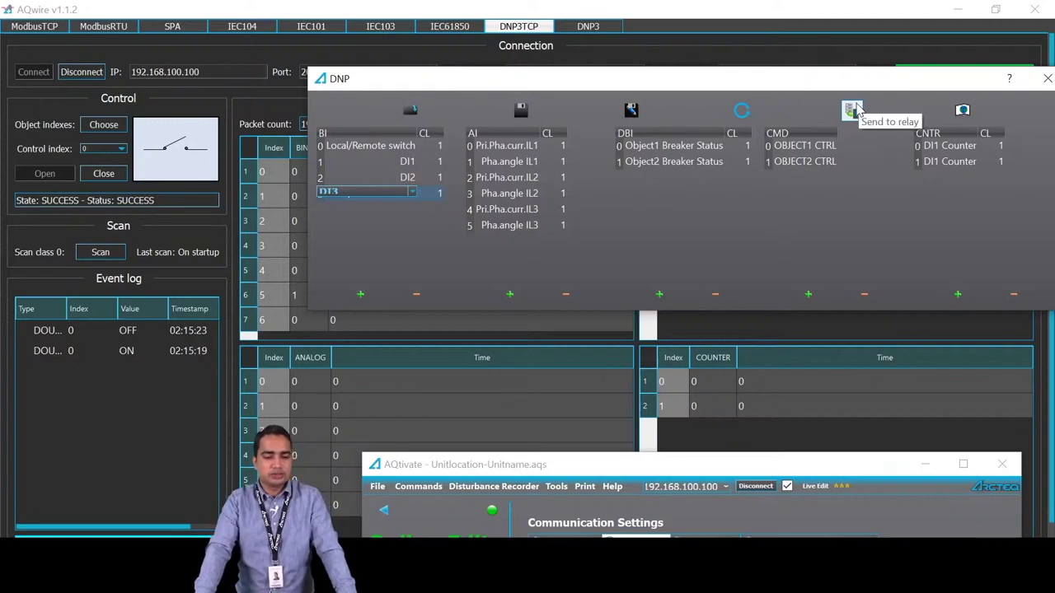
{"action": "left_click", "coordinate": [1044, 78]}
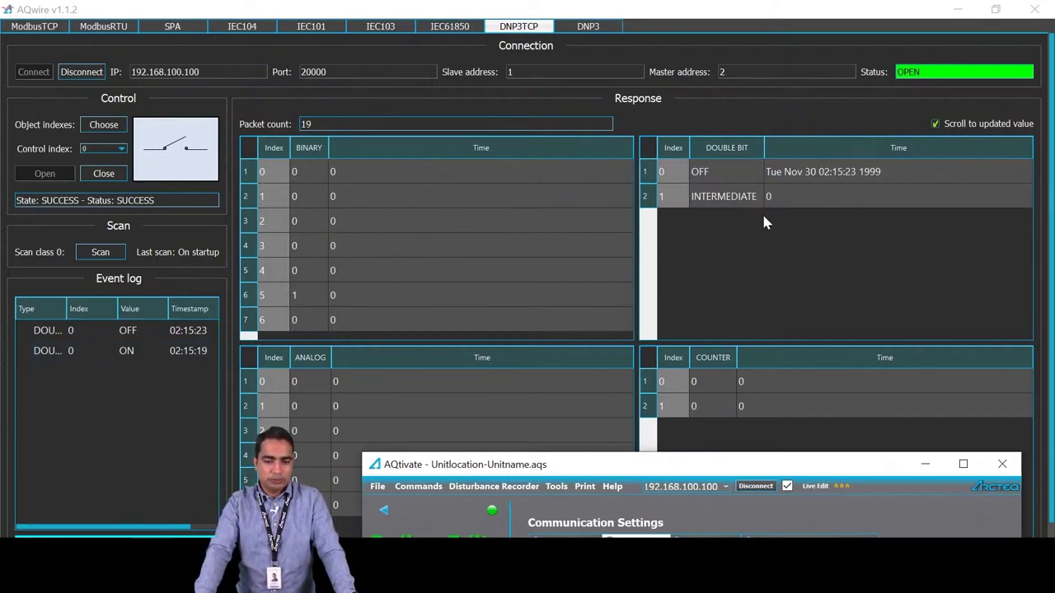
{"action": "left_click", "coordinate": [556, 486]}
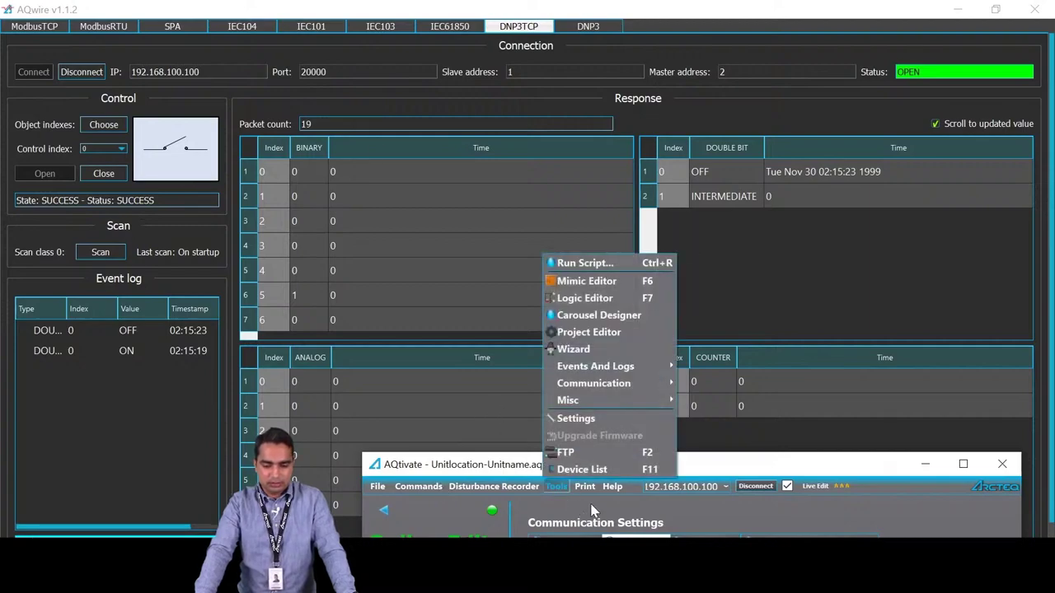
{"action": "left_click", "coordinate": [585, 487]}
{"action": "left_click", "coordinate": [556, 486]}
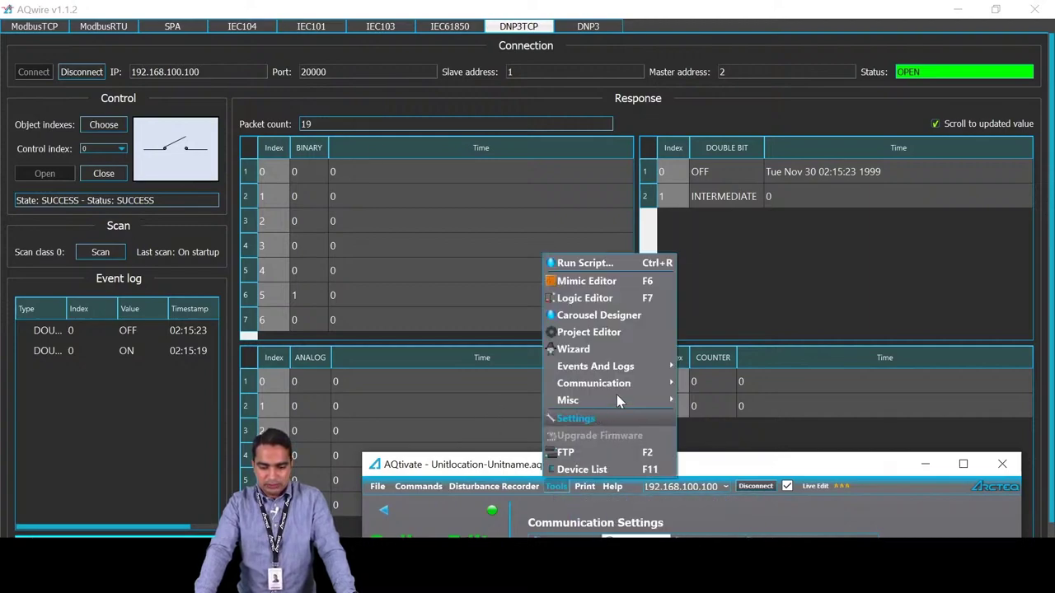
{"action": "mouse_move", "coordinate": [647, 383]}
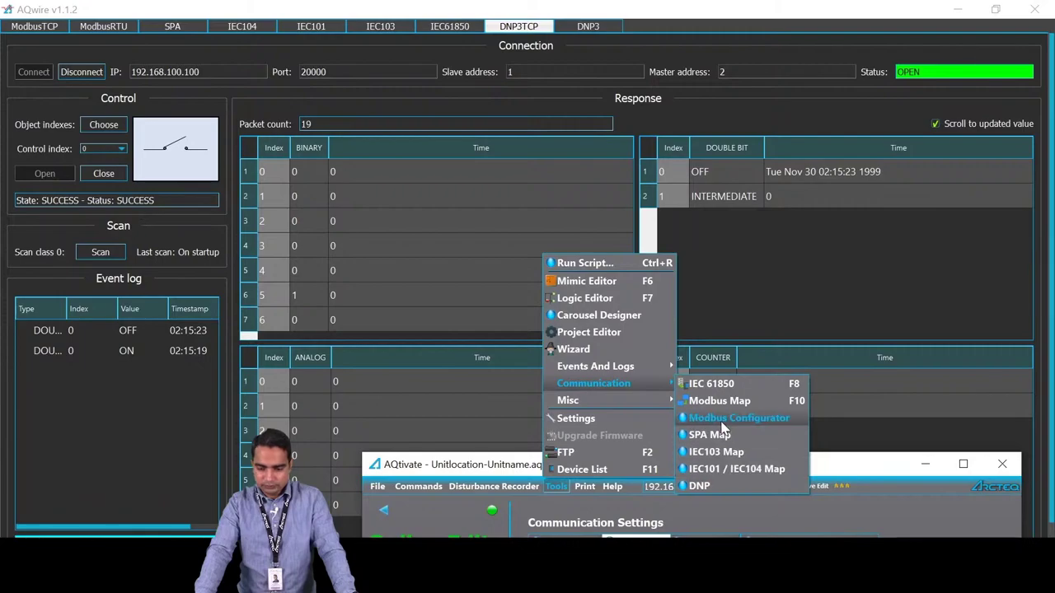
{"action": "left_click", "coordinate": [698, 486]}
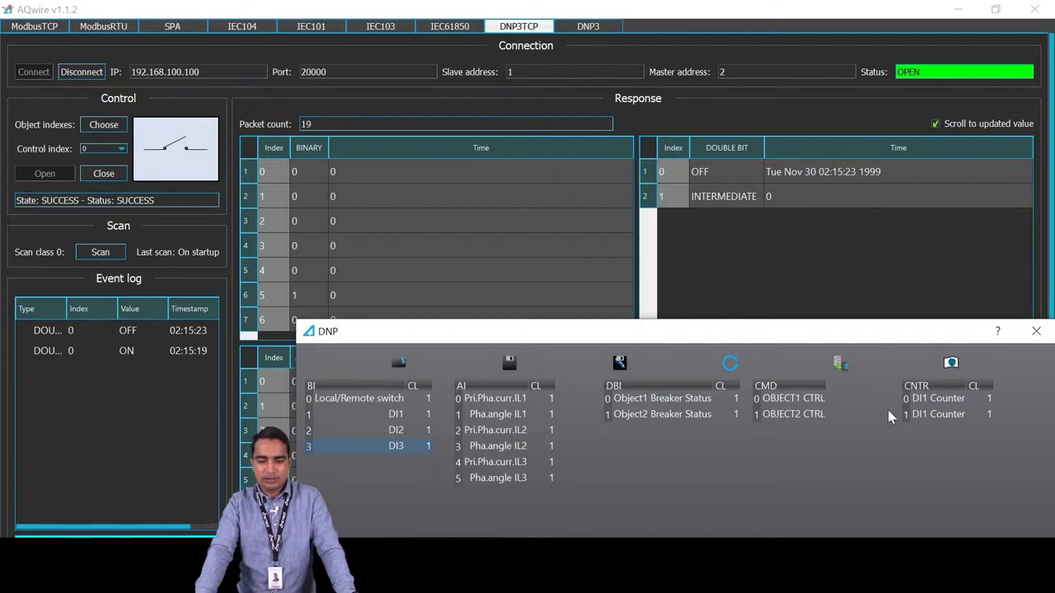
{"action": "left_click", "coordinate": [1036, 331]}
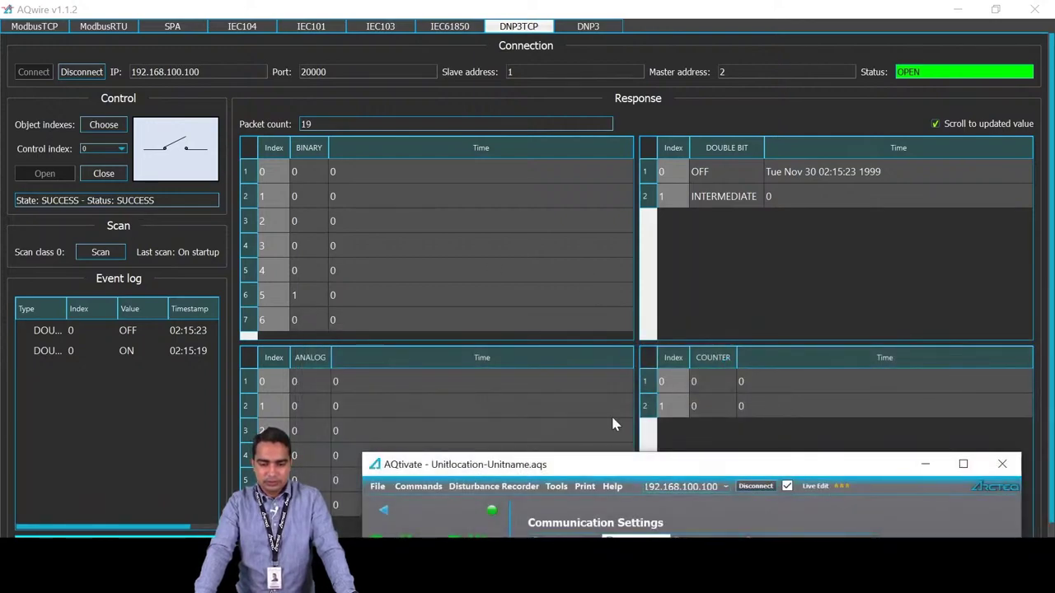
- Open Control > Device IO binary input settings in AQtivate and set DI1 Polarity to NC
{"action": "left_click_drag", "start_coordinate": [618, 465], "coordinate": [254, 59]}
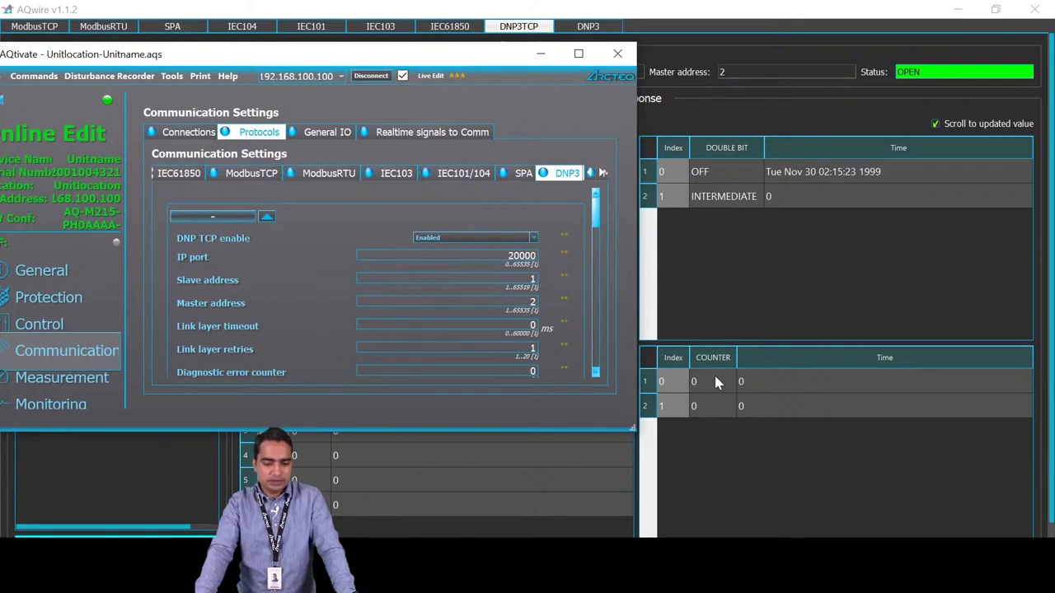
{"action": "left_click_drag", "start_coordinate": [254, 60], "coordinate": [335, 48]}
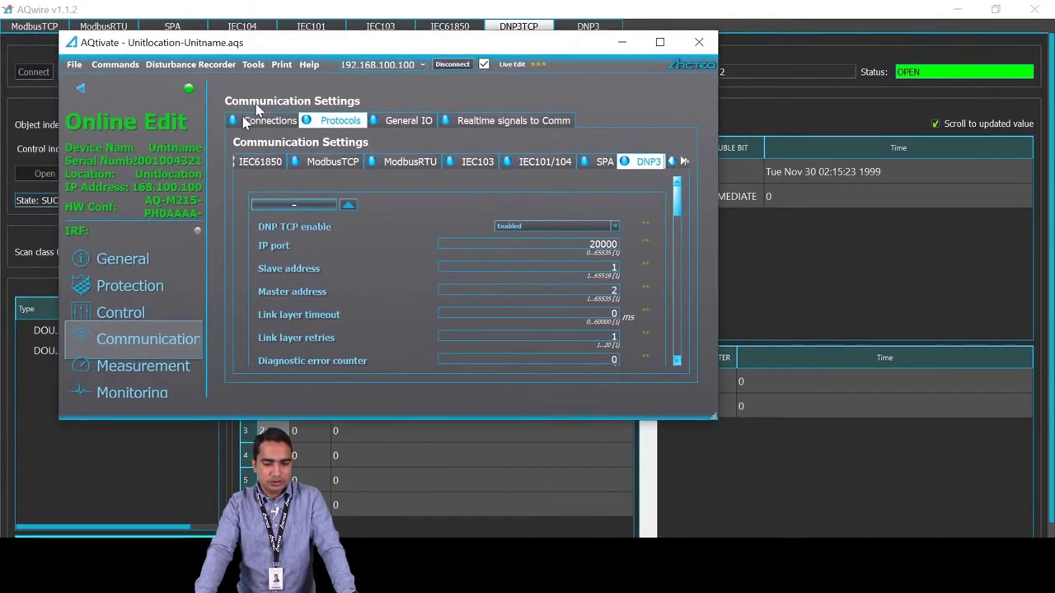
{"action": "left_click", "coordinate": [128, 312]}
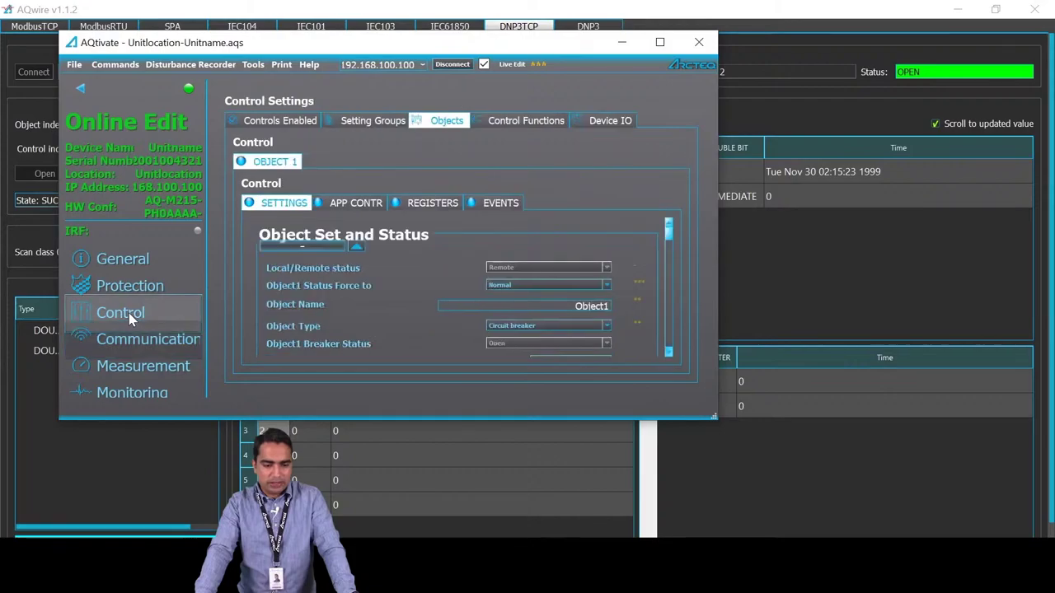
{"action": "left_click", "coordinate": [607, 120]}
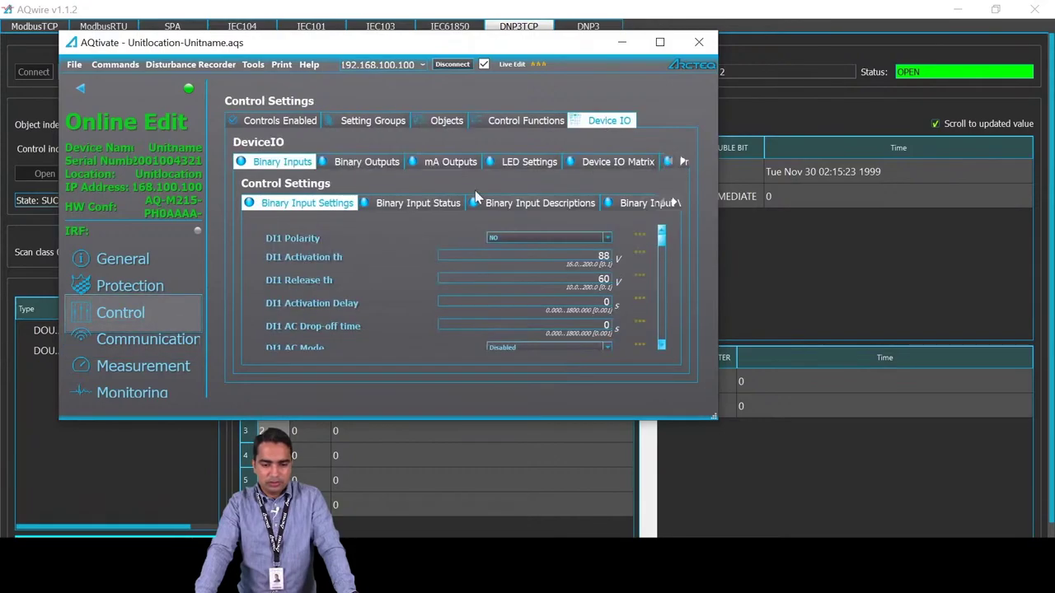
{"action": "left_click", "coordinate": [500, 237]}
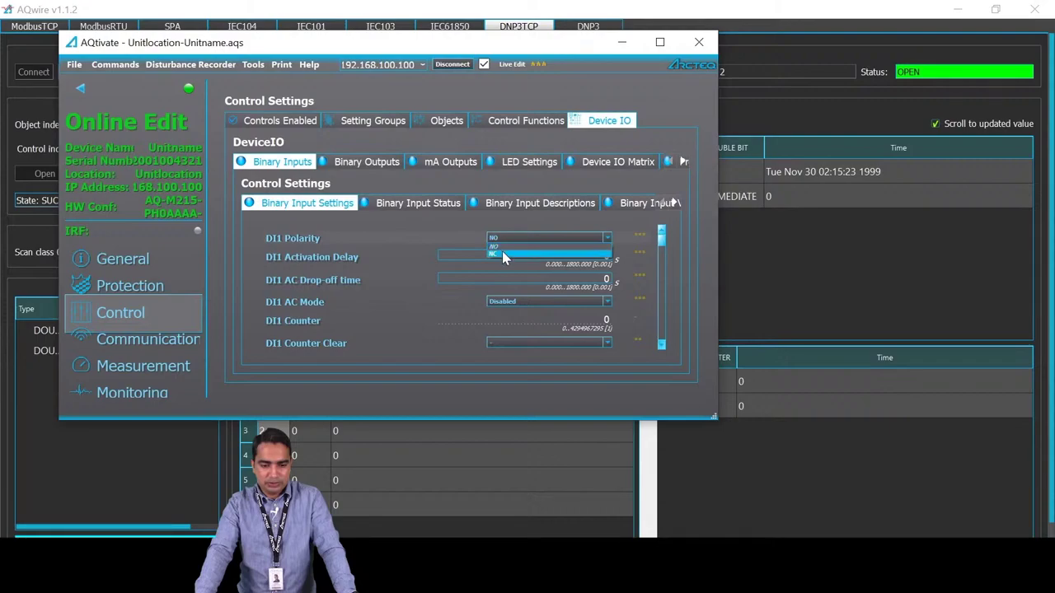
{"action": "left_click", "coordinate": [503, 252]}
- Toggle DI2 Polarity to NC and back to NO
{"action": "left_click_drag", "start_coordinate": [519, 43], "coordinate": [468, 21]}
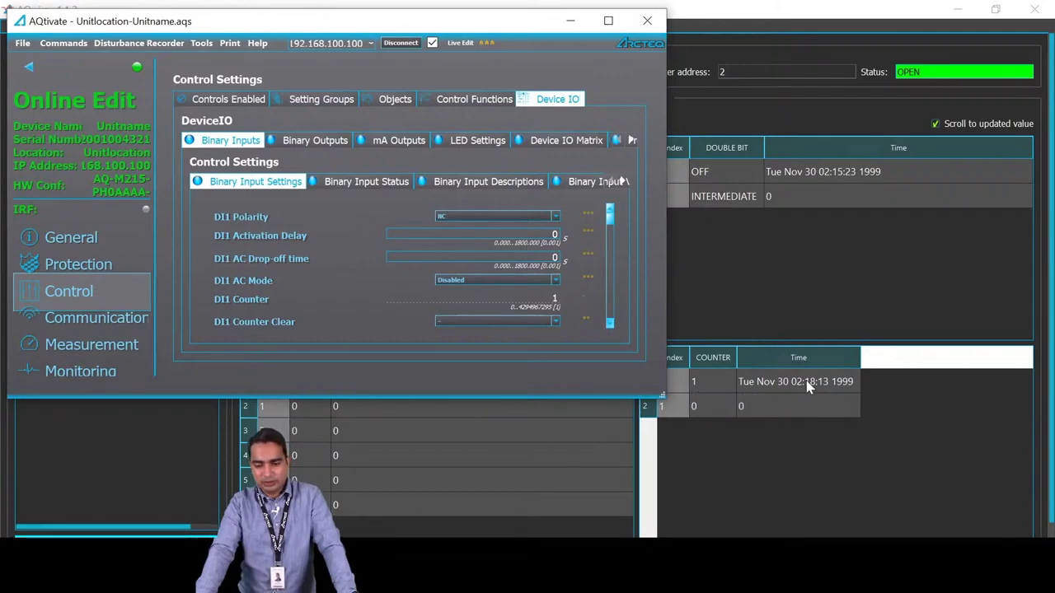
{"action": "scroll", "coordinate": [323, 241], "scroll_direction": "down", "scroll_amount": 1}
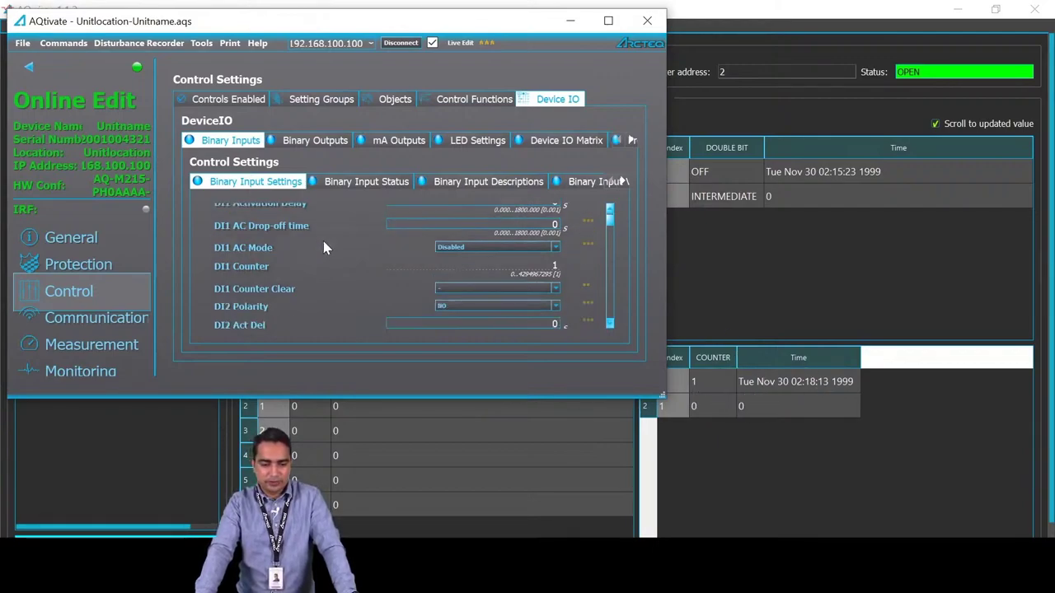
{"action": "scroll", "coordinate": [389, 296], "scroll_direction": "down", "scroll_amount": 1}
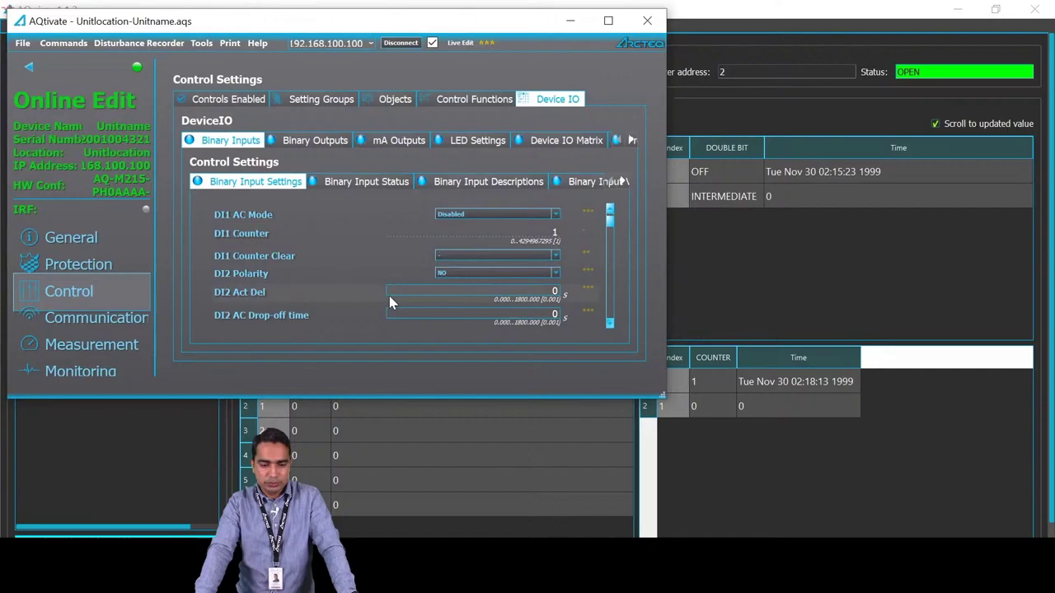
{"action": "left_click", "coordinate": [458, 273]}
{"action": "left_click", "coordinate": [461, 290]}
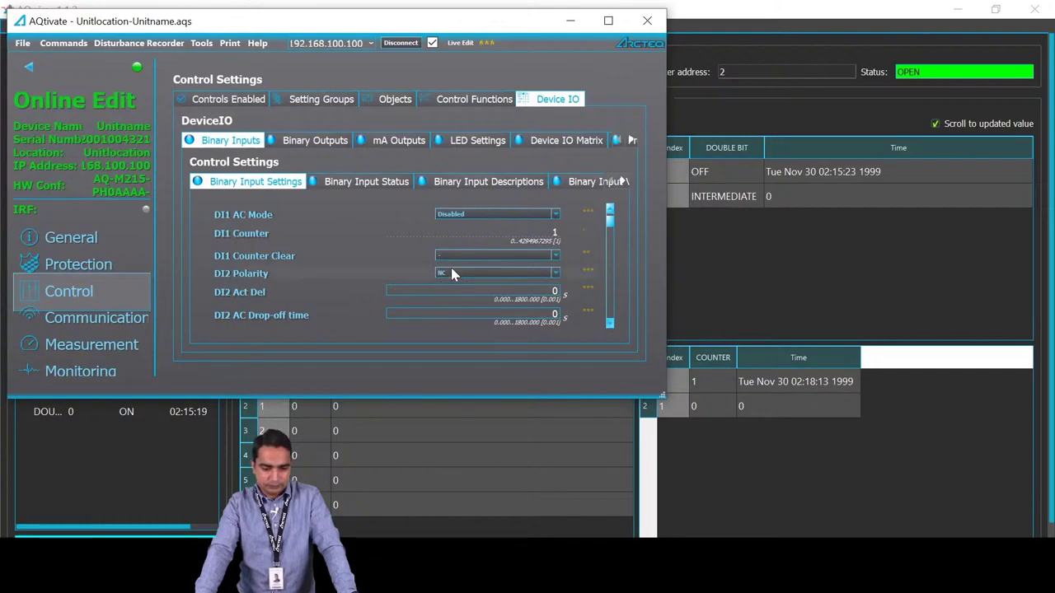
{"action": "left_click", "coordinate": [451, 268]}
{"action": "left_click", "coordinate": [450, 283]}
{"action": "left_click", "coordinate": [464, 271]}
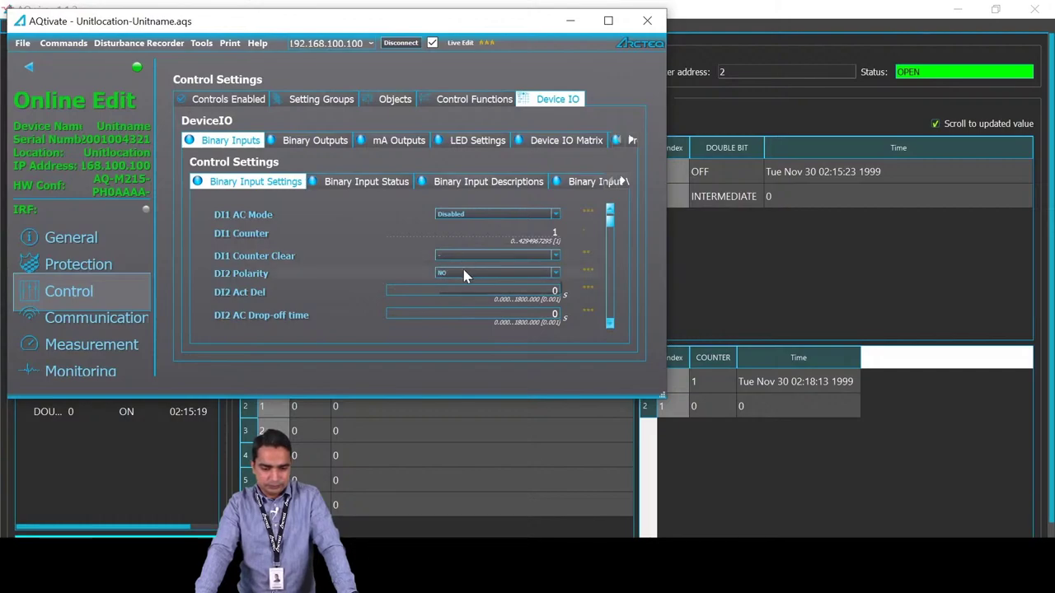
{"action": "left_click", "coordinate": [457, 278]}
{"action": "left_click", "coordinate": [457, 273]}
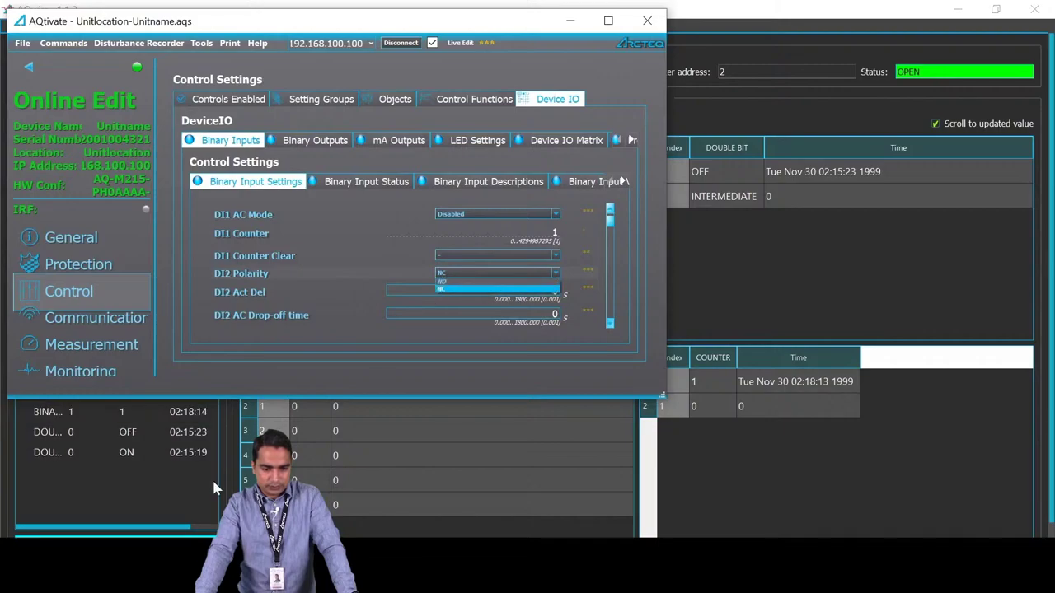
{"action": "left_click", "coordinate": [455, 281]}
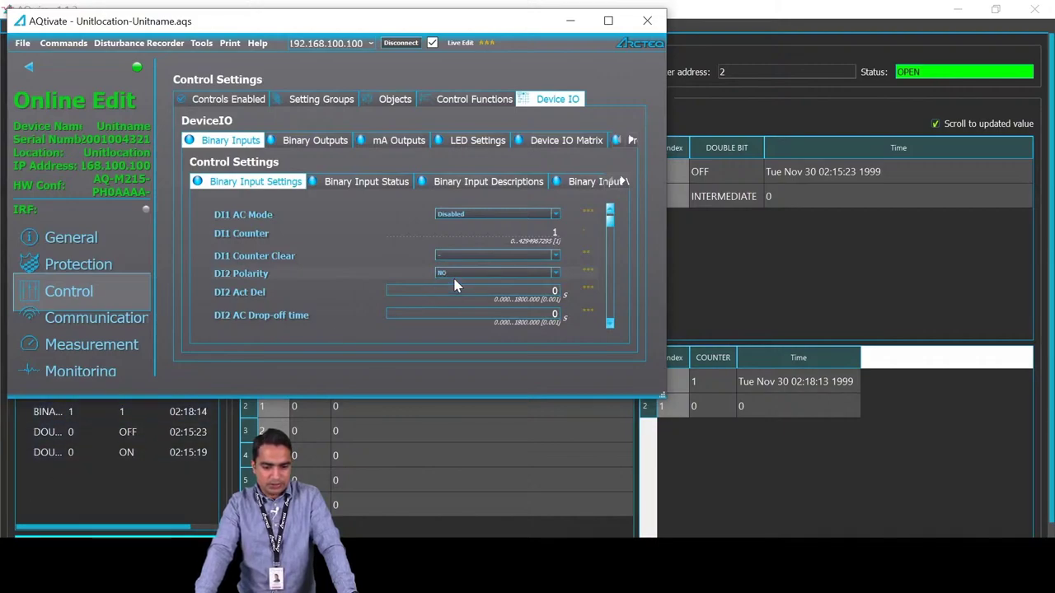
- Switch DI1 Polarity to NO and back to NC, raising AQwire's DI1 counter to 2
{"action": "scroll", "coordinate": [466, 271], "scroll_direction": "up", "scroll_amount": 1}
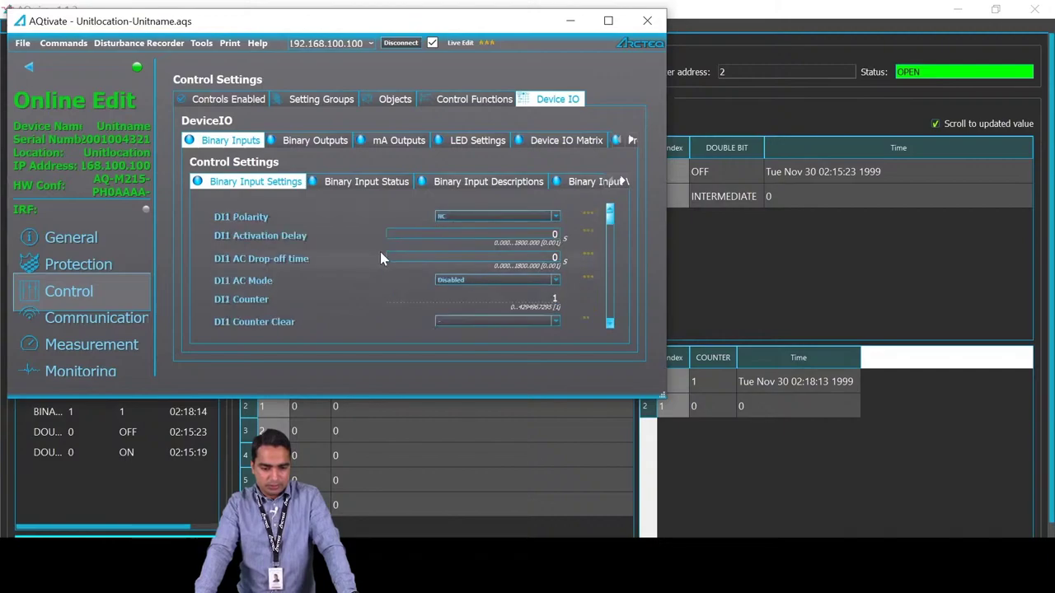
{"action": "left_click", "coordinate": [474, 216]}
{"action": "left_click", "coordinate": [457, 227]}
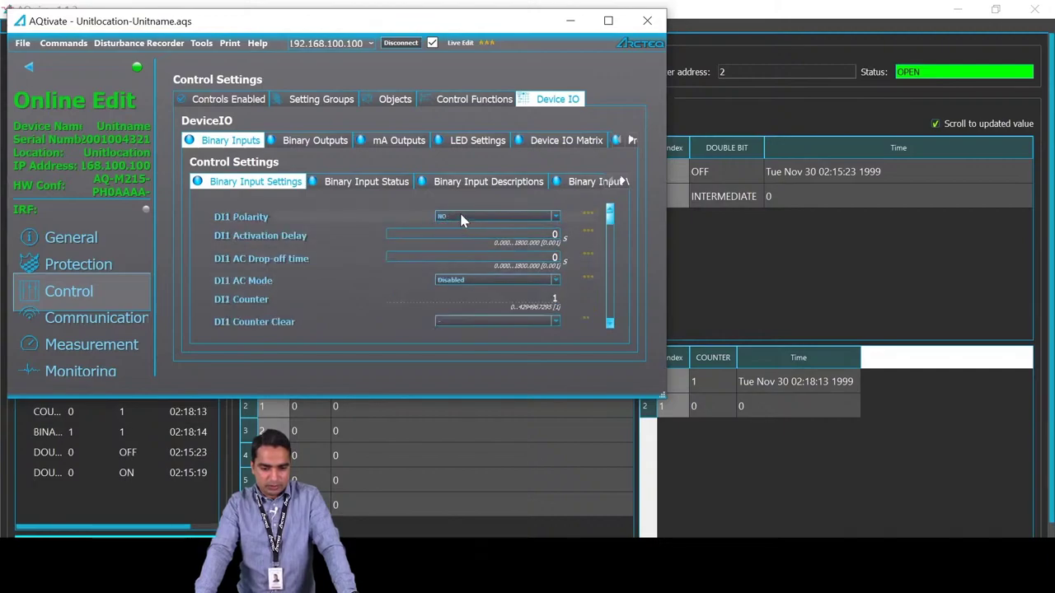
{"action": "left_click", "coordinate": [459, 216]}
{"action": "left_click", "coordinate": [459, 225]}
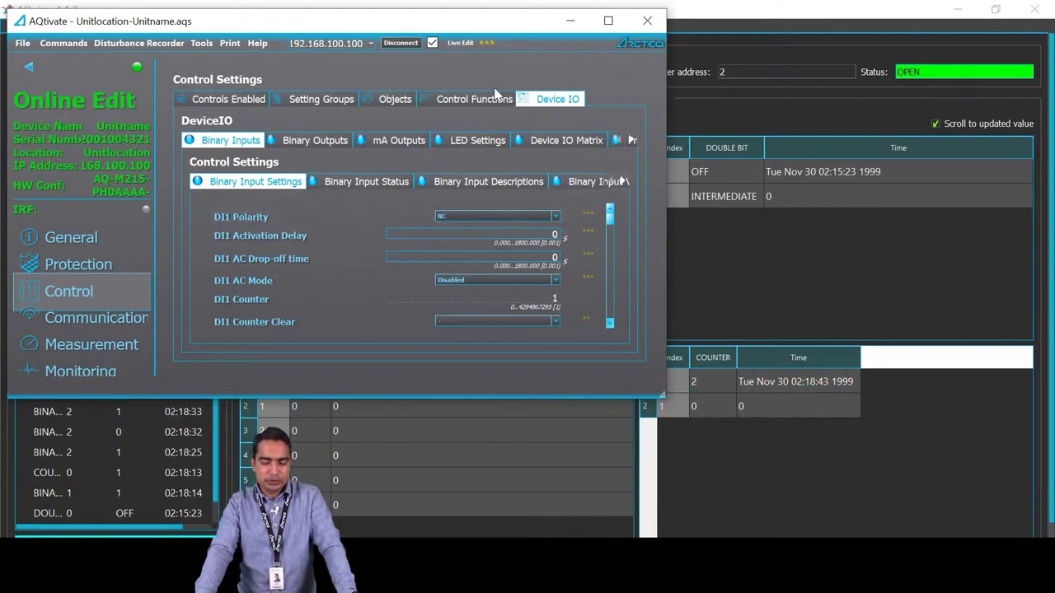
{"action": "left_click_drag", "start_coordinate": [509, 32], "coordinate": [692, 105]}
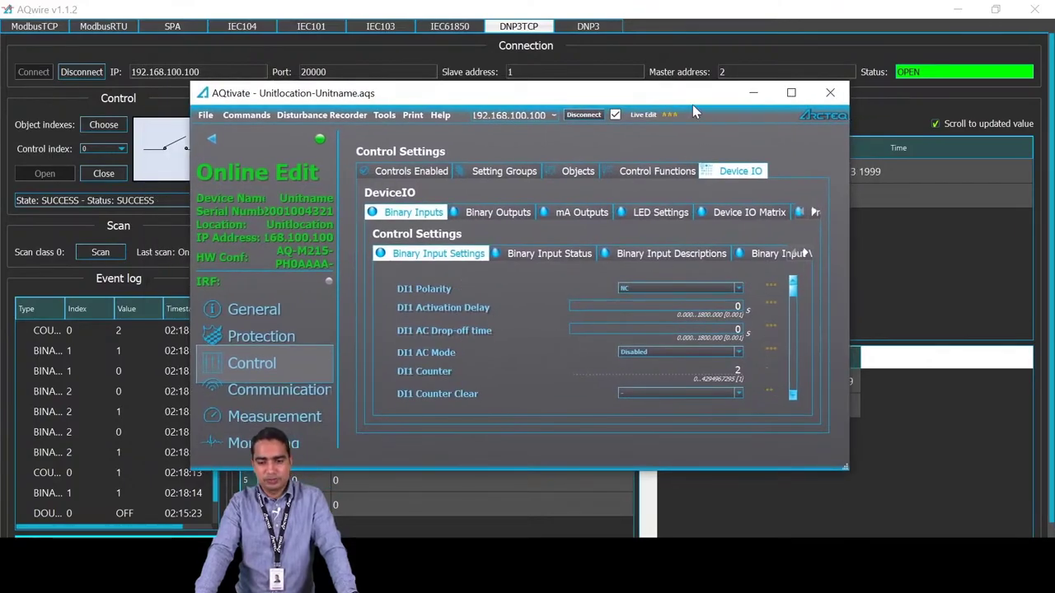
- Disconnect AQwire's DNP3TCP client to SHUTDOWN, acknowledge the notice, and bring up the PowerPoint deck
{"action": "left_click", "coordinate": [753, 92]}
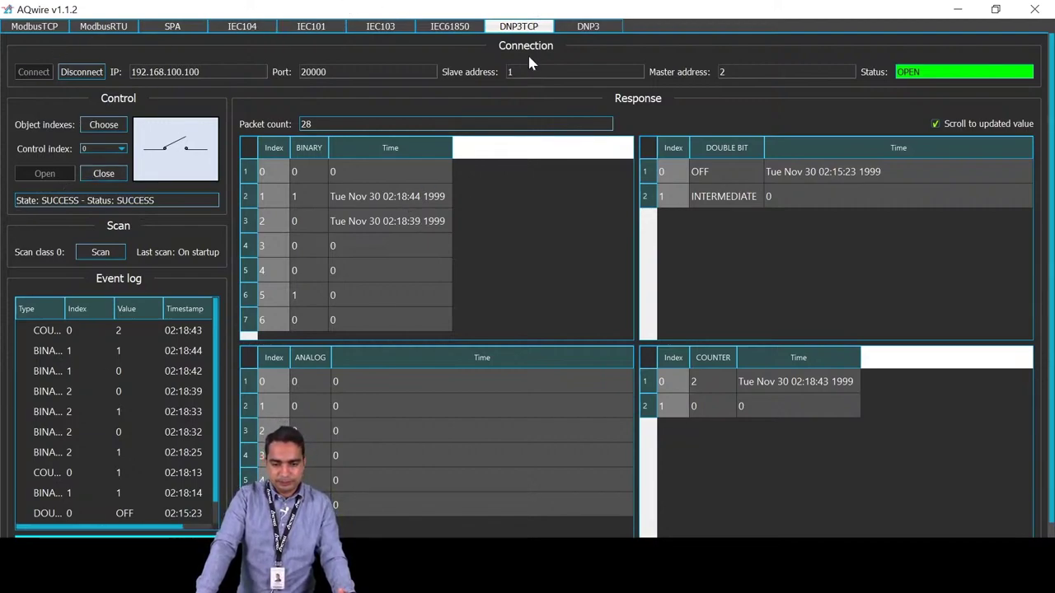
{"action": "left_click", "coordinate": [81, 72]}
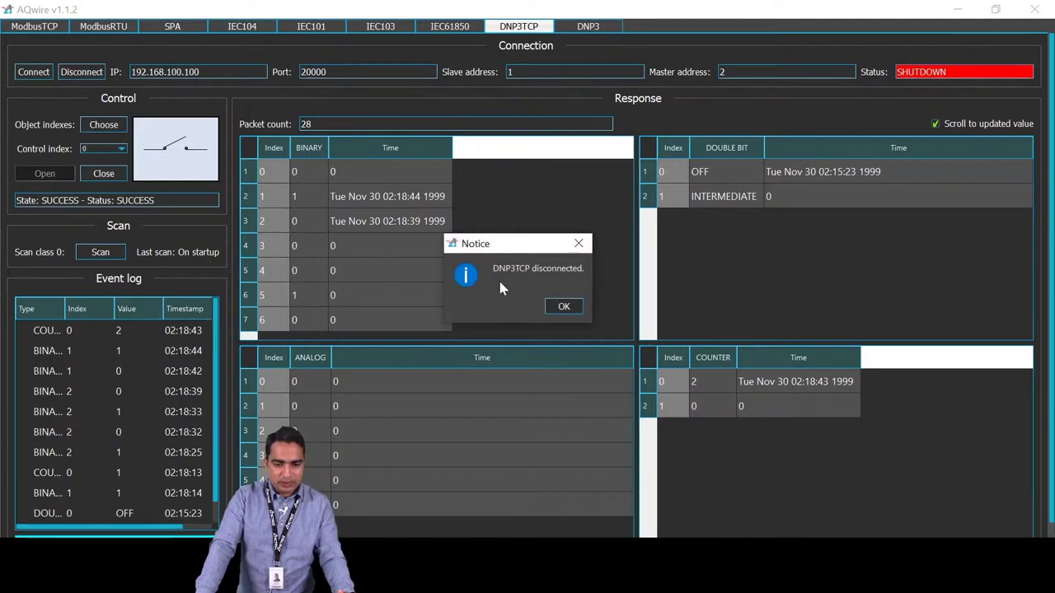
{"action": "left_click", "coordinate": [563, 307]}
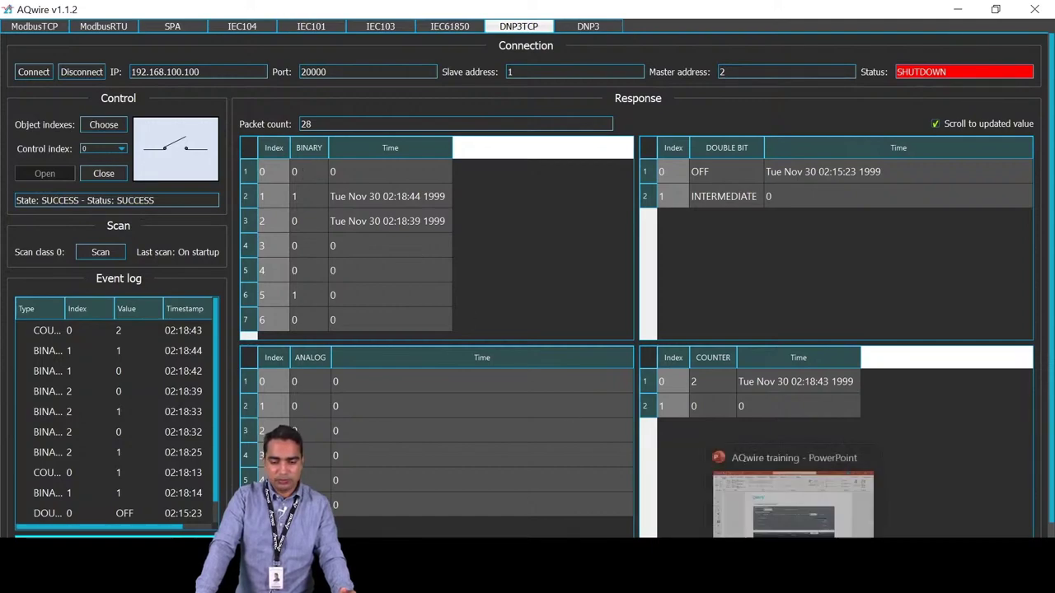
{"action": "left_click", "coordinate": [871, 462]}
- Start the slide show from the DNP3 slide and advance past IEC61850 to For serial communication
{"action": "left_click", "coordinate": [36, 306]}
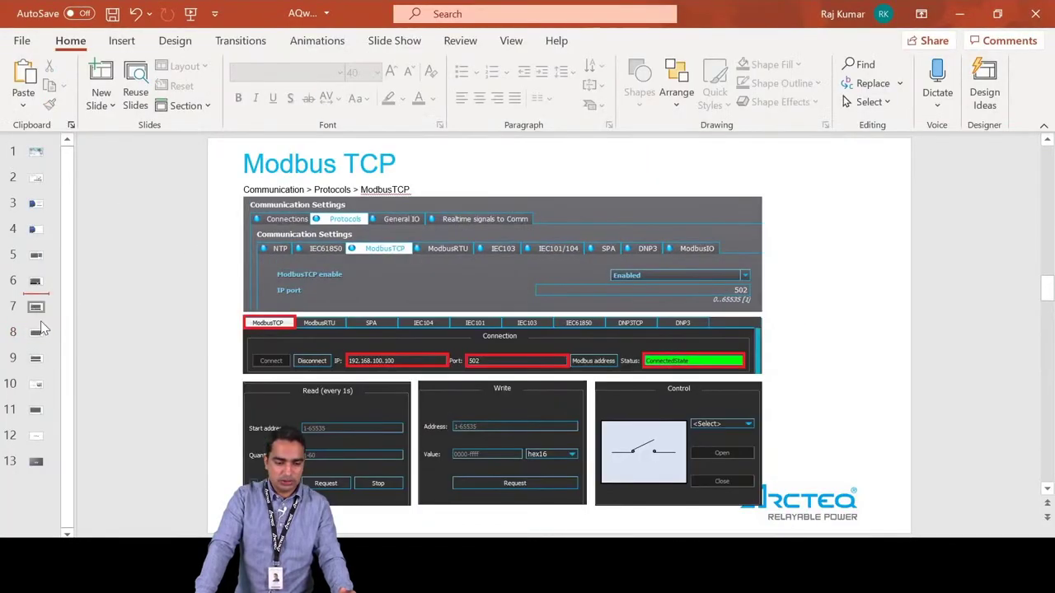
{"action": "left_click", "coordinate": [35, 332]}
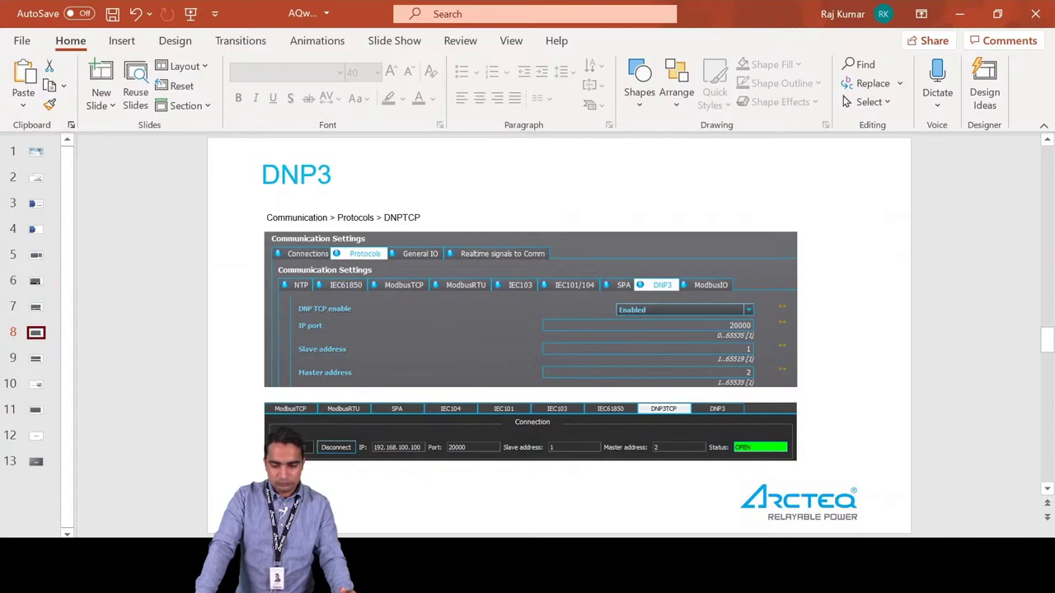
{"action": "key", "text": "shift+F5"}
{"action": "key", "text": "Right"}
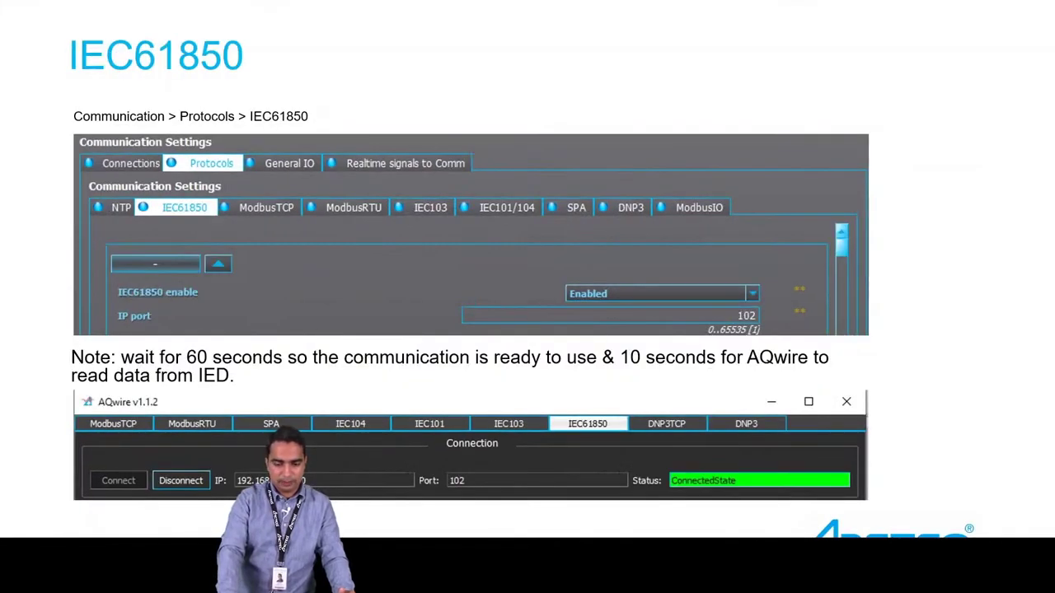
{"action": "key", "text": "Right"}
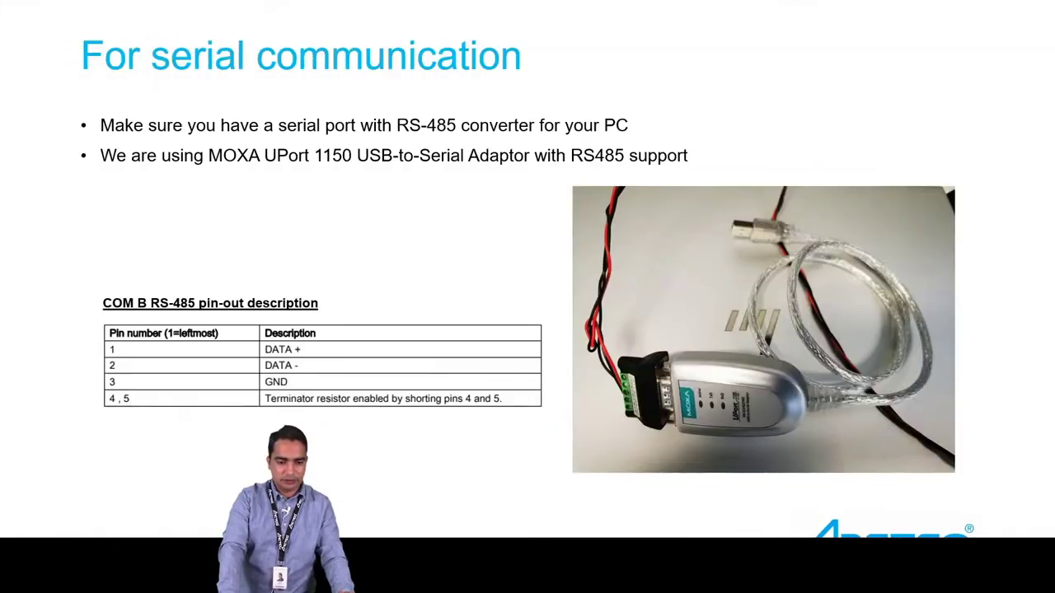
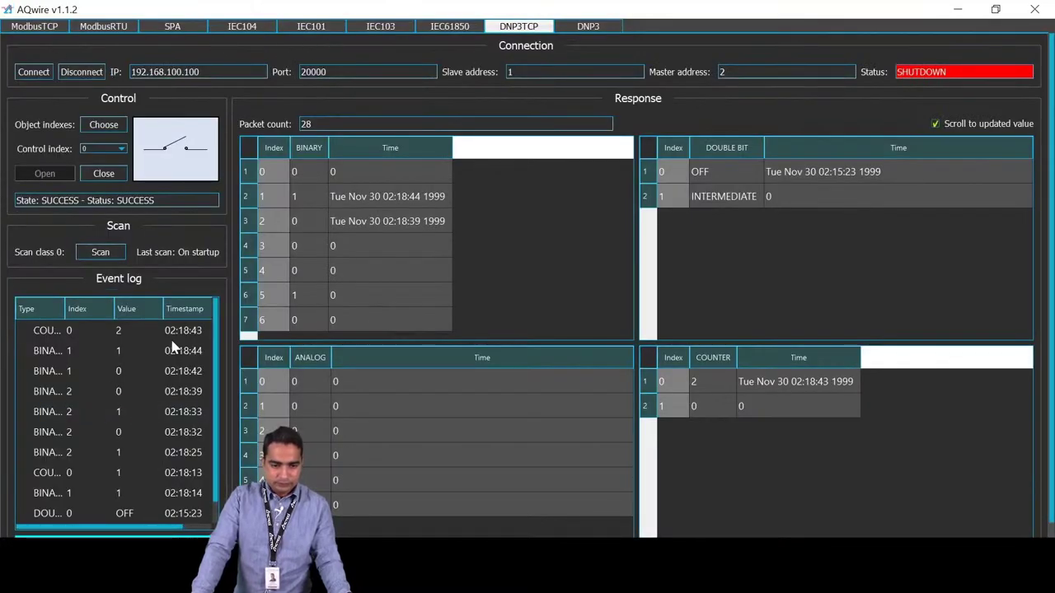
- On the Modbus RTU page, check the offered serial ports (COM1, COM3, COM4), keeping COM1
{"action": "left_click", "coordinate": [103, 27]}
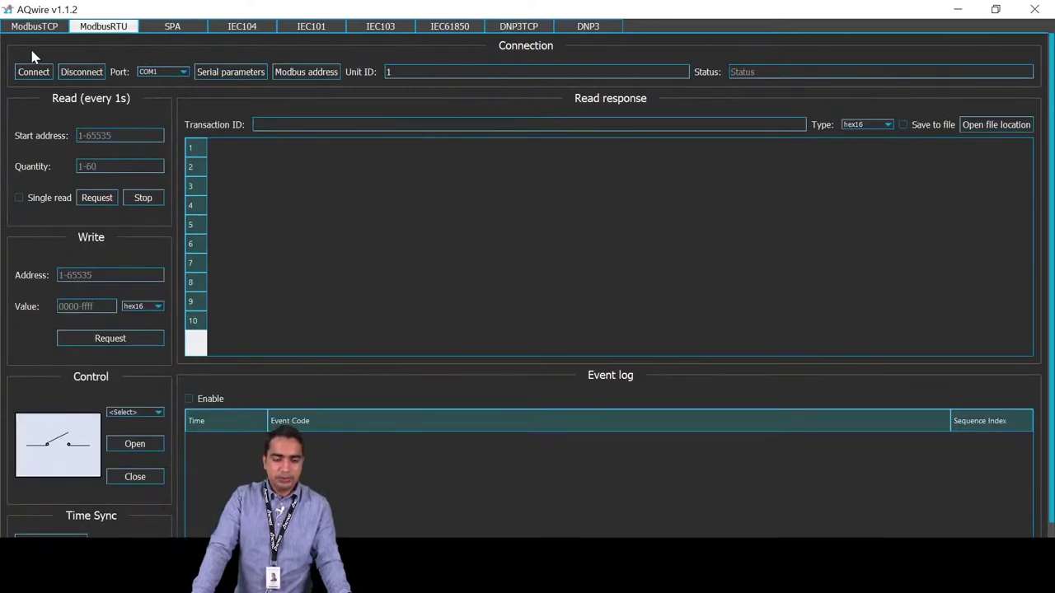
{"action": "left_click", "coordinate": [164, 73]}
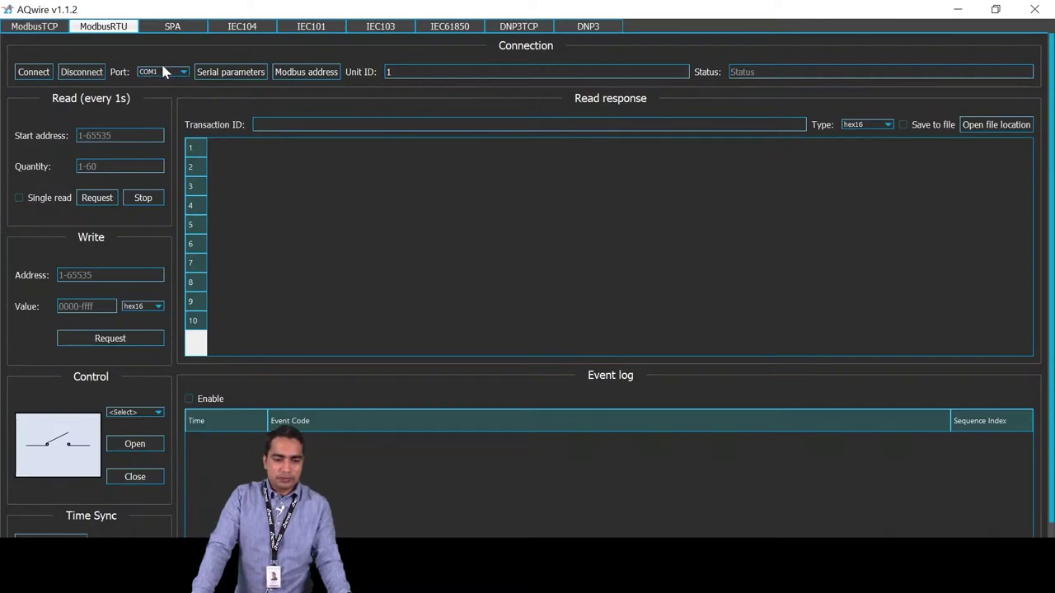
{"action": "left_click", "coordinate": [164, 73]}
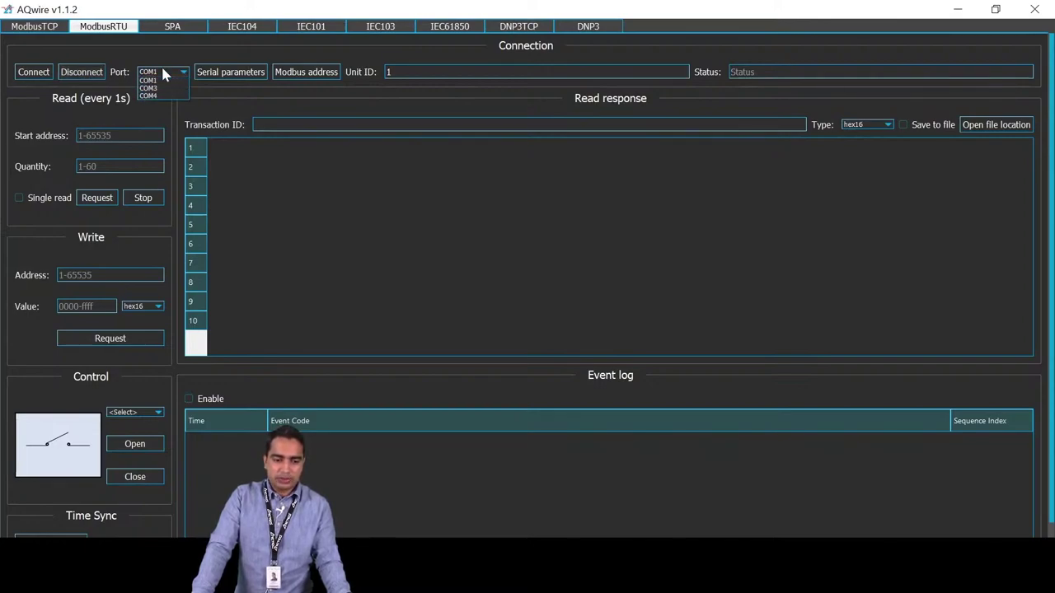
{"action": "left_click", "coordinate": [162, 72]}
{"action": "key", "text": "super"}
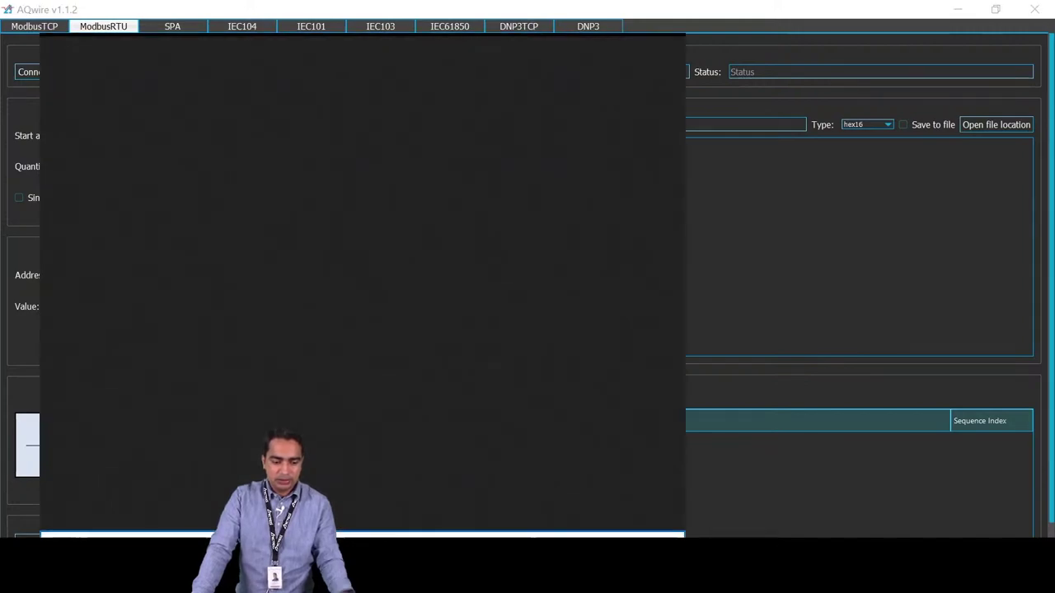
{"action": "type", "text": "devic"}
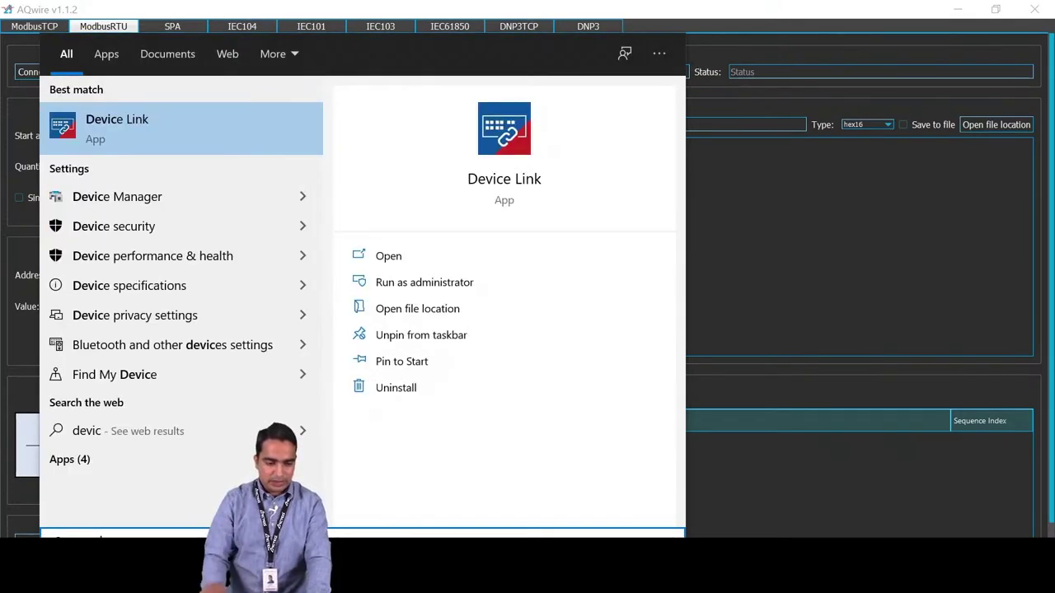
{"action": "left_click", "coordinate": [176, 193]}
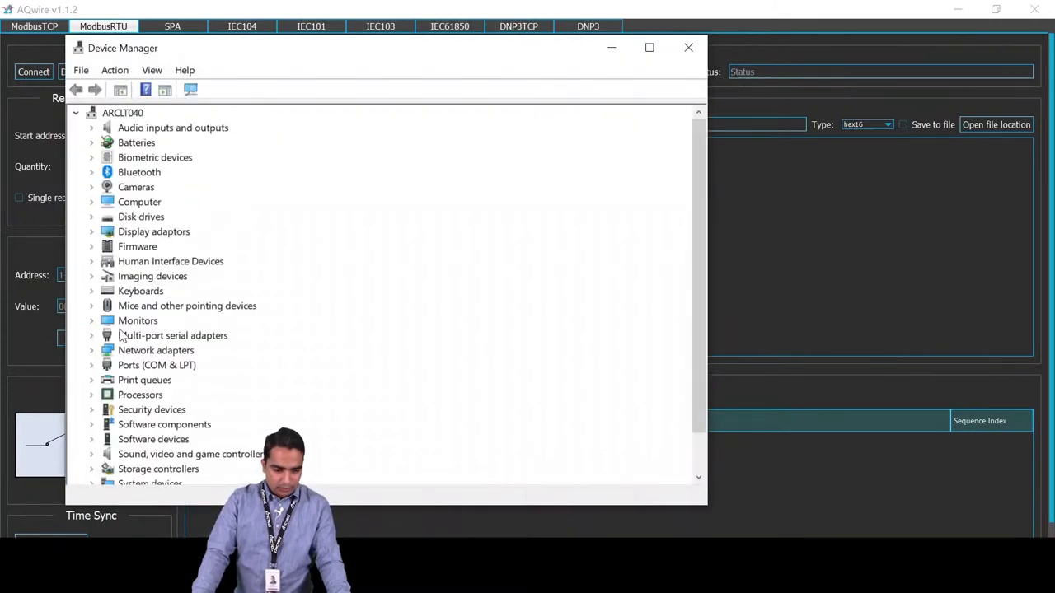
{"action": "left_click", "coordinate": [92, 365]}
{"action": "scroll", "coordinate": [408, 268], "scroll_direction": "down", "scroll_amount": 1}
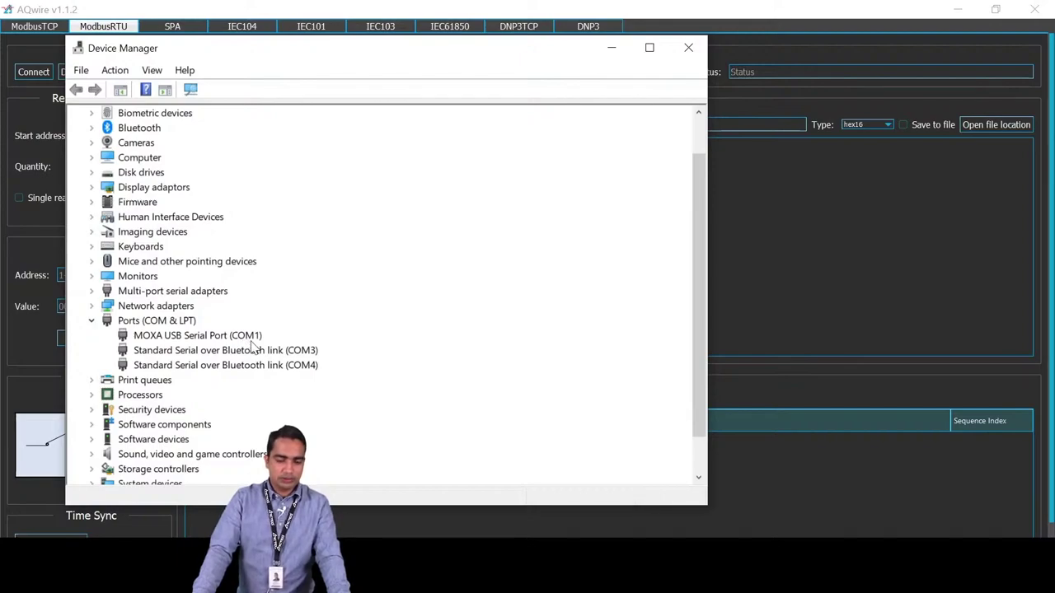
{"action": "left_click", "coordinate": [688, 47]}
{"action": "left_click", "coordinate": [164, 73]}
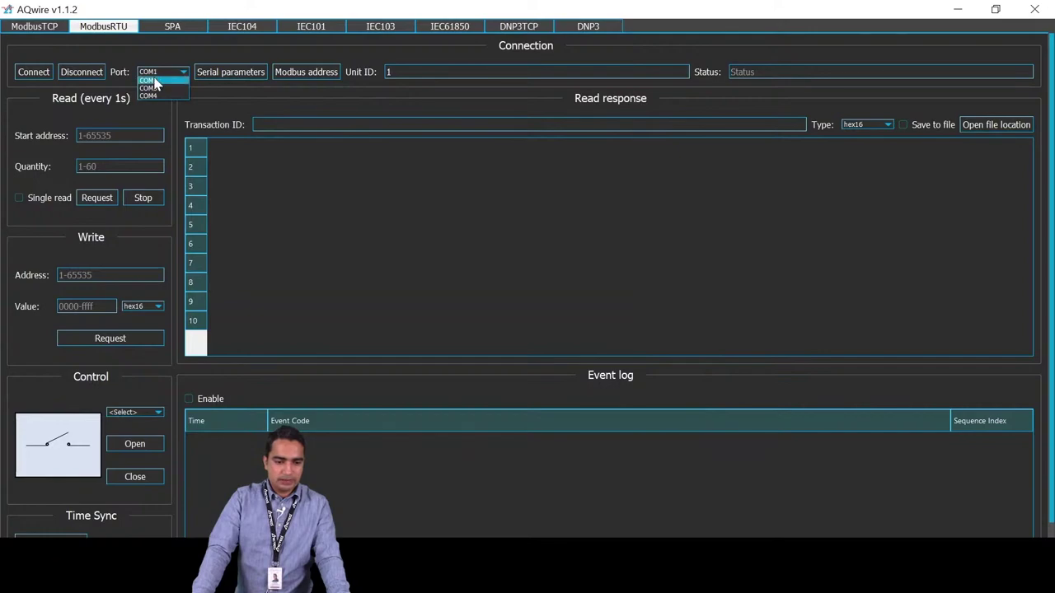
- Show the Modbus RTU serial settings (9600 baud, 8 data bits, even parity, 1 stop bit) and restore AQwire down
{"action": "left_click", "coordinate": [260, 79]}
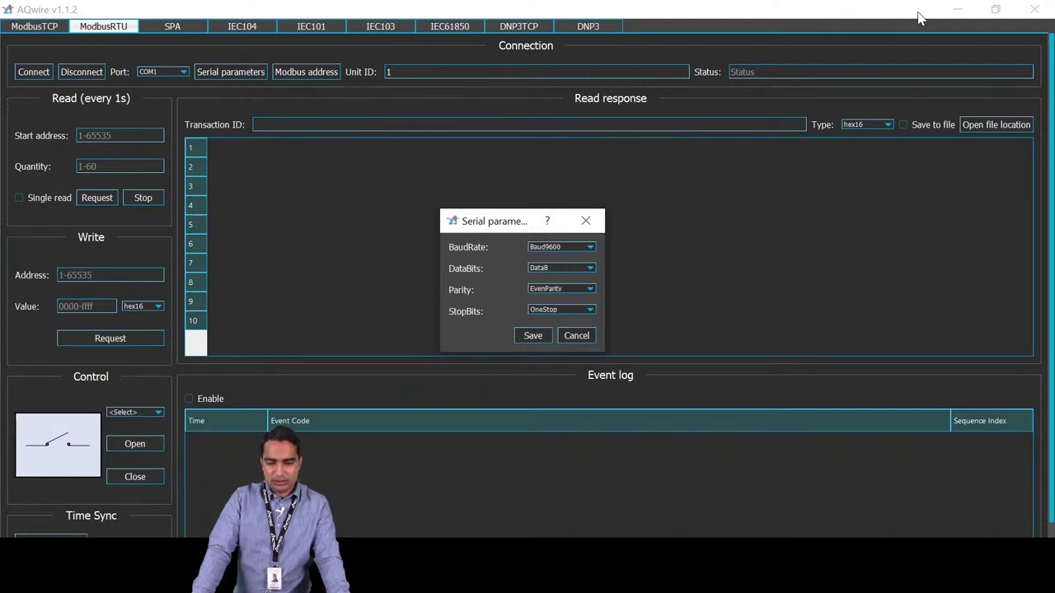
{"action": "left_click", "coordinate": [996, 9]}
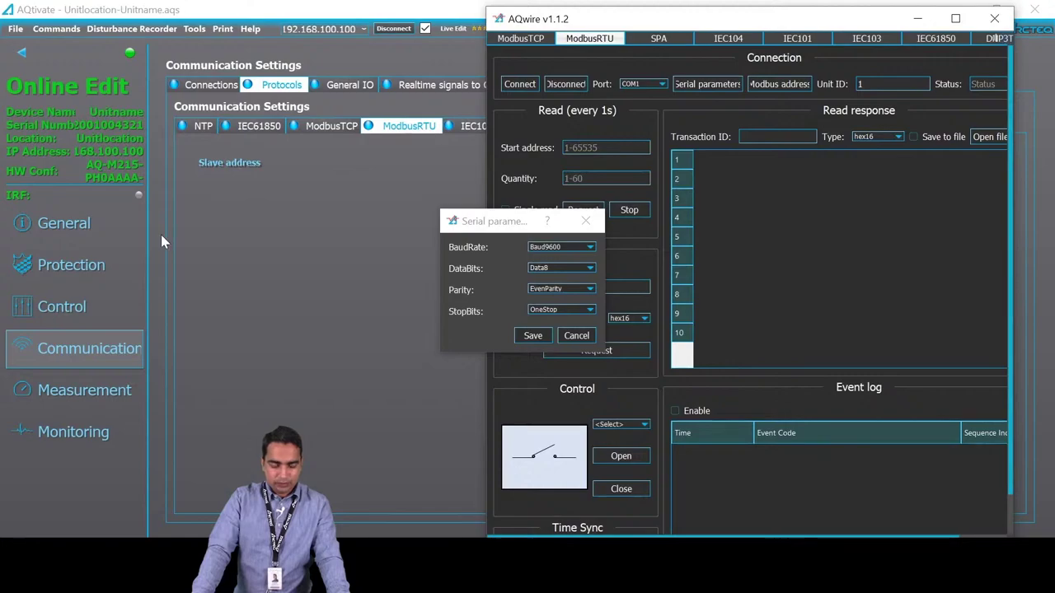
- Bring AQtivate full-screen on its connection settings, scrolled down to Serial COM1
{"action": "left_click", "coordinate": [361, 16]}
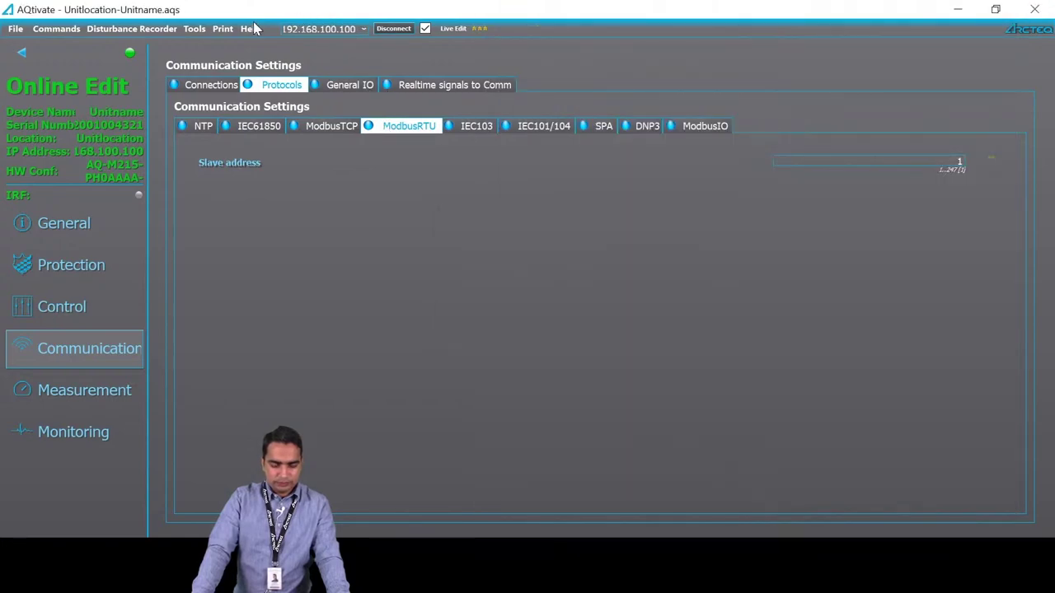
{"action": "double_click", "coordinate": [346, 9]}
{"action": "left_click", "coordinate": [211, 93]}
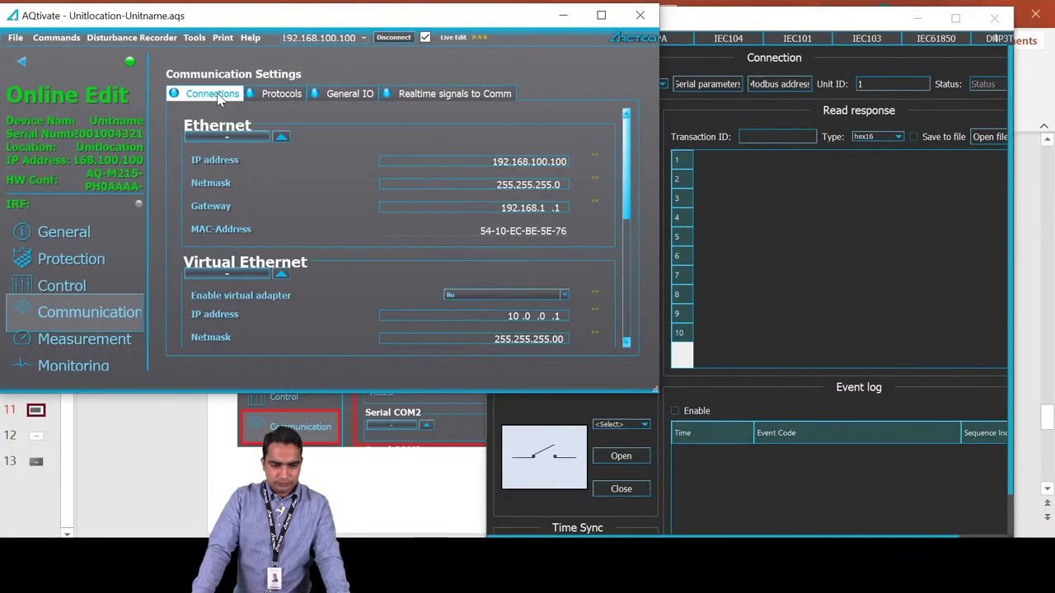
{"action": "left_click", "coordinate": [600, 15]}
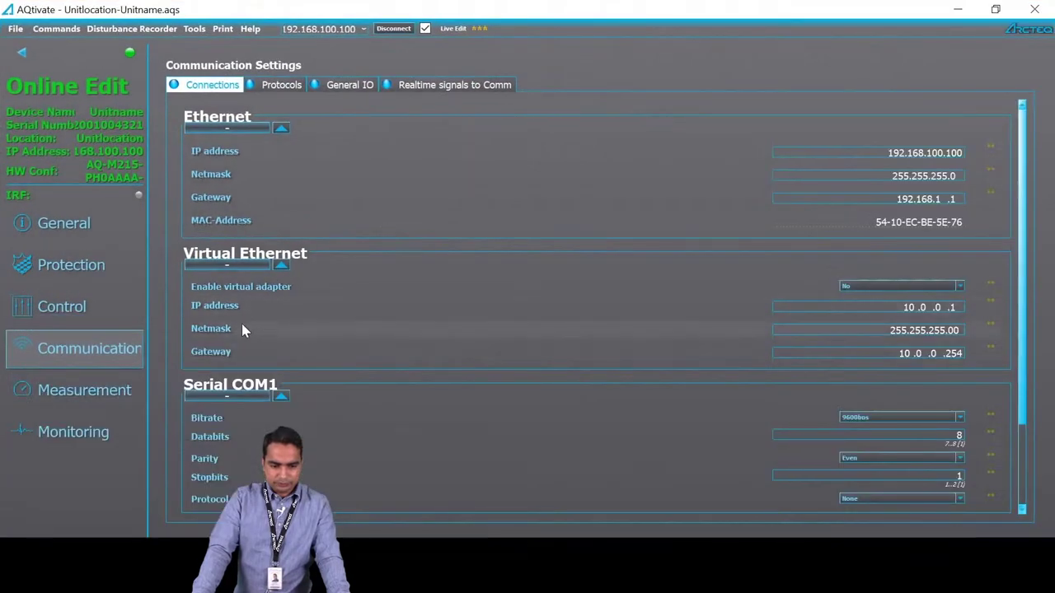
{"action": "scroll", "coordinate": [766, 429], "scroll_direction": "down", "scroll_amount": 1}
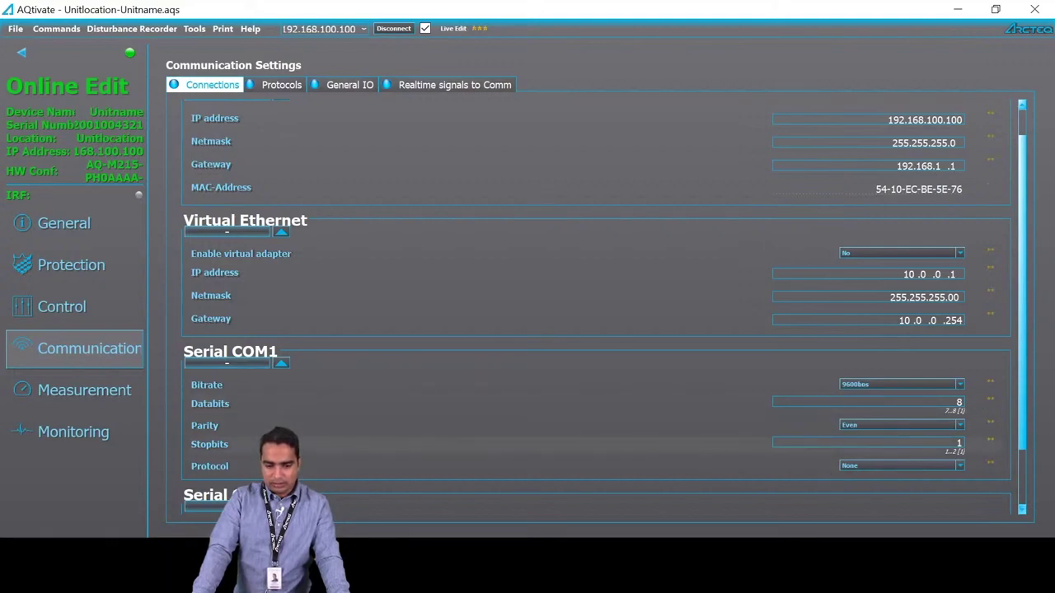
- Set the Serial COM1 protocol to ModbusRTU and confirm its slave address is 1
{"action": "left_click", "coordinate": [873, 469]}
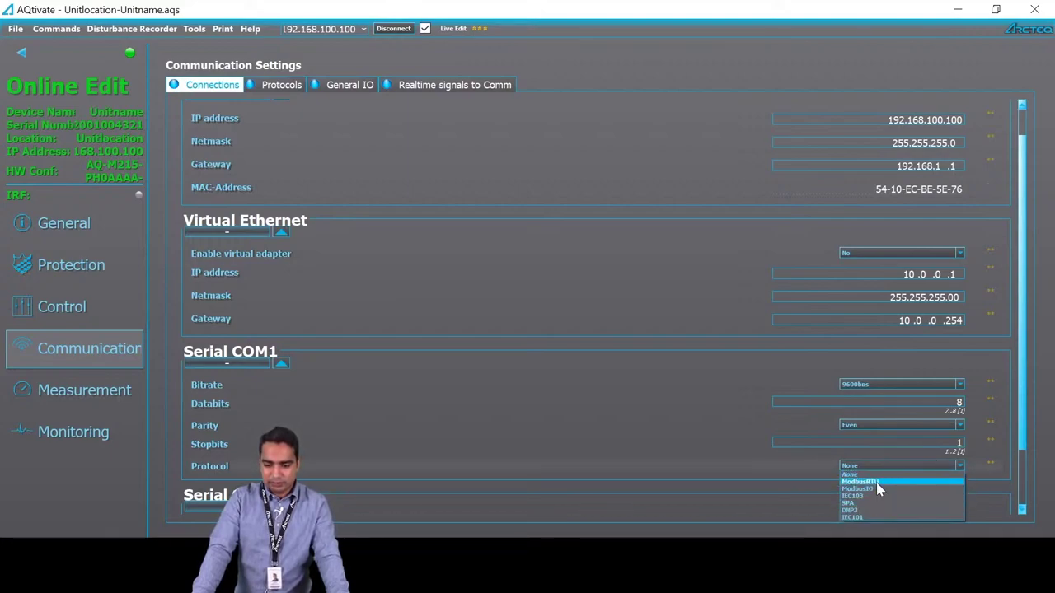
{"action": "left_click", "coordinate": [877, 482]}
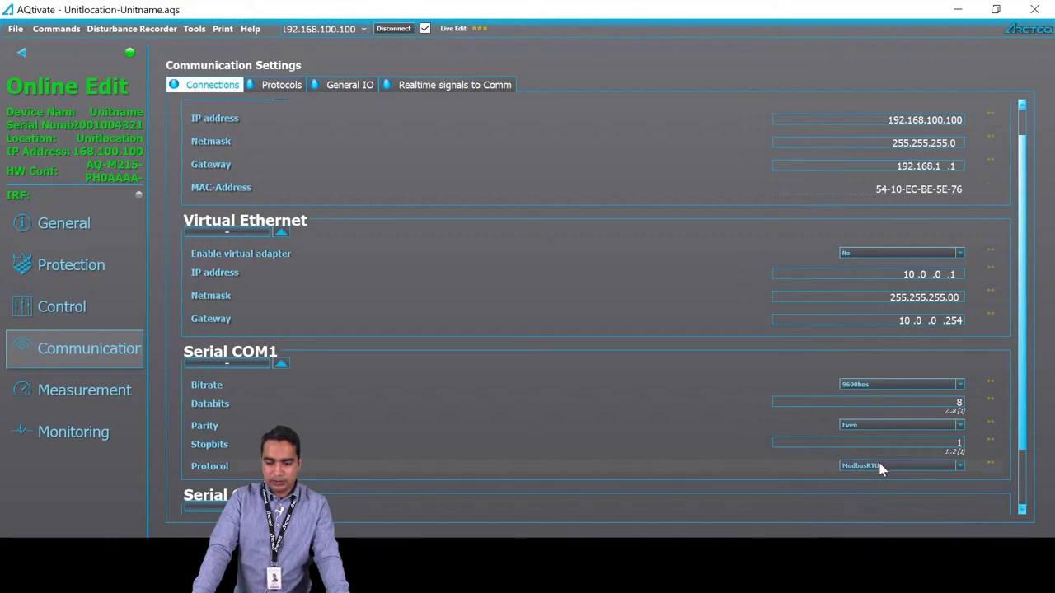
{"action": "left_click", "coordinate": [881, 467]}
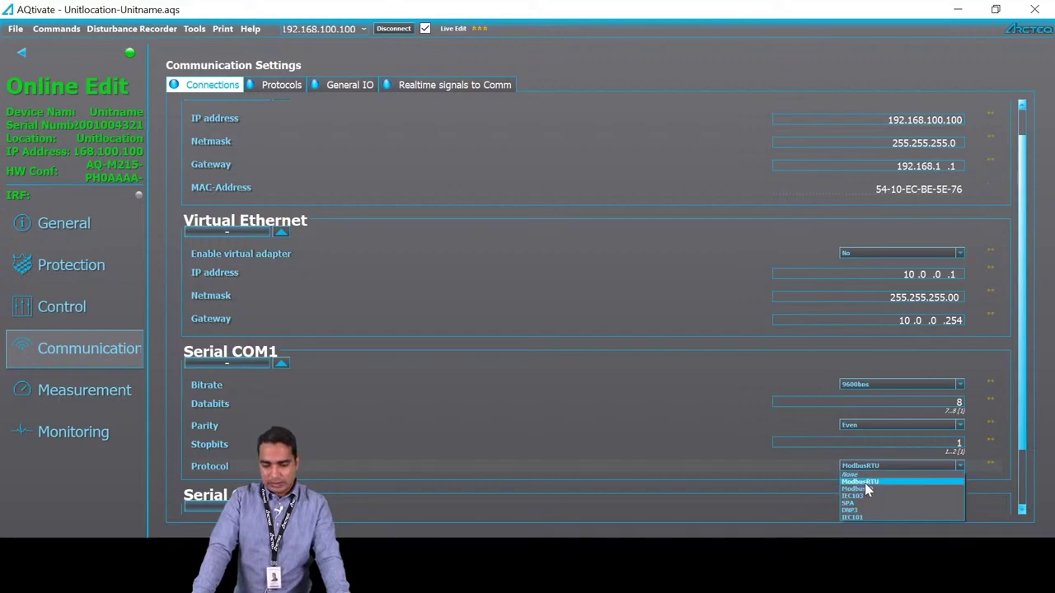
{"action": "left_click", "coordinate": [864, 483]}
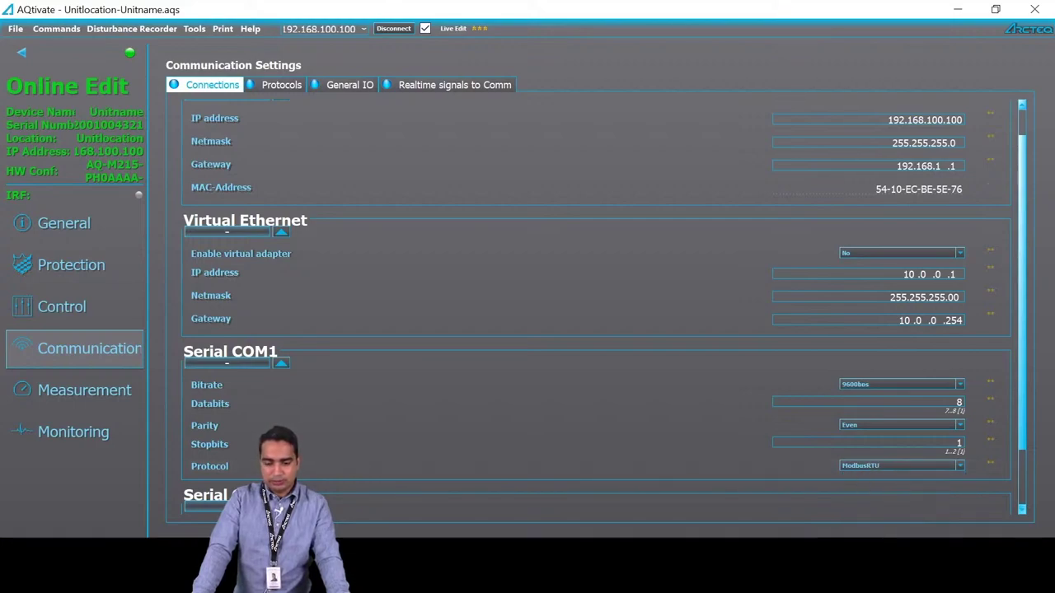
{"action": "left_click", "coordinate": [280, 84]}
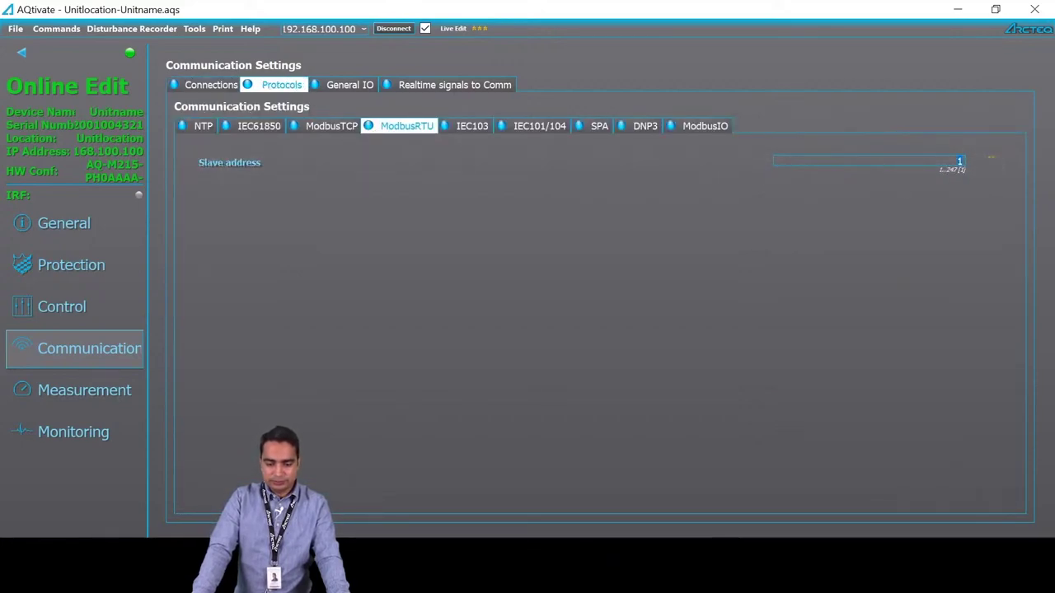
{"action": "key", "text": "alt+Tab"}
- Maximize AQwire, recheck the serial settings unchanged, and connect to the relay over Modbus RTU
{"action": "left_click", "coordinate": [586, 223]}
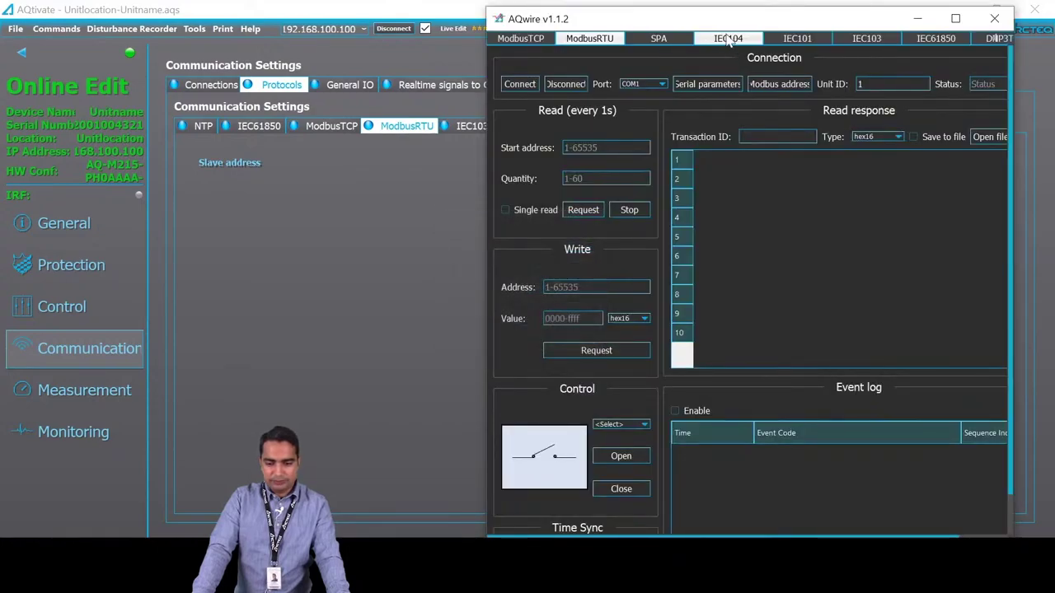
{"action": "left_click_drag", "start_coordinate": [726, 18], "coordinate": [518, 12]}
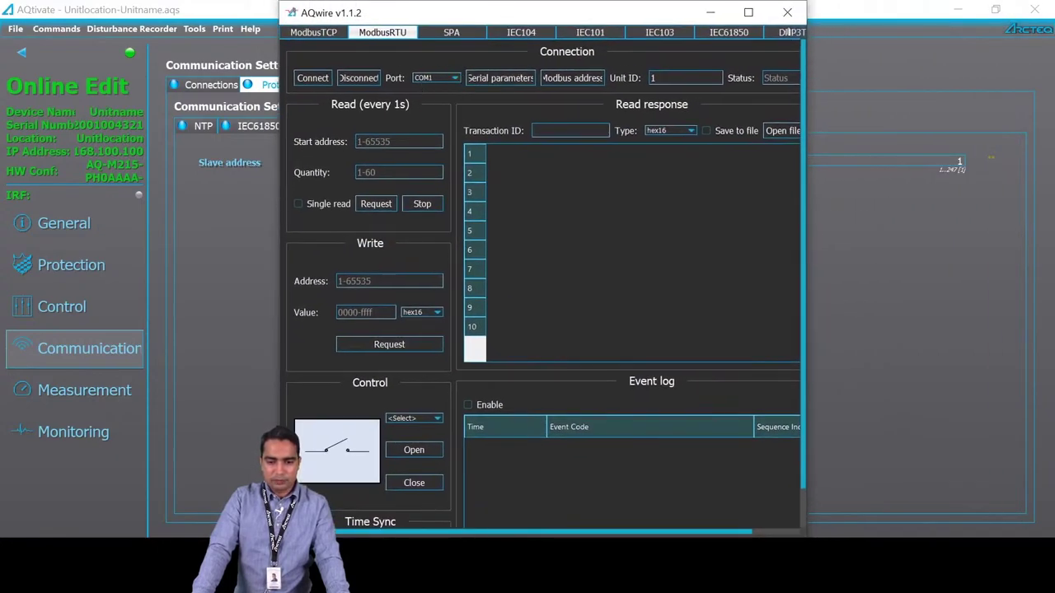
{"action": "left_click", "coordinate": [749, 12]}
{"action": "left_click", "coordinate": [230, 73]}
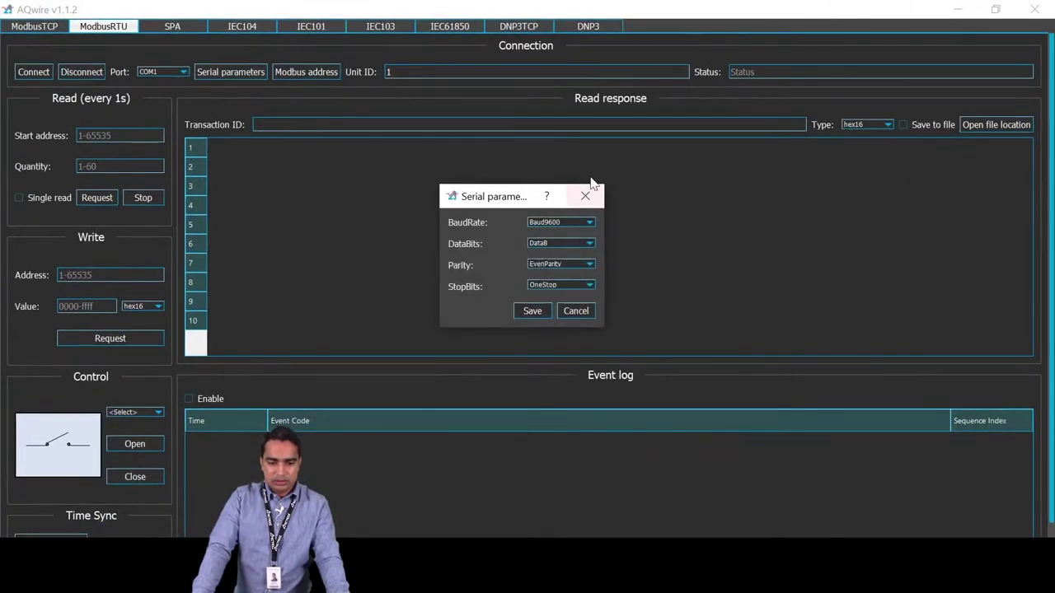
{"action": "left_click", "coordinate": [584, 197]}
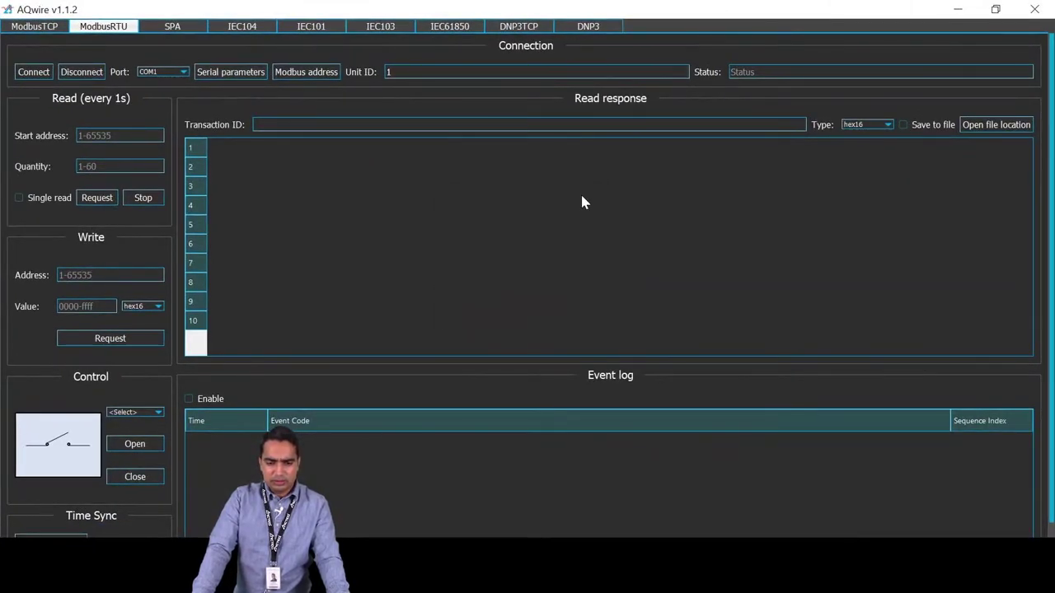
{"action": "left_click", "coordinate": [33, 73]}
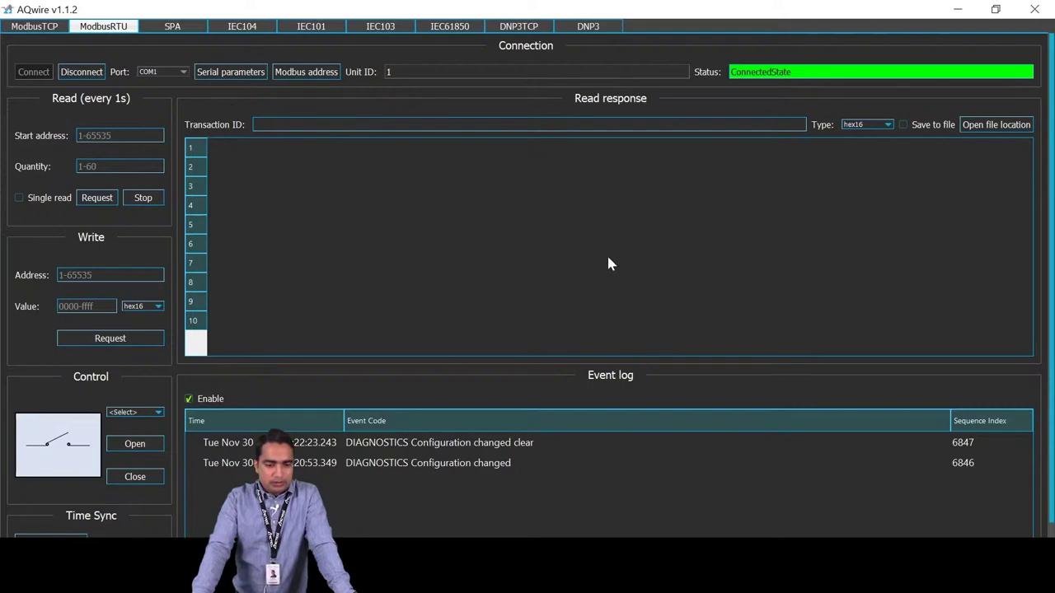
- Flip repeatedly between the ModbusTCP and ModbusRTU pages, ending on ModbusRTU
{"action": "left_click", "coordinate": [35, 26]}
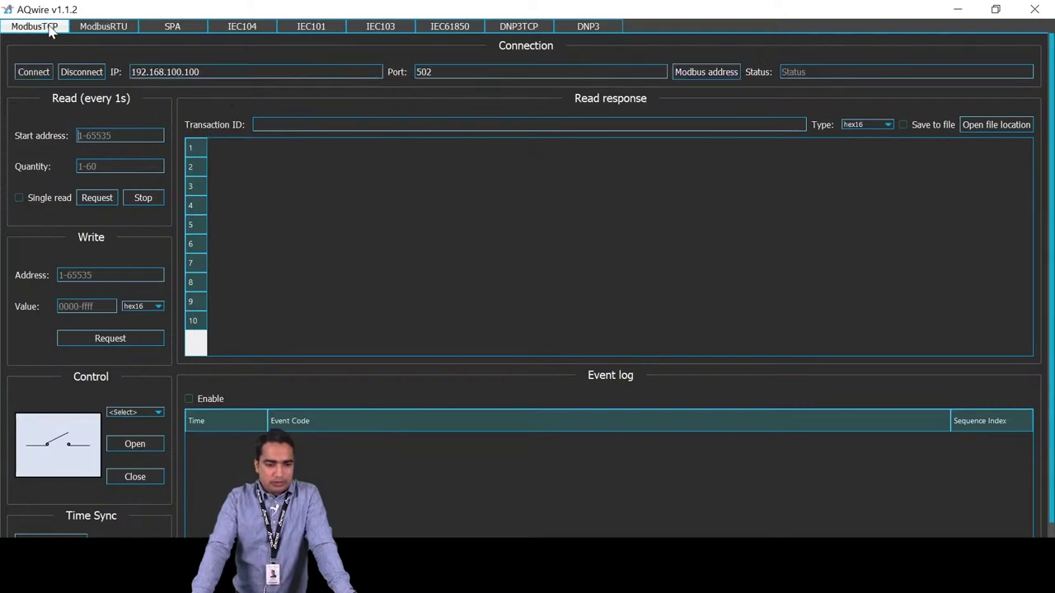
{"action": "left_click", "coordinate": [103, 26]}
{"action": "left_click", "coordinate": [40, 27]}
{"action": "left_click", "coordinate": [103, 26]}
{"action": "left_click", "coordinate": [34, 26]}
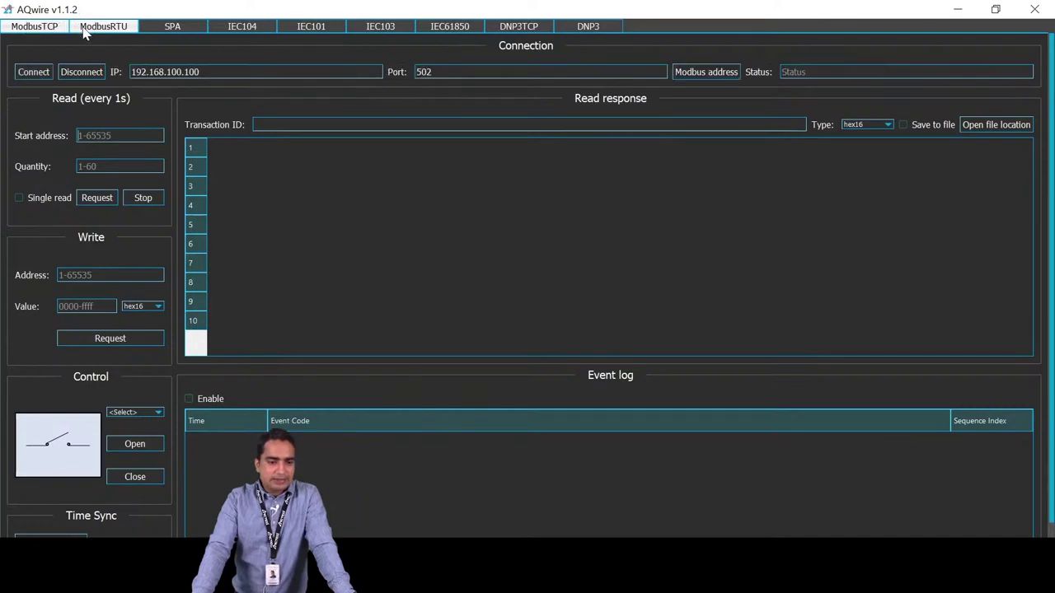
{"action": "left_click", "coordinate": [103, 26]}
{"action": "left_click", "coordinate": [37, 28]}
{"action": "left_click", "coordinate": [81, 28]}
{"action": "left_click", "coordinate": [59, 28]}
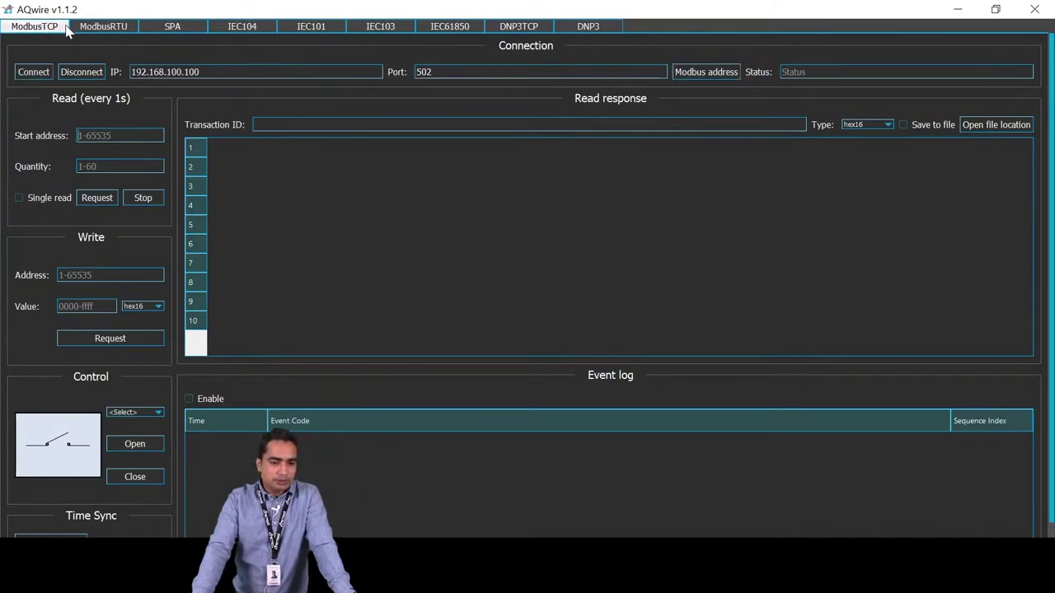
{"action": "left_click", "coordinate": [89, 28]}
{"action": "left_click", "coordinate": [37, 28]}
{"action": "left_click", "coordinate": [82, 28]}
{"action": "left_click", "coordinate": [37, 28]}
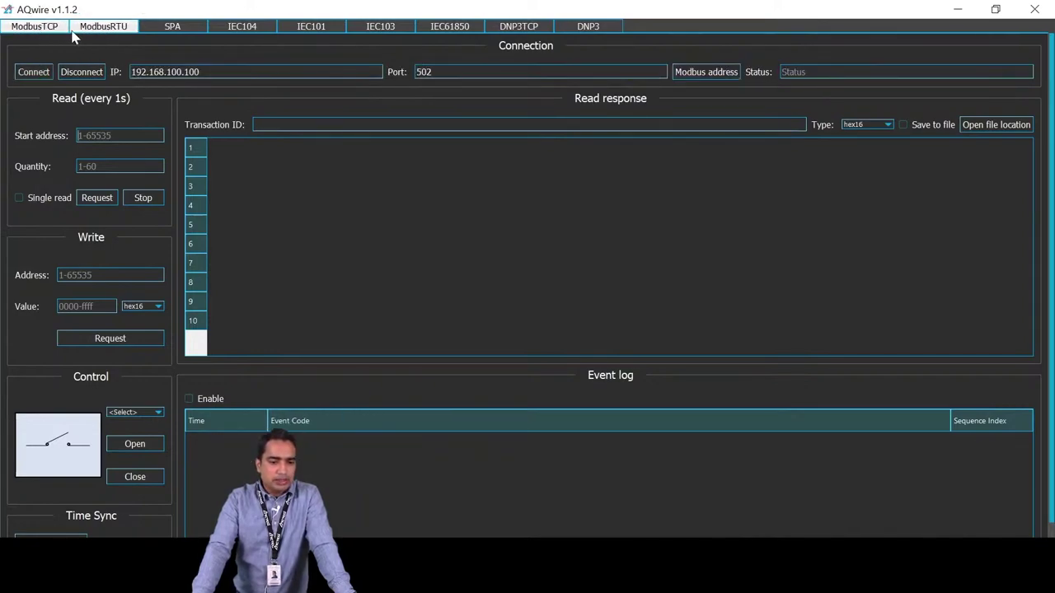
{"action": "left_click", "coordinate": [82, 28]}
{"action": "left_click", "coordinate": [34, 28]}
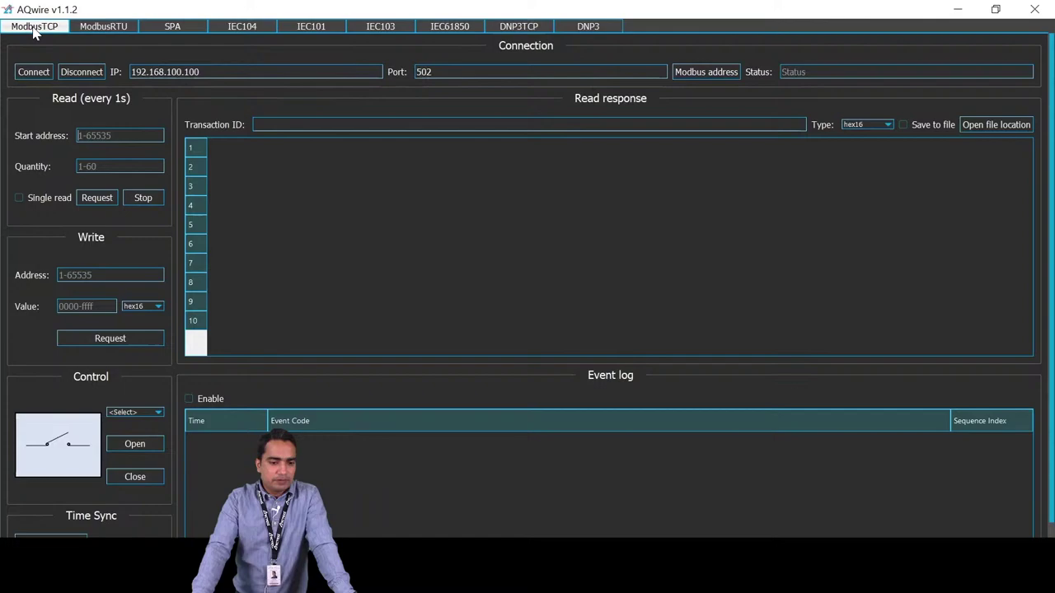
{"action": "left_click", "coordinate": [89, 28]}
{"action": "left_click", "coordinate": [53, 28]}
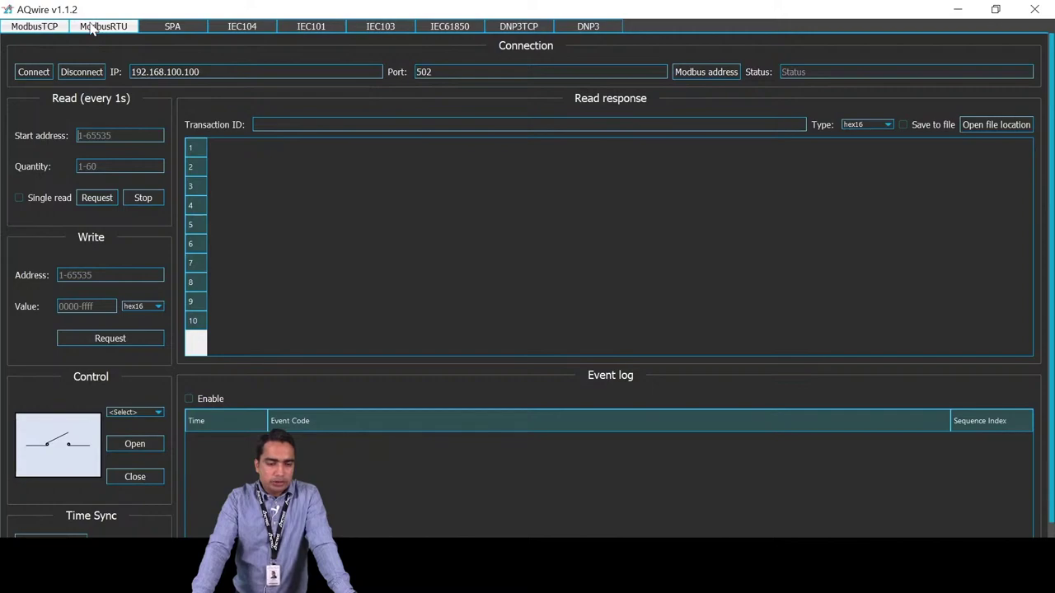
{"action": "left_click", "coordinate": [103, 28]}
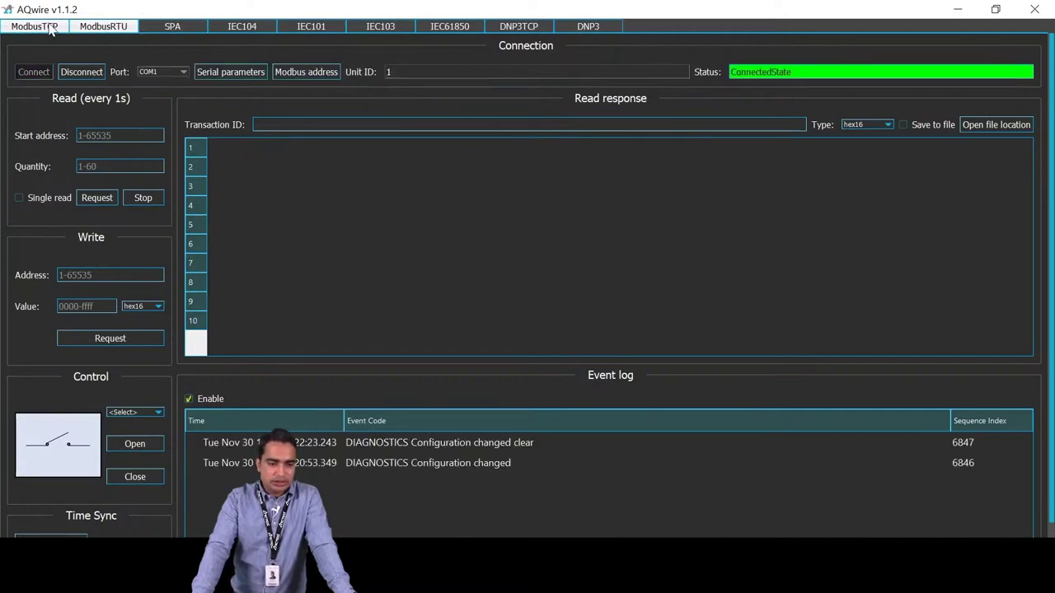
{"action": "left_click", "coordinate": [54, 29]}
{"action": "left_click", "coordinate": [78, 28]}
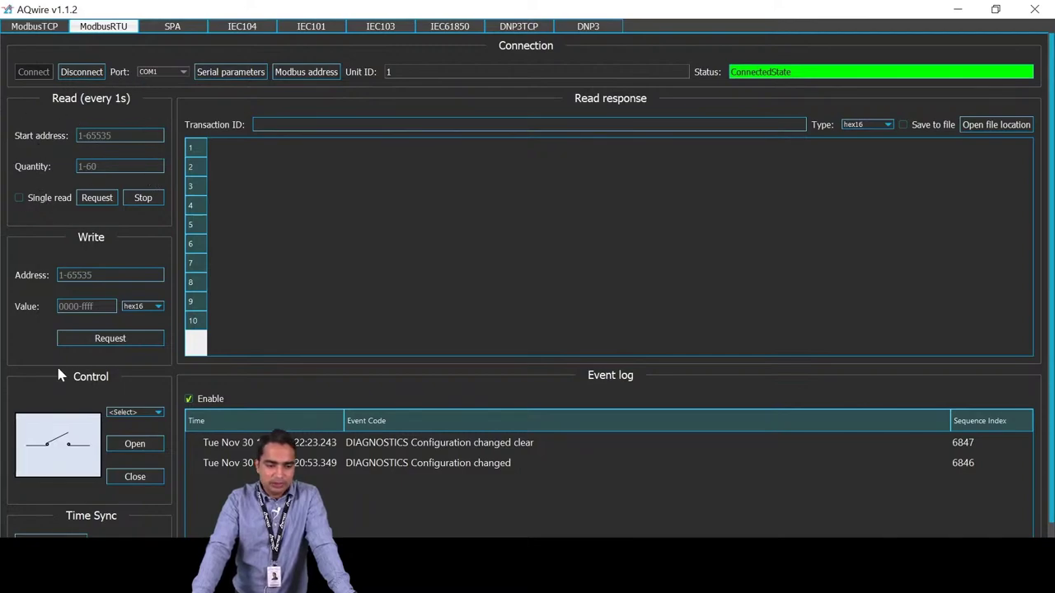
- Disconnect the ModbusRTU session and dismiss the disconnection notice
{"action": "left_click", "coordinate": [52, 437]}
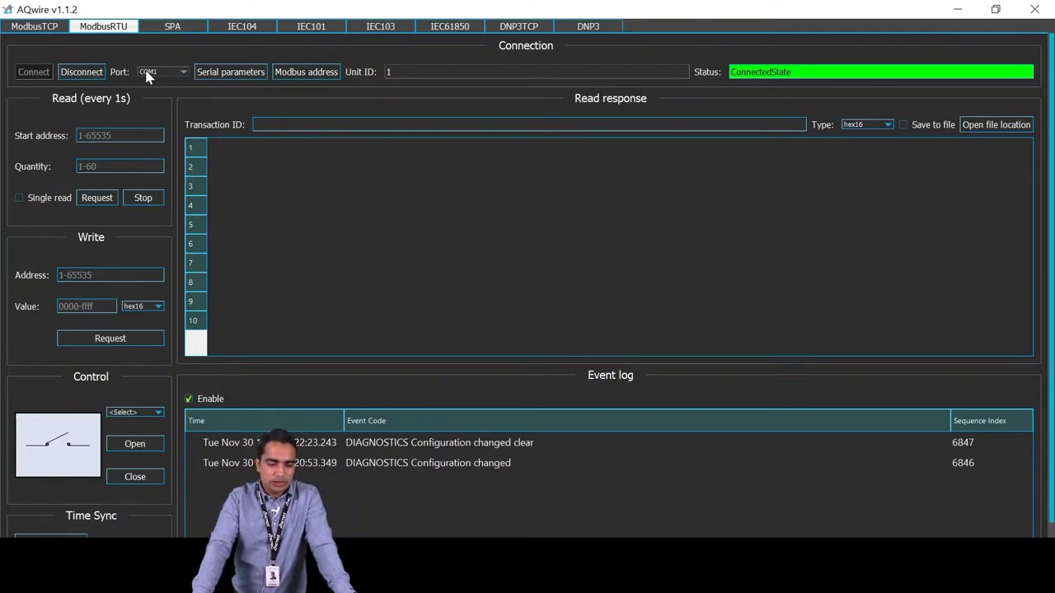
{"action": "left_click", "coordinate": [79, 73]}
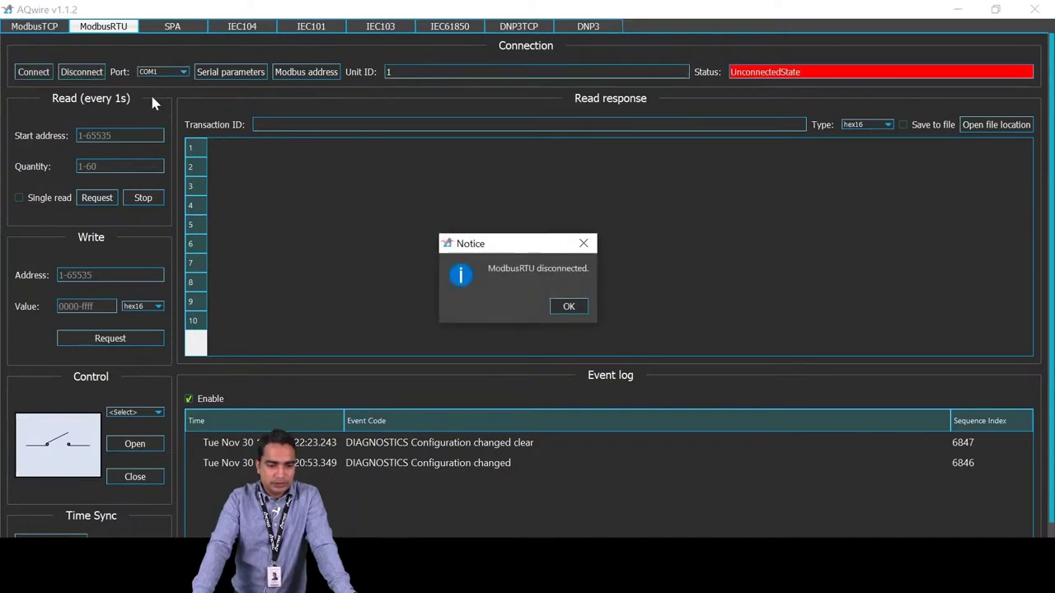
{"action": "left_click", "coordinate": [567, 308]}
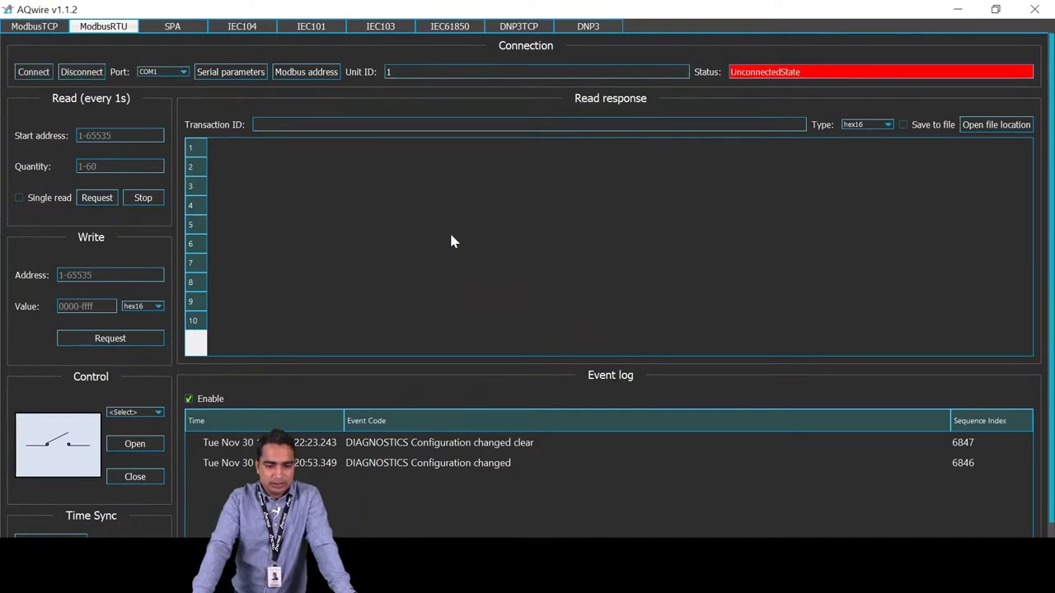
- Settle on the IEC101 page and review its serial parameters without changing them
{"action": "left_click", "coordinate": [320, 31]}
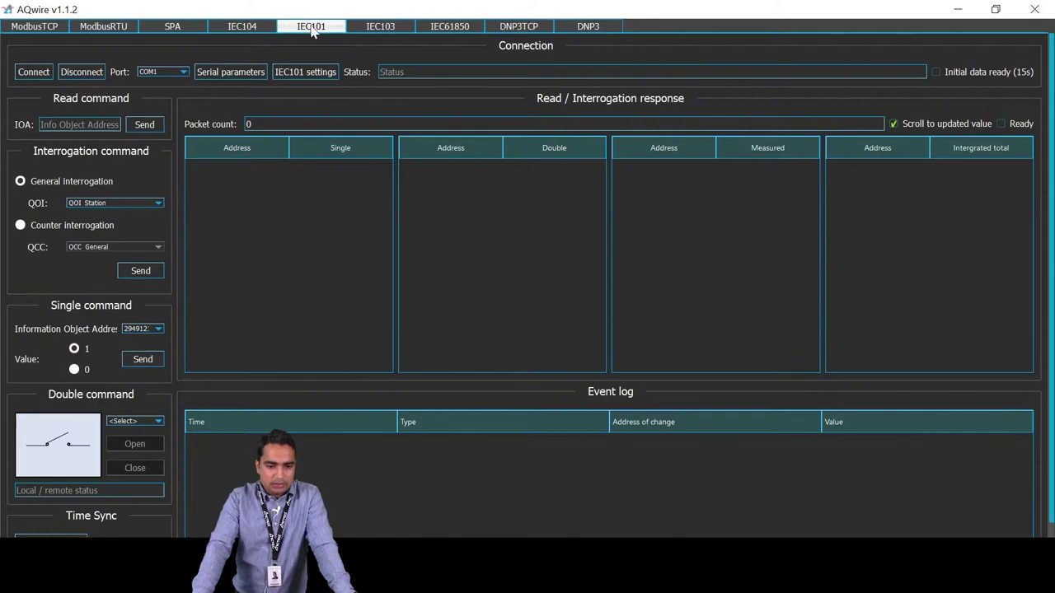
{"action": "left_click", "coordinate": [374, 31]}
{"action": "left_click", "coordinate": [313, 31]}
{"action": "left_click", "coordinate": [366, 33]}
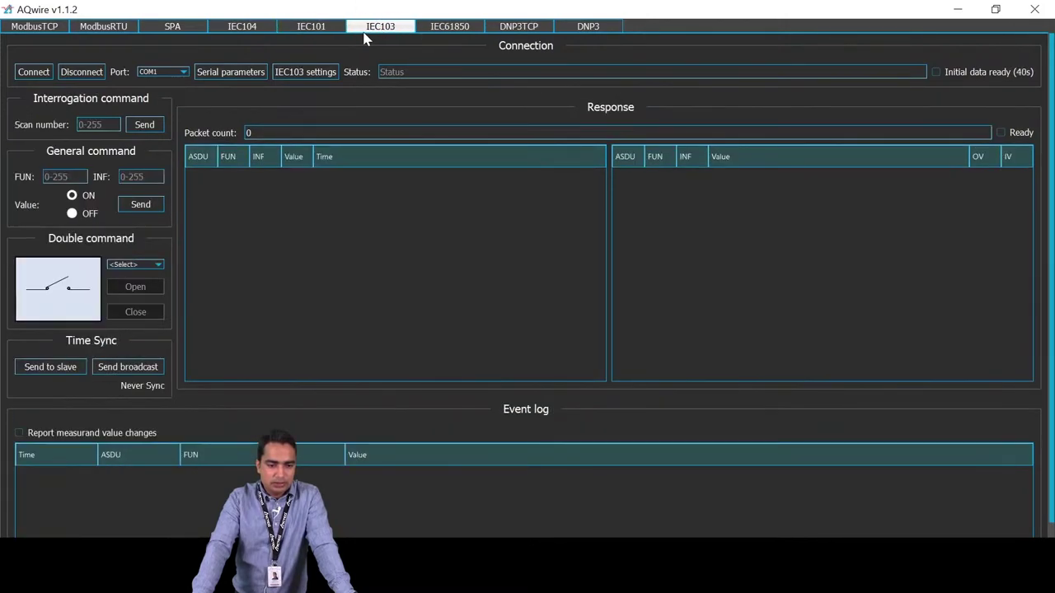
{"action": "left_click", "coordinate": [329, 31]}
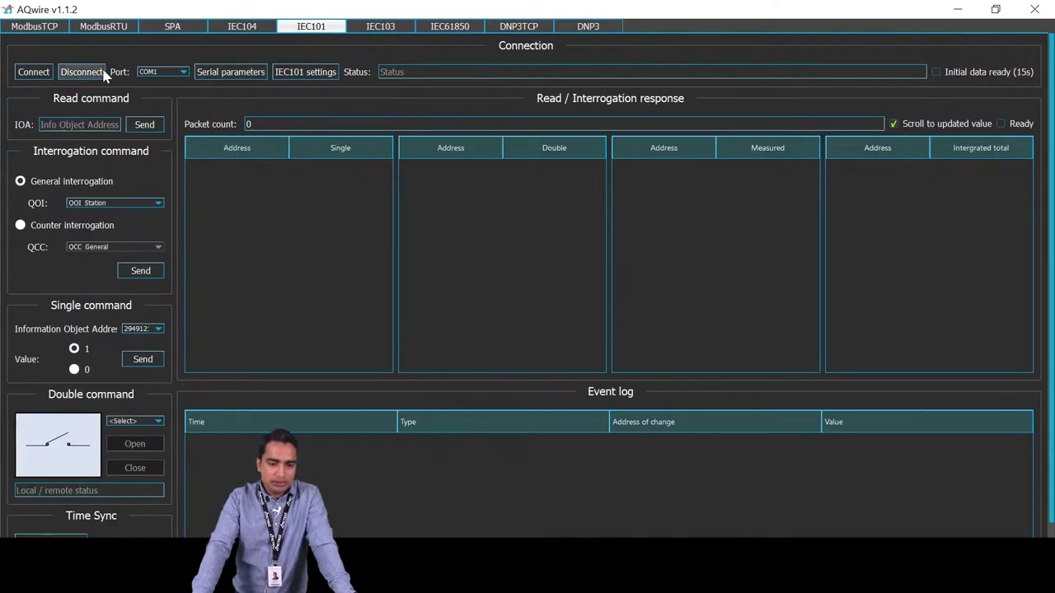
{"action": "left_click", "coordinate": [227, 76]}
{"action": "left_click", "coordinate": [587, 220]}
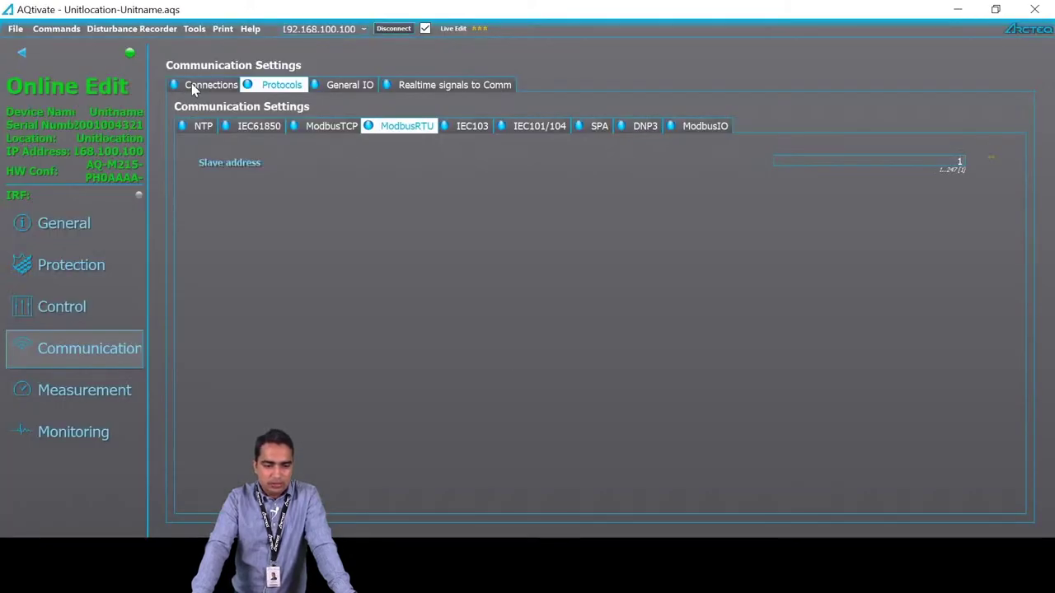
- In AQtivate's connection settings, set the COM1 protocol to IEC103, then return to AQwire
{"action": "left_click", "coordinate": [195, 86]}
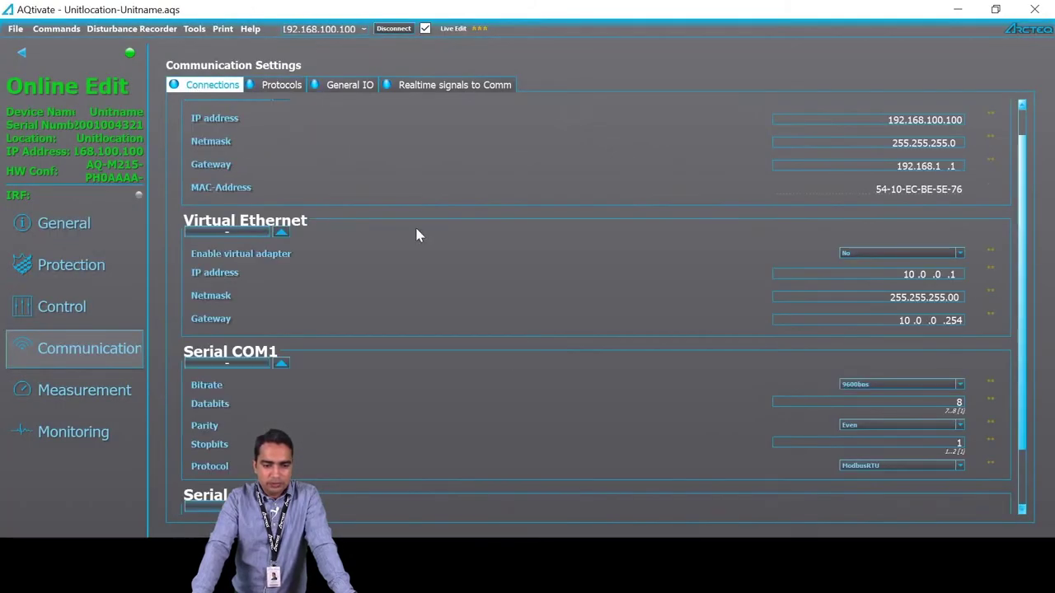
{"action": "left_click", "coordinate": [874, 468]}
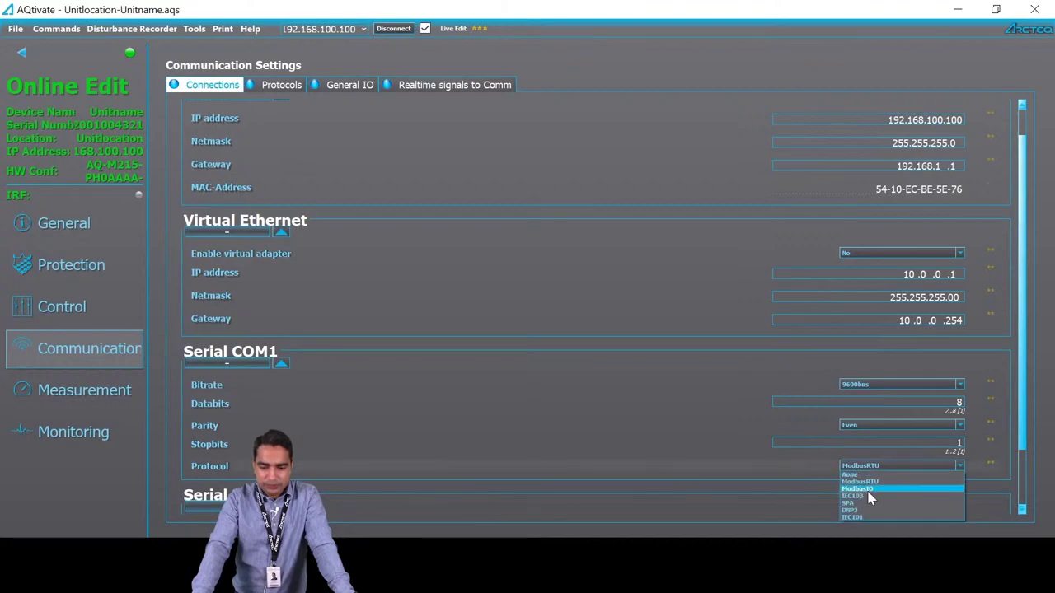
{"action": "left_click", "coordinate": [865, 496]}
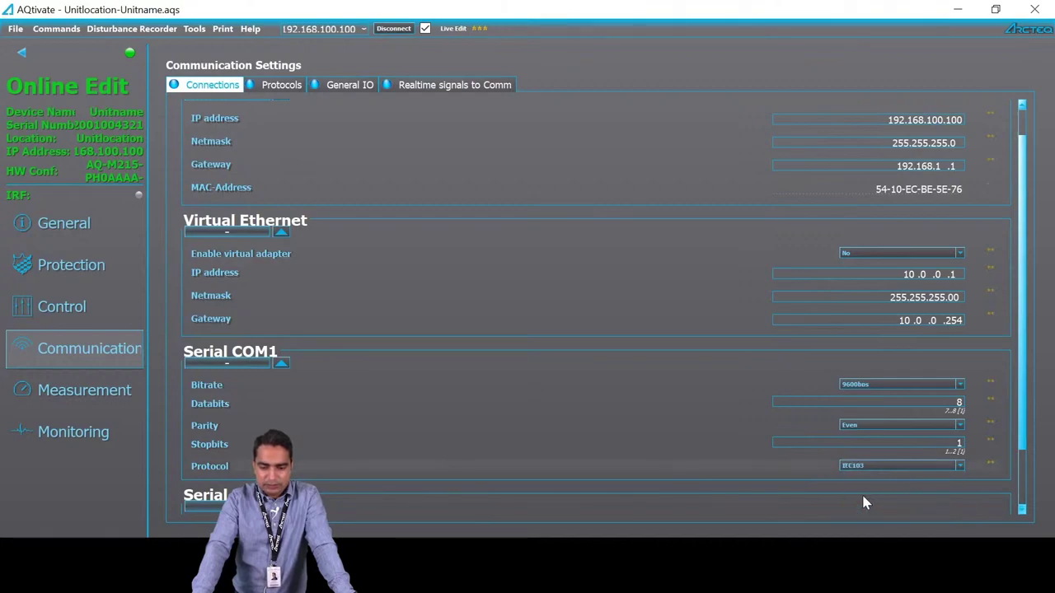
{"action": "key", "text": "alt+Tab"}
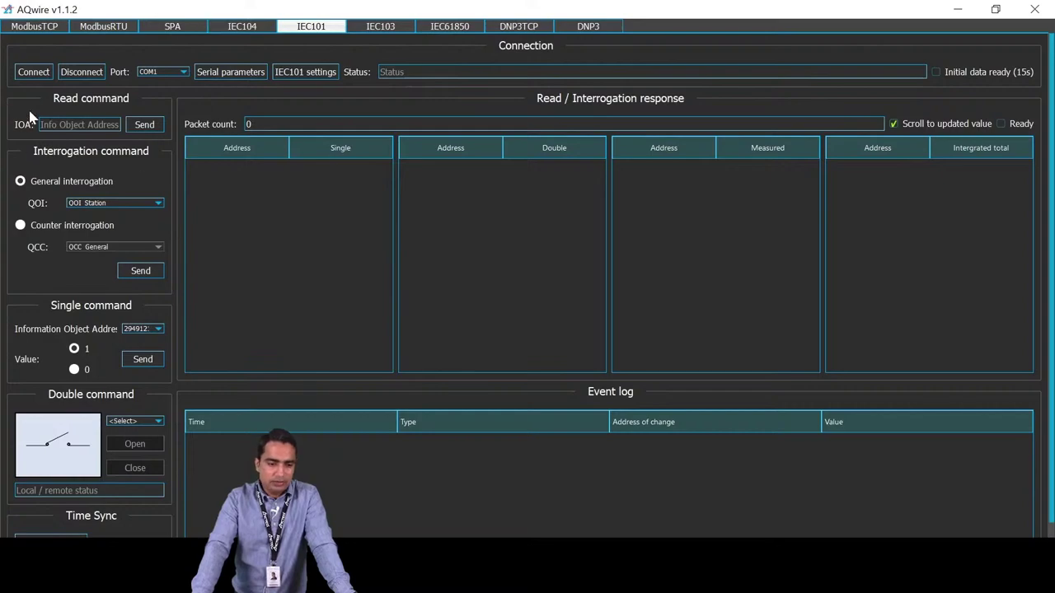
- Attempt an IEC101 connection and dismiss the 'IEC101 disconnected.' notice
{"action": "left_click", "coordinate": [255, 26]}
{"action": "left_click", "coordinate": [305, 27]}
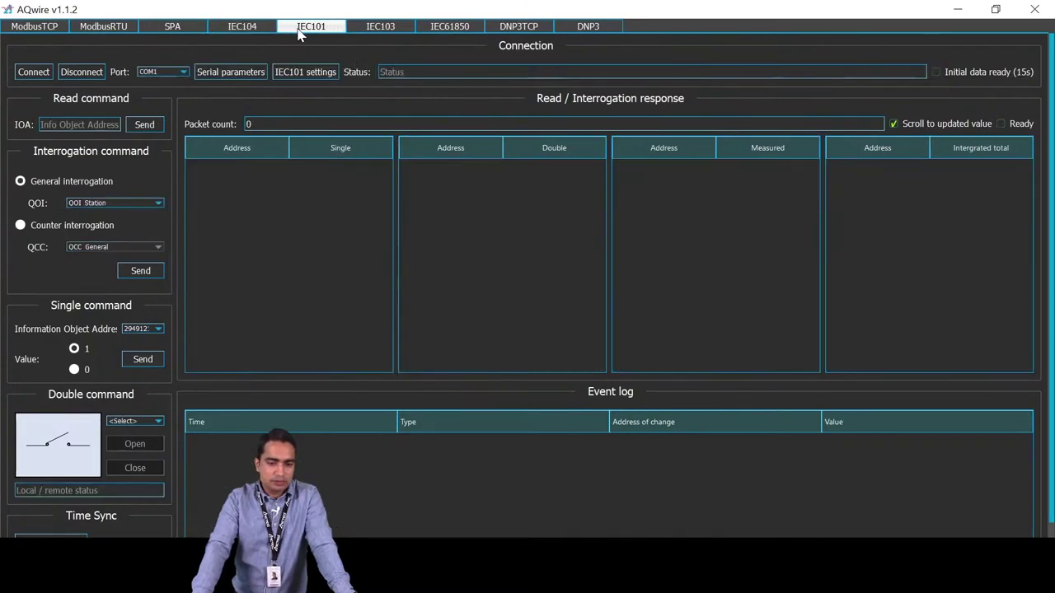
{"action": "left_click", "coordinate": [243, 27]}
{"action": "left_click", "coordinate": [294, 29]}
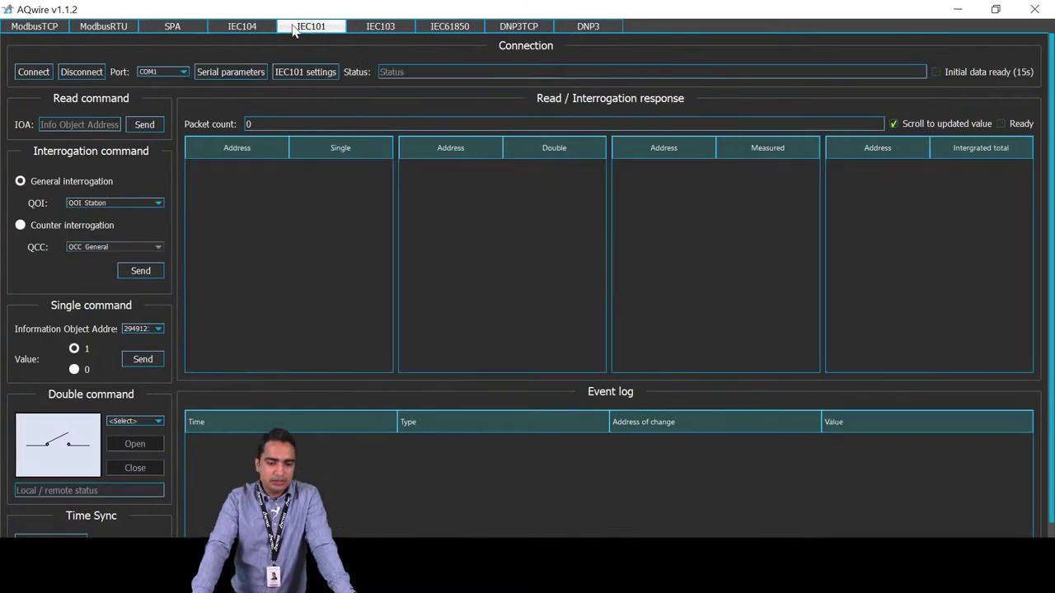
{"action": "left_click", "coordinate": [27, 76]}
{"action": "left_click", "coordinate": [79, 73]}
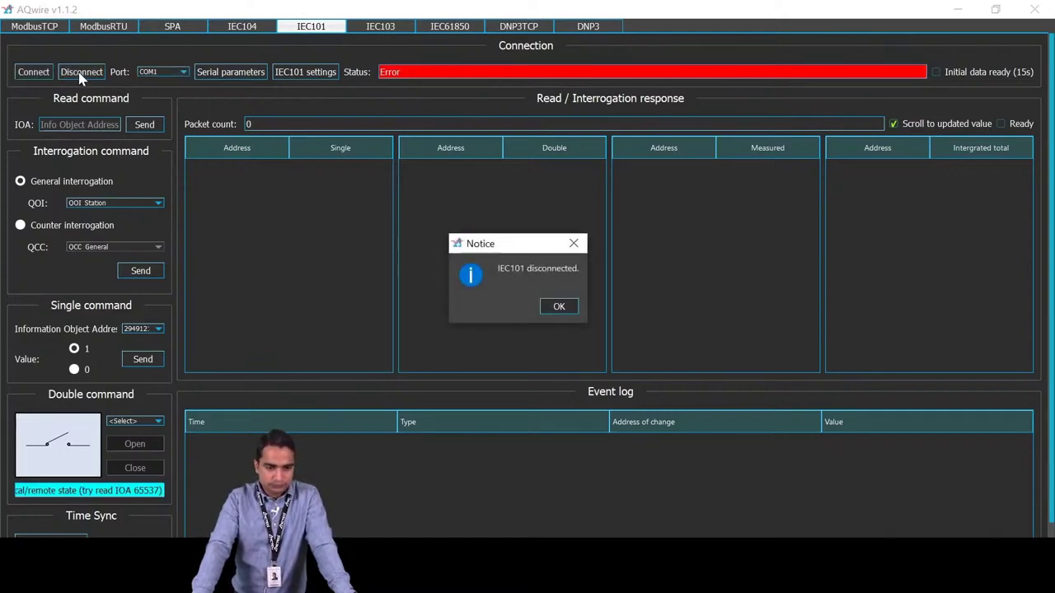
{"action": "left_click", "coordinate": [560, 310]}
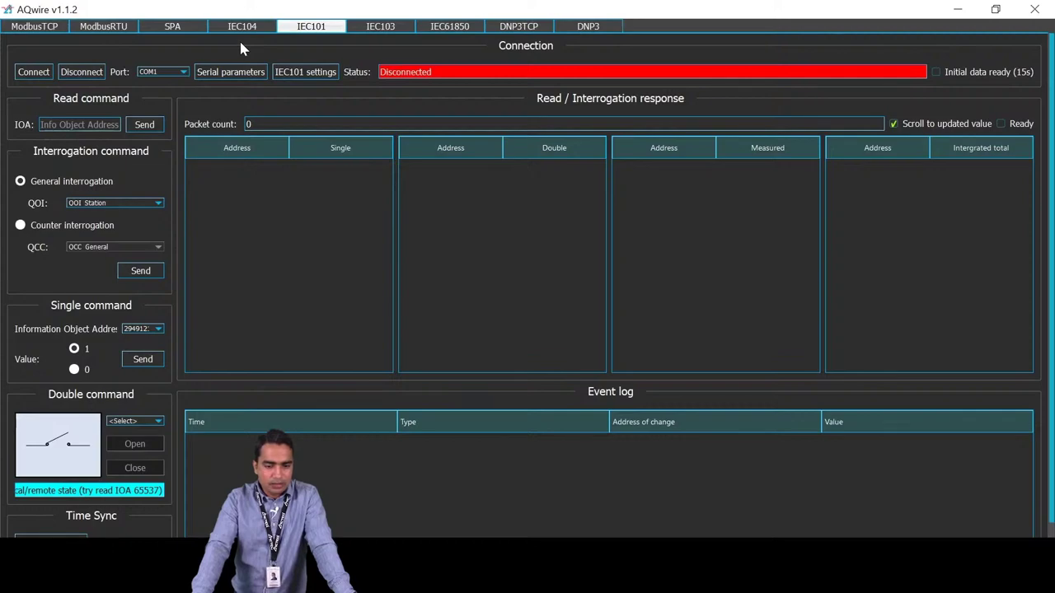
- Switch among the IEC103, IEC101 and IEC104 pages, ending on IEC103
{"action": "left_click", "coordinate": [364, 30]}
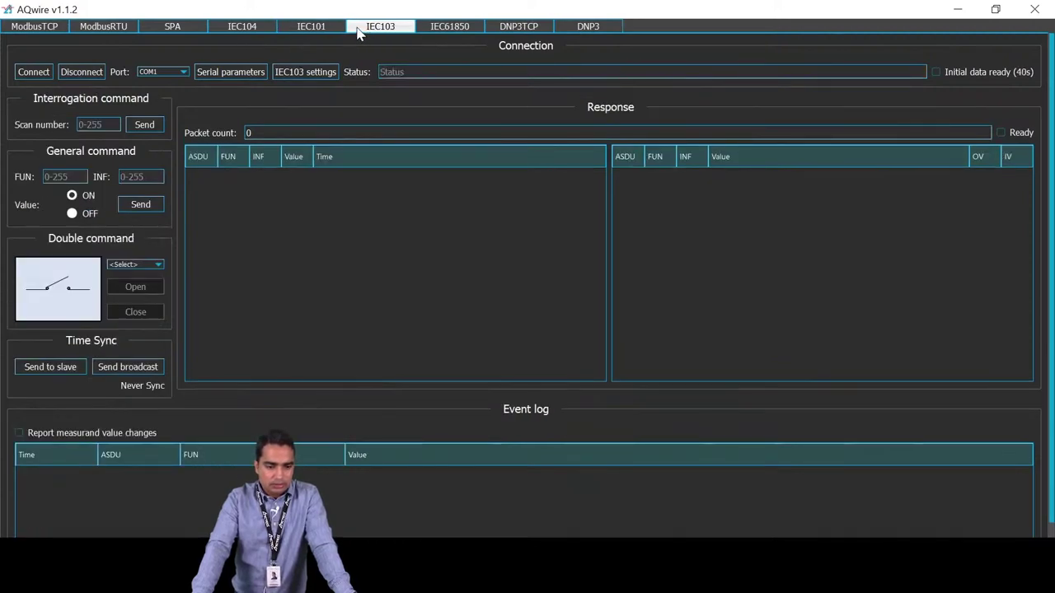
{"action": "left_click", "coordinate": [322, 28]}
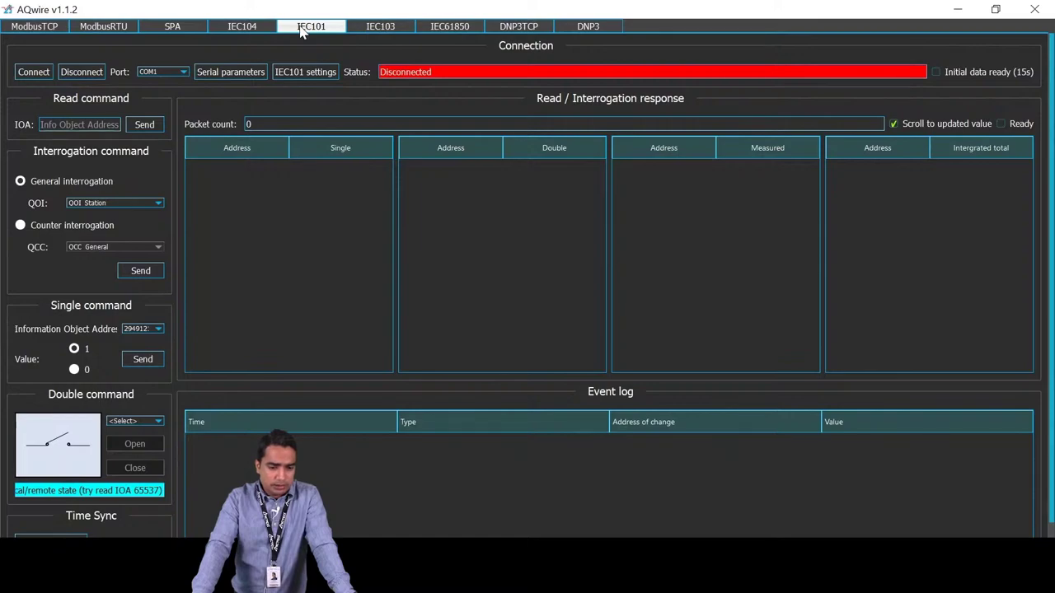
{"action": "left_click", "coordinate": [361, 30]}
{"action": "left_click", "coordinate": [317, 30]}
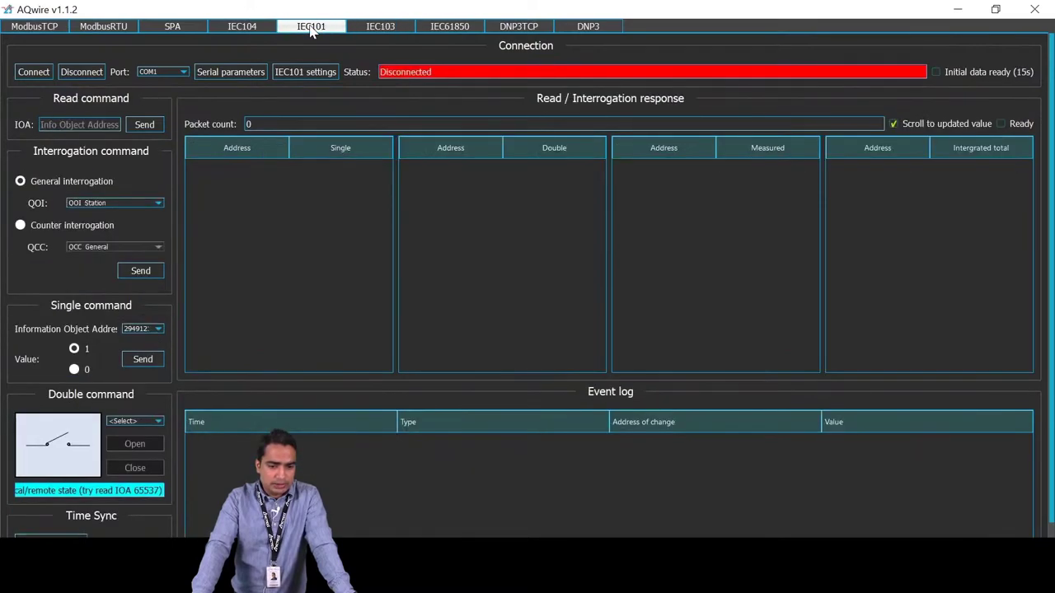
{"action": "left_click", "coordinate": [235, 30]}
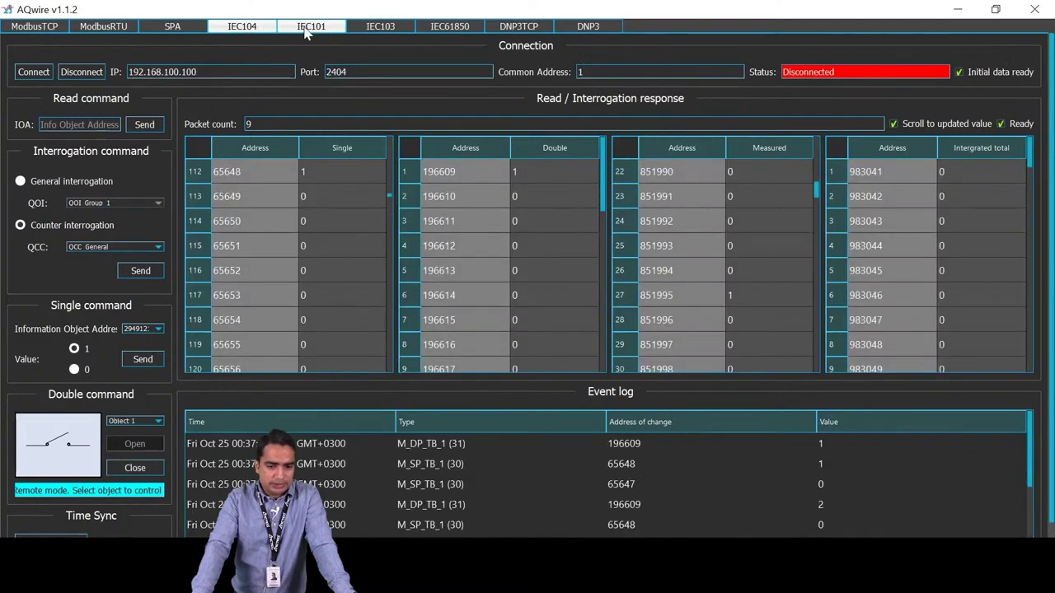
{"action": "left_click", "coordinate": [368, 30]}
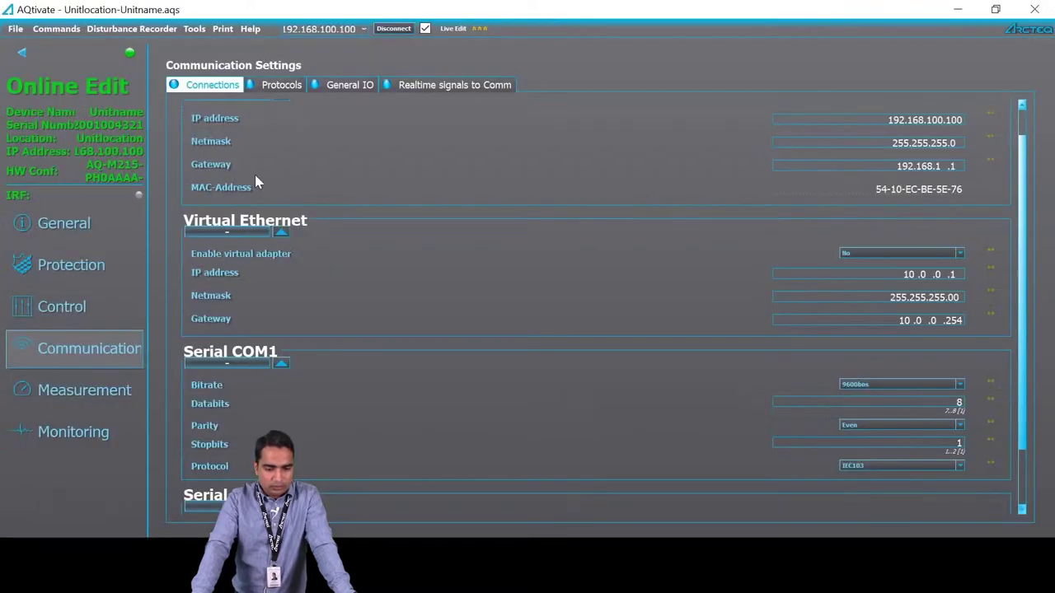
- Inspect the IEC101/IEC104 point map via Tools > Communication, close it, and return to AQwire
{"action": "left_click", "coordinate": [195, 29]}
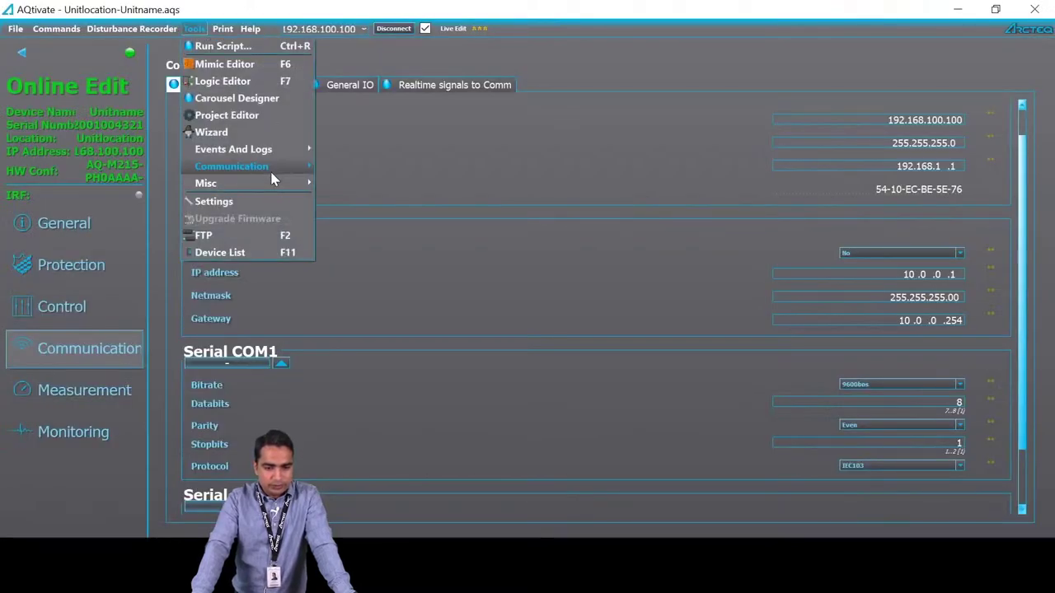
{"action": "mouse_move", "coordinate": [272, 166]}
{"action": "left_click", "coordinate": [365, 252]}
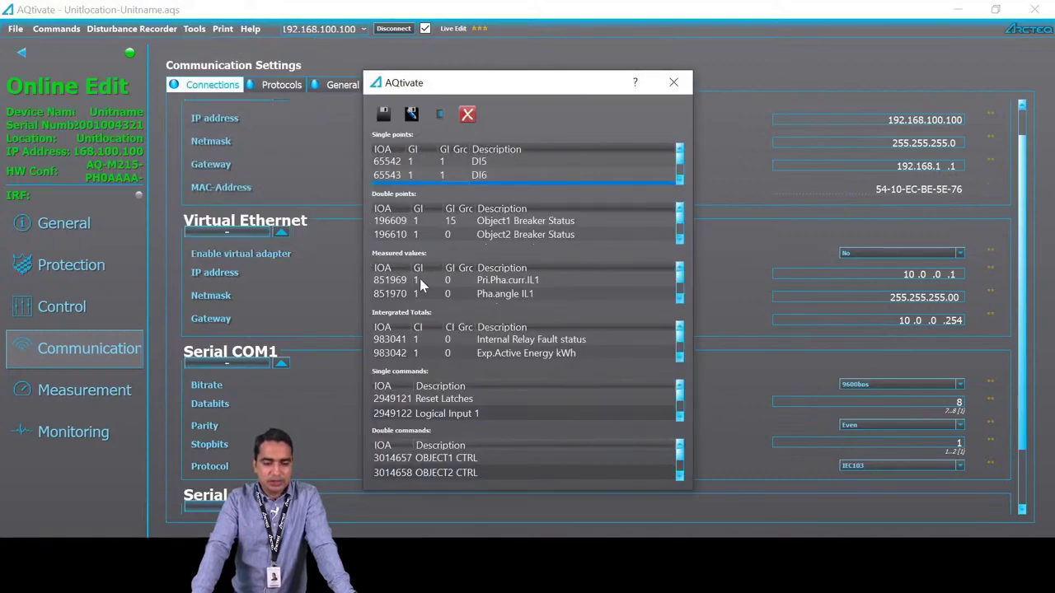
{"action": "left_click", "coordinate": [672, 85]}
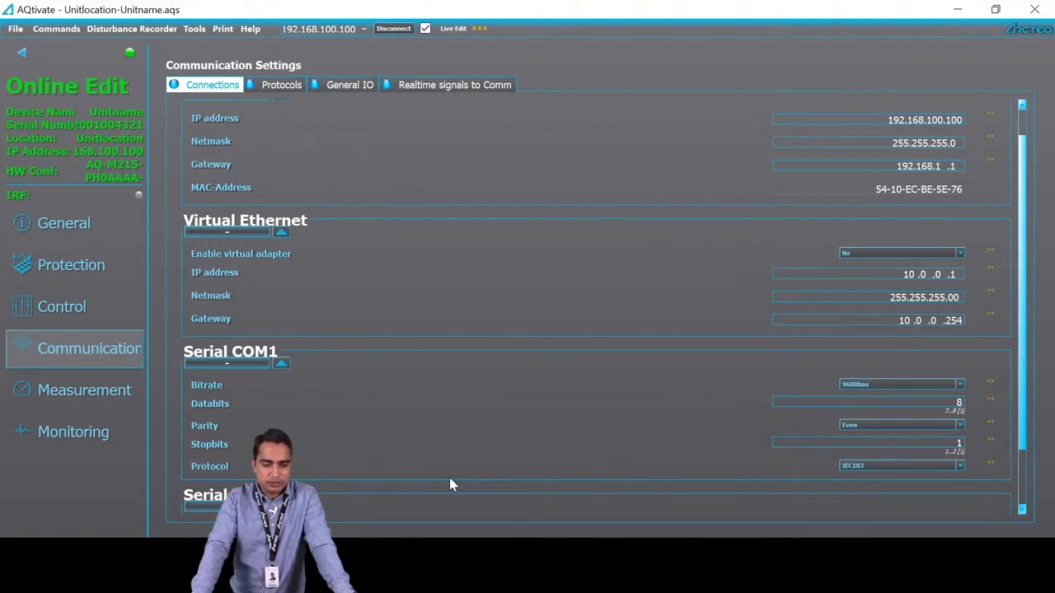
{"action": "key", "text": "alt+Tab"}
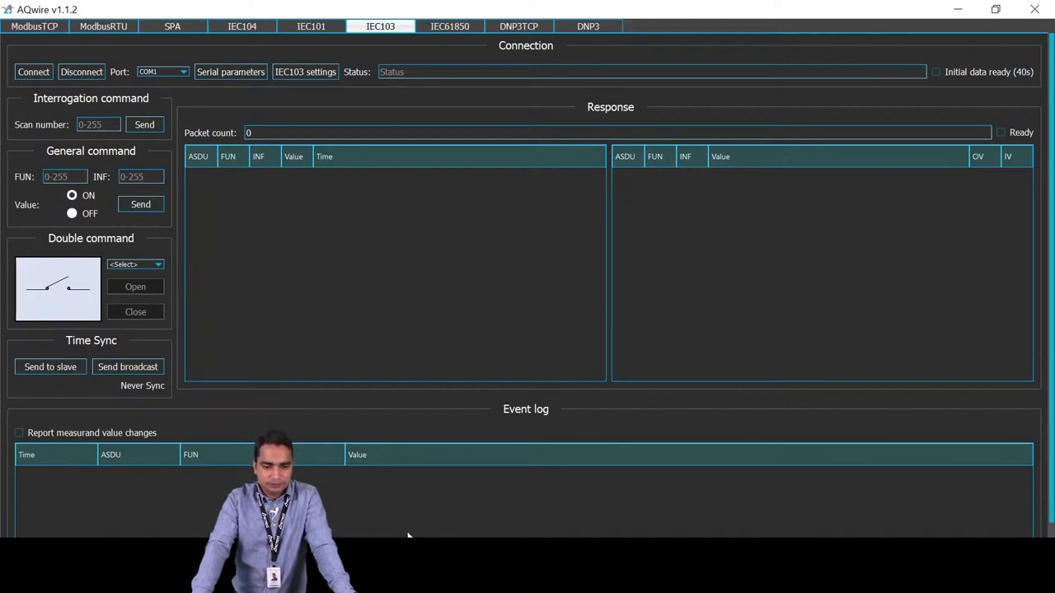
- Compare the serial DNP3 page against the DNP3TCP results, then go to the SPA page
{"action": "mouse_move", "coordinate": [475, 569]}
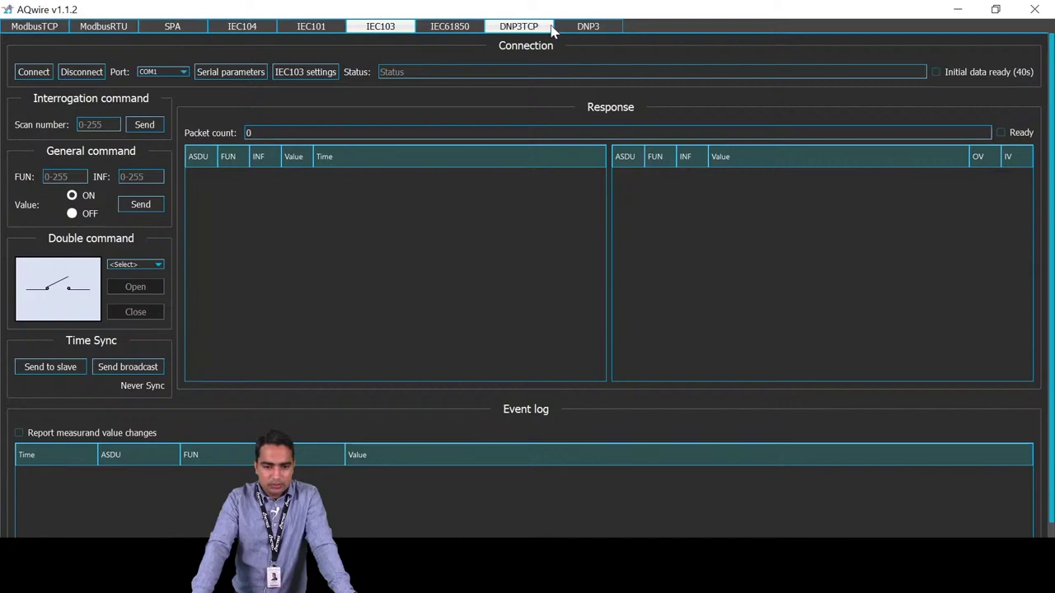
{"action": "left_click", "coordinate": [586, 27]}
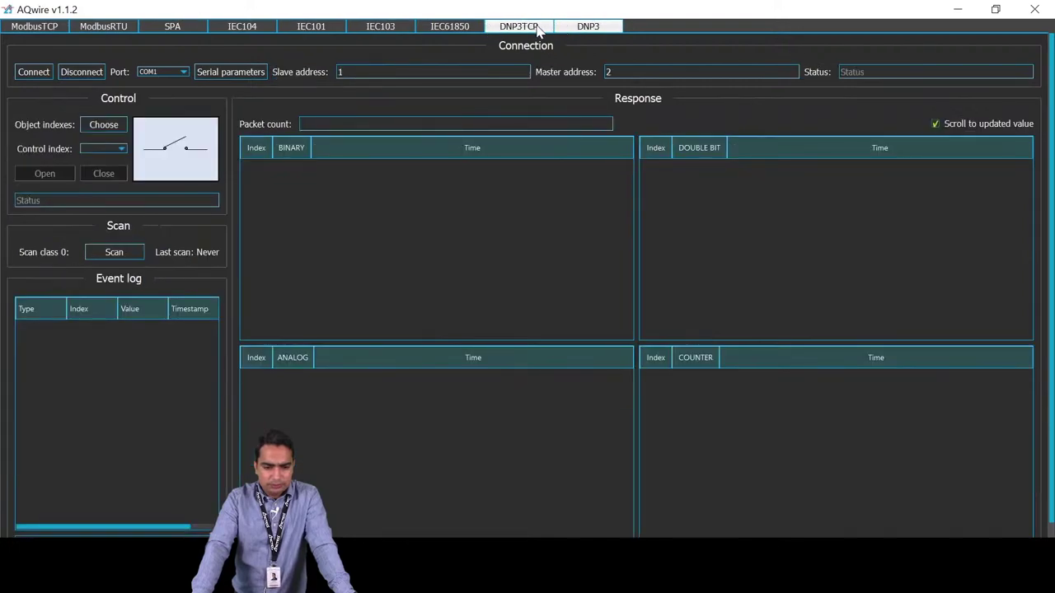
{"action": "left_click", "coordinate": [530, 27]}
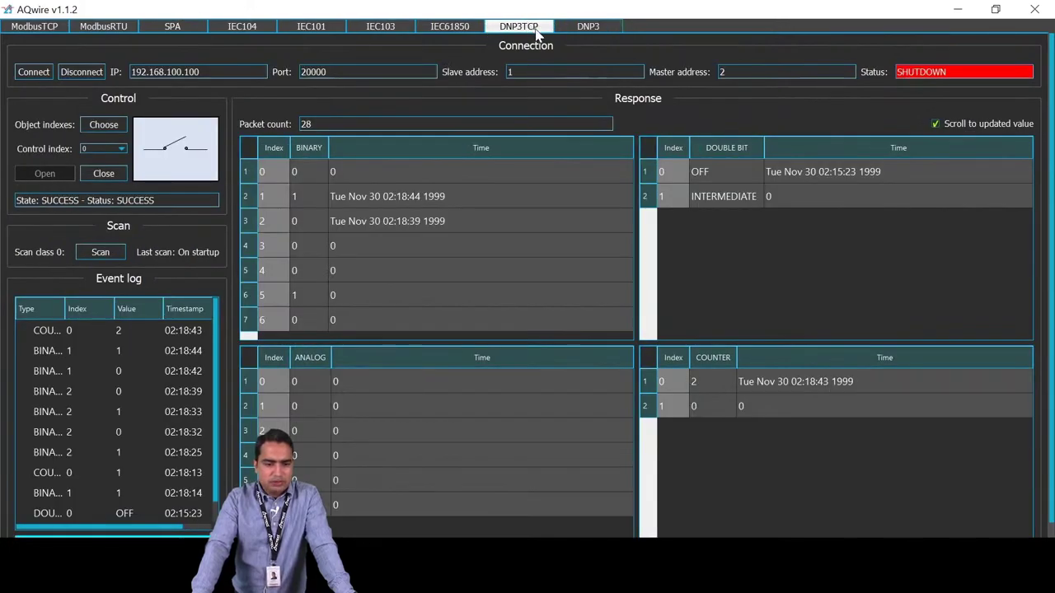
{"action": "left_click", "coordinate": [583, 30]}
{"action": "left_click", "coordinate": [516, 26]}
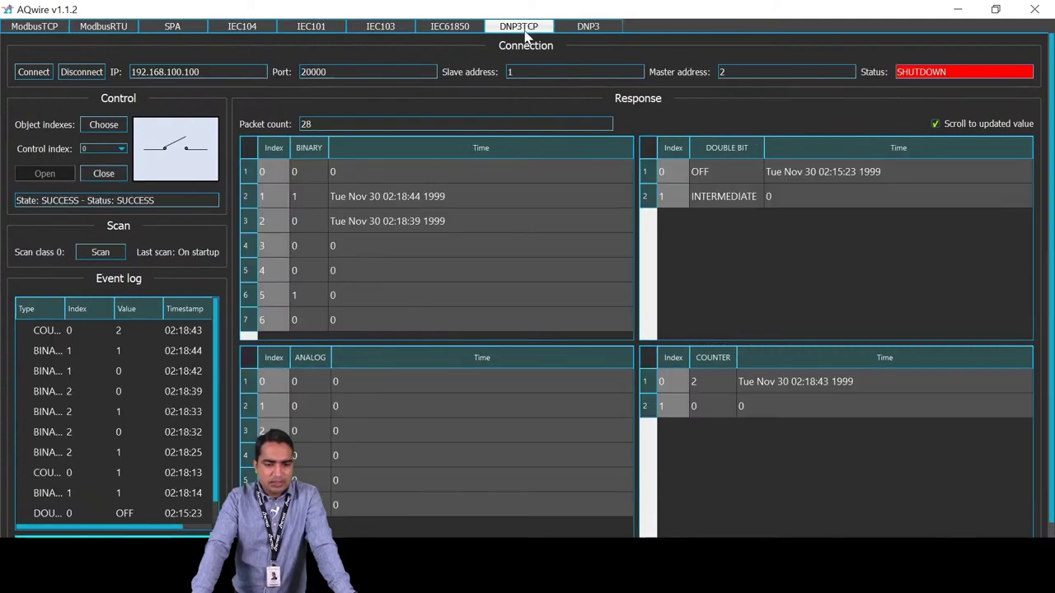
{"action": "left_click", "coordinate": [584, 27]}
{"action": "left_click", "coordinate": [548, 28]}
{"action": "left_click", "coordinate": [568, 28]}
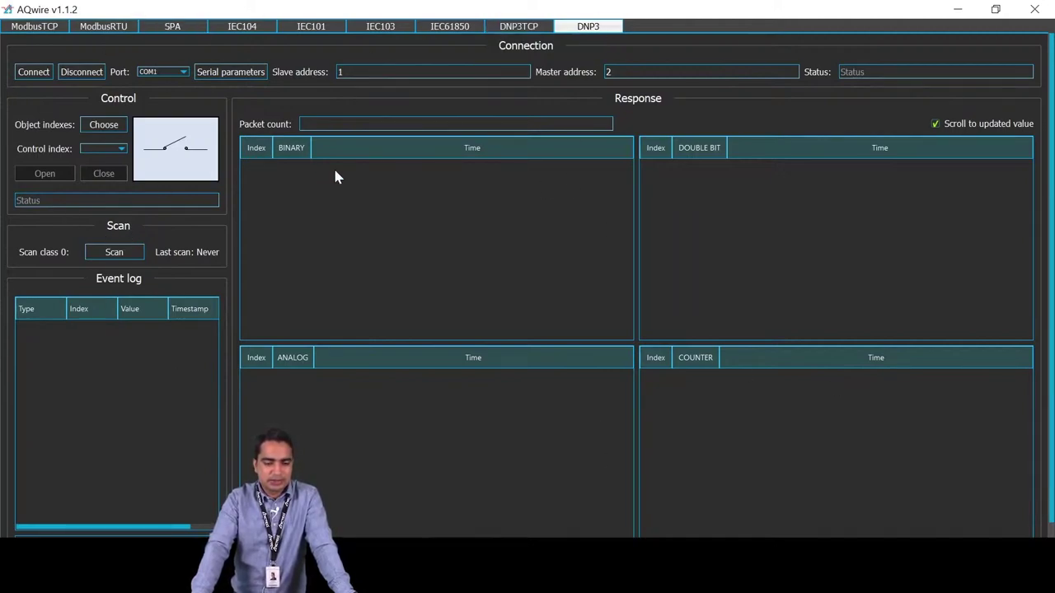
{"action": "left_click", "coordinate": [173, 26]}
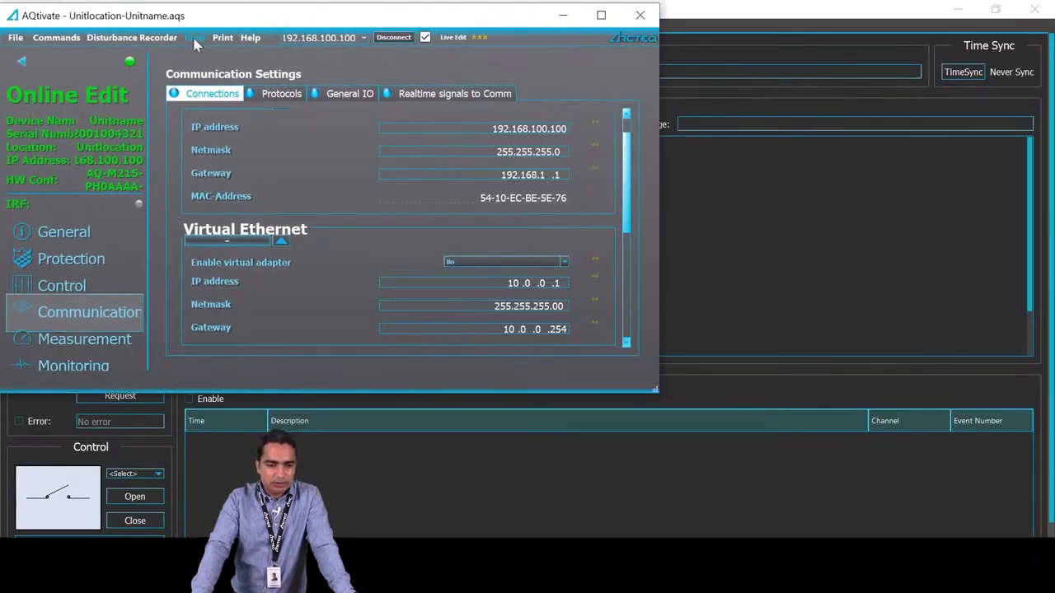
- Open the SPA Map and arrange it beside AQwire, widened to show the Type column
{"action": "left_click", "coordinate": [195, 38]}
{"action": "mouse_move", "coordinate": [258, 174]}
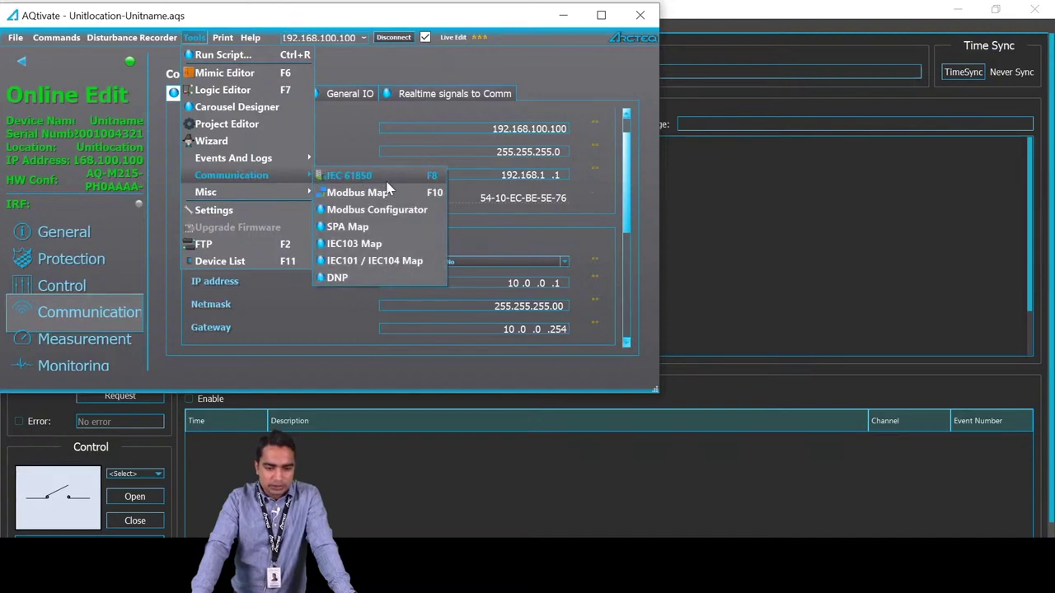
{"action": "left_click", "coordinate": [372, 224]}
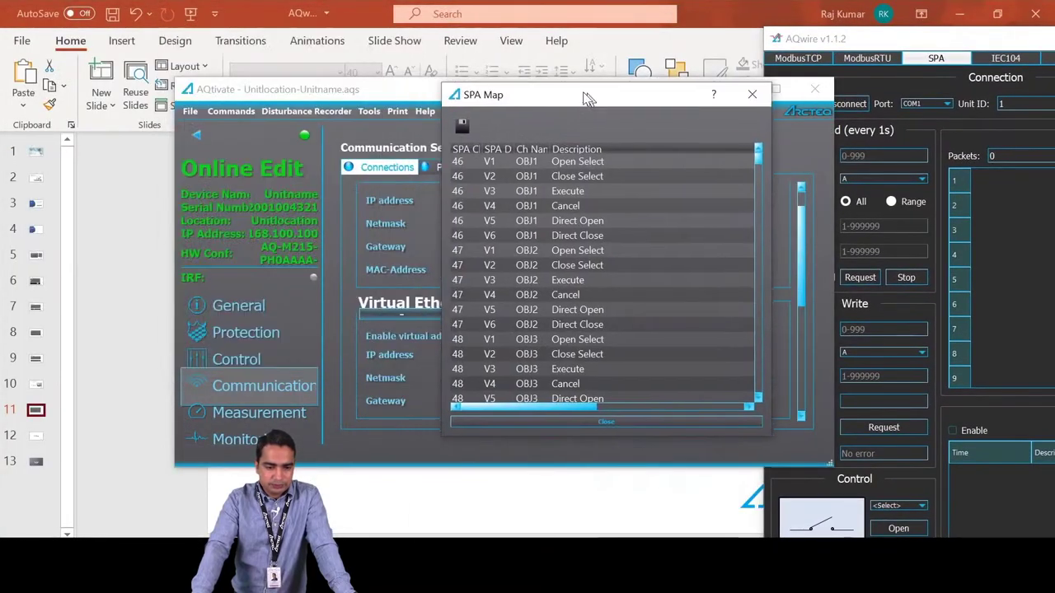
{"action": "left_click_drag", "start_coordinate": [646, 93], "coordinate": [788, 83]}
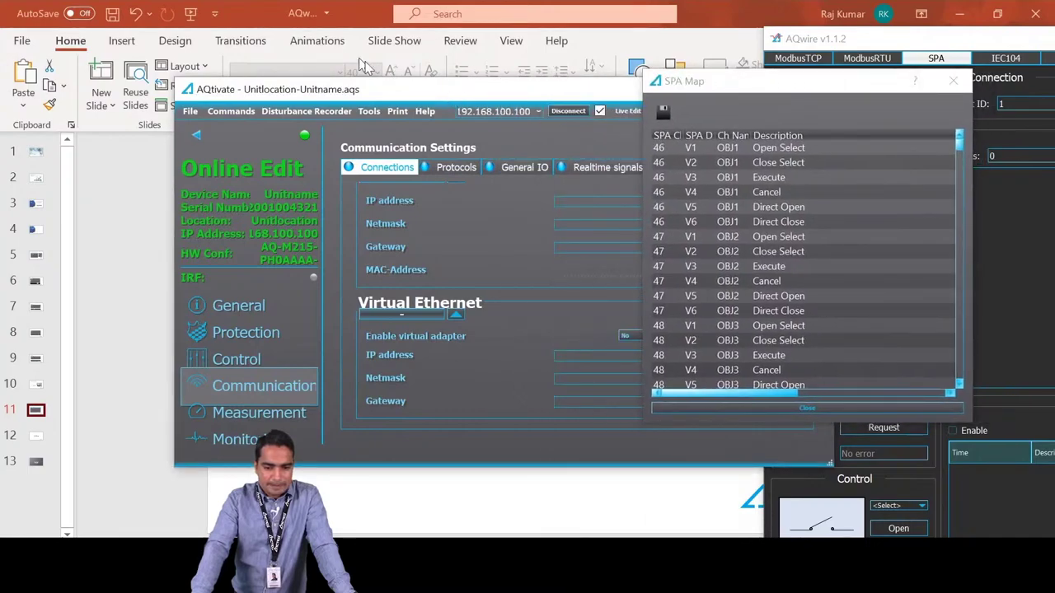
{"action": "left_click_drag", "start_coordinate": [537, 89], "coordinate": [429, 41]}
{"action": "left_click_drag", "start_coordinate": [803, 85], "coordinate": [336, 35]}
{"action": "left_click_drag", "start_coordinate": [813, 41], "coordinate": [606, 27]}
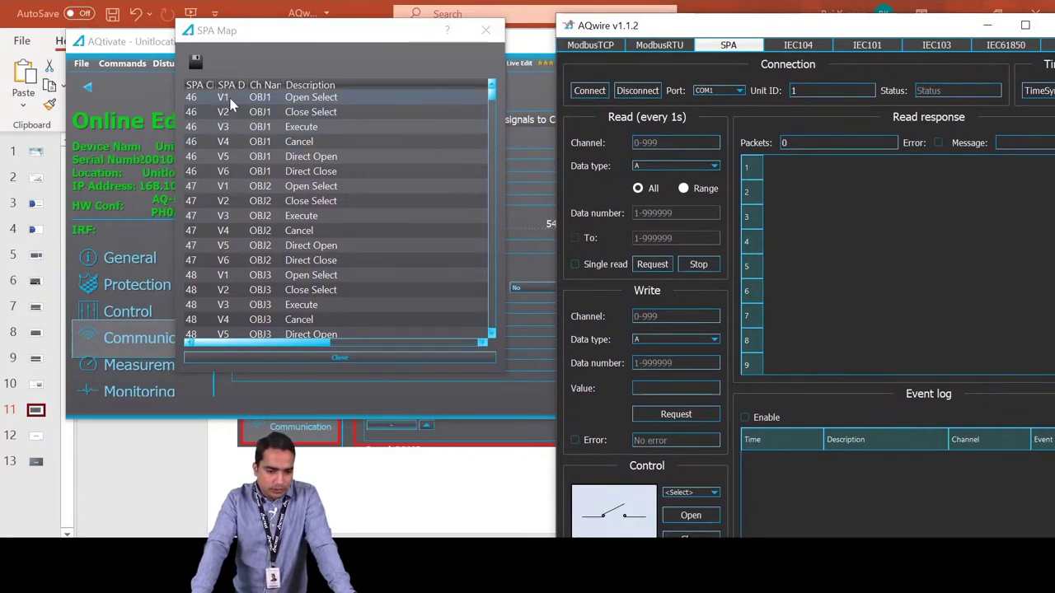
{"action": "left_click_drag", "start_coordinate": [179, 96], "coordinate": [66, 97]}
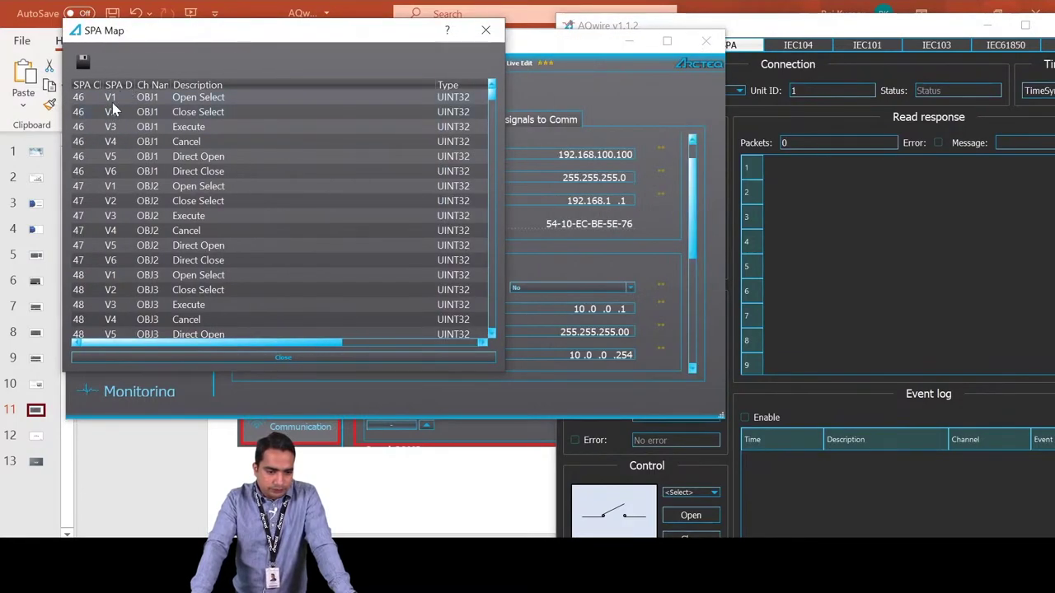
- Scroll the SPA map to channel 116 MEAS1 FLOAT current measurements, then bring AQwire forward
{"action": "scroll", "coordinate": [117, 165], "scroll_direction": "down", "scroll_amount": 4}
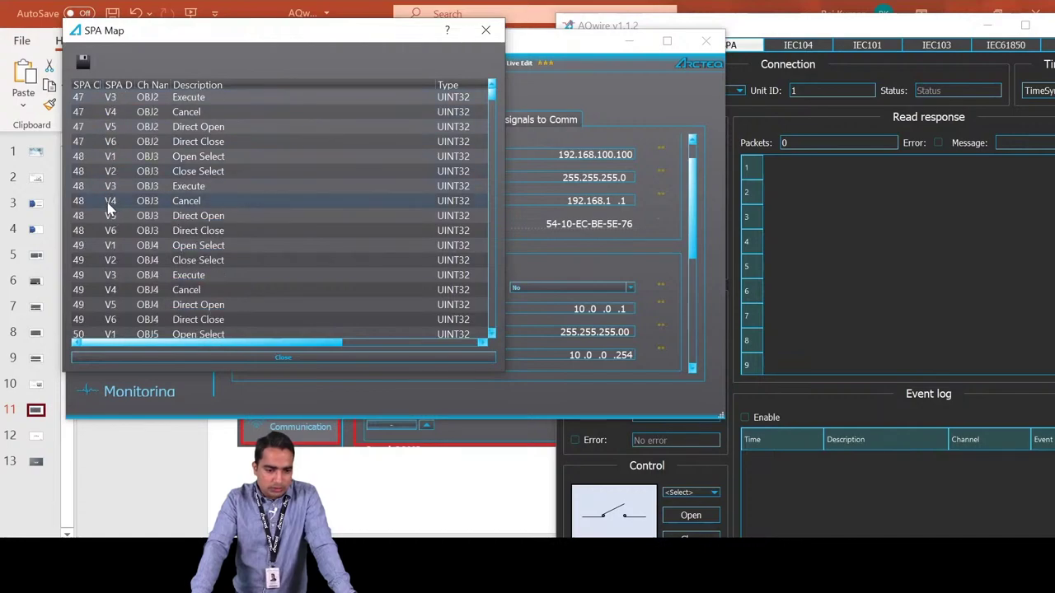
{"action": "scroll", "coordinate": [105, 217], "scroll_direction": "down", "scroll_amount": 8}
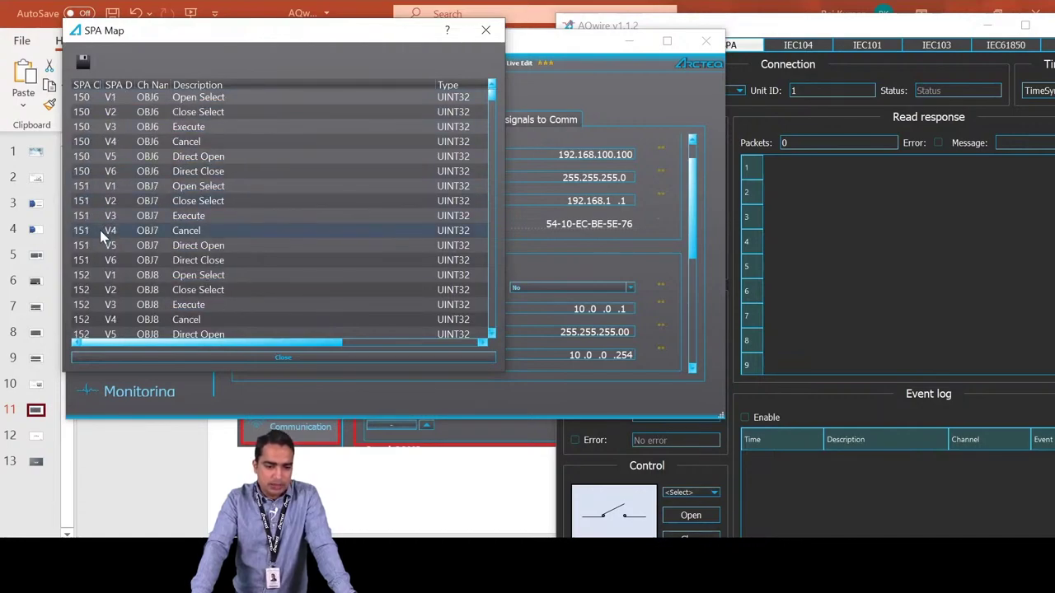
{"action": "scroll", "coordinate": [100, 230], "scroll_direction": "down", "scroll_amount": 2}
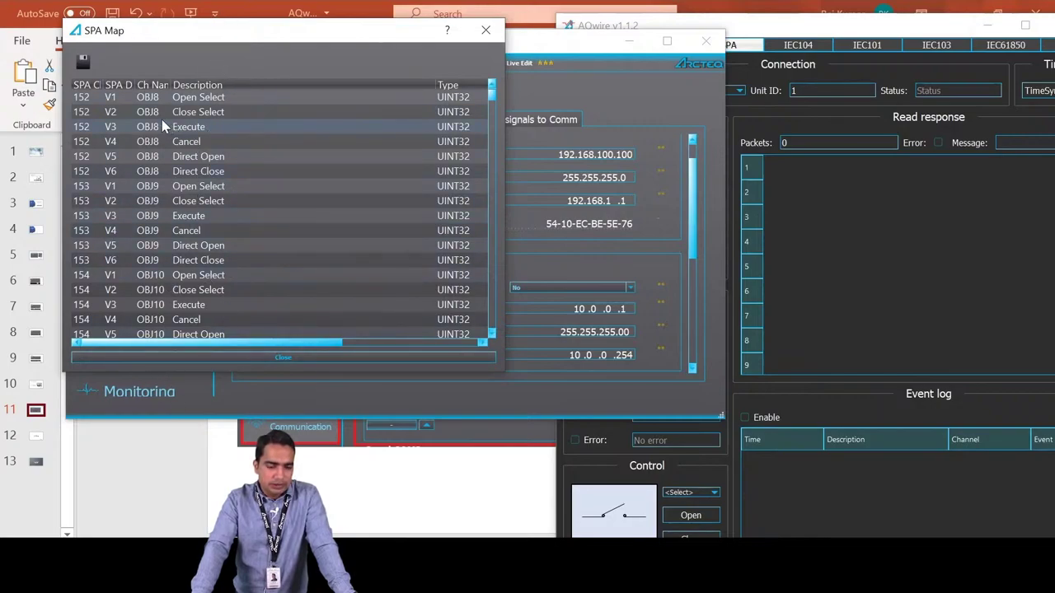
{"action": "scroll", "coordinate": [148, 152], "scroll_direction": "down", "scroll_amount": 3}
{"action": "scroll", "coordinate": [145, 161], "scroll_direction": "down", "scroll_amount": 4}
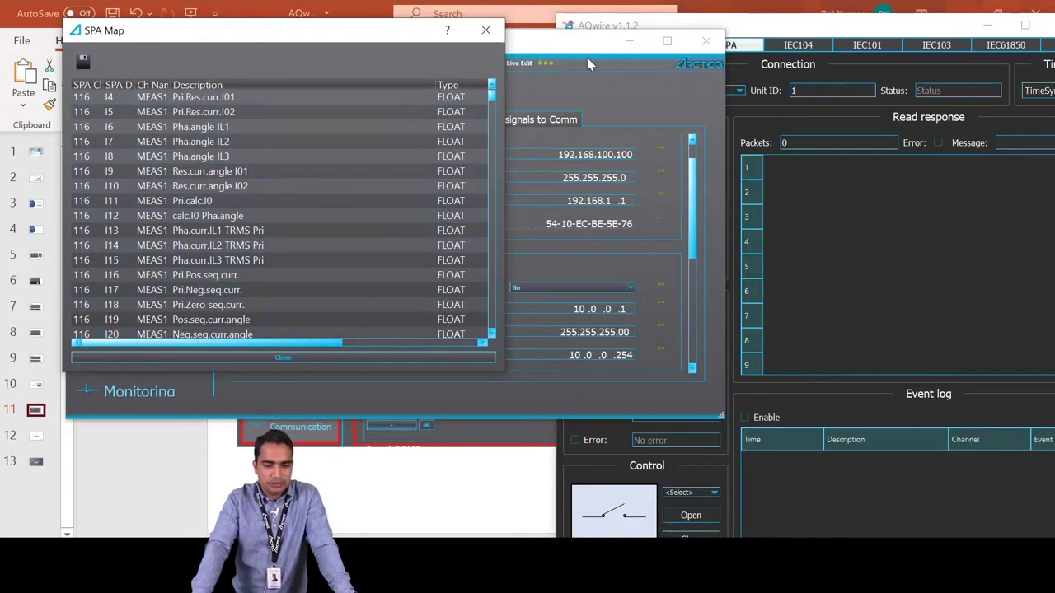
{"action": "left_click", "coordinate": [771, 31]}
- Set the SPA read data type to F and choose Range for data numbers
{"action": "left_click", "coordinate": [659, 165]}
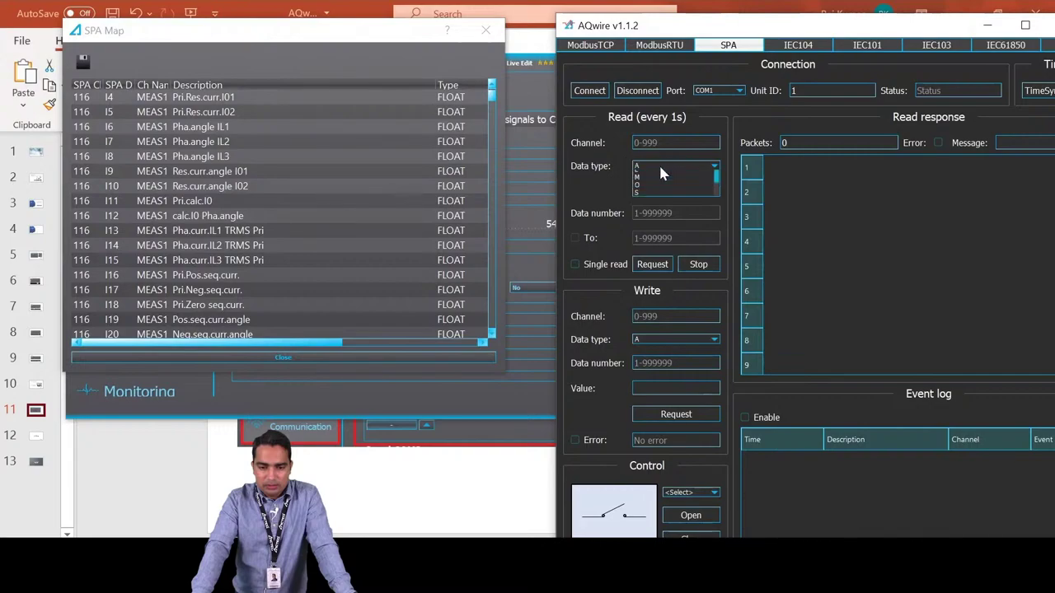
{"action": "left_click", "coordinate": [650, 192]}
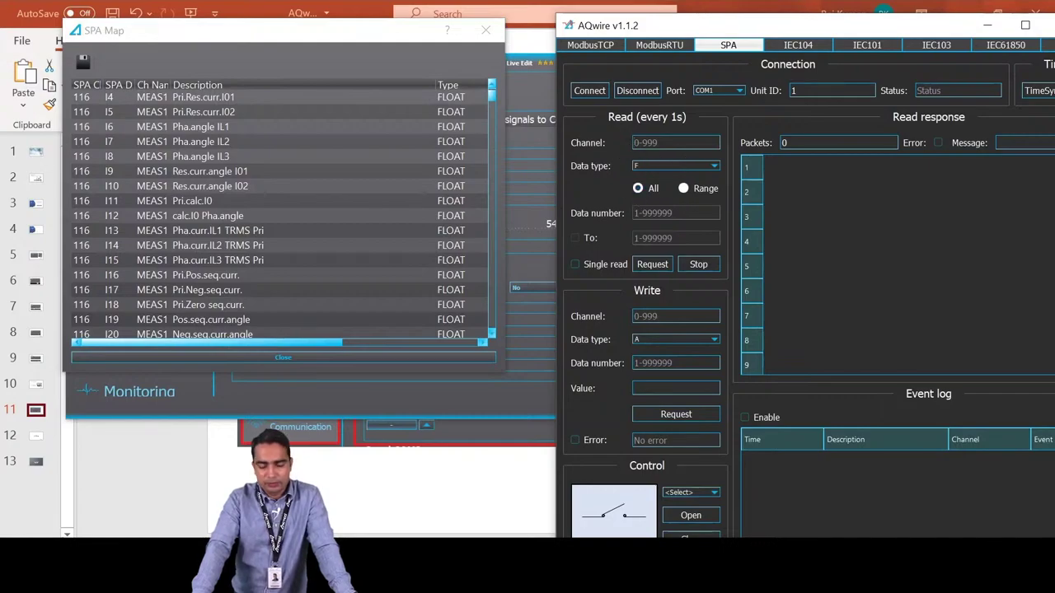
{"action": "left_click", "coordinate": [690, 190]}
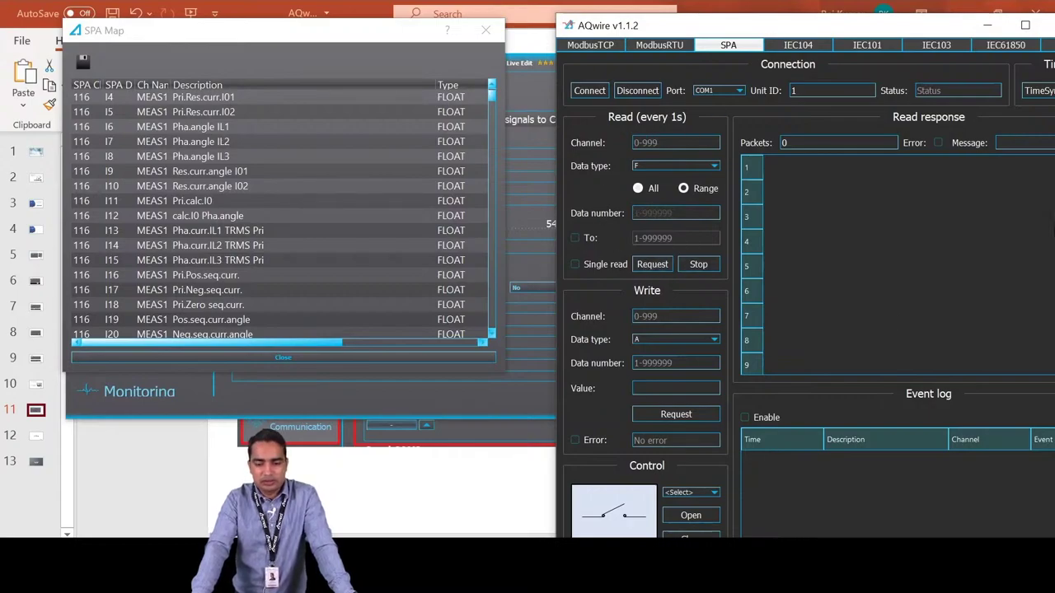
- Maximize AQwire, step through every protocol page to serial DNP3, and close the SPA map
{"action": "left_click_drag", "start_coordinate": [670, 33], "coordinate": [454, 3]}
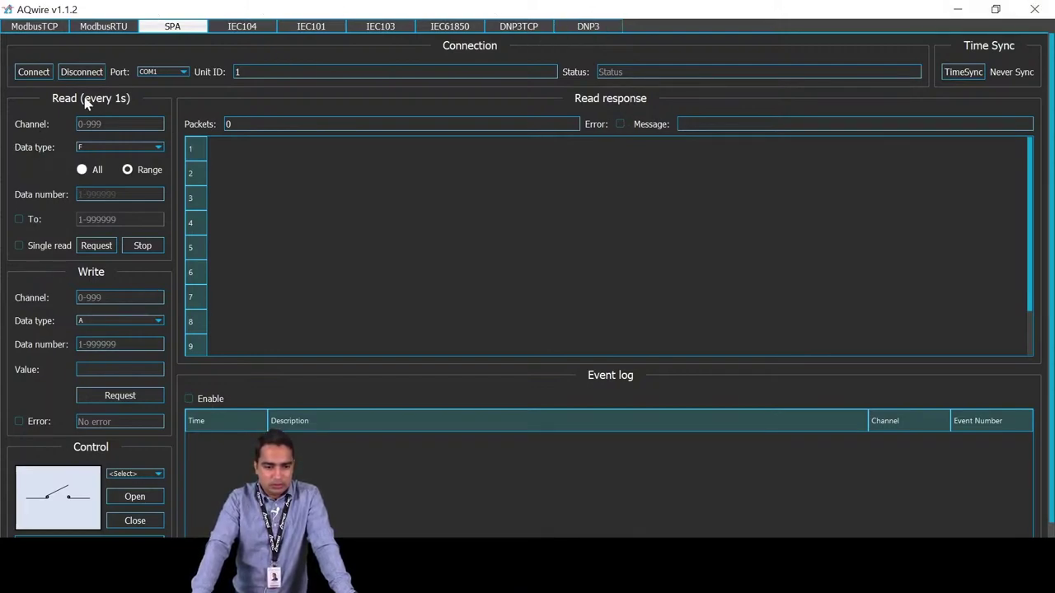
{"action": "left_click", "coordinate": [37, 28]}
{"action": "left_click", "coordinate": [103, 28]}
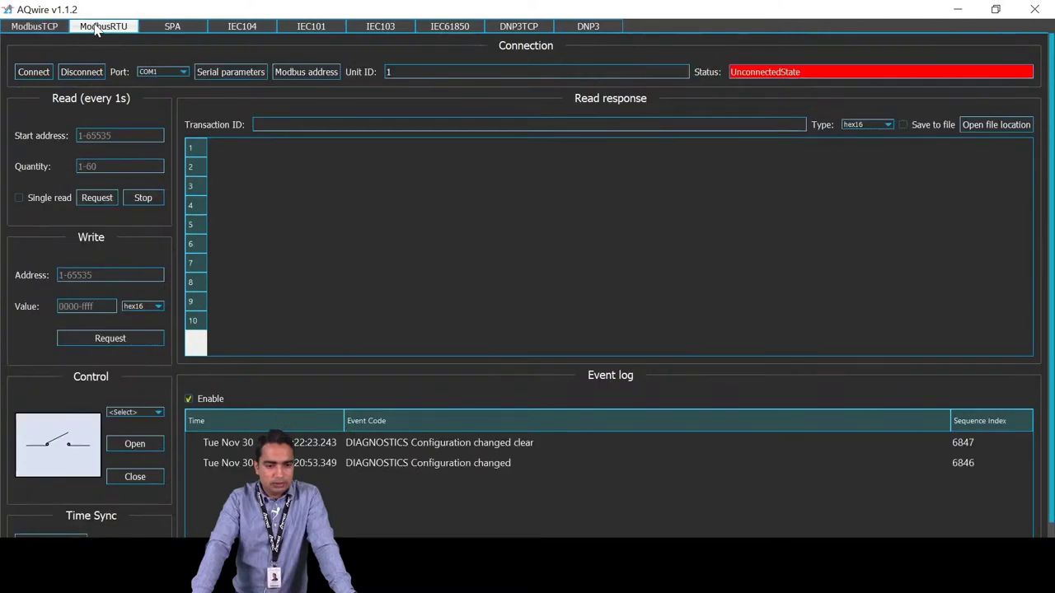
{"action": "left_click", "coordinate": [172, 29]}
{"action": "left_click", "coordinate": [241, 28]}
{"action": "left_click", "coordinate": [311, 28]}
{"action": "left_click", "coordinate": [380, 28]}
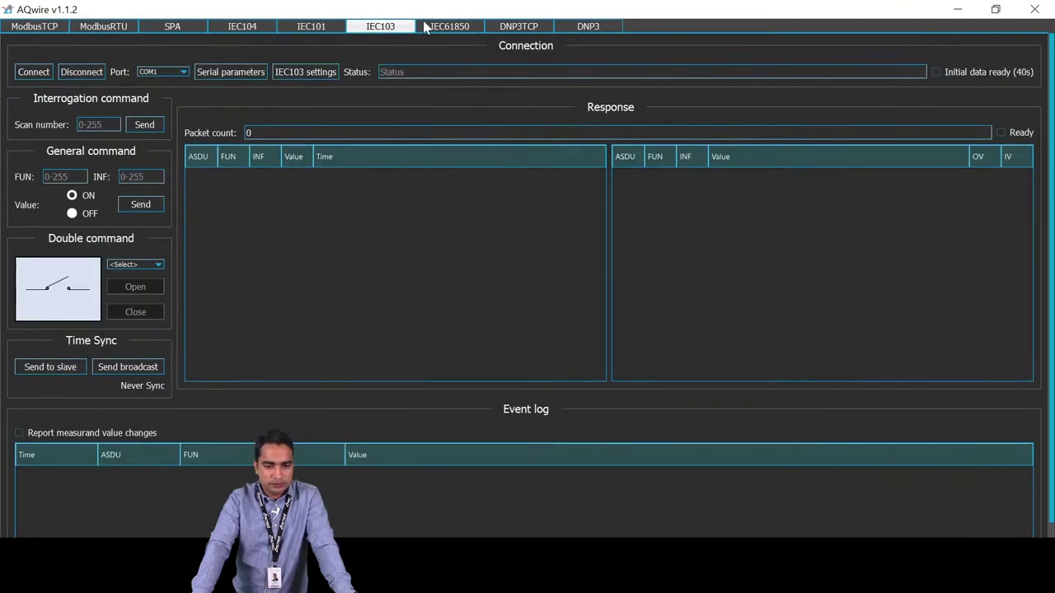
{"action": "left_click", "coordinate": [441, 28]}
{"action": "left_click", "coordinate": [516, 28]}
{"action": "left_click", "coordinate": [579, 30]}
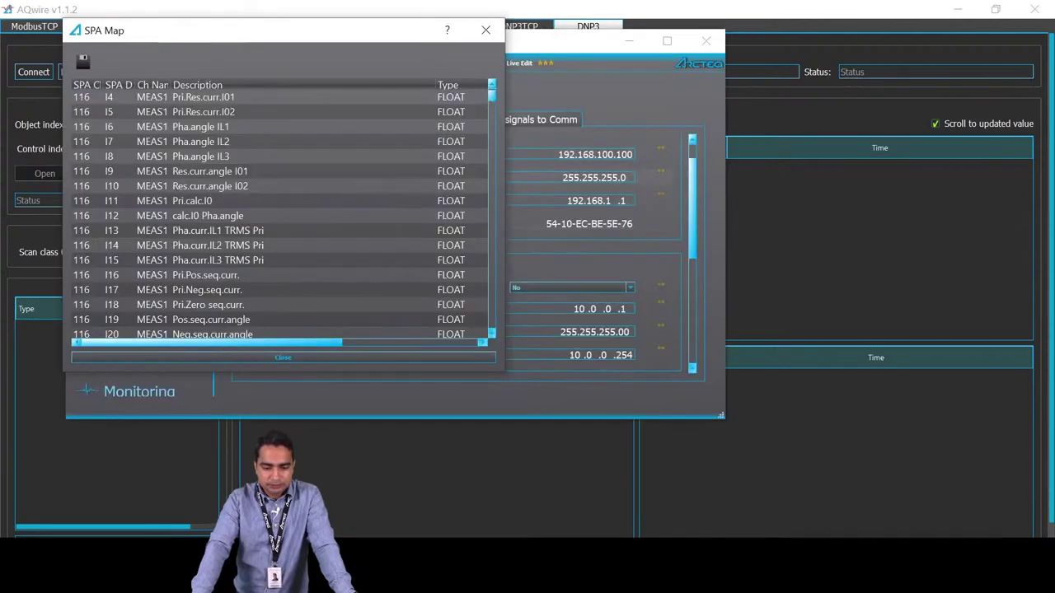
{"action": "left_click", "coordinate": [486, 29]}
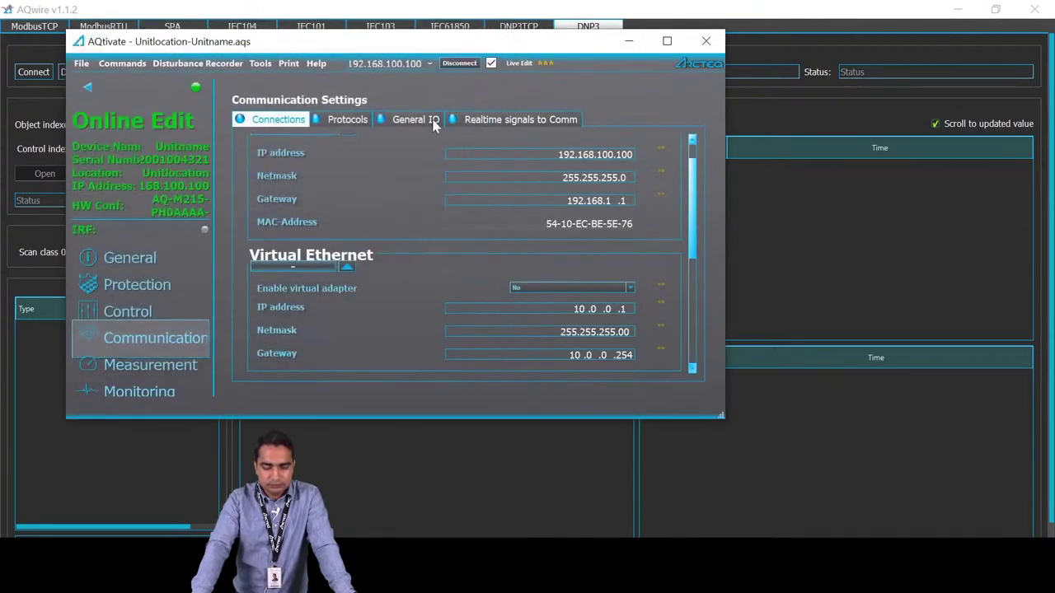
- Browse AQtivate's Serial COM1 protocol list, keeping IEC103, then present the Serial COM1 protocols slide full screen
{"action": "left_click", "coordinate": [668, 41]}
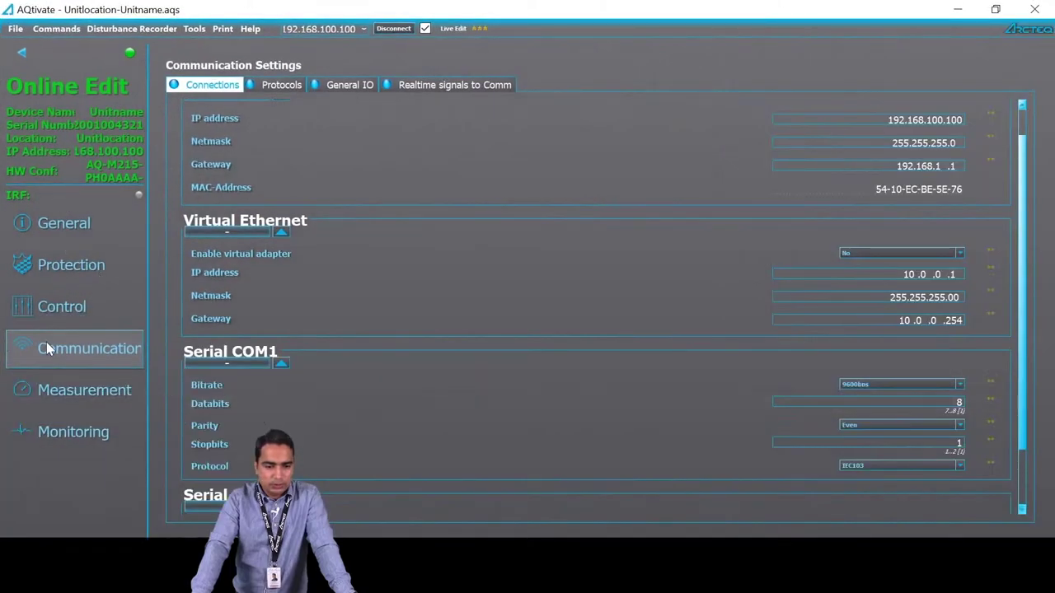
{"action": "left_click", "coordinate": [867, 468]}
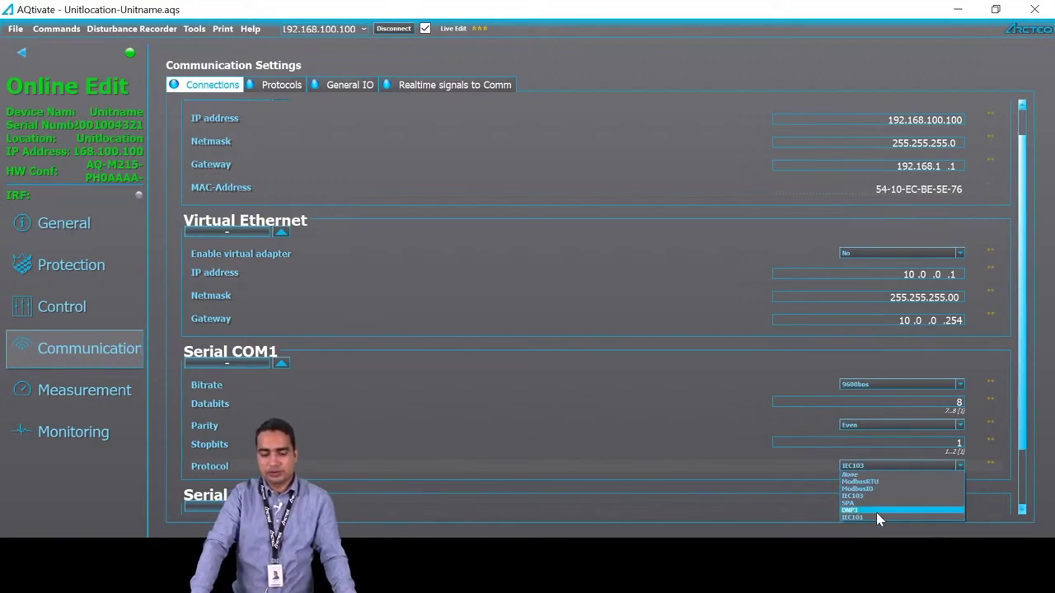
{"action": "left_click", "coordinate": [620, 16]}
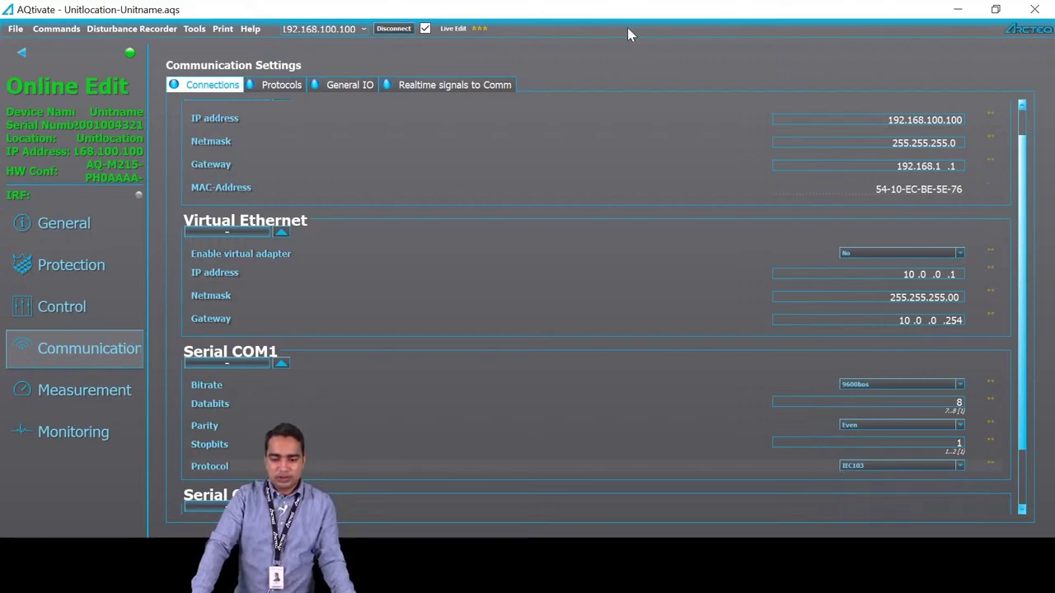
{"action": "left_click", "coordinate": [859, 466]}
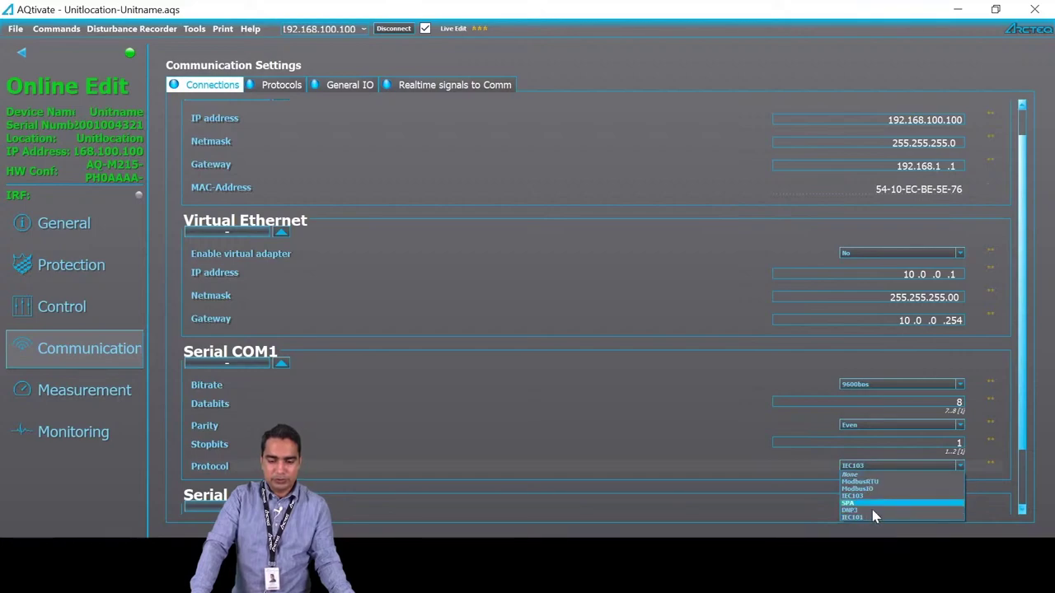
{"action": "left_click", "coordinate": [697, 16]}
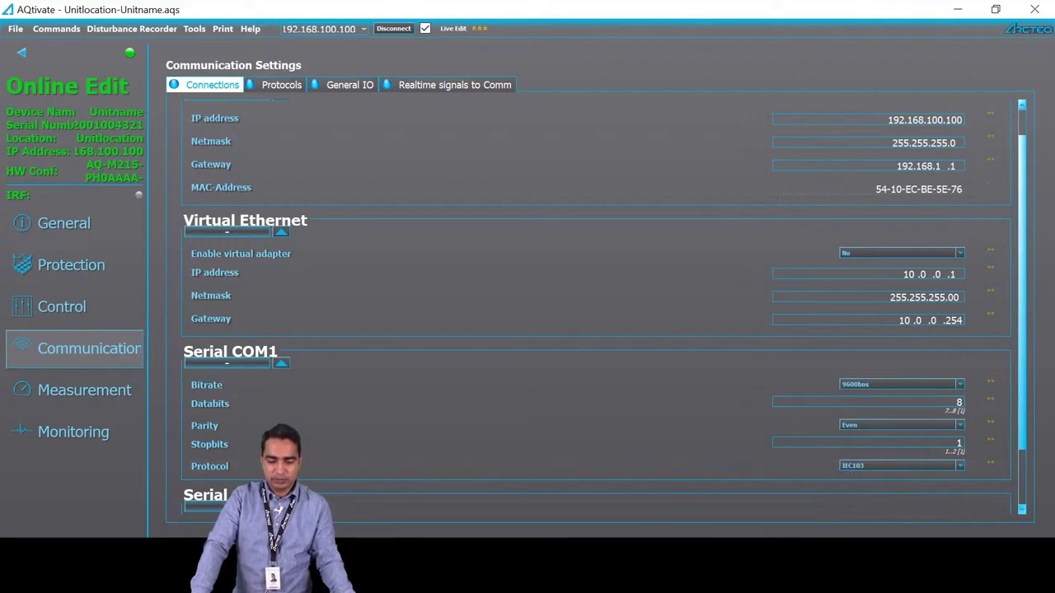
{"action": "key", "text": "alt+Tab"}
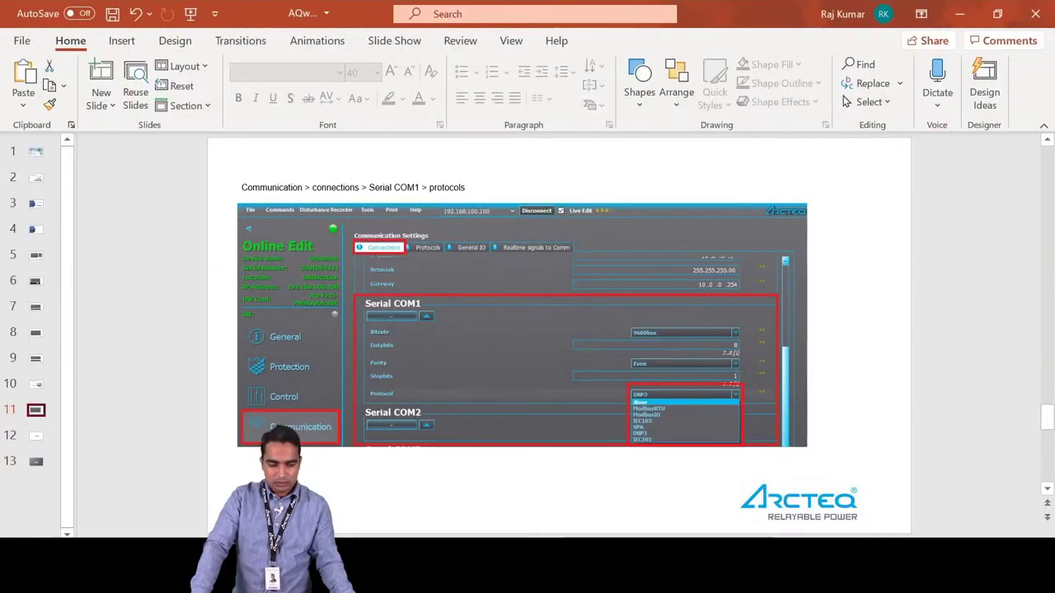
{"action": "key", "text": "shift+F5"}
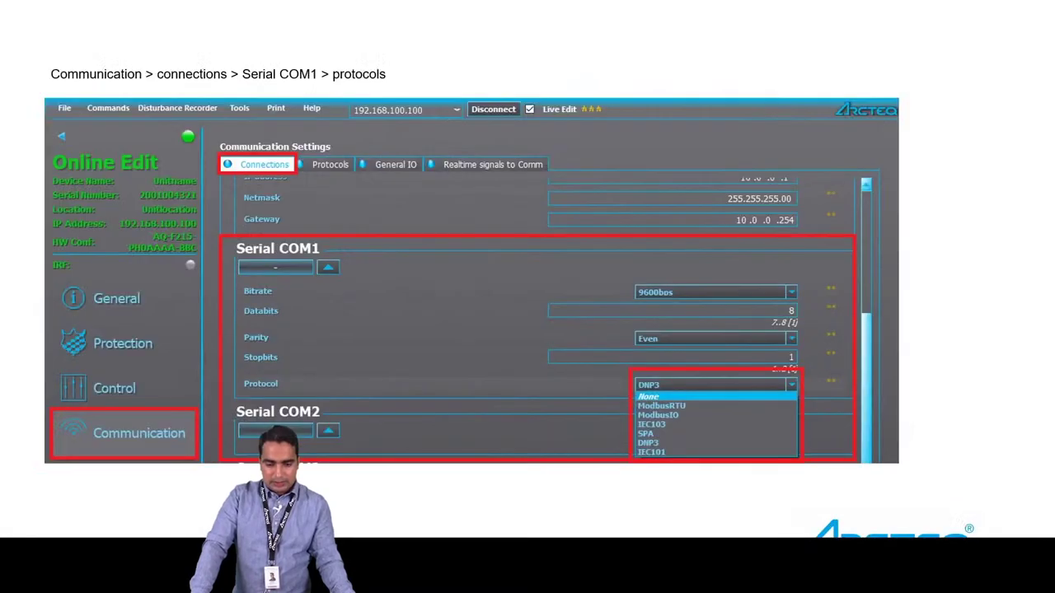